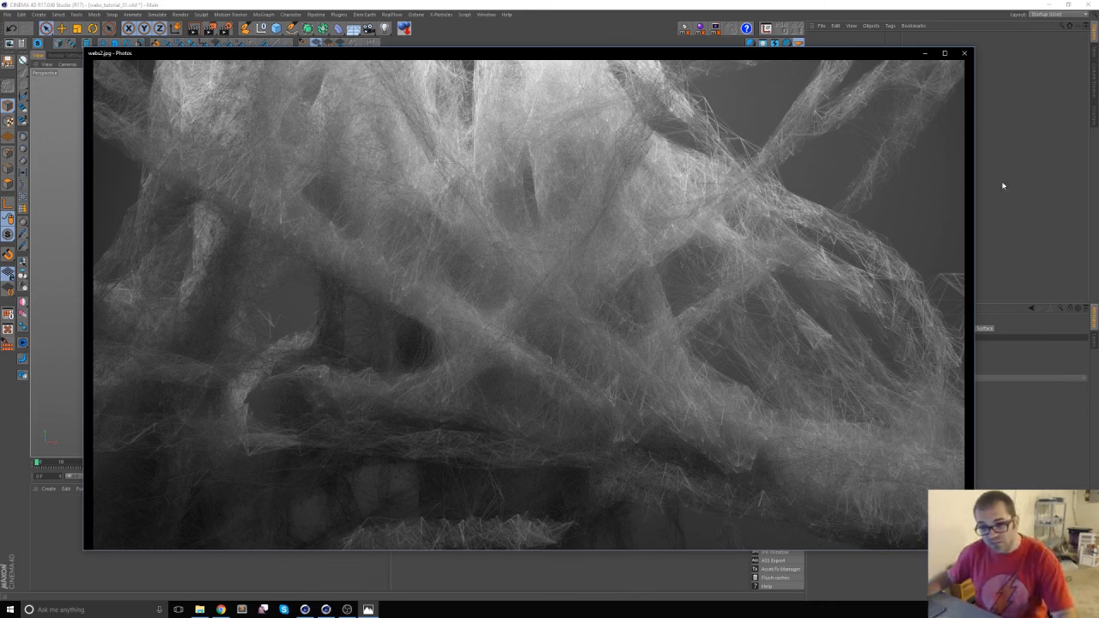
# Review the web reference image and the X-Particles workflow notes in the Slack channel, and return to Cinema 4D
pyautogui.click(923, 53)
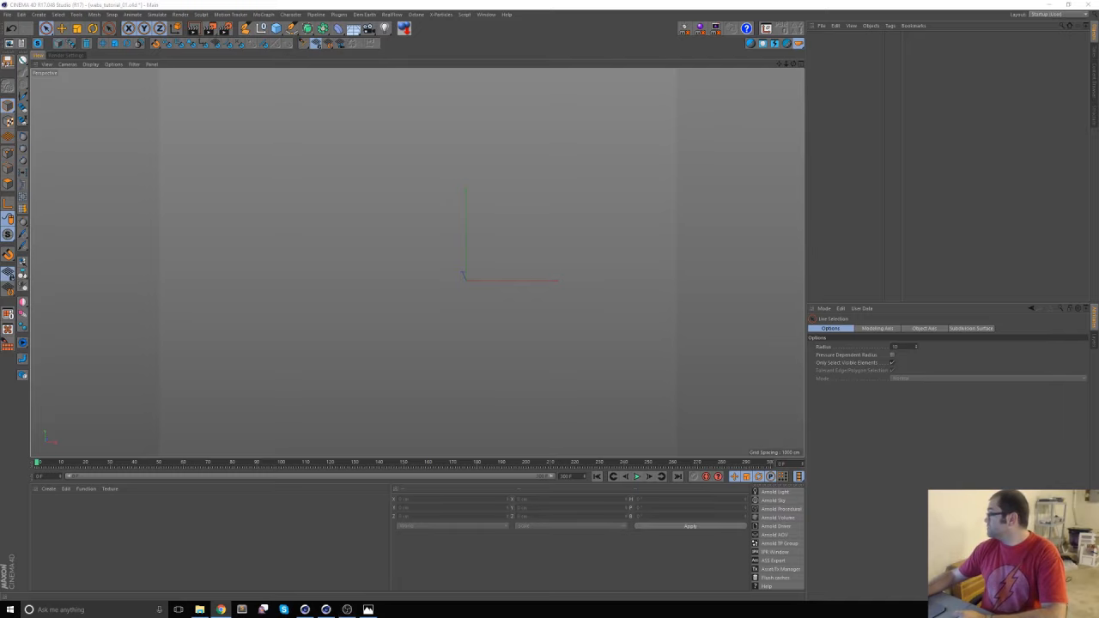
pyautogui.click(221, 609)
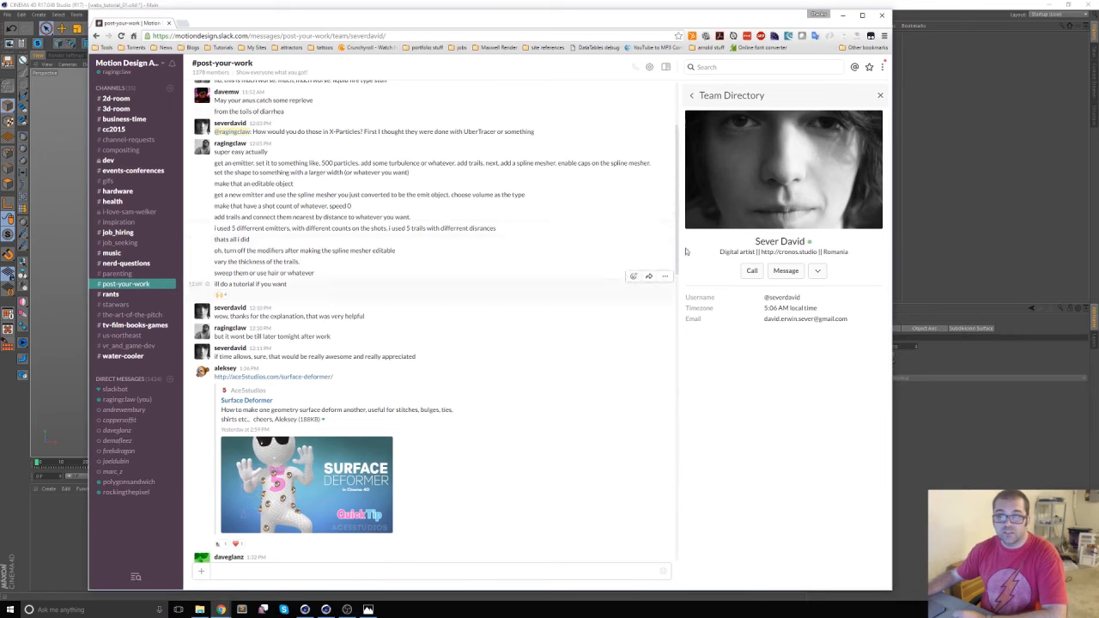
pyautogui.click(842, 15)
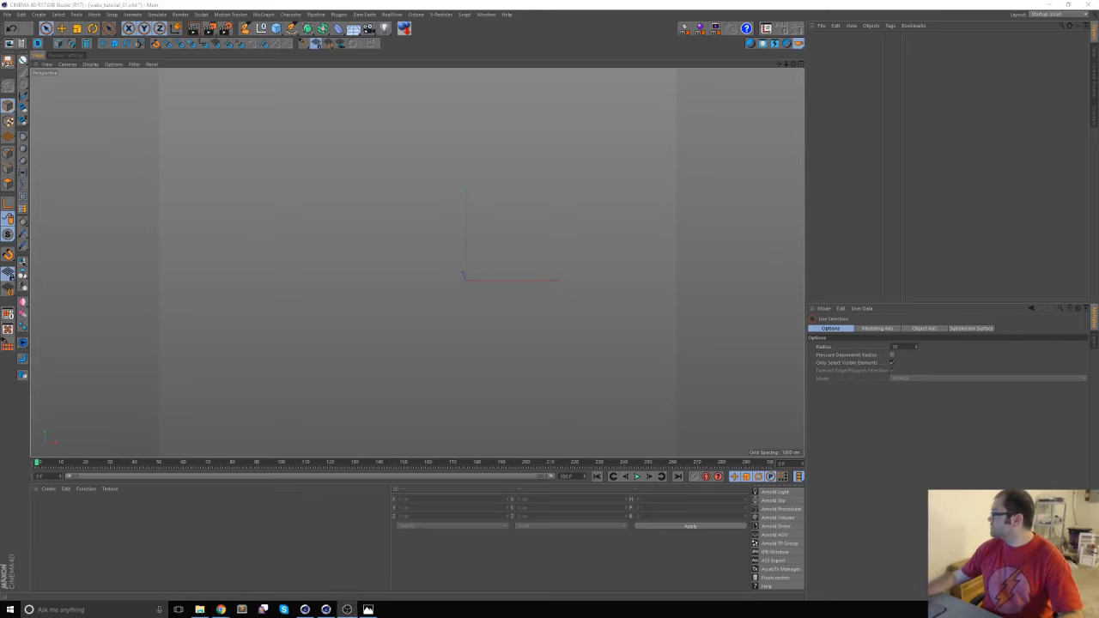
pyautogui.click(605, 37)
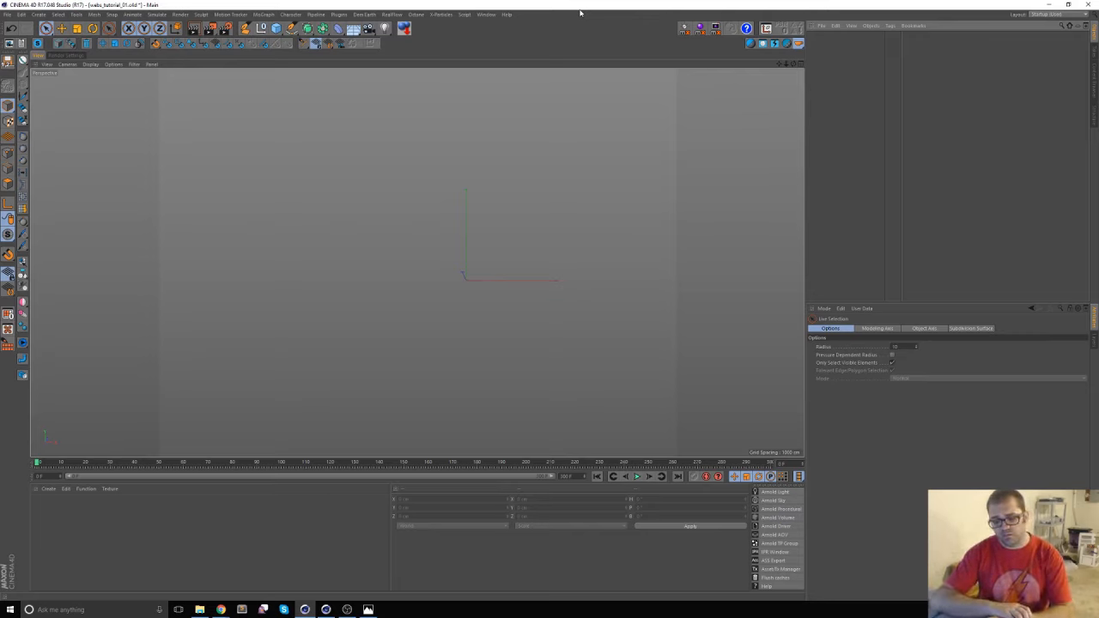
# Add an X-Particles emitter (xpEmitter) to the empty scene
pyautogui.hotkey('shift', 'c')
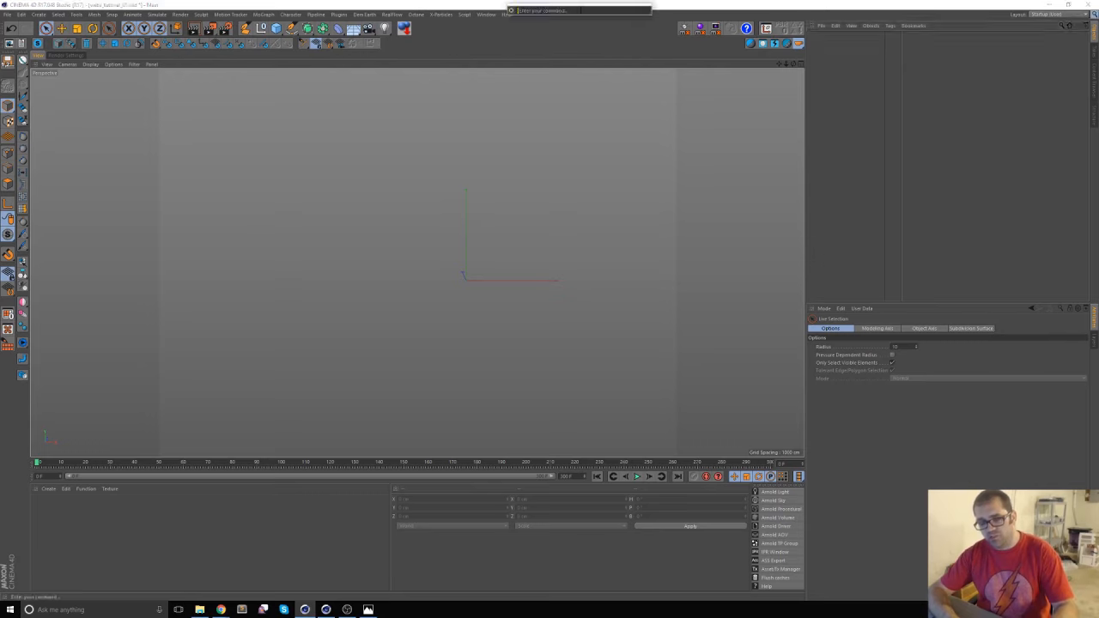
pyautogui.click(467, 203)
pyautogui.hotkey('shift', 'c')
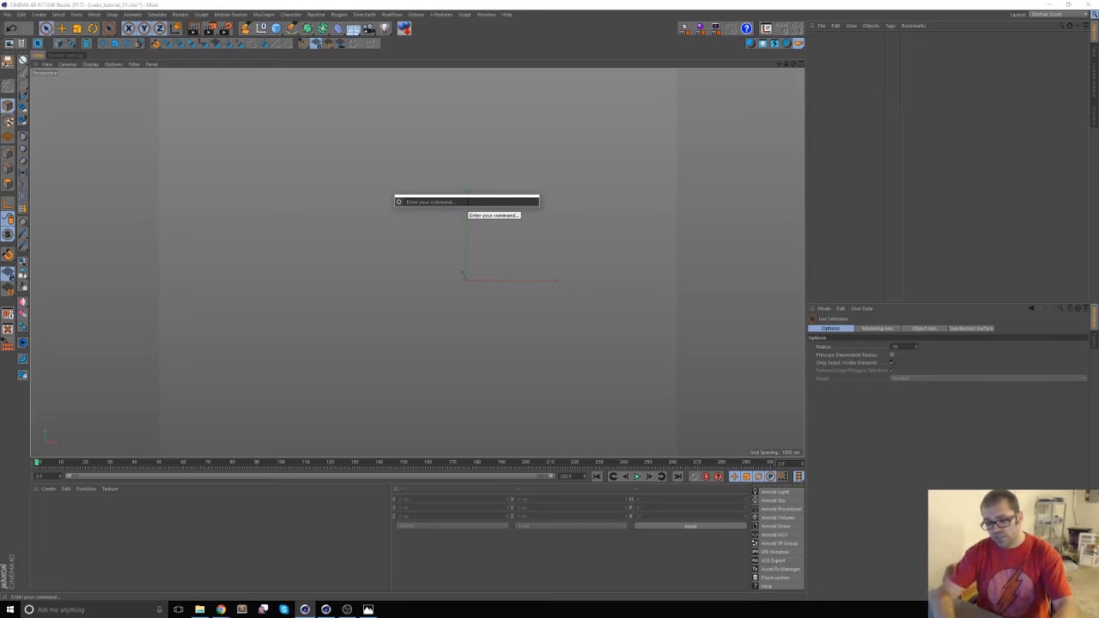
pyautogui.write('sphere')
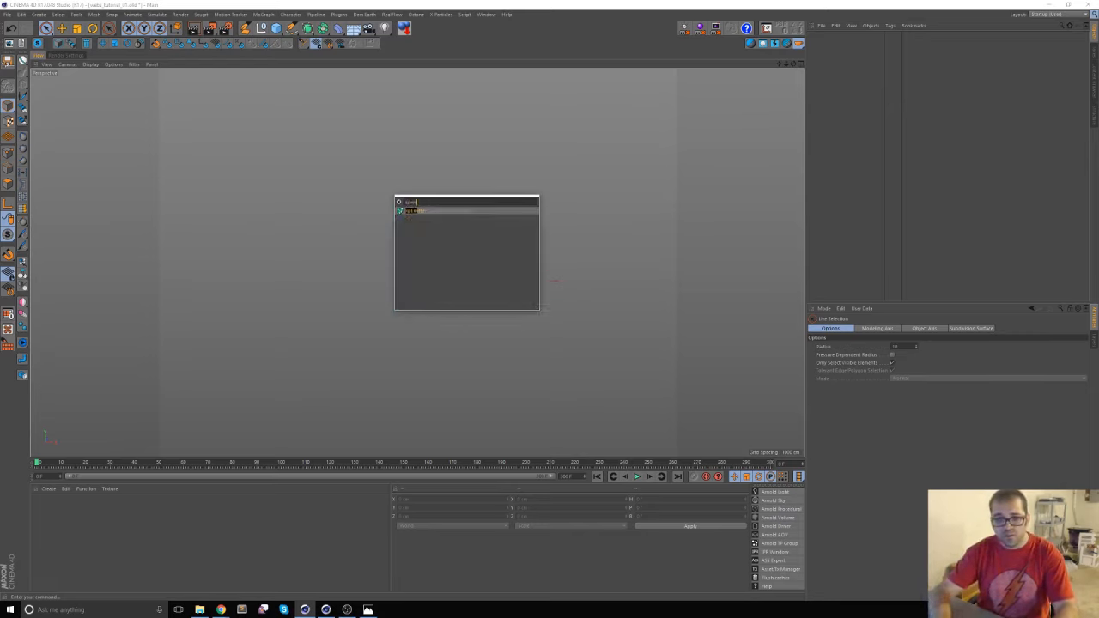
pyautogui.press('Return')
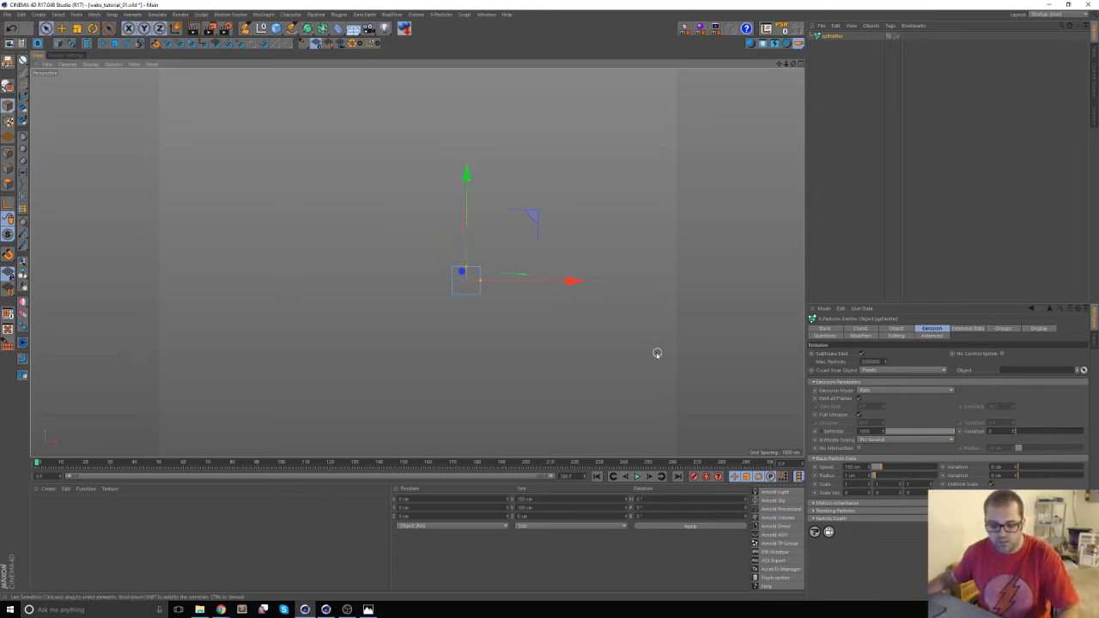
# Play the simulation to preview the emitter's default particle stream, and rewind to the first frame
pyautogui.keyDown('alt'); pyautogui.moveTo(652, 317); pyautogui.dragTo(546, 323); pyautogui.keyUp('alt')
pyautogui.click(636, 476)
pyautogui.click(637, 476)
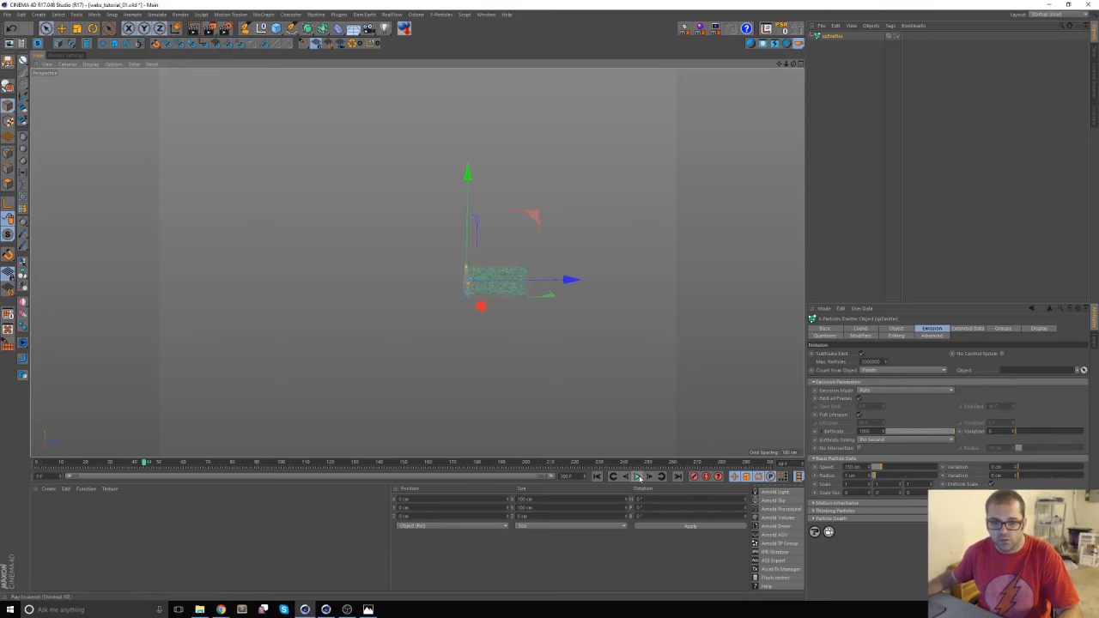
pyautogui.click(596, 477)
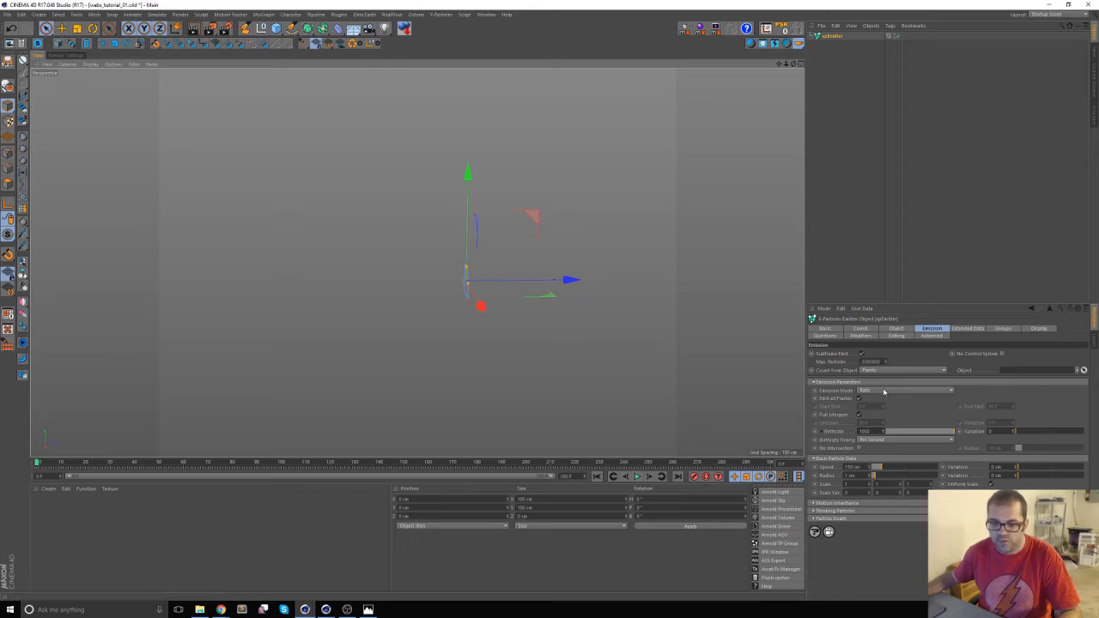
# Set the emitter's shape to Circle
pyautogui.click(895, 329)
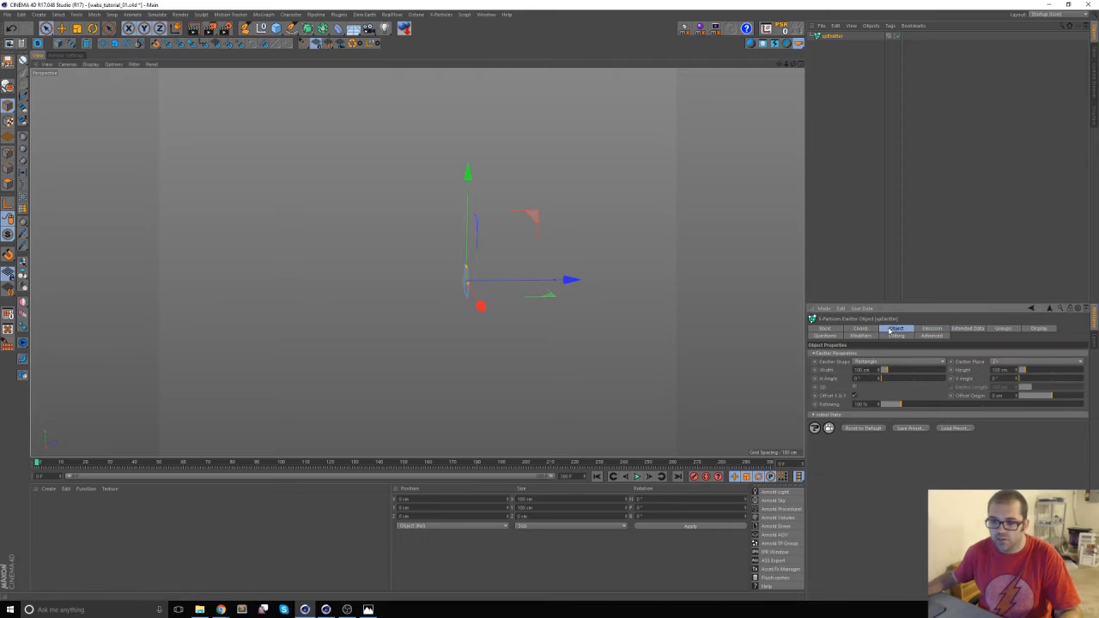
pyautogui.click(878, 362)
pyautogui.click(875, 378)
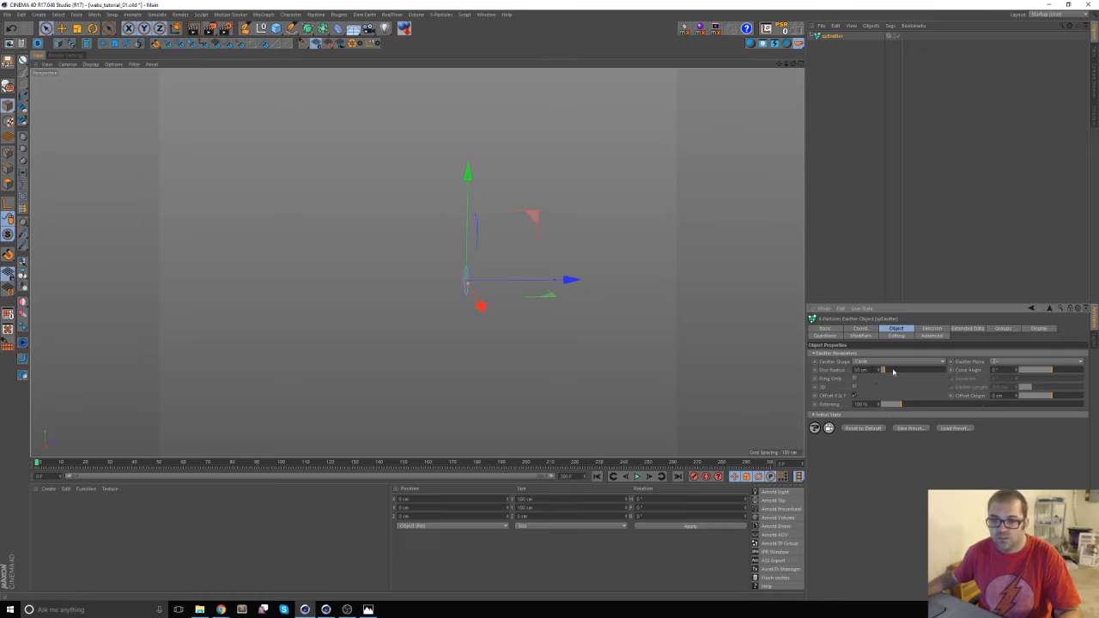
# Set the emitter's emission mode to Shot with a shot count of 10, and preview the emission
pyautogui.click(932, 330)
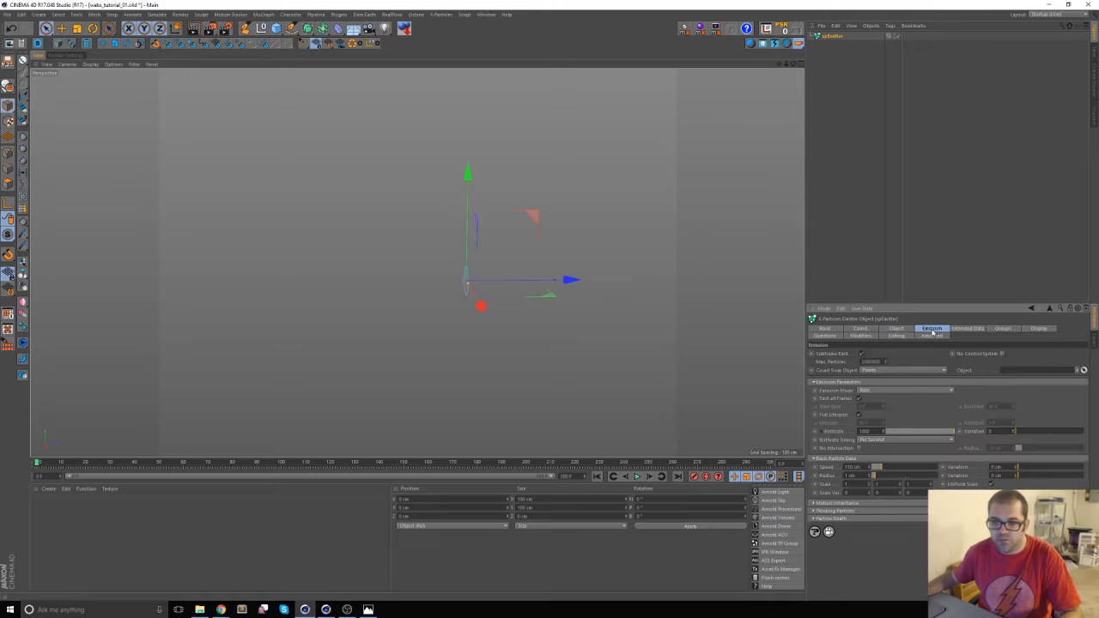
pyautogui.click(877, 391)
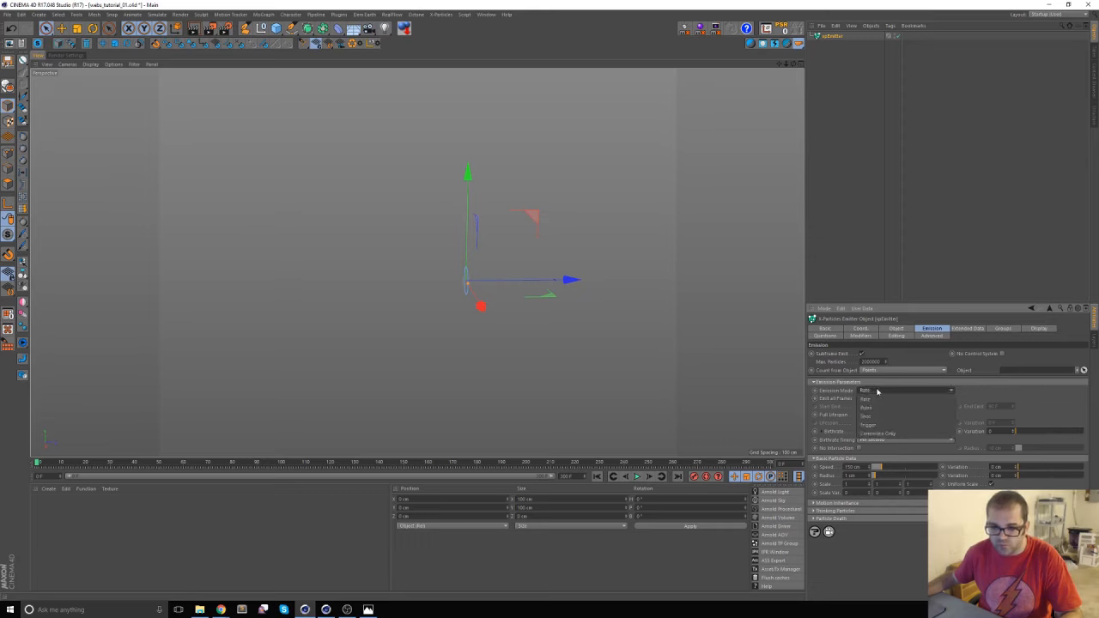
pyautogui.click(874, 420)
pyautogui.moveTo(870, 407); pyautogui.dragTo(835, 407)
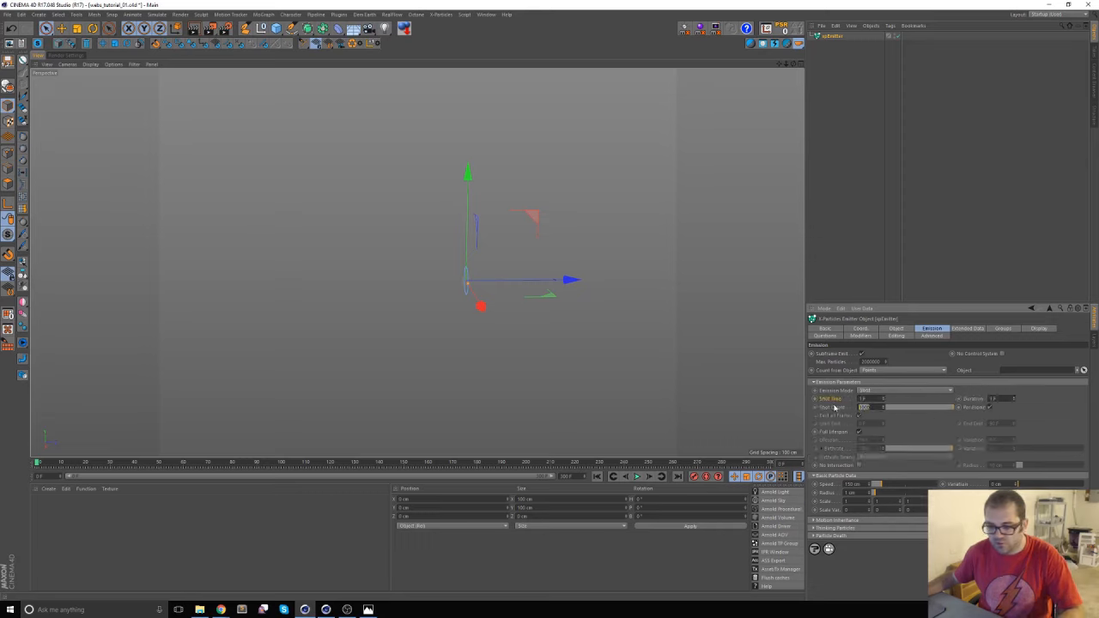
pyautogui.write('10')
pyautogui.press('Return')
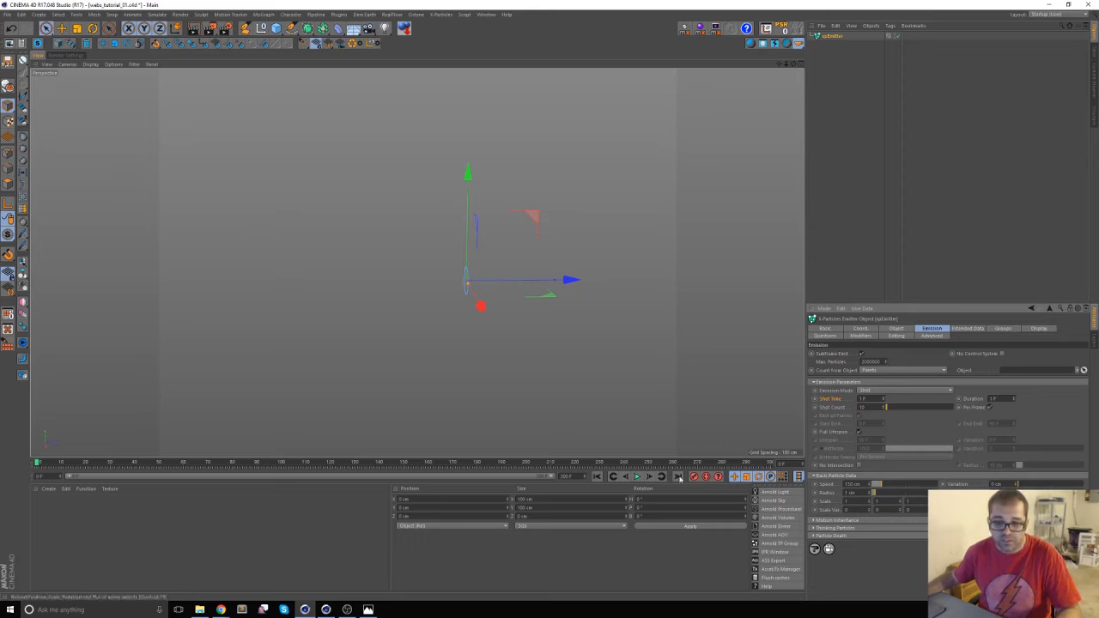
pyautogui.click(636, 477)
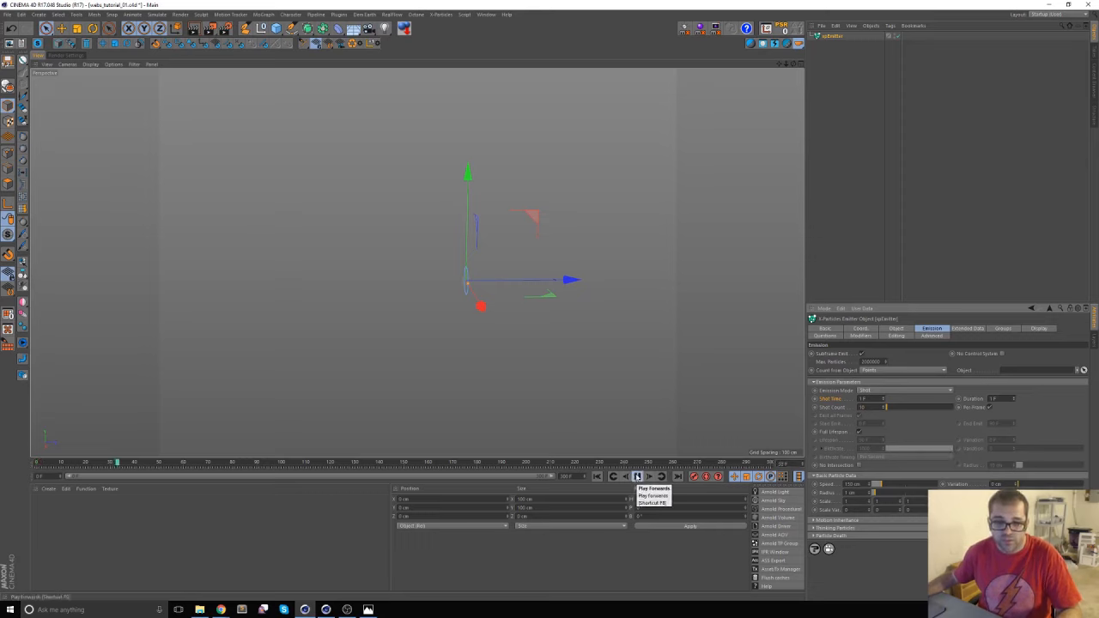
pyautogui.click(636, 478)
pyautogui.click(598, 476)
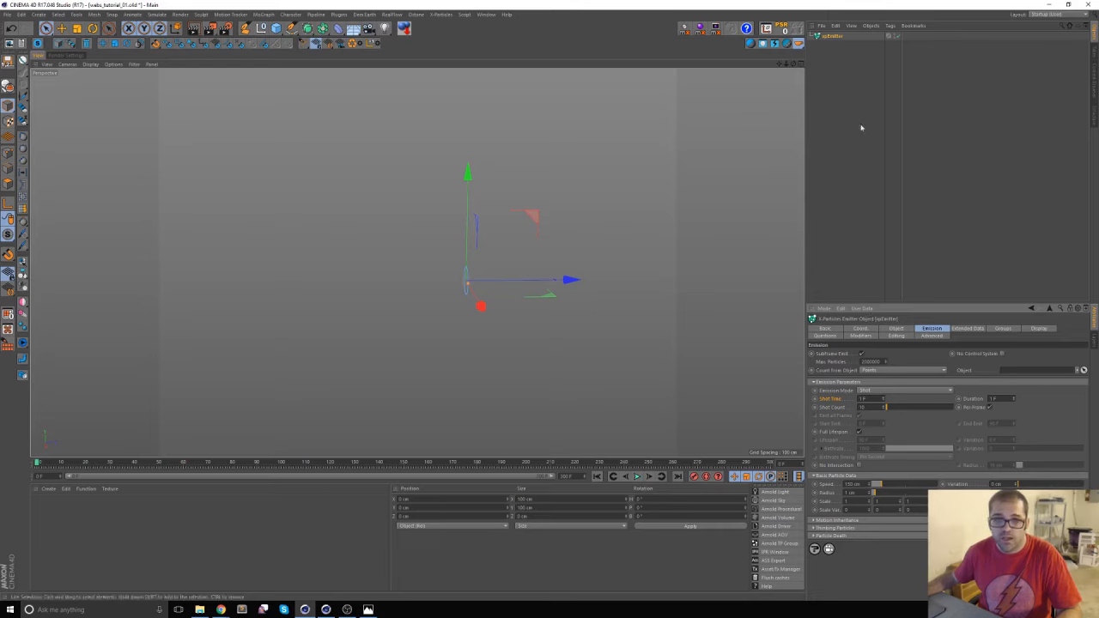
# Add an xpTrail object for the emitter and play the simulation to preview the particle trails
pyautogui.hotkey('shift', 'c')
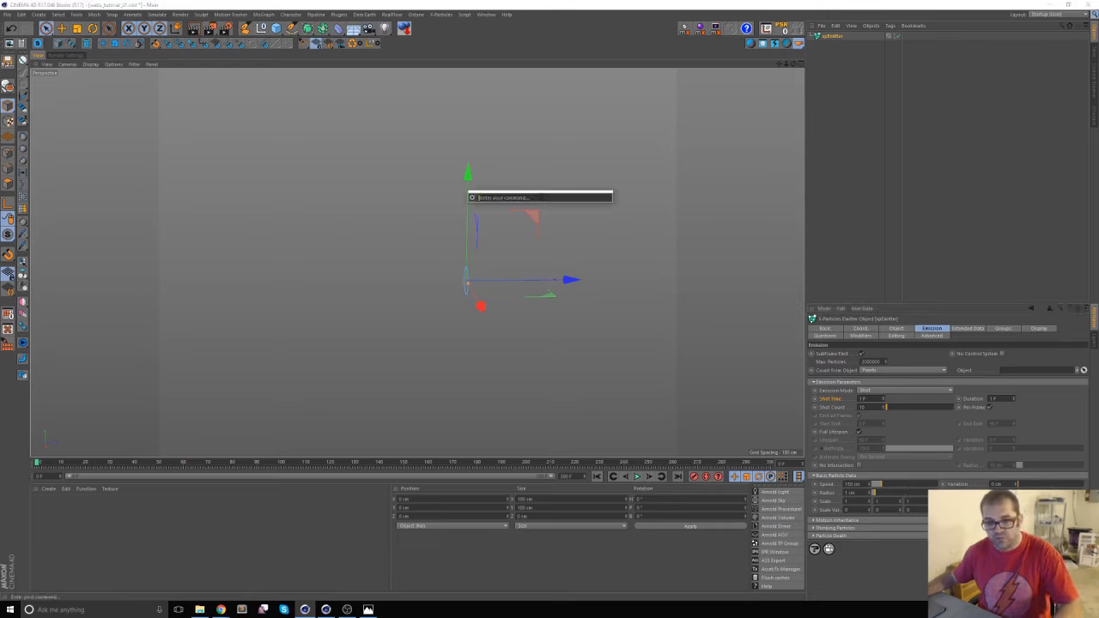
pyautogui.write('trail')
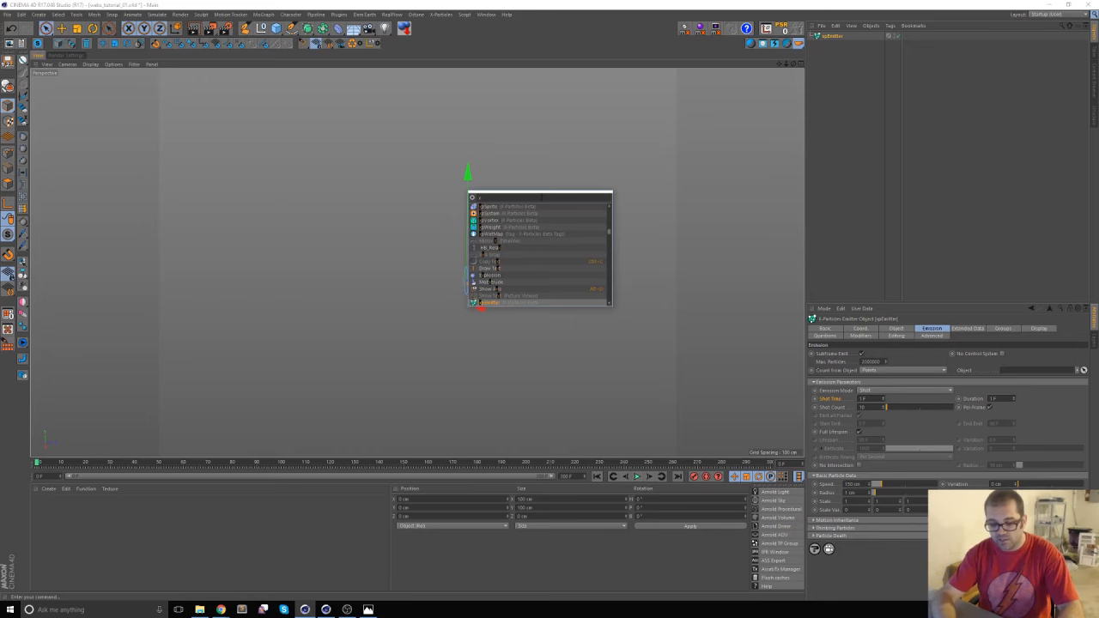
pyautogui.press('Return')
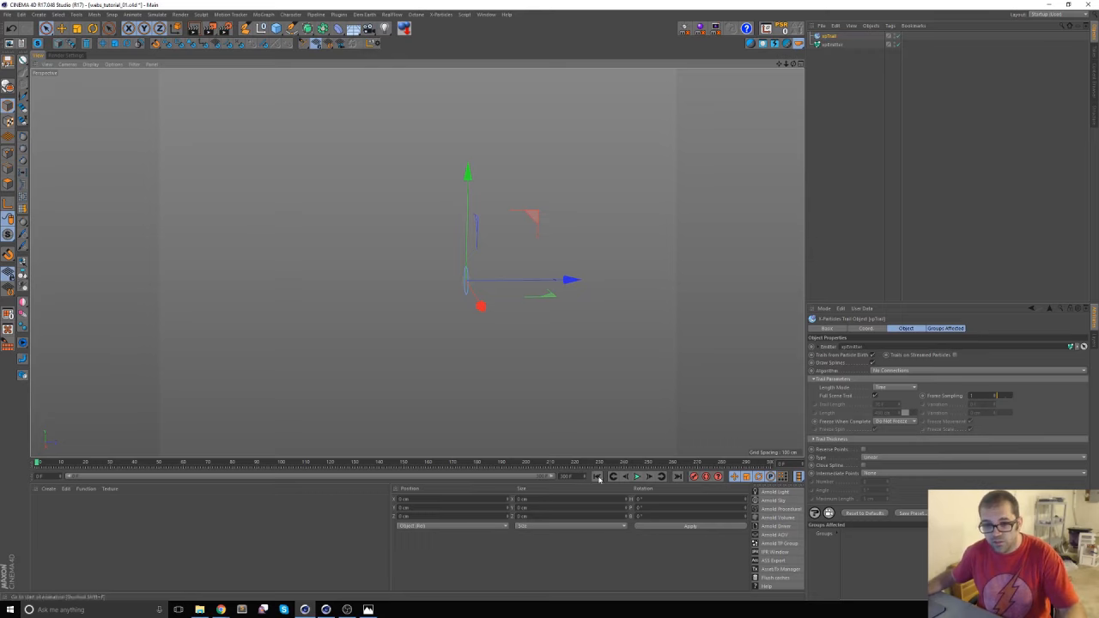
pyautogui.click(637, 476)
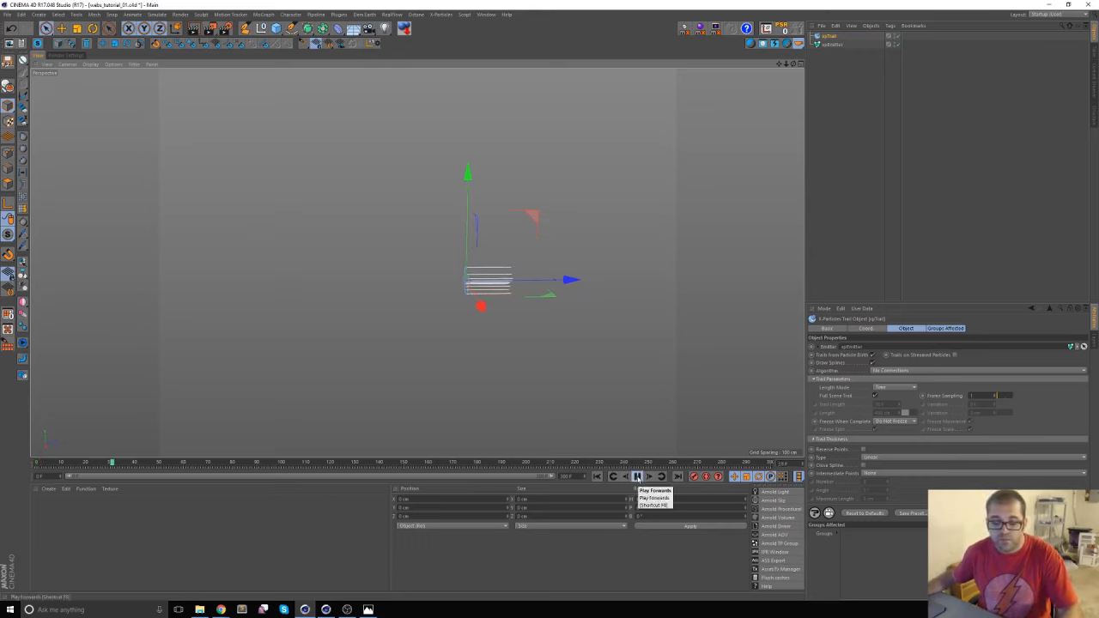
pyautogui.click(637, 476)
pyautogui.click(598, 476)
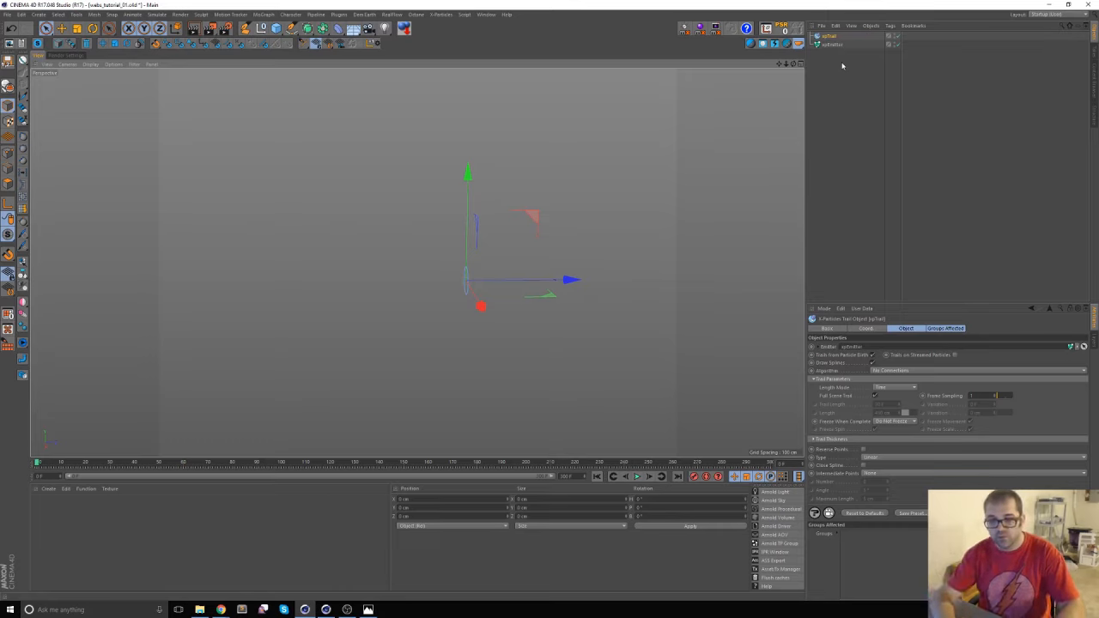
# Add an xpTurbulence modifier and preview how its default object settings bend the trails
pyautogui.hotkey('shift', 'c')
pyautogui.write('xptu')
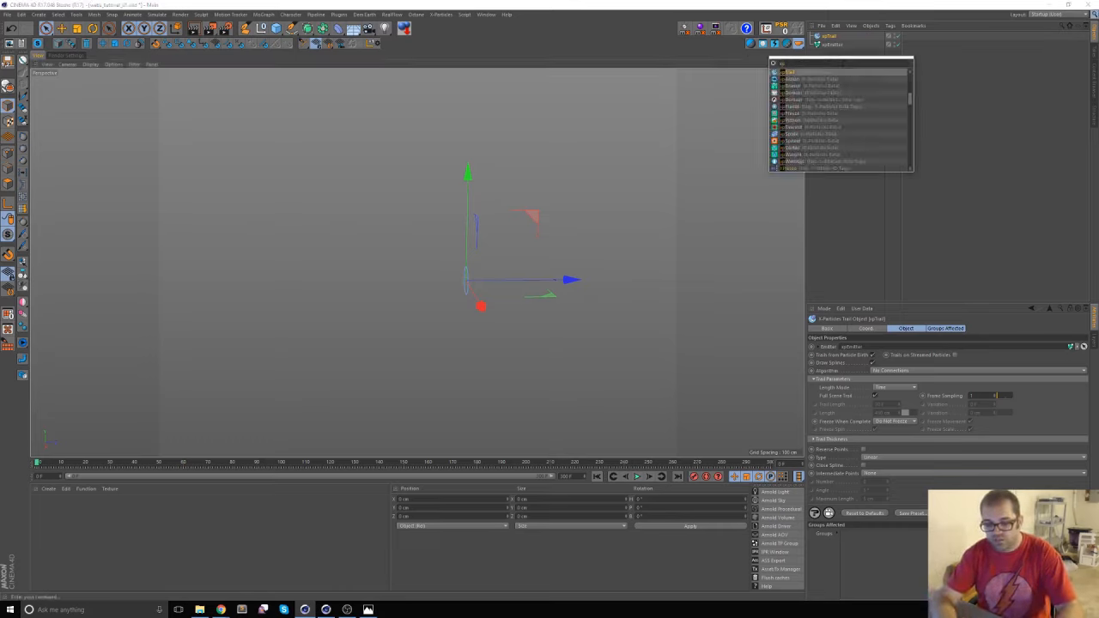
pyautogui.press('Return')
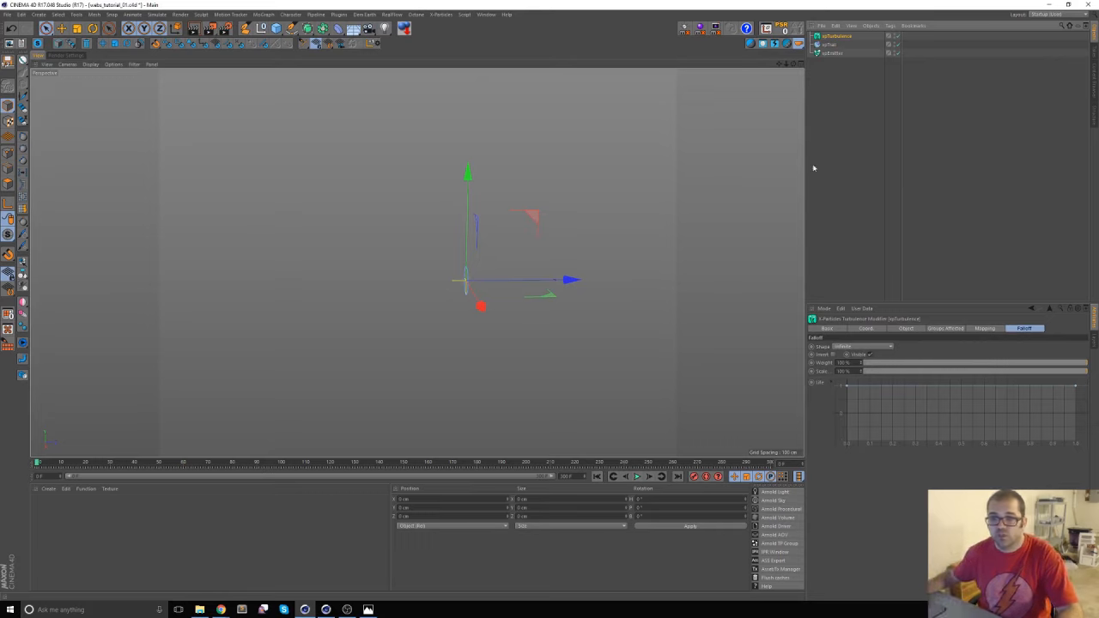
pyautogui.click(938, 329)
pyautogui.click(910, 330)
pyautogui.click(637, 477)
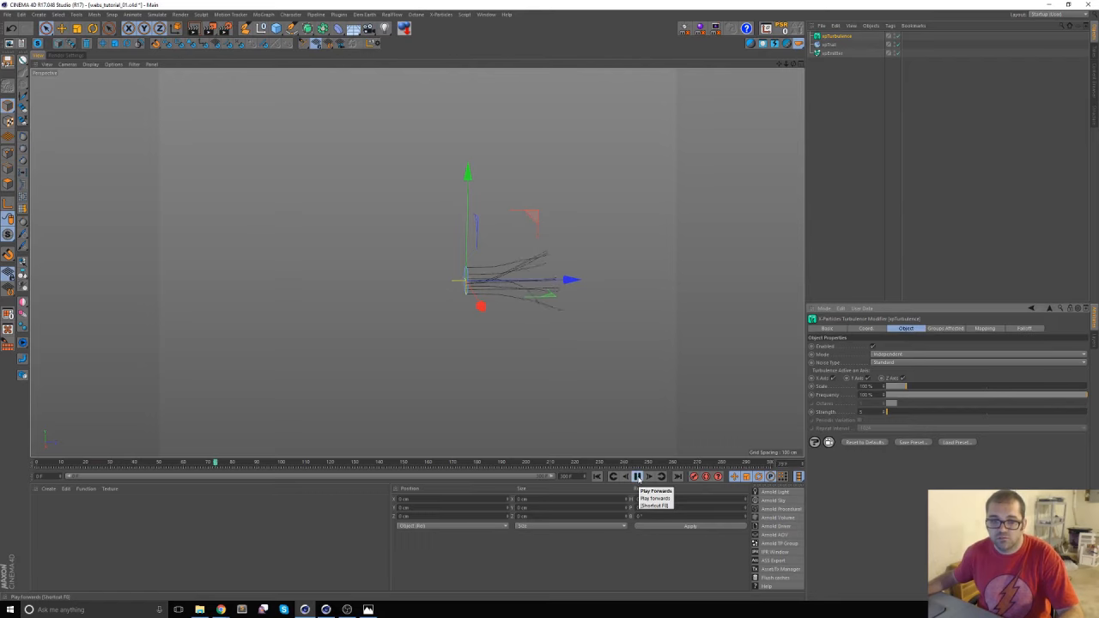
pyautogui.click(637, 476)
pyautogui.click(596, 476)
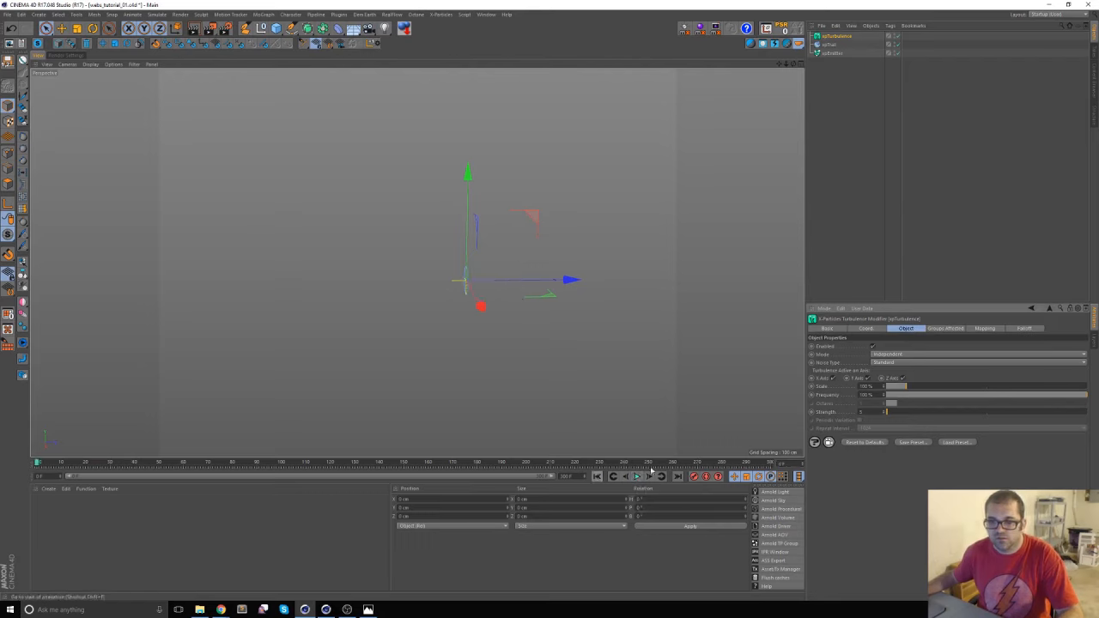
# Try a turbulence strength of about 375, play the simulation and rewind to the start
pyautogui.moveTo(886, 412); pyautogui.dragTo(891, 414)
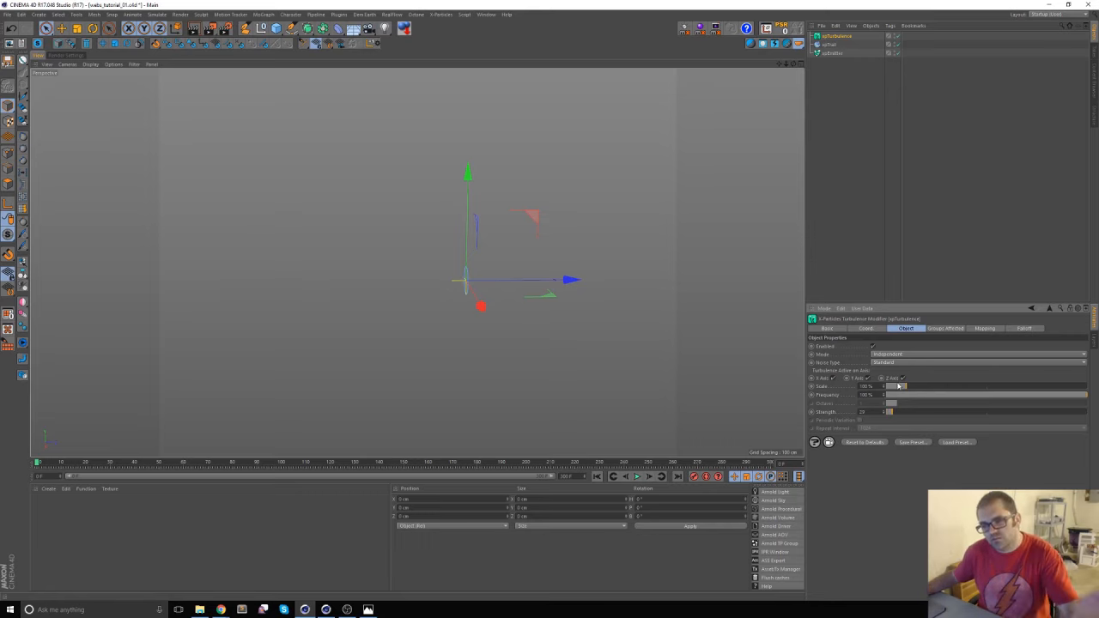
pyautogui.moveTo(891, 412); pyautogui.dragTo(961, 412)
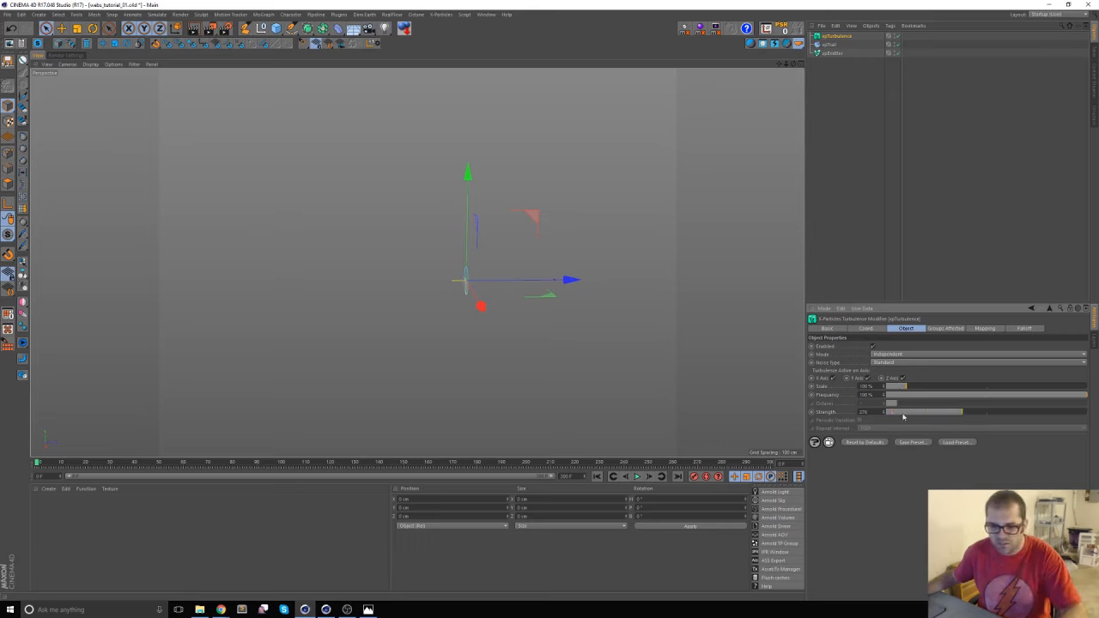
pyautogui.click(635, 476)
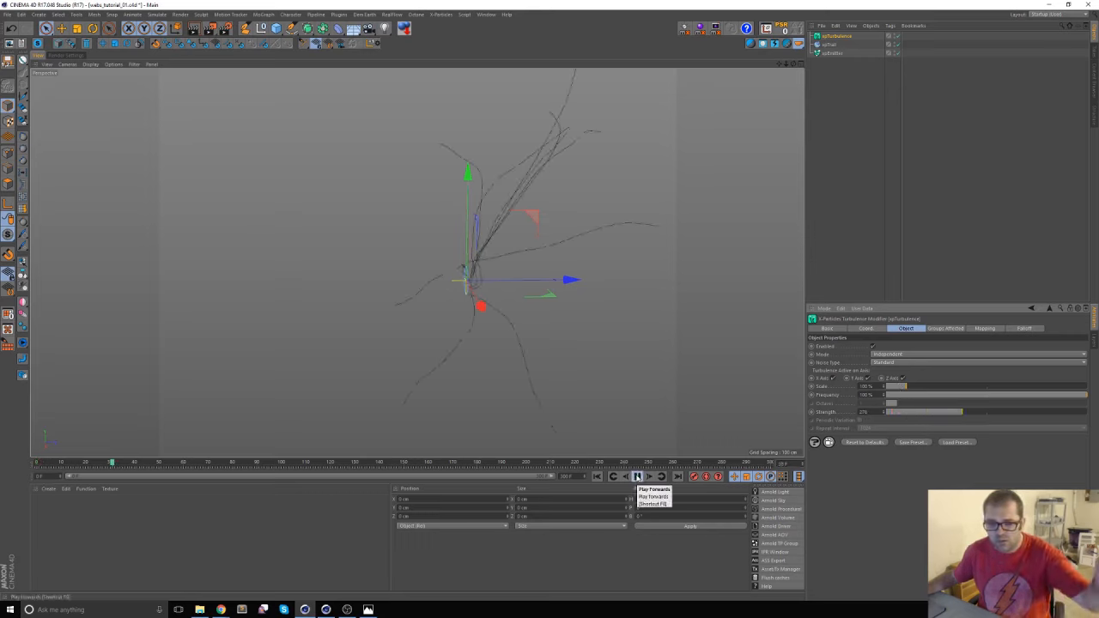
pyautogui.click(637, 477)
pyautogui.click(598, 477)
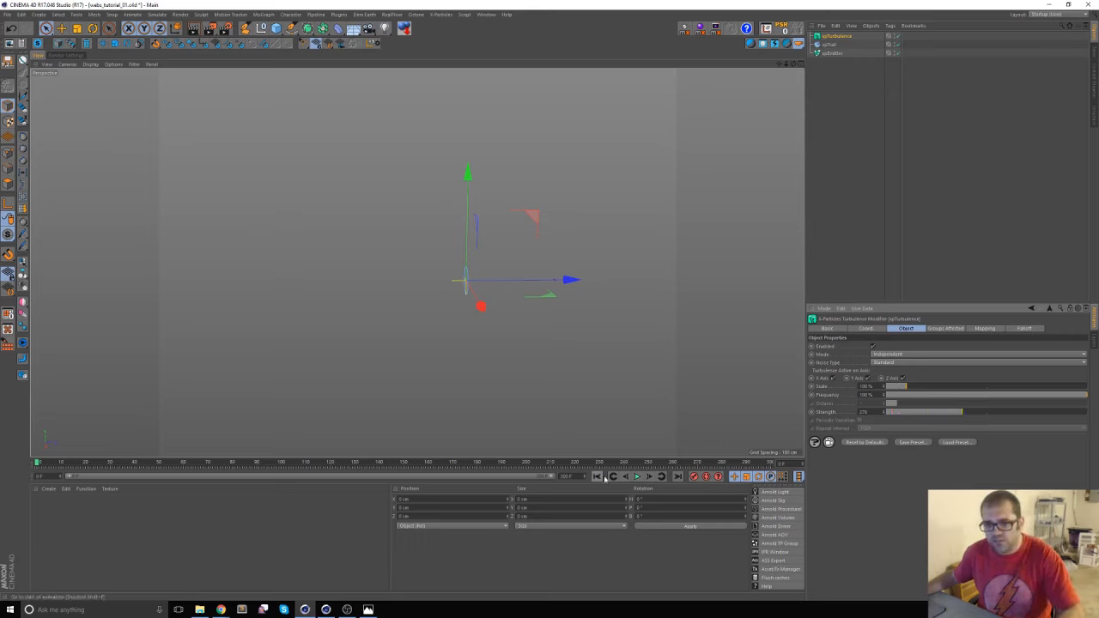
# Try a much lower turbulence strength and play the simulation to preview the trails
pyautogui.moveTo(930, 420); pyautogui.dragTo(889, 417)
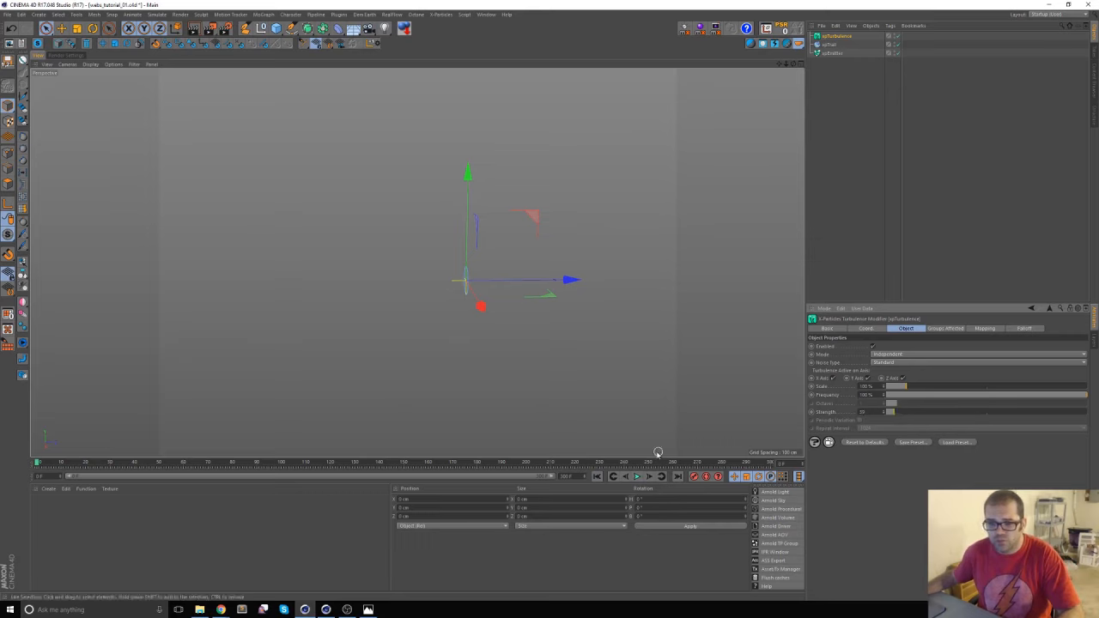
pyautogui.click(637, 477)
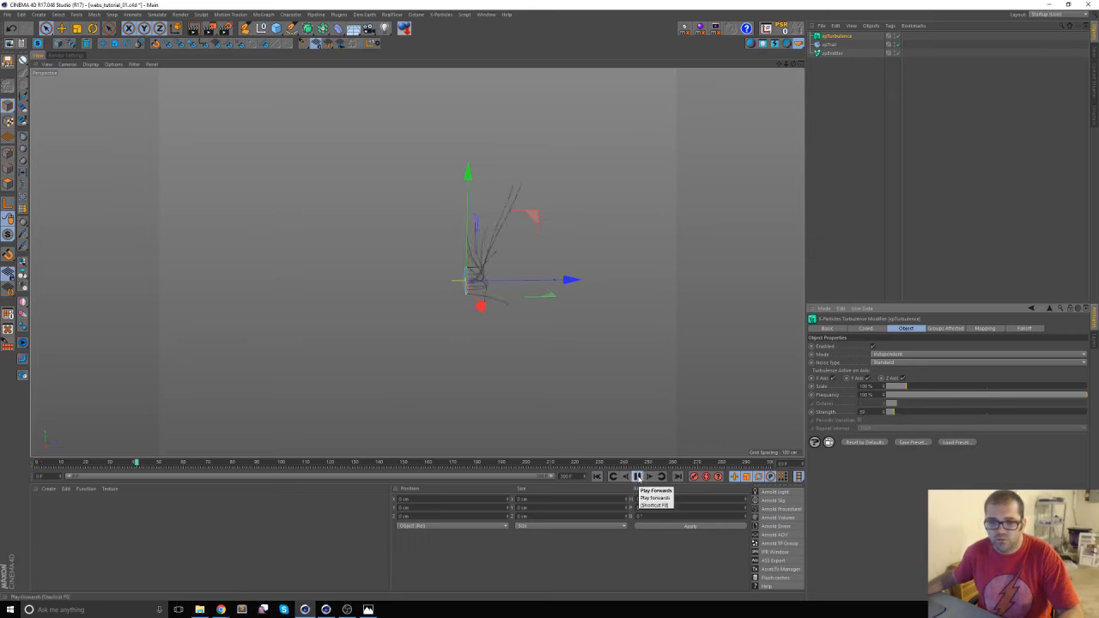
pyautogui.click(637, 476)
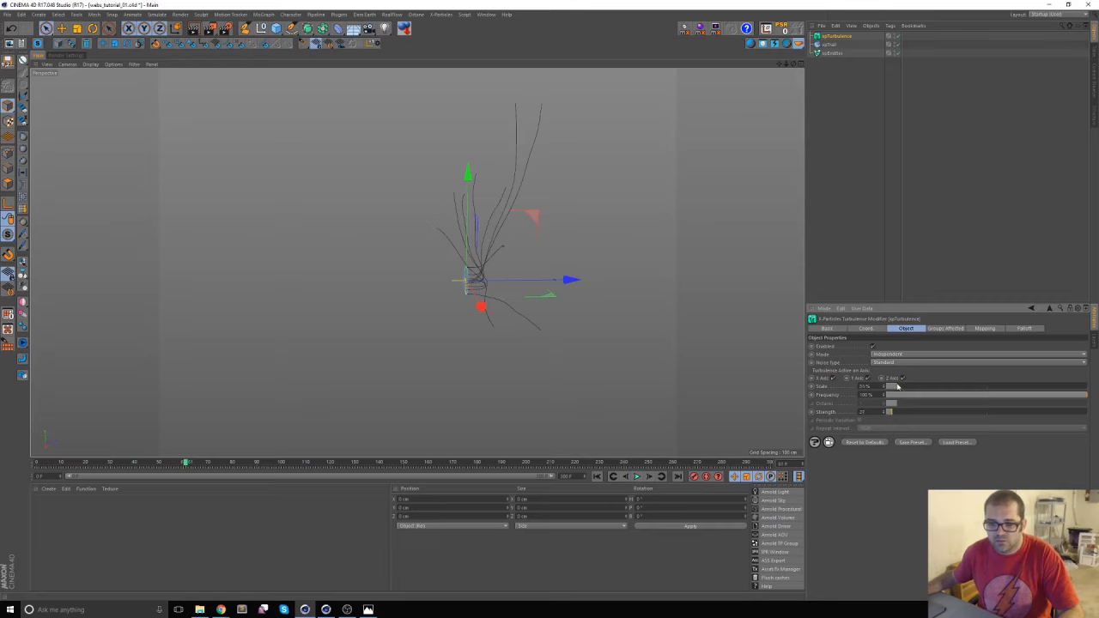
# Set the turbulence strength to 27, the scale to 31 % and the frequency to about 18 %, and replay the simulation
pyautogui.moveTo(999, 394); pyautogui.dragTo(902, 399)
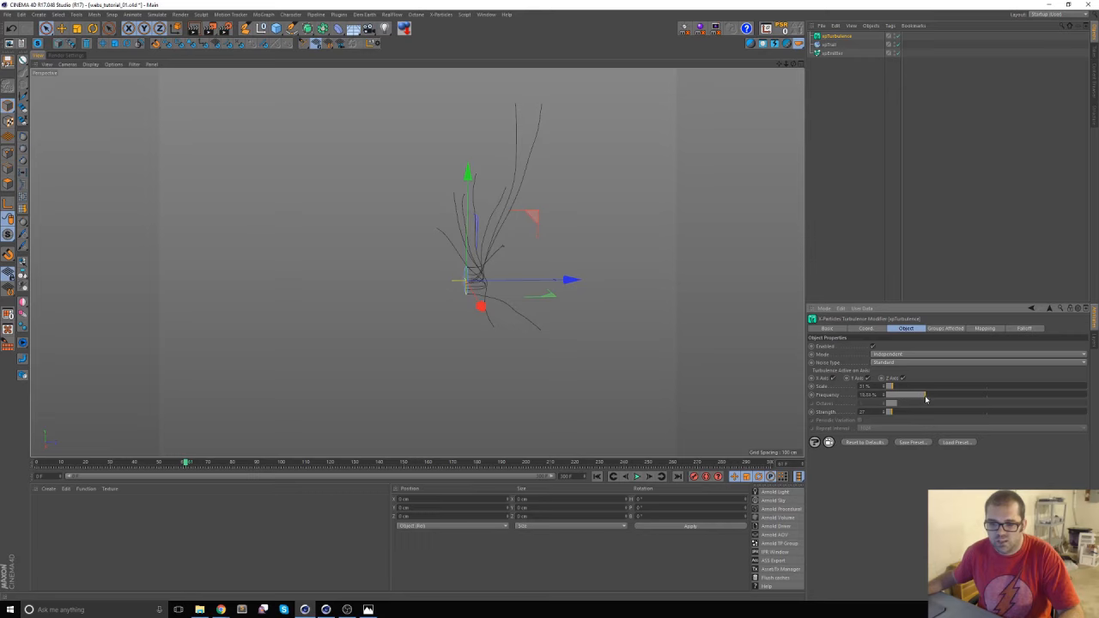
pyautogui.click(597, 477)
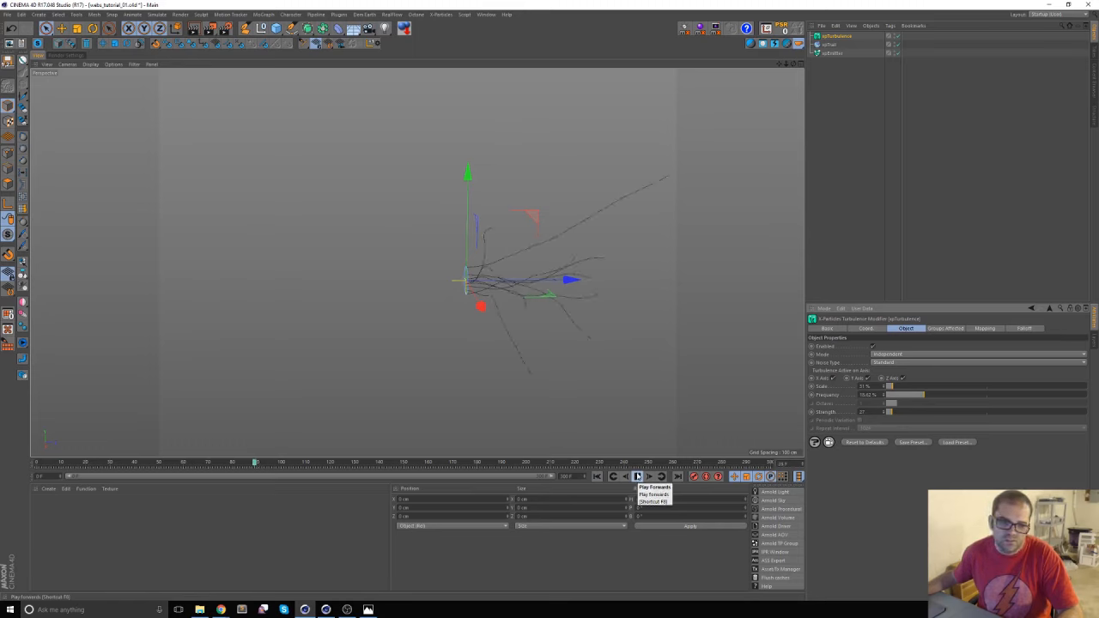
pyautogui.click(636, 477)
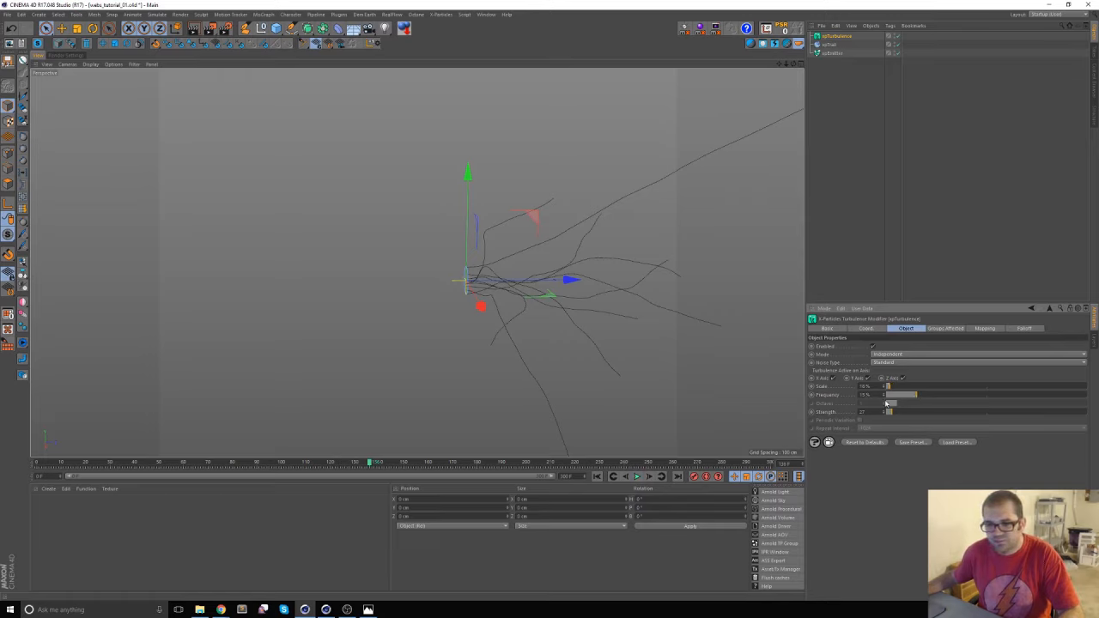
# Reduce the turbulence scale to about 16 % and the frequency to about 15 %, replay the simulation and rewind to the start
pyautogui.click(596, 477)
pyautogui.click(637, 478)
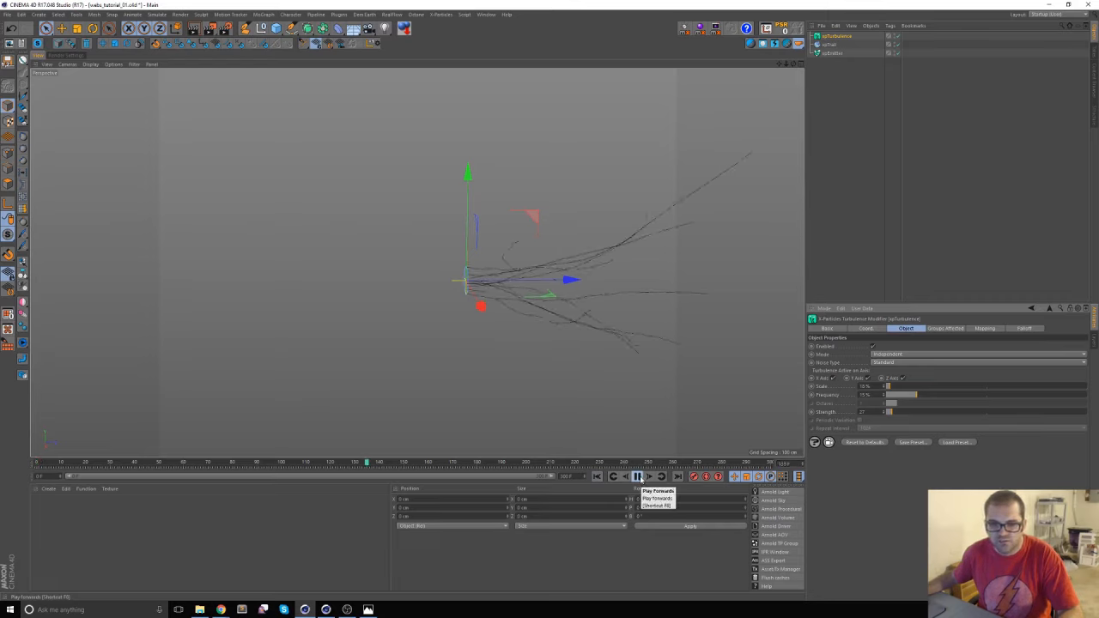
pyautogui.click(637, 478)
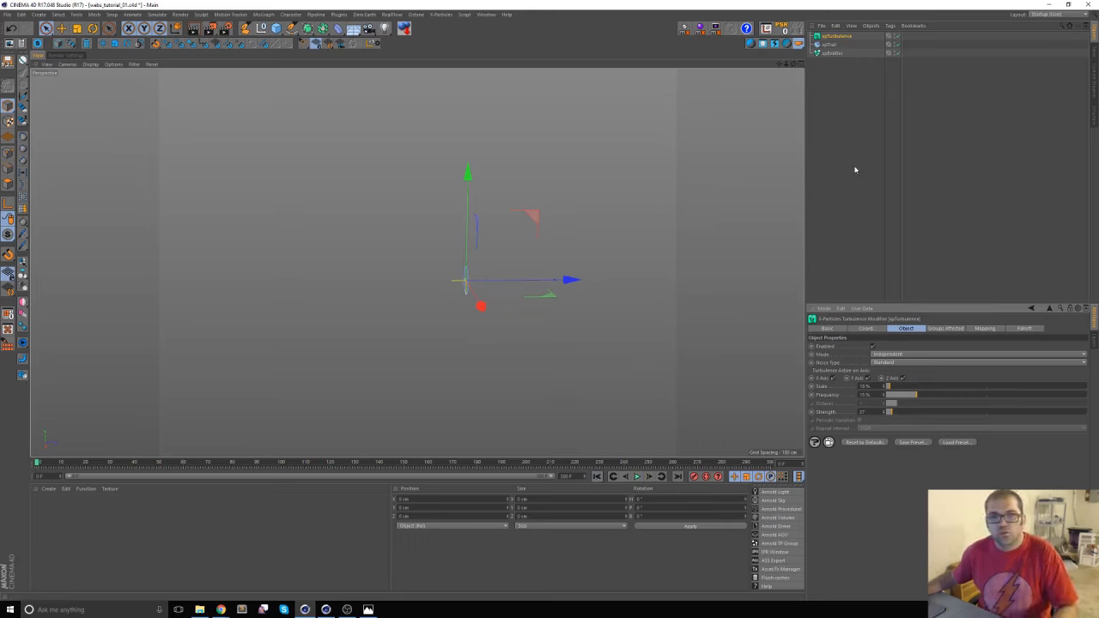
# Add a cube primitive and set its X, Y and Z sizes to 600 cm
pyautogui.click(274, 28)
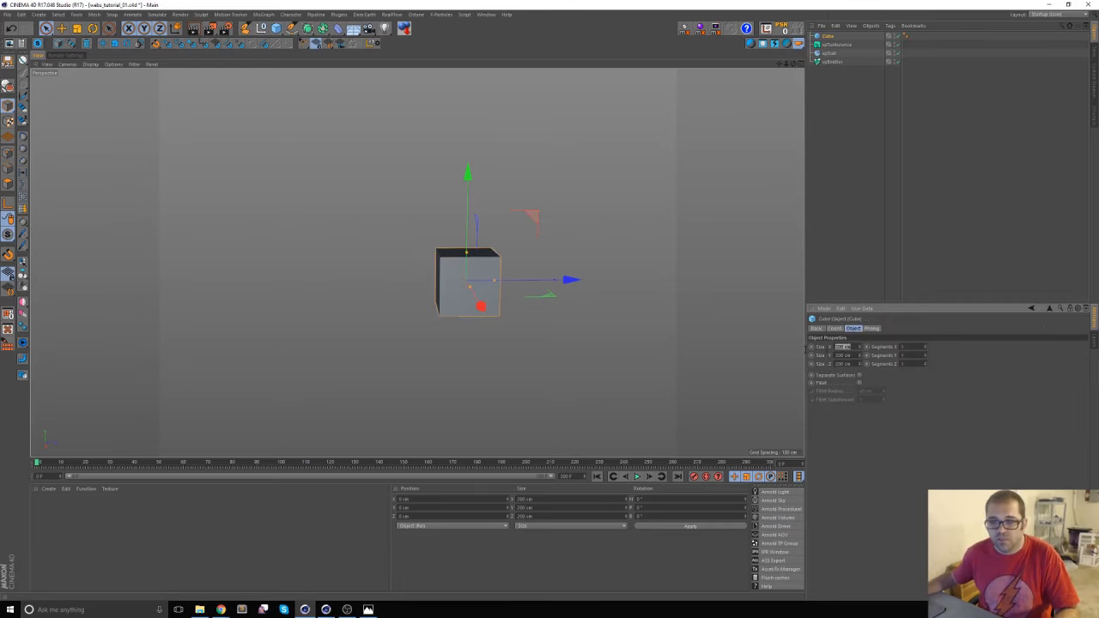
pyautogui.write('80')
pyautogui.press('Tab')
pyautogui.press('Tab')
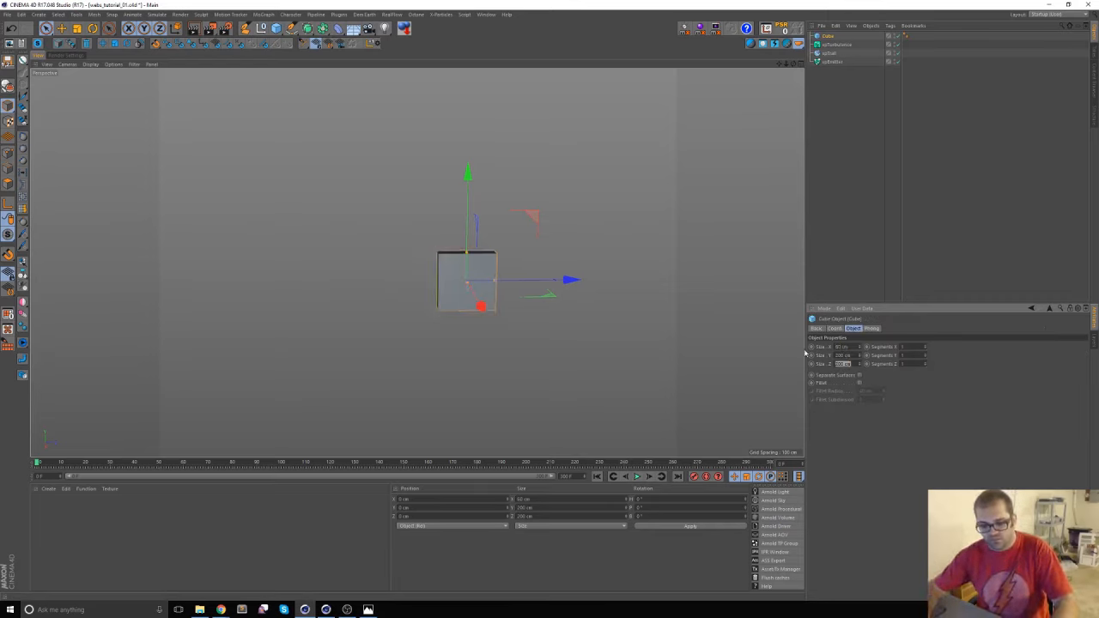
pyautogui.hotkey('shift', 'Tab')
pyautogui.press('Return')
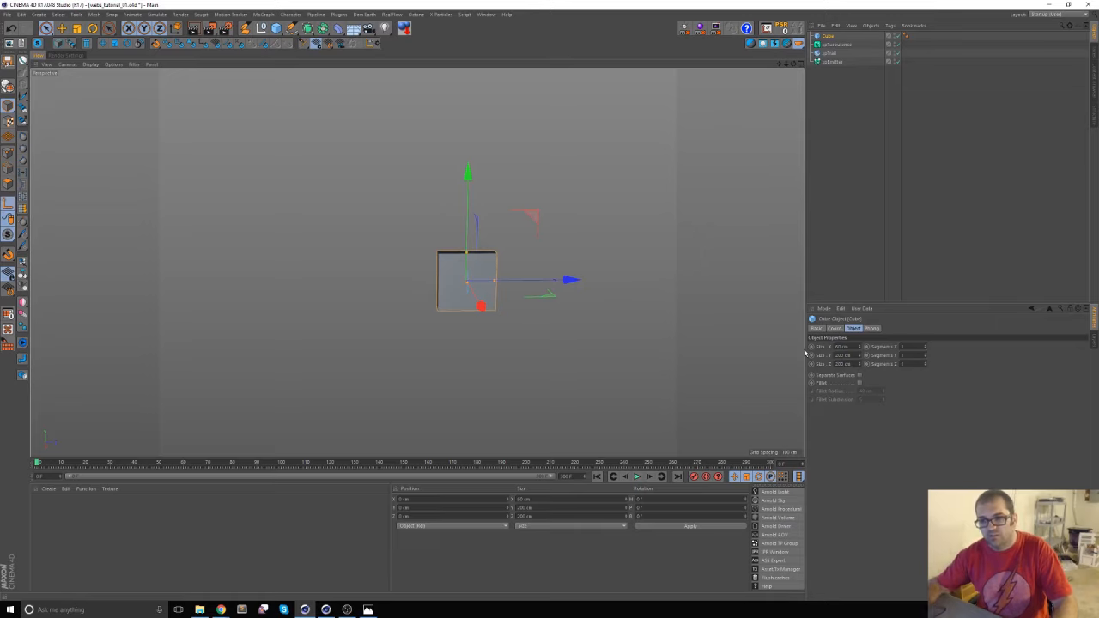
pyautogui.doubleClick(842, 347)
pyautogui.write('4')
pyautogui.press('Tab')
pyautogui.write('600')
pyautogui.press('Tab')
pyautogui.write('6')
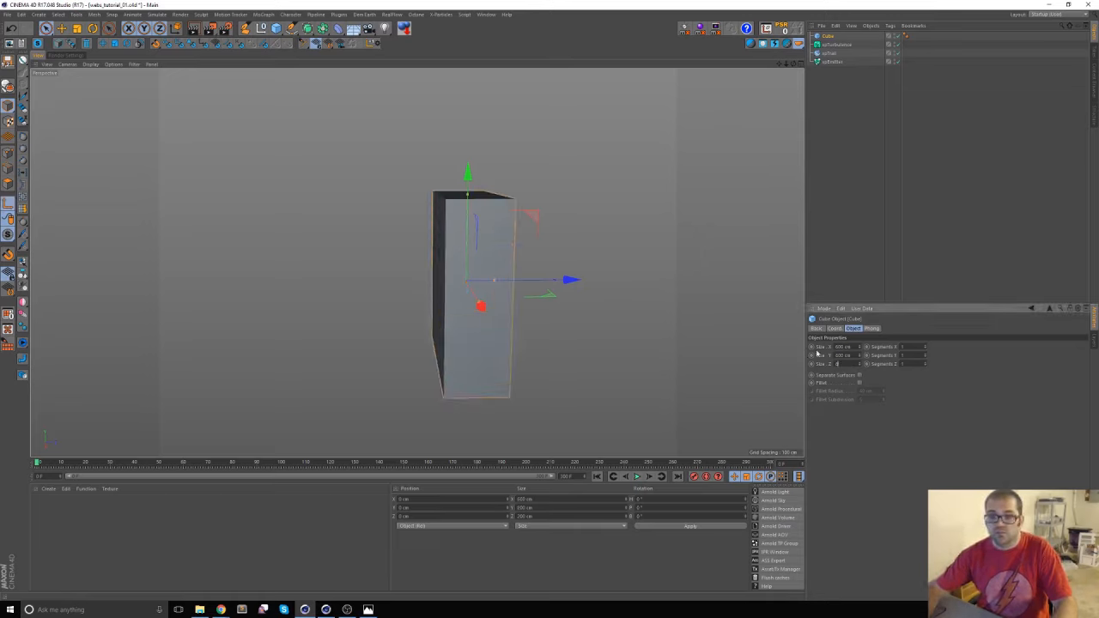
pyautogui.write('00')
pyautogui.press('Tab')
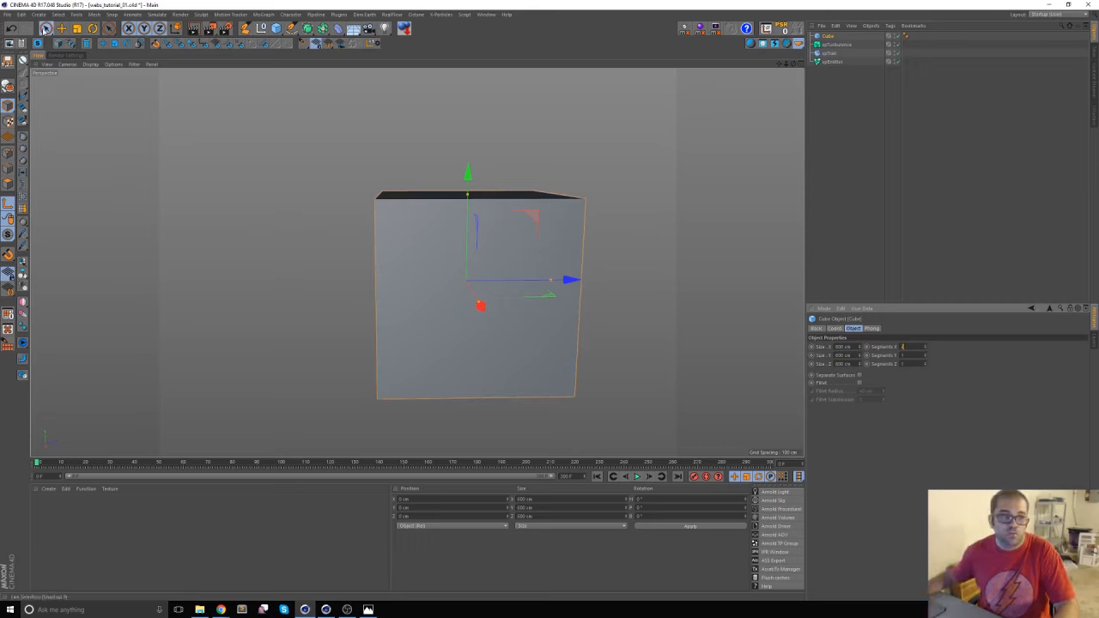
# Make the cube editable and delete its front polygon to leave an open box
pyautogui.click(8, 182)
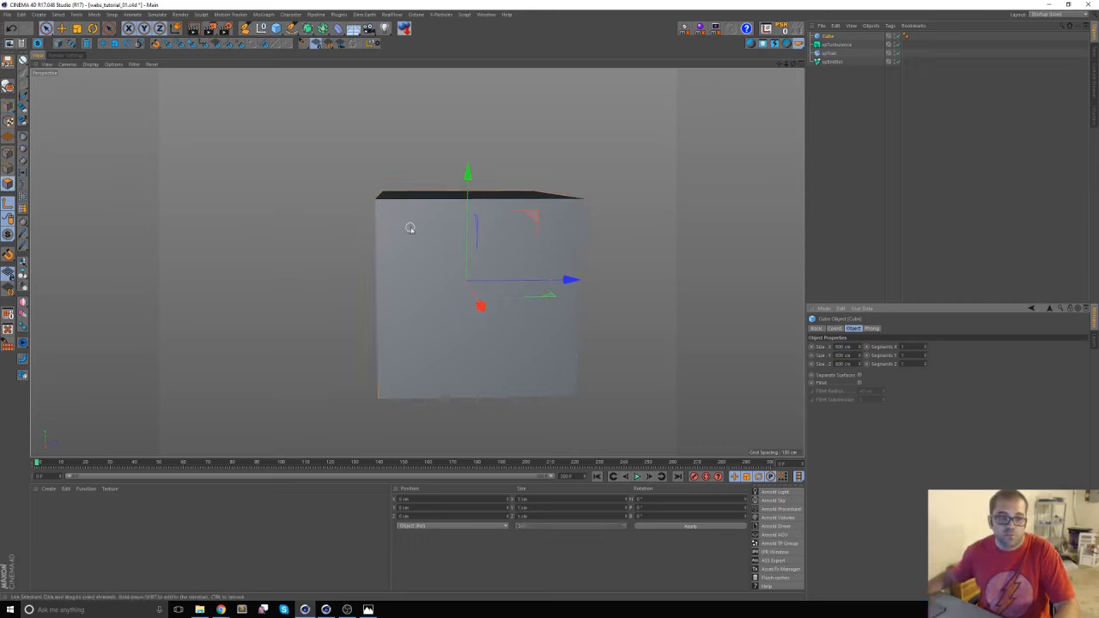
pyautogui.click(46, 29)
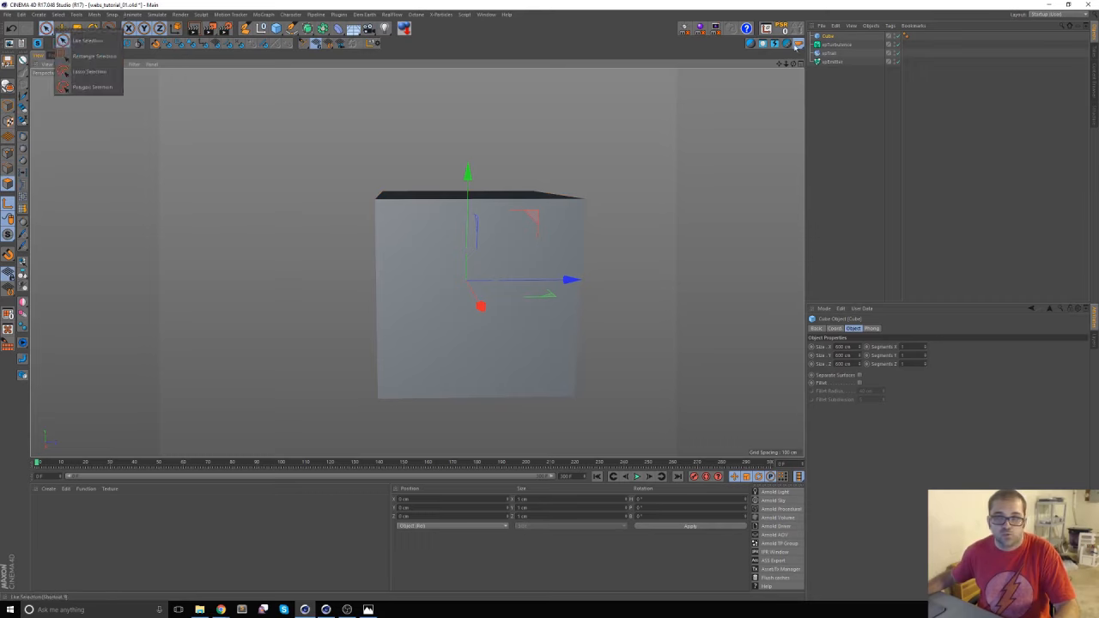
pyautogui.click(819, 35)
pyautogui.press('c')
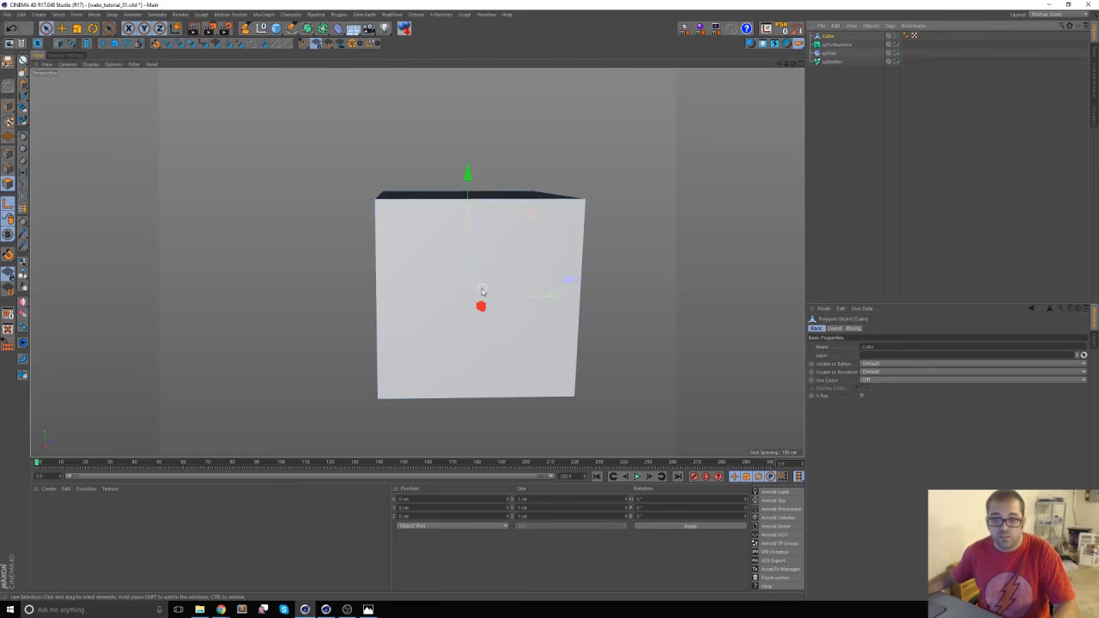
pyautogui.click(449, 312)
pyautogui.press('Delete')
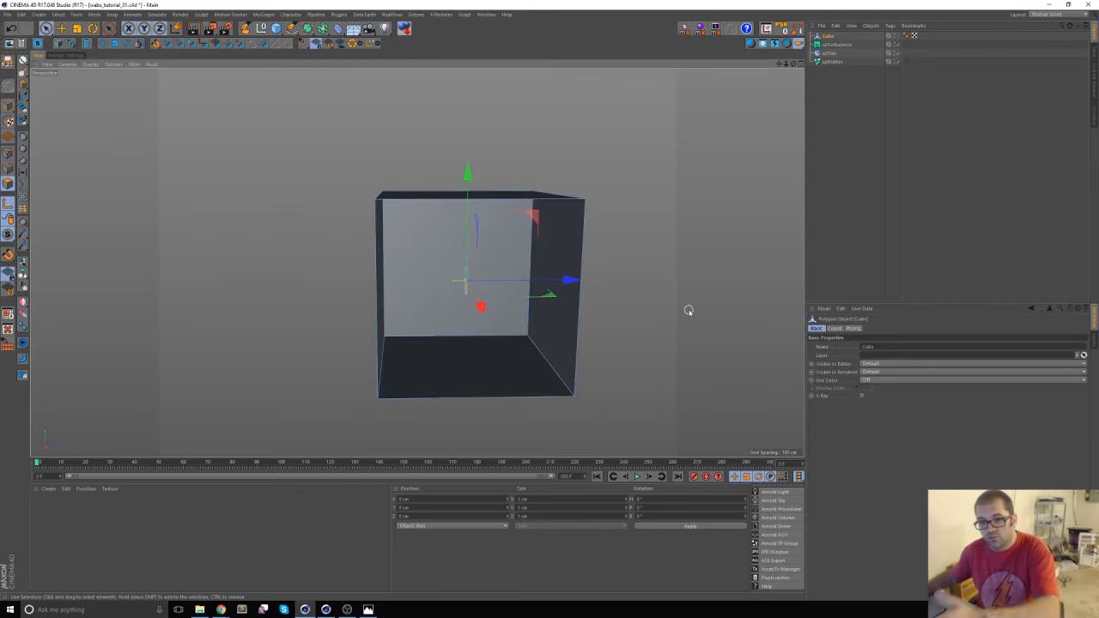
# Try to move the emitter about 142 cm in the negative Z direction toward the box's side wall
pyautogui.keyDown('alt'); pyautogui.moveTo(586, 302); pyautogui.dragTo(550, 302); pyautogui.keyUp('alt')
pyautogui.keyDown('alt'); pyautogui.moveTo(486, 313); pyautogui.dragTo(545, 316, button='right'); pyautogui.keyUp('alt')
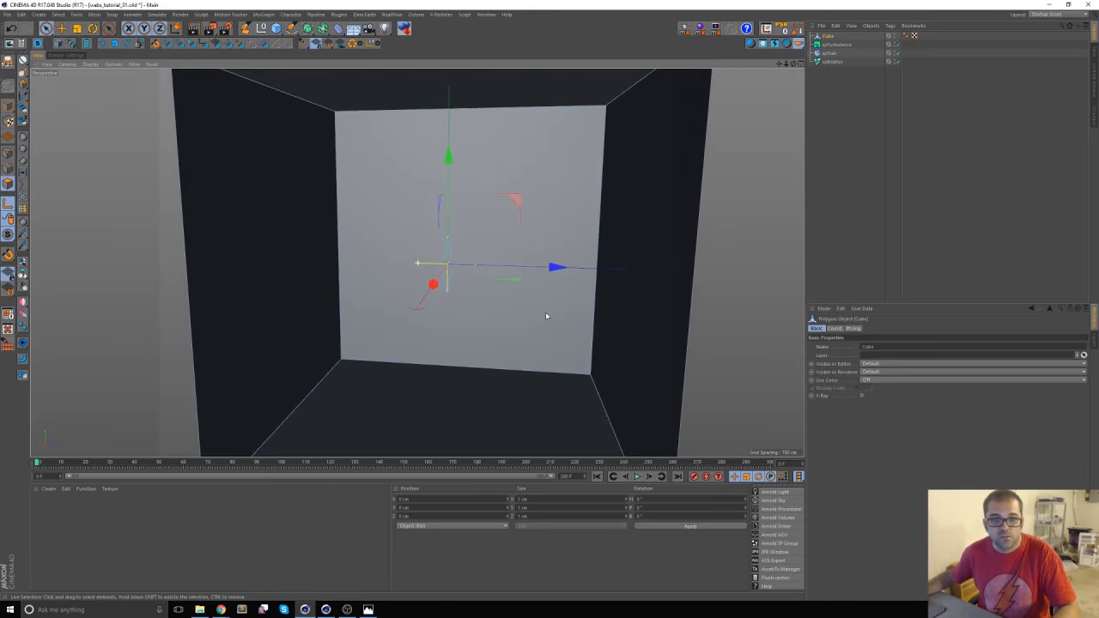
pyautogui.keyDown('alt'); pyautogui.moveTo(545, 316); pyautogui.dragTo(554, 314); pyautogui.keyUp('alt')
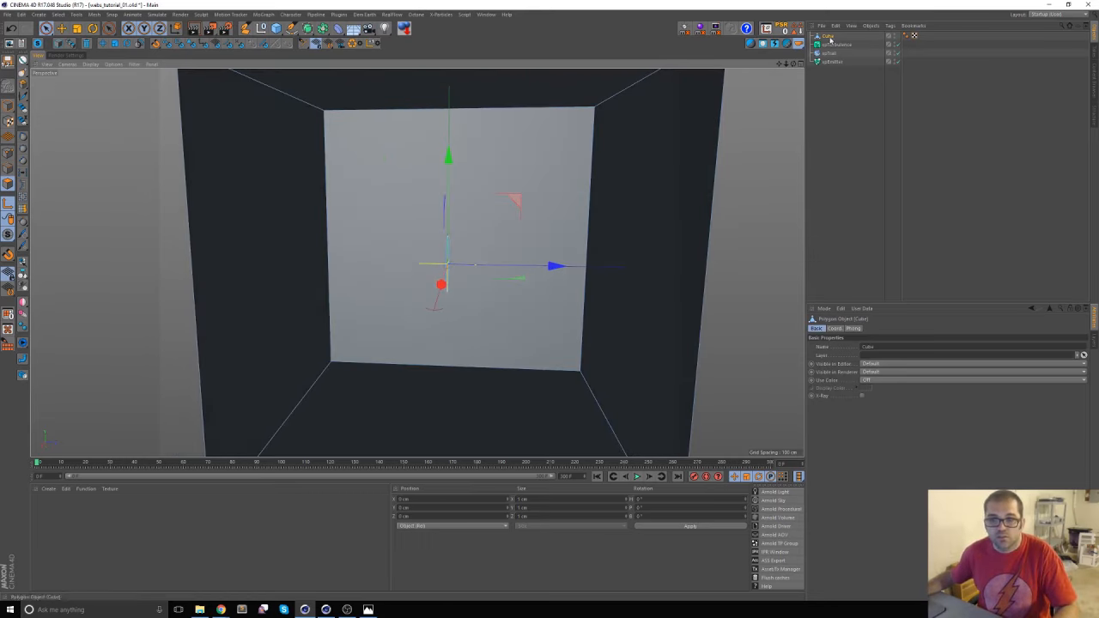
pyautogui.keyDown('alt'); pyautogui.moveTo(490, 226); pyautogui.dragTo(481, 233, button='middle'); pyautogui.keyUp('alt')
pyautogui.keyDown('alt'); pyautogui.moveTo(480, 233); pyautogui.dragTo(484, 237); pyautogui.keyUp('alt')
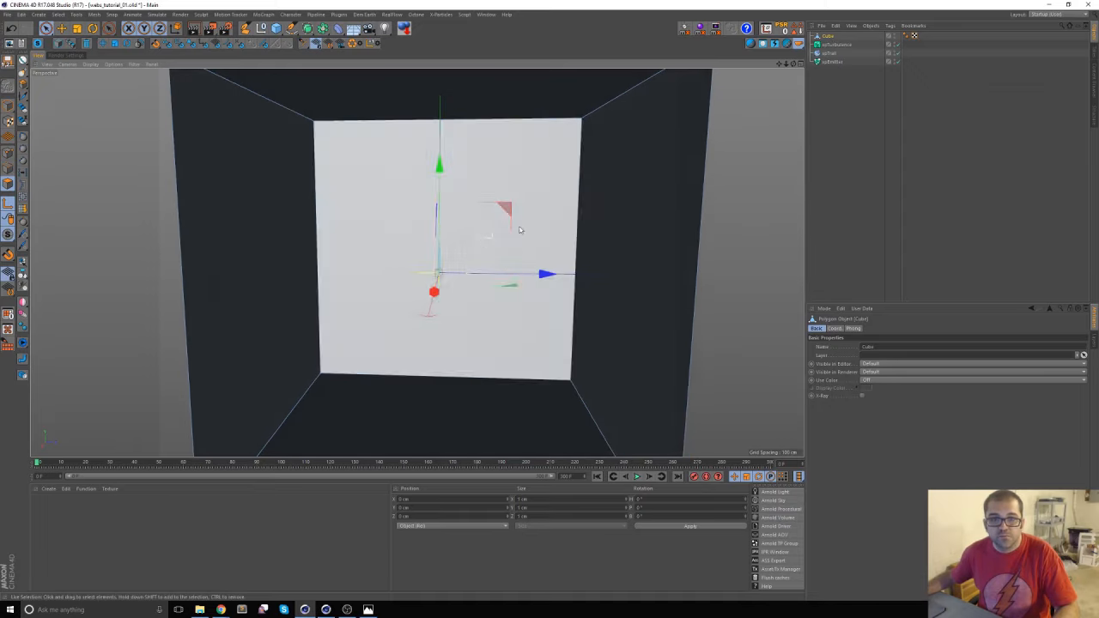
pyautogui.click(829, 61)
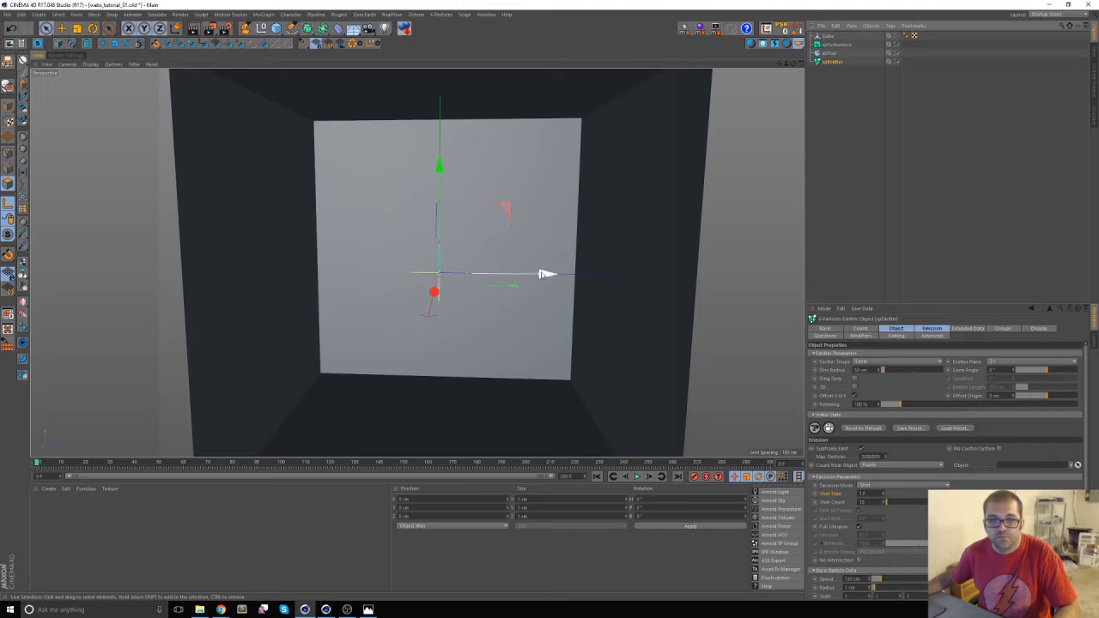
pyautogui.moveTo(543, 274); pyautogui.dragTo(461, 273)
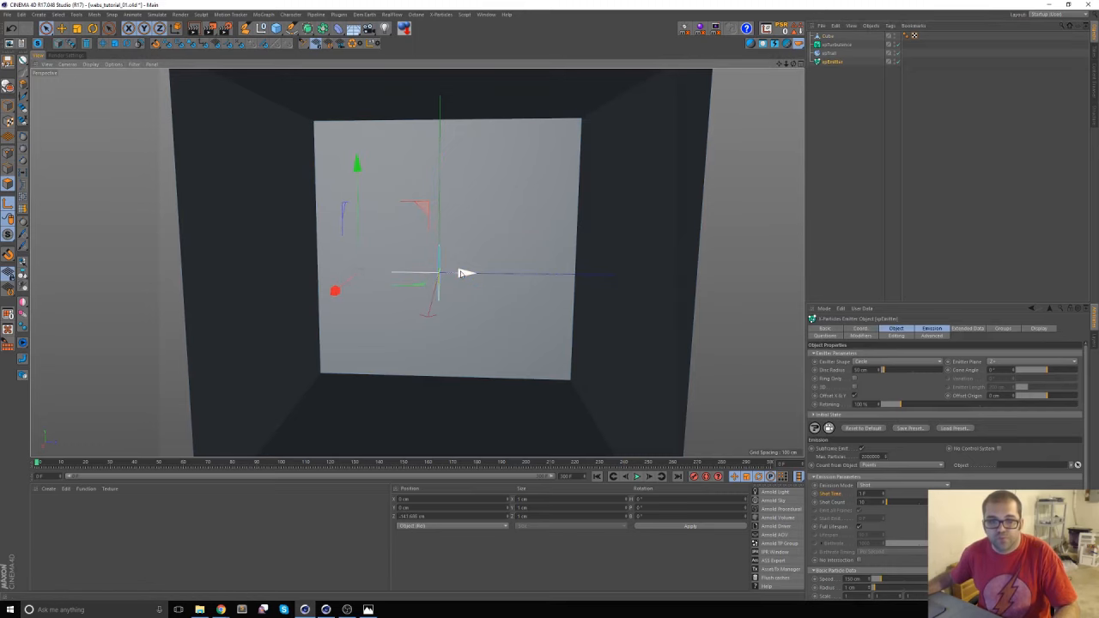
pyautogui.keyDown('alt'); pyautogui.moveTo(587, 181); pyautogui.dragTo(552, 192); pyautogui.keyUp('alt')
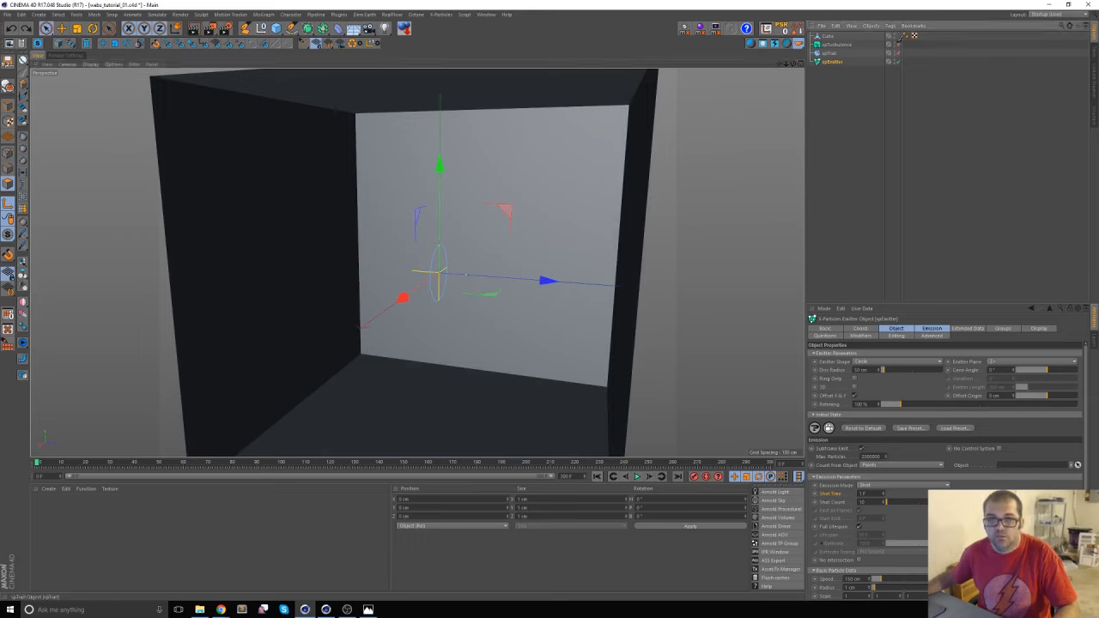
# Switch to Model mode, move the emitter to the box's lower corner on the negative Z side and pitch it about 44° toward the centre
pyautogui.click(8, 105)
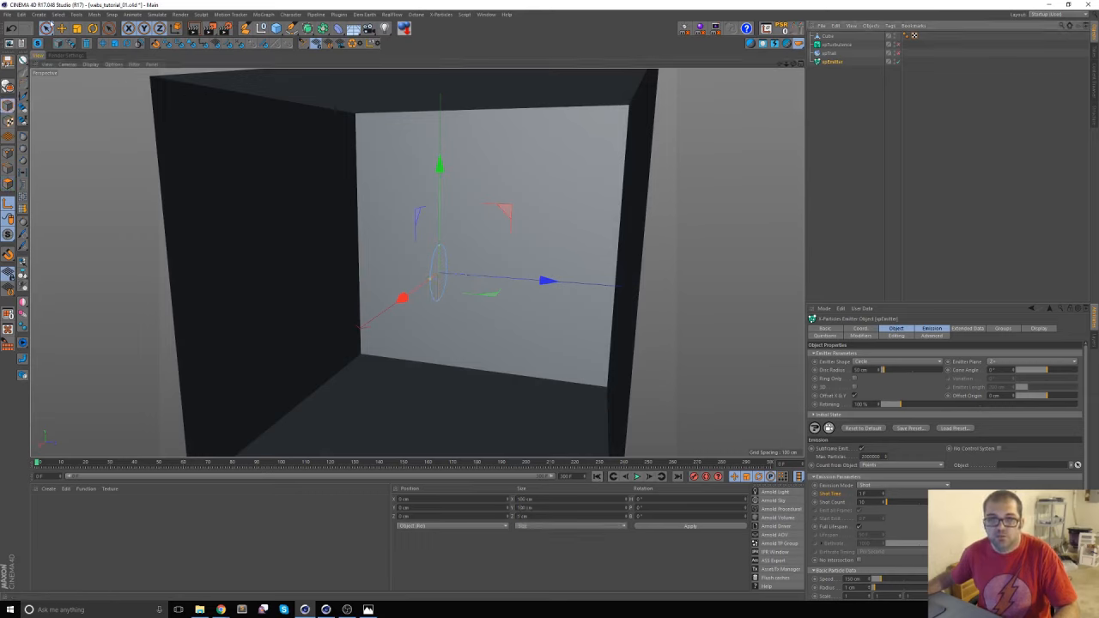
pyautogui.moveTo(538, 280); pyautogui.dragTo(492, 276)
pyautogui.moveTo(366, 210); pyautogui.dragTo(378, 275)
pyautogui.press('r')
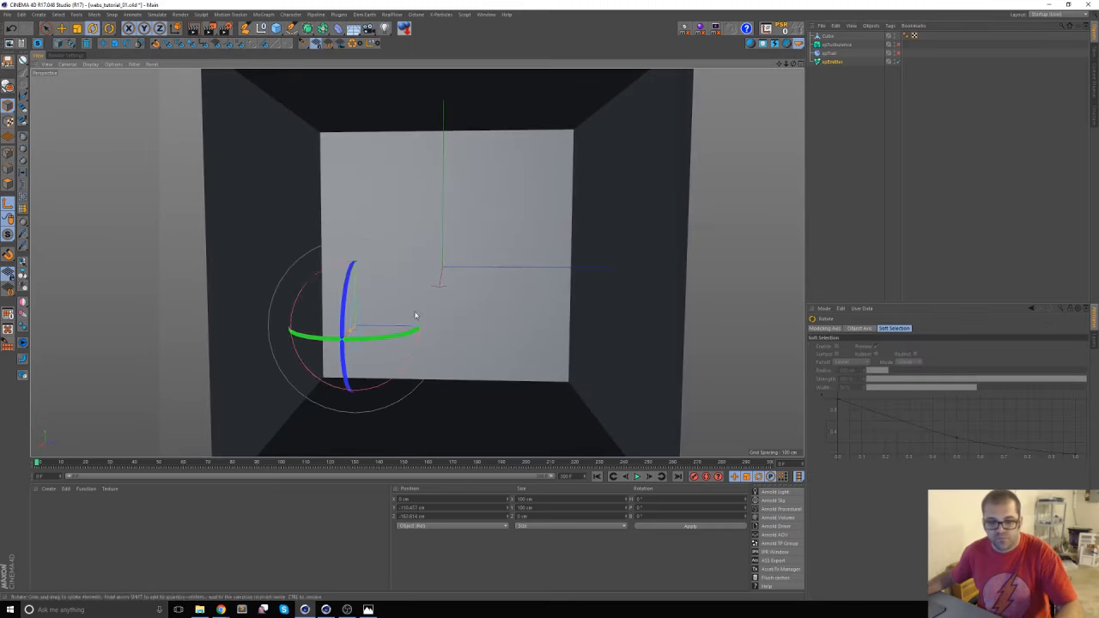
pyautogui.moveTo(412, 311); pyautogui.dragTo(375, 281)
pyautogui.press('9')
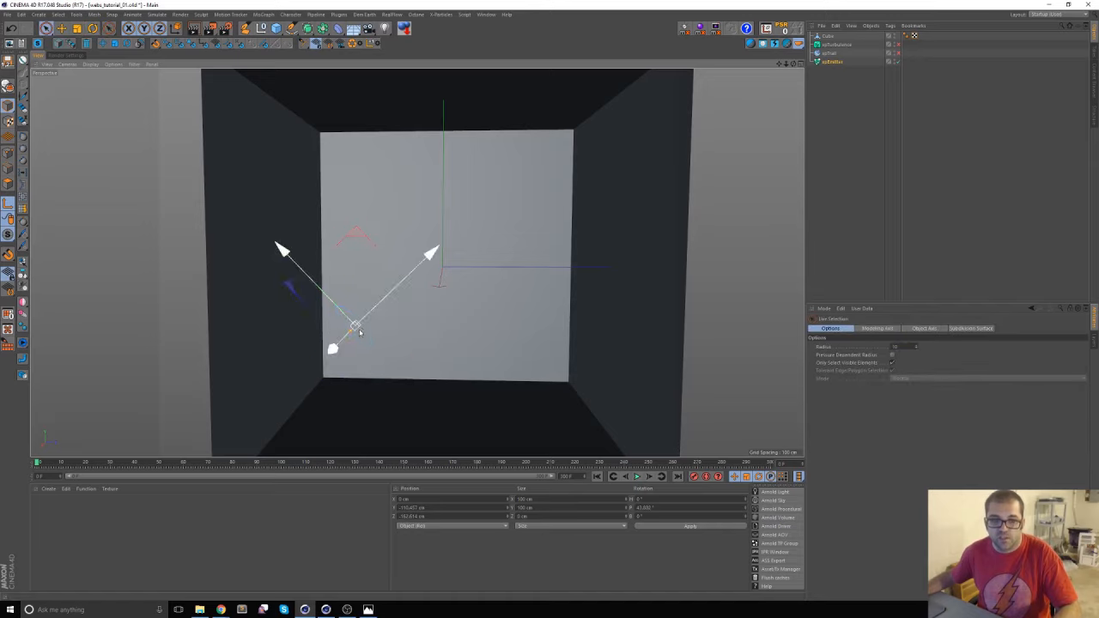
pyautogui.moveTo(358, 238); pyautogui.dragTo(340, 262)
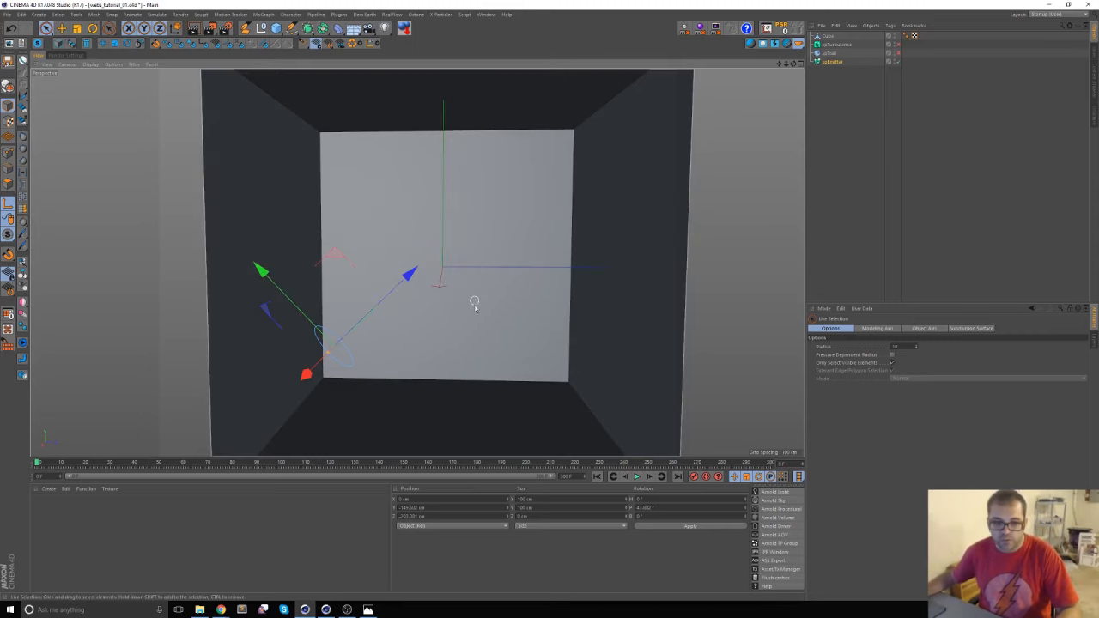
# Move the emitter to the box's upper corner at about Y 217 cm, Z -208 cm, and pitch it about -41° toward the centre
pyautogui.press('r')
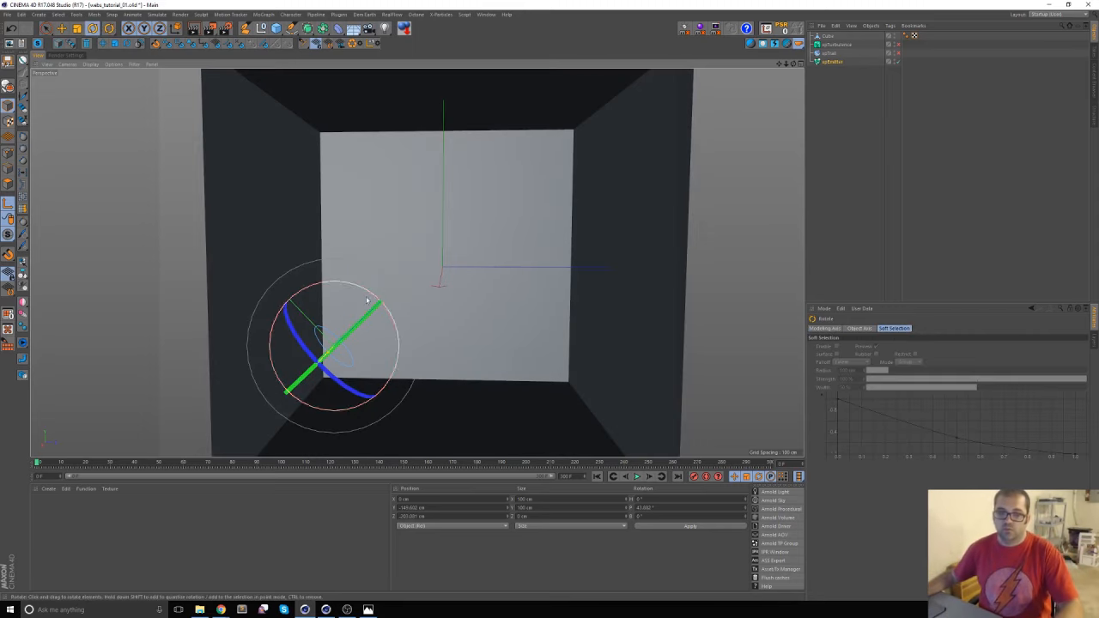
pyautogui.moveTo(363, 294); pyautogui.dragTo(397, 345)
pyautogui.press('space')
pyautogui.press('e')
pyautogui.moveTo(417, 300); pyautogui.dragTo(359, 157)
pyautogui.press('r')
pyautogui.press('space')
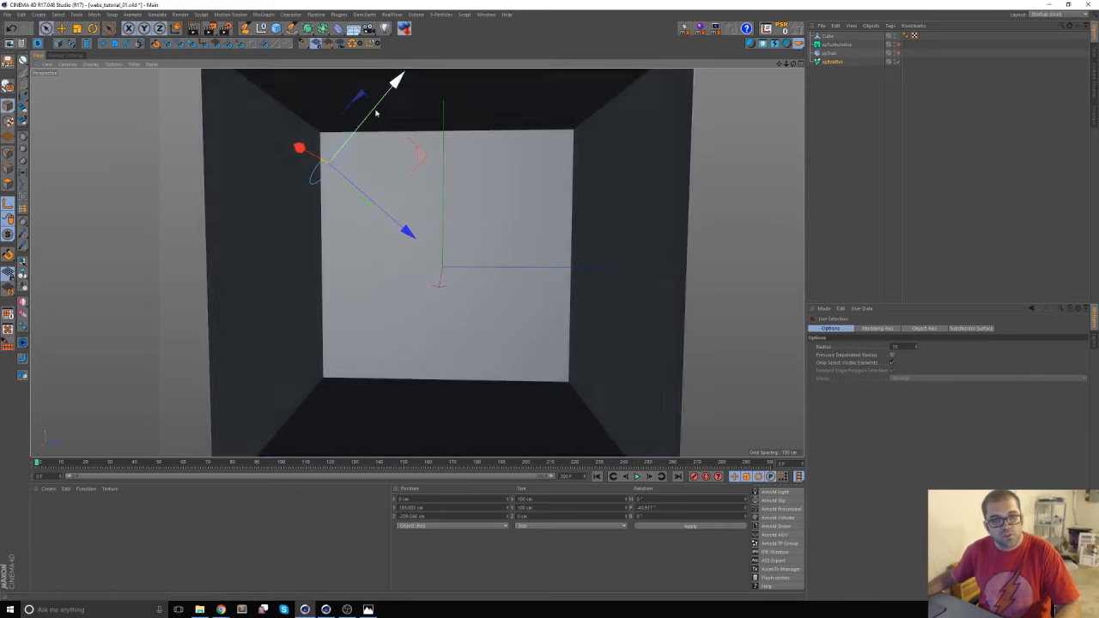
pyautogui.moveTo(422, 155); pyautogui.dragTo(420, 138)
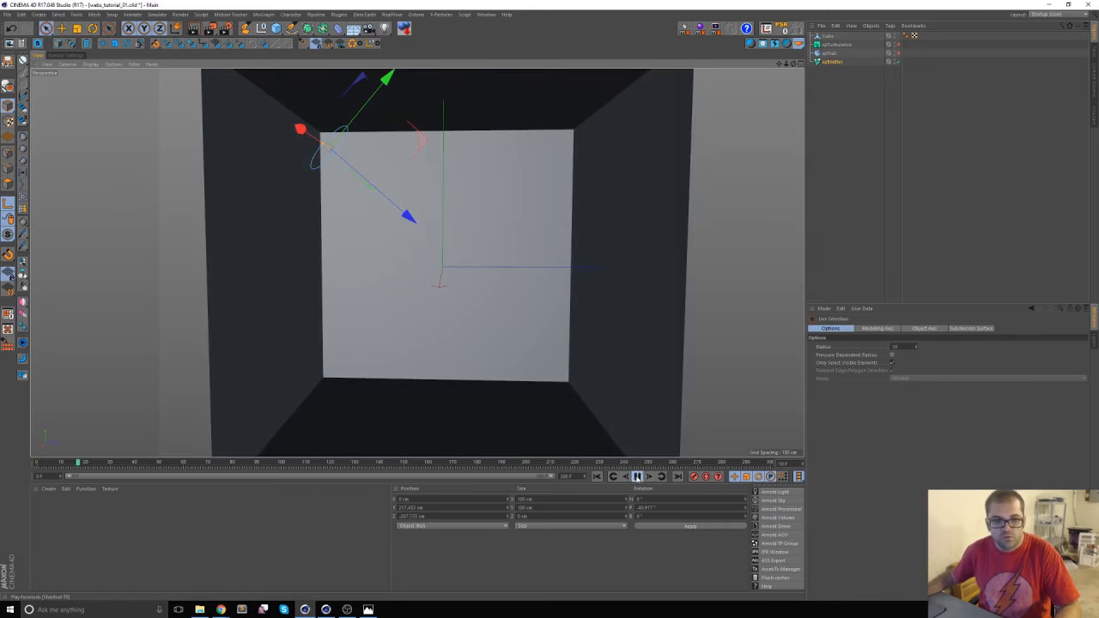
# Re-enable the turbulence and trail objects, play the simulation to preview the trails inside the box, and rewind to the start
pyautogui.click(636, 476)
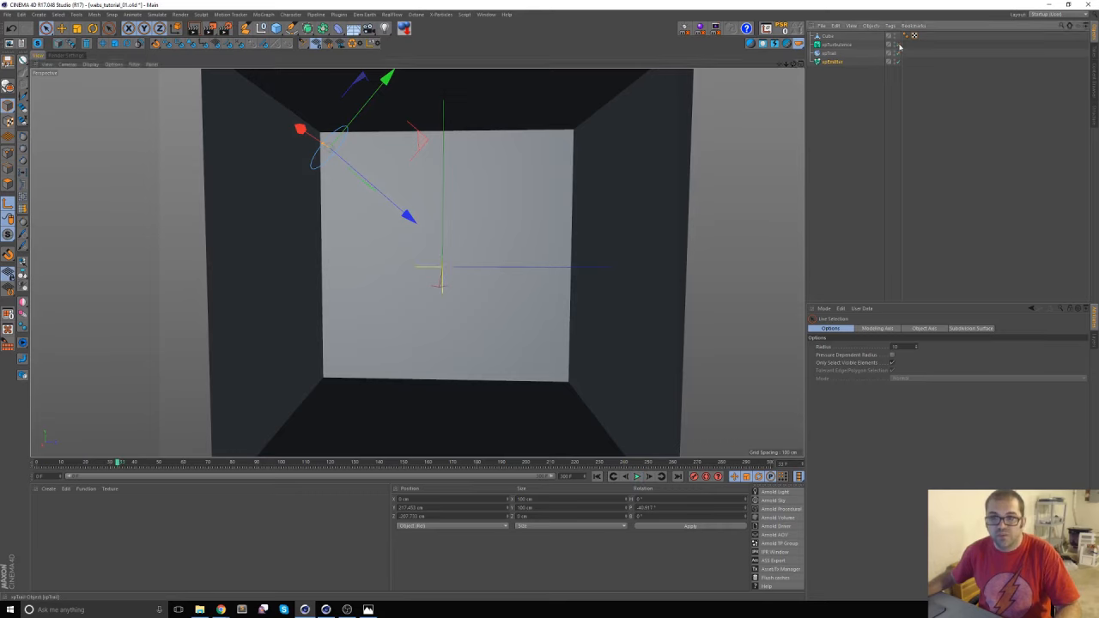
pyautogui.click(597, 477)
pyautogui.click(636, 477)
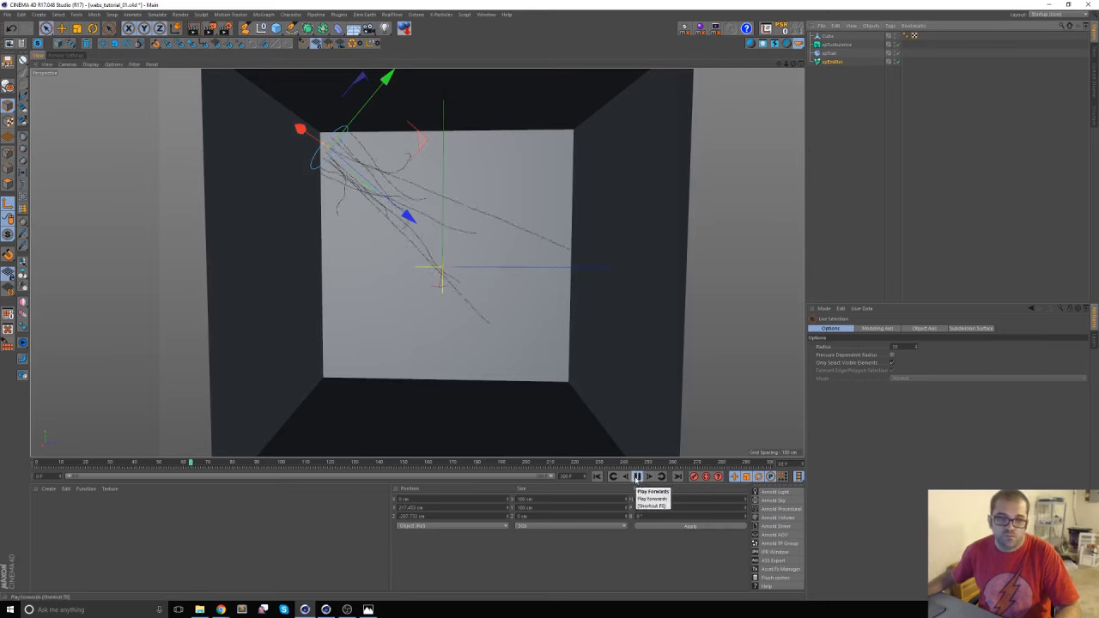
pyautogui.click(637, 476)
pyautogui.click(597, 476)
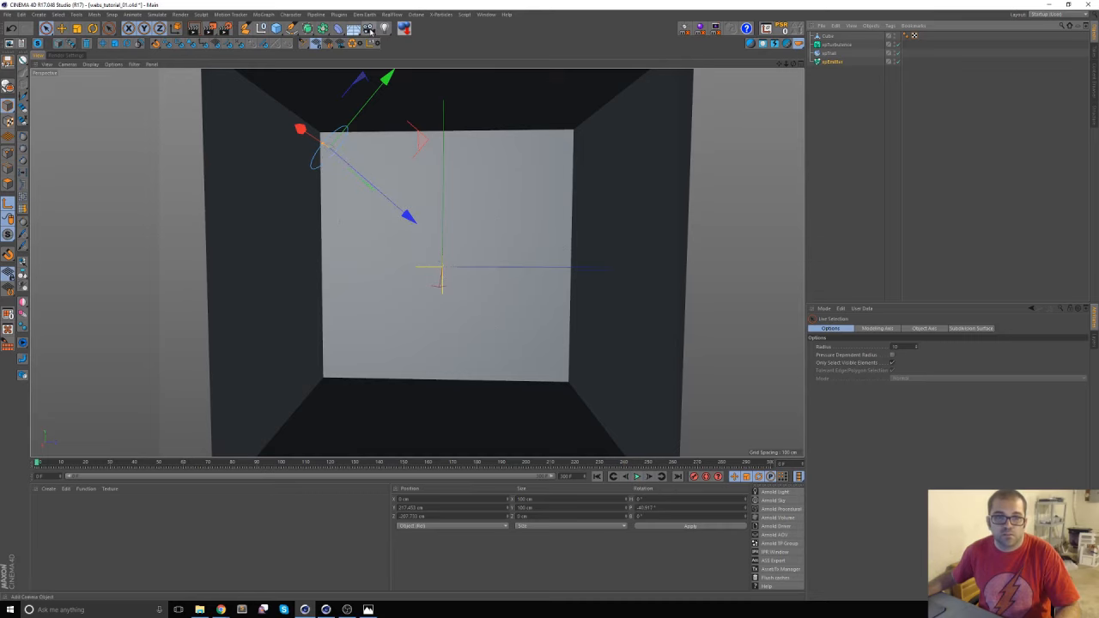
# Add a camera and reset its position and rotation to zero
pyautogui.click(369, 29)
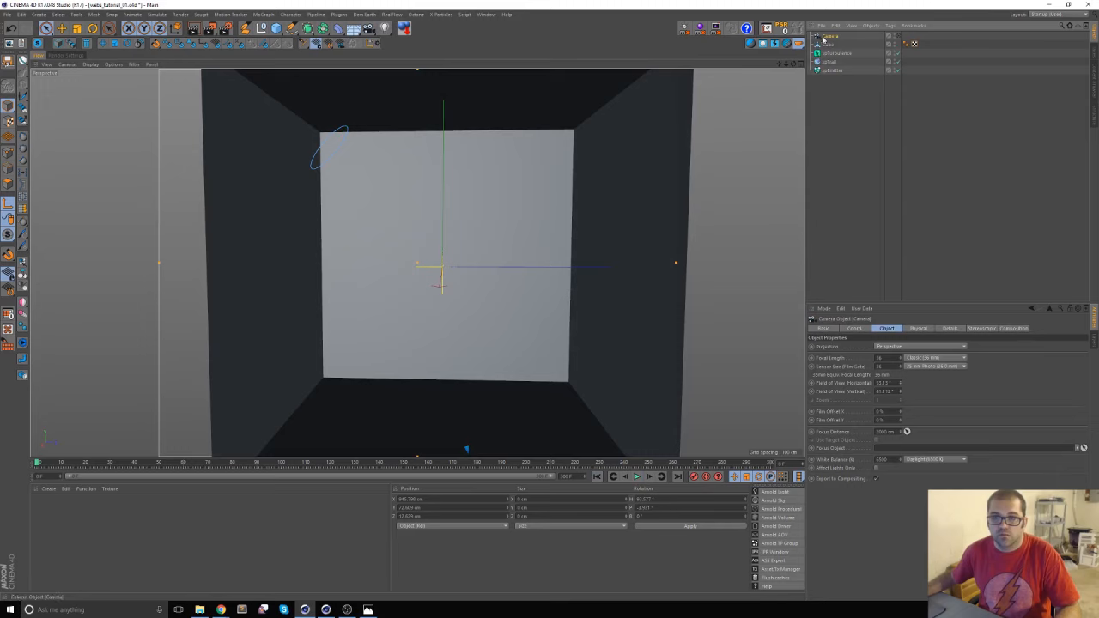
pyautogui.click(783, 31)
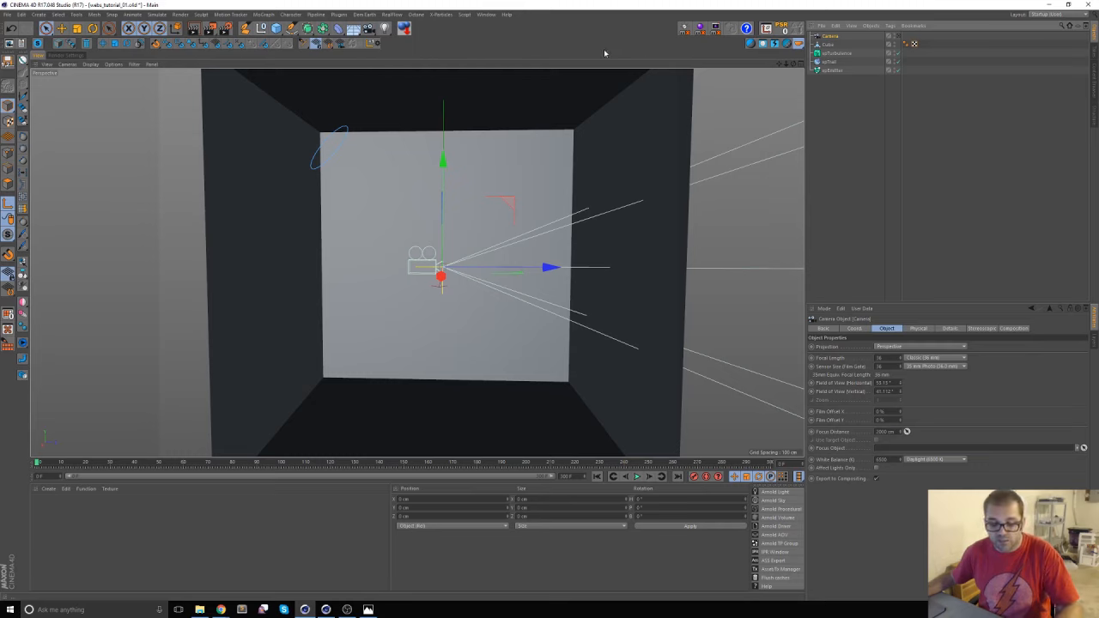
# Find the Reset PSR command in the Customize Commands window by filtering names for "psr", and close the window
pyautogui.hotkey('shift', 'c')
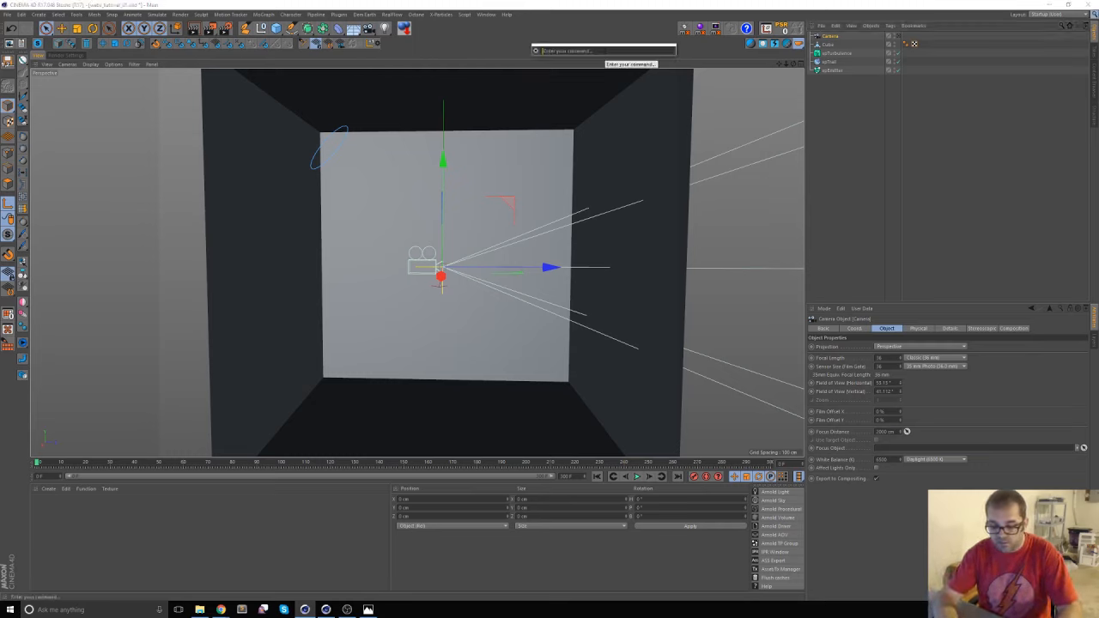
pyautogui.write('custom')
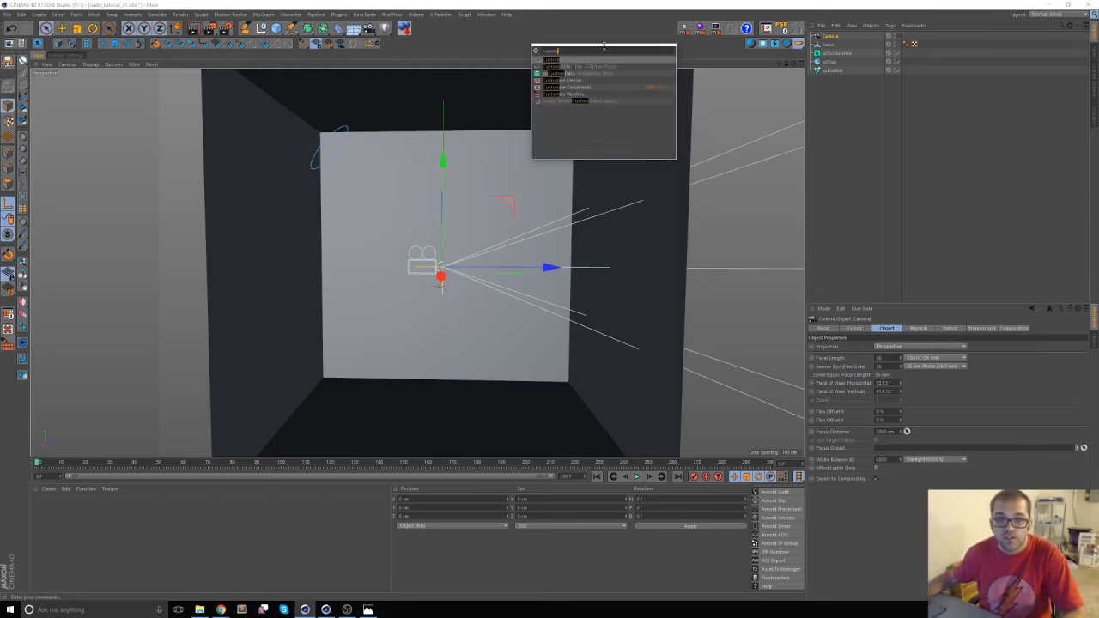
pyautogui.click(587, 89)
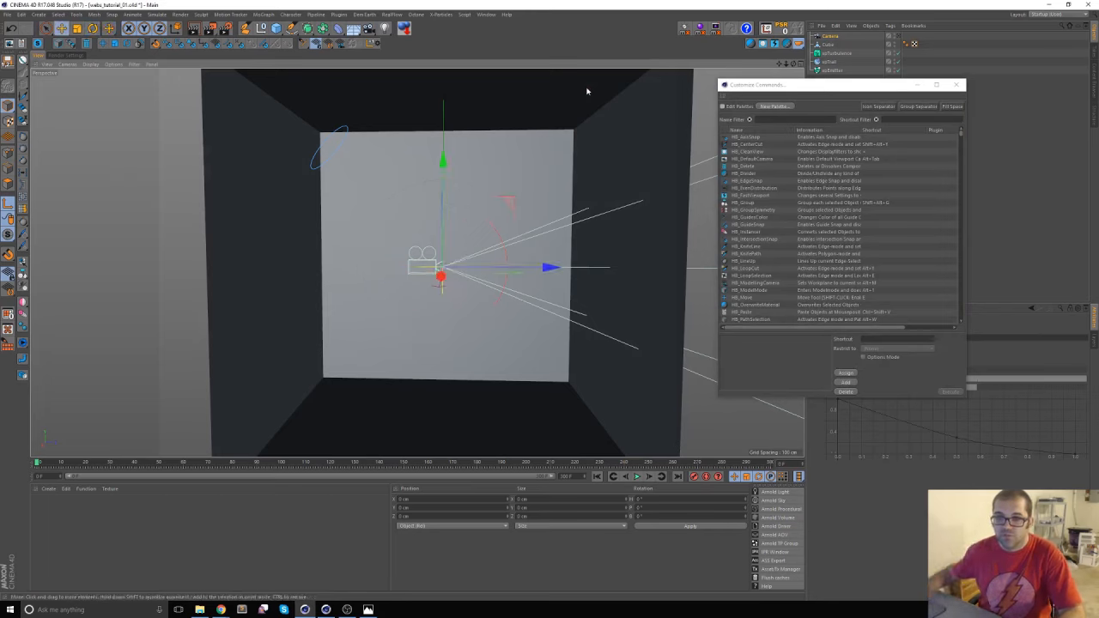
pyautogui.write('psr')
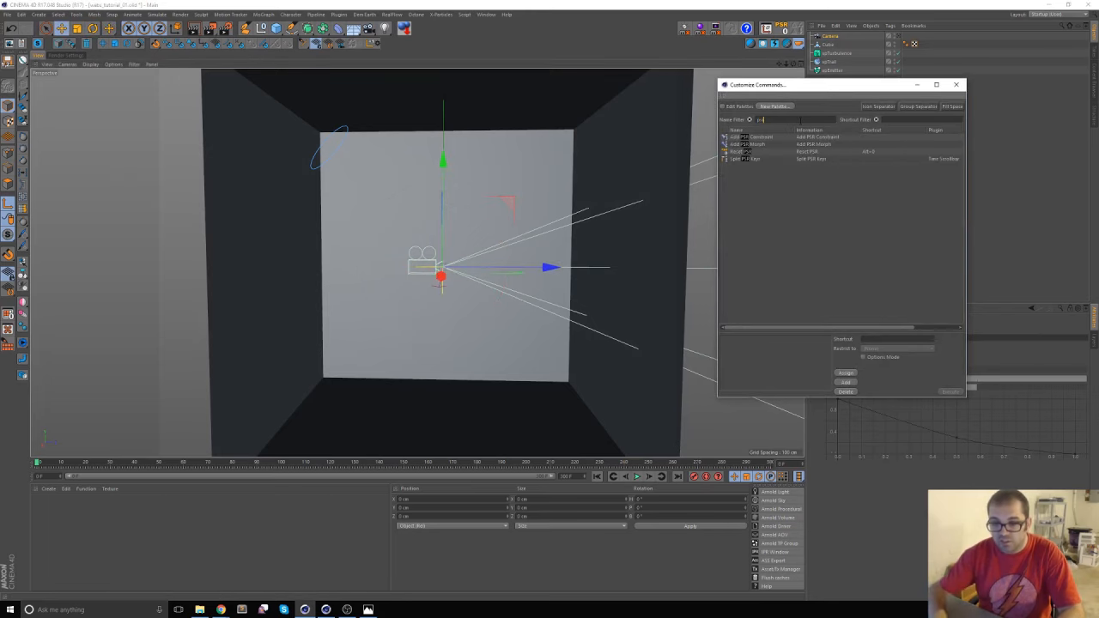
pyautogui.click(736, 153)
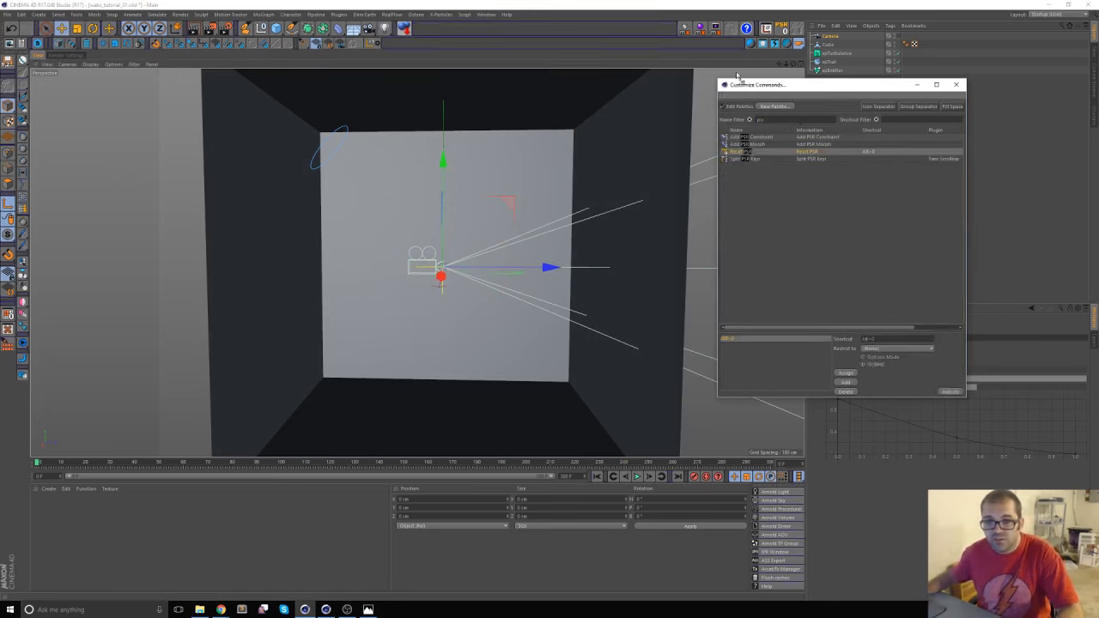
pyautogui.moveTo(762, 147); pyautogui.dragTo(761, 146)
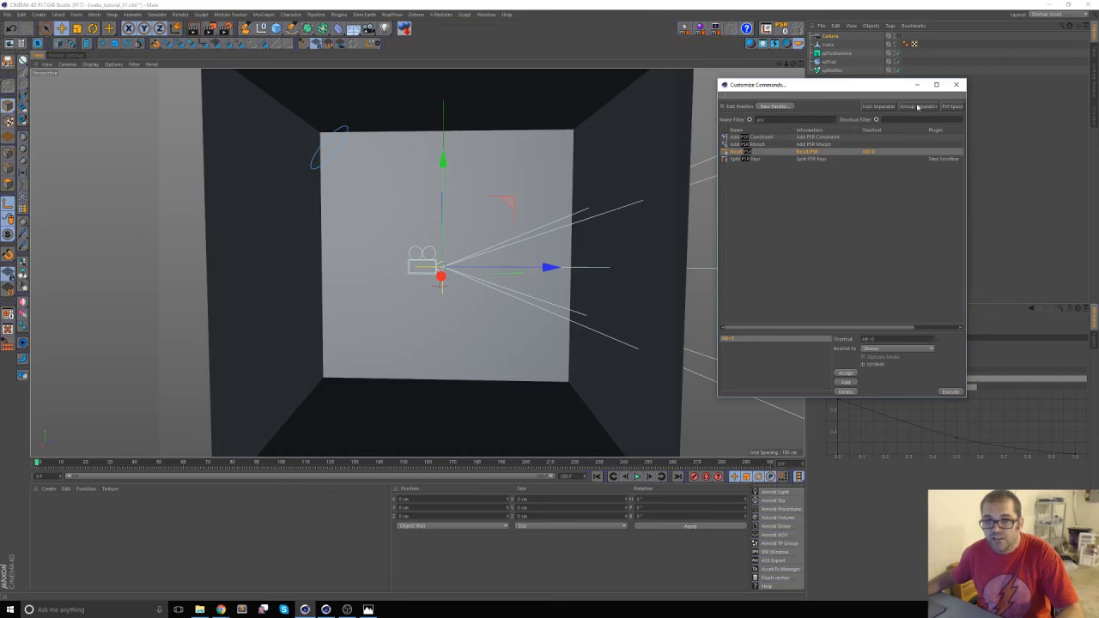
pyautogui.click(958, 88)
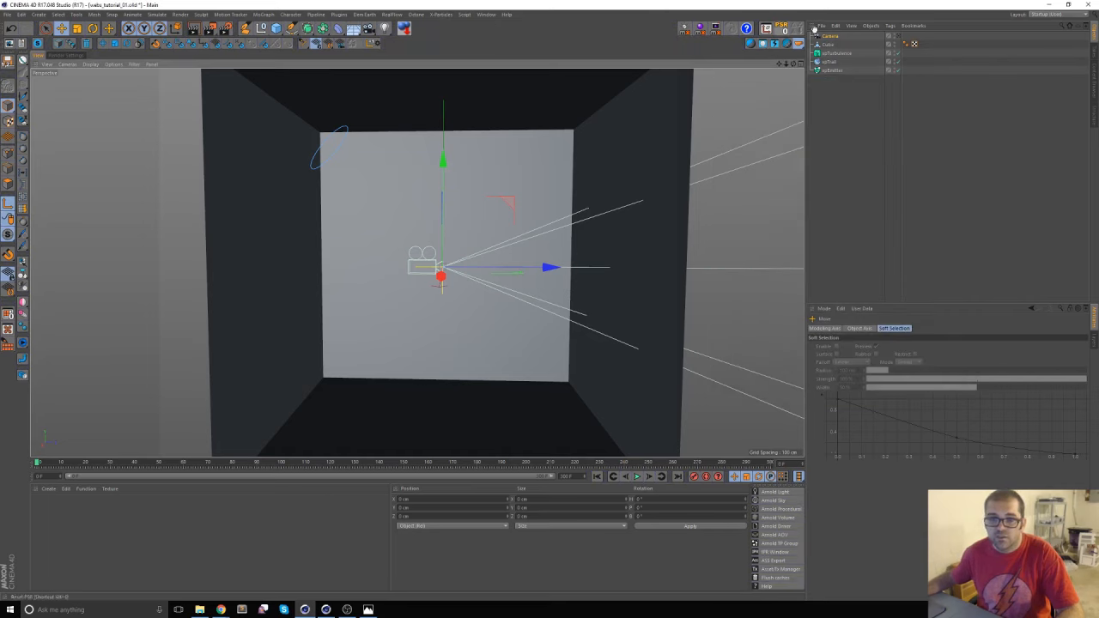
# Turn the camera's heading to 90° and move it out along X to about 712 cm, in front of the box
pyautogui.moveTo(550, 268); pyautogui.dragTo(301, 258)
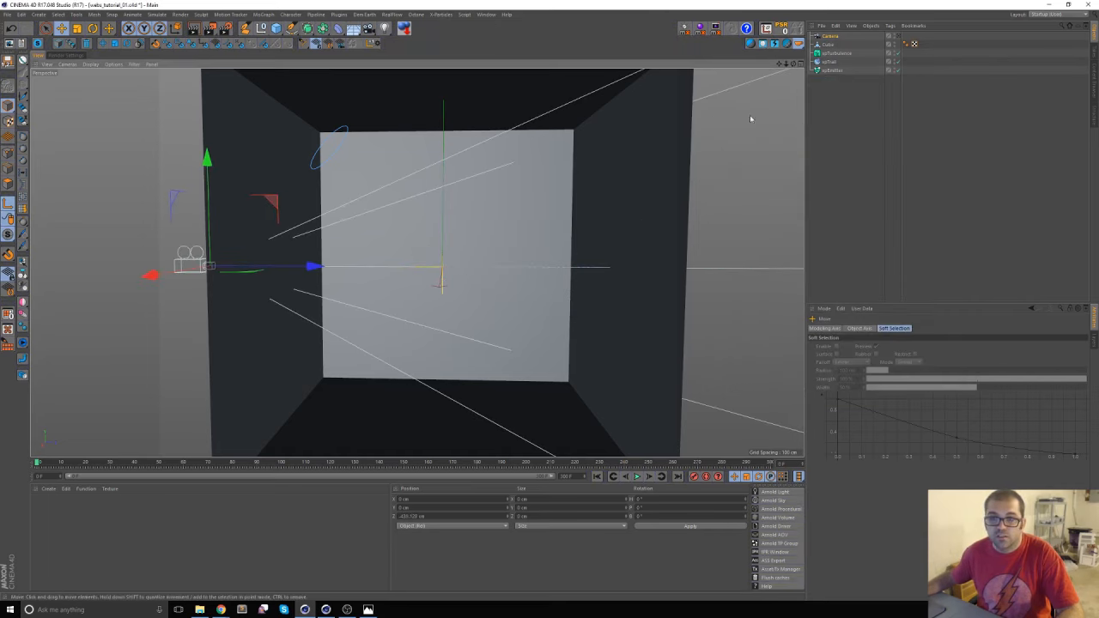
pyautogui.hotkey('ctrl', 'z')
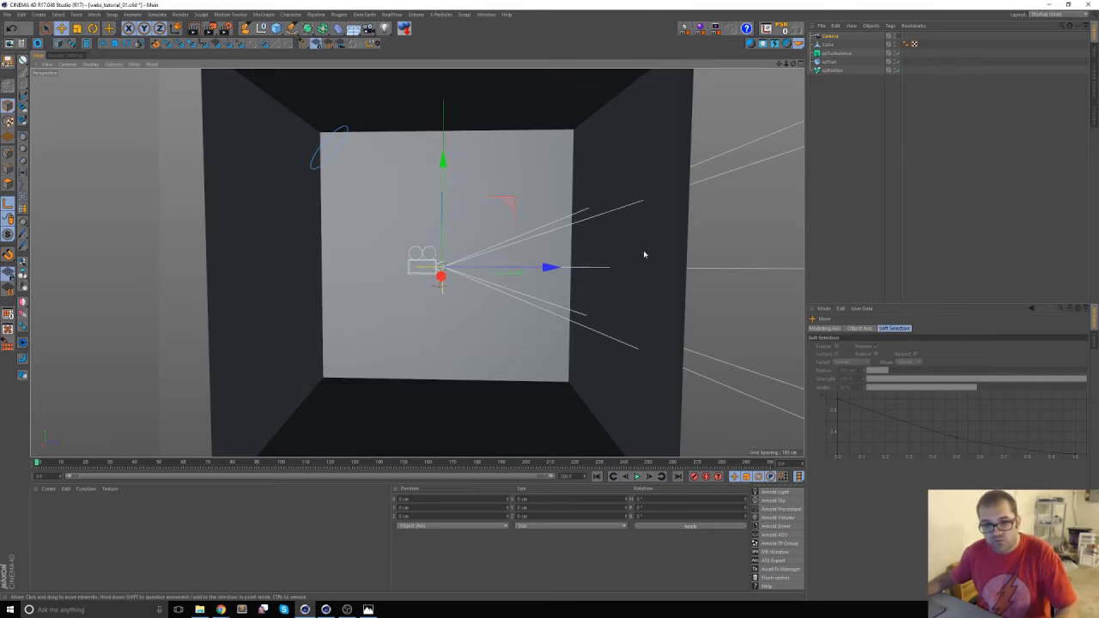
pyautogui.press('r')
pyautogui.moveTo(414, 274); pyautogui.dragTo(501, 282)
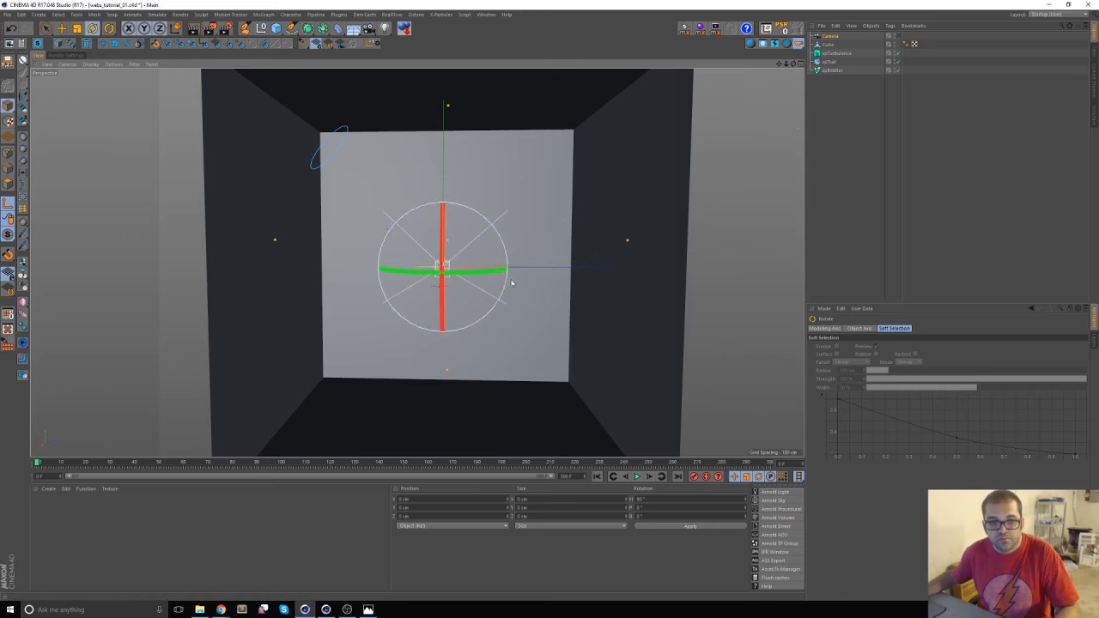
pyautogui.middleClick(512, 250)
pyautogui.press('space')
pyautogui.moveTo(594, 164); pyautogui.dragTo(770, 163)
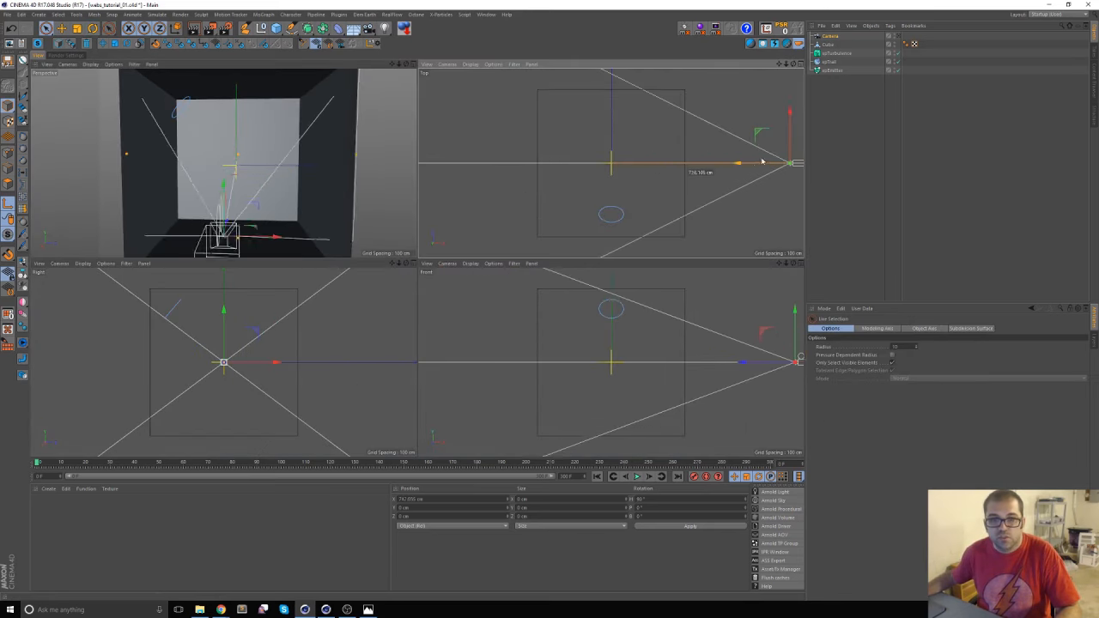
# Look through the new camera and set its focal length to the Tele (135 mm) preset
pyautogui.click(897, 38)
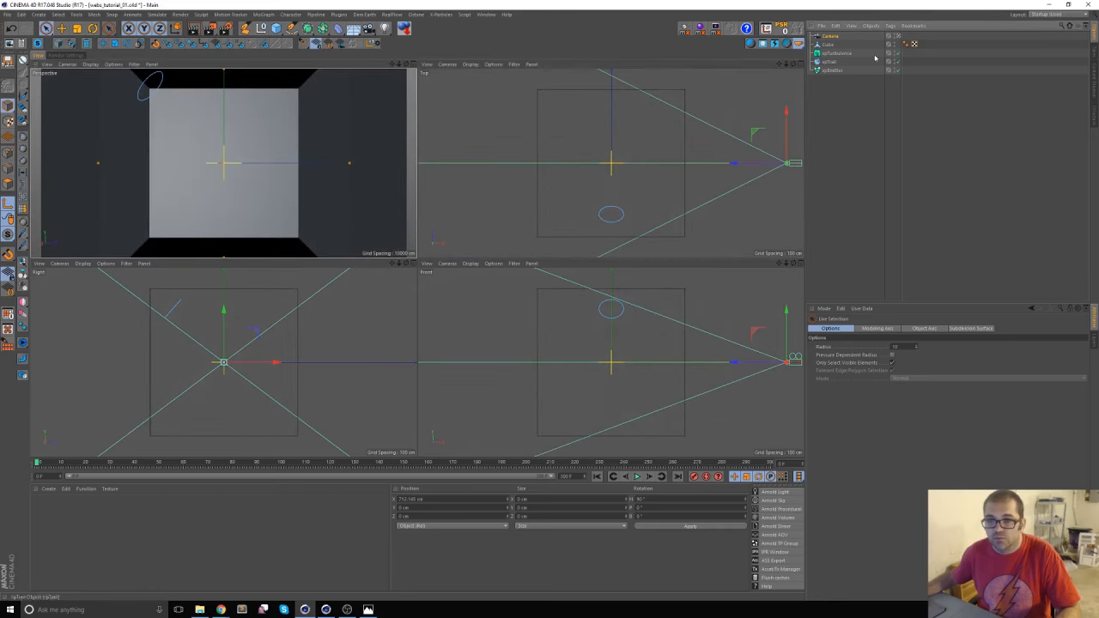
pyautogui.click(829, 36)
pyautogui.click(921, 347)
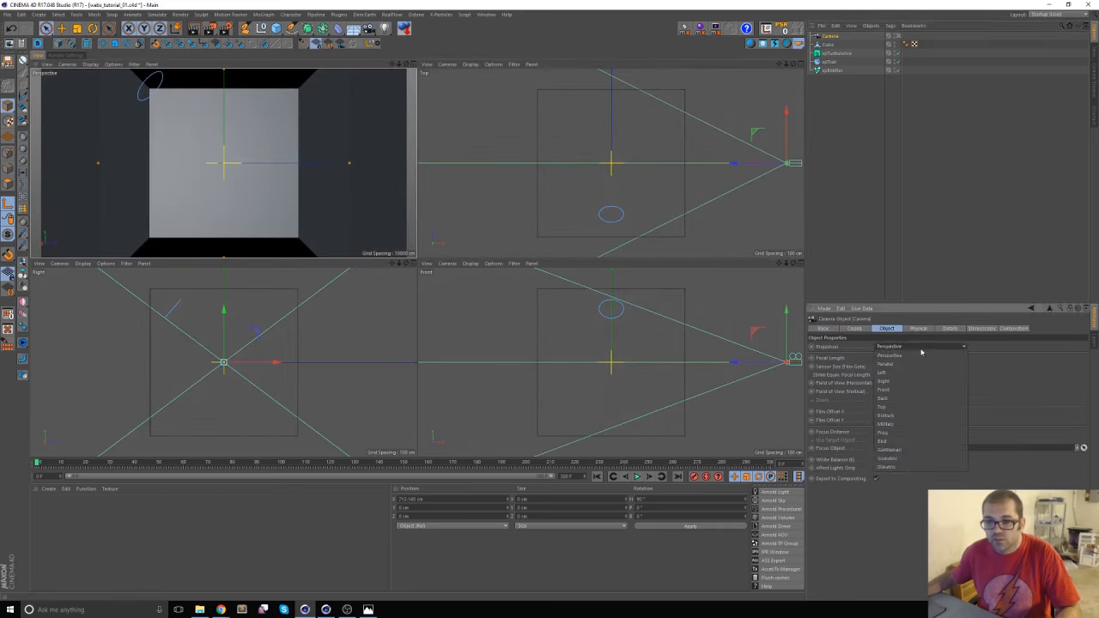
pyautogui.click(914, 349)
pyautogui.click(922, 358)
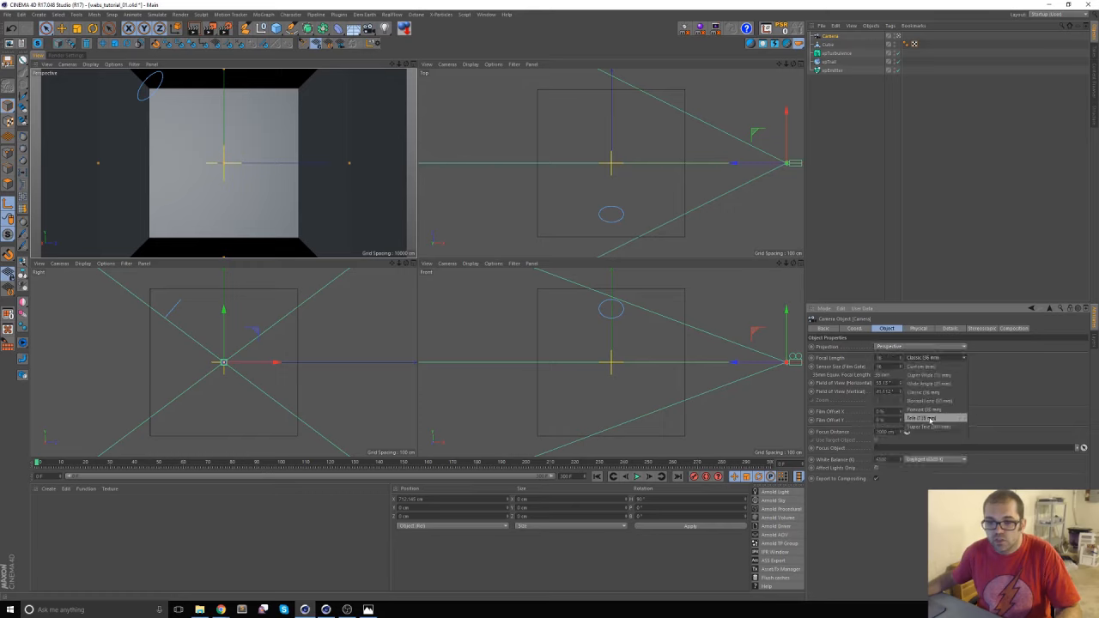
pyautogui.click(930, 419)
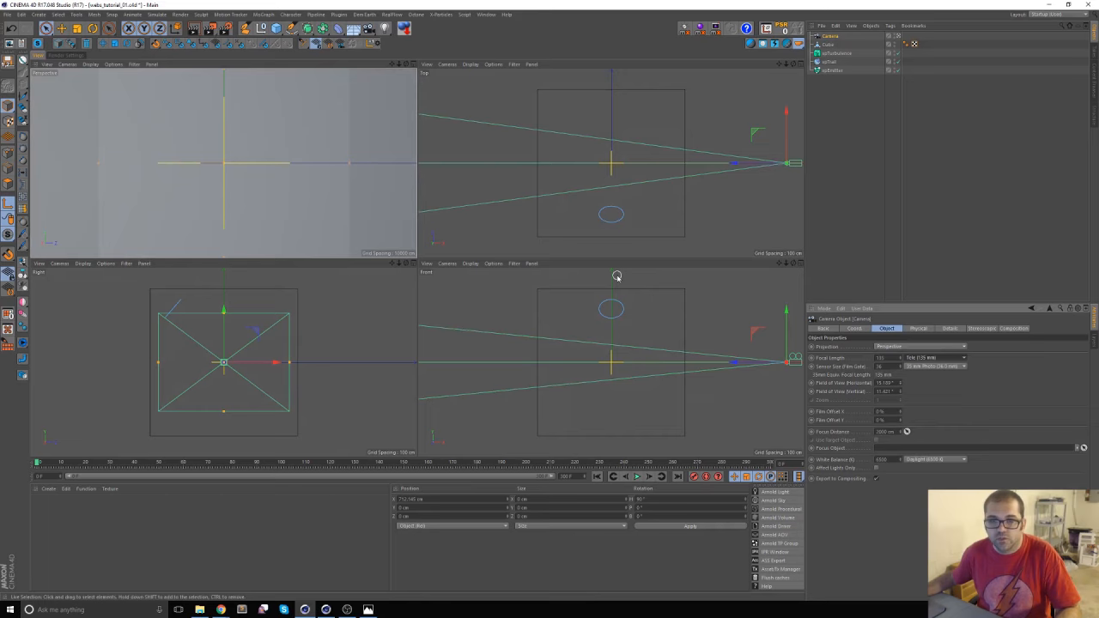
# Move the camera back to about X 1541 cm and pull its focus plane in to just behind the box's centre
pyautogui.moveTo(733, 164); pyautogui.dragTo(1098, 164)
pyautogui.moveTo(1013, 164); pyautogui.dragTo(841, 164)
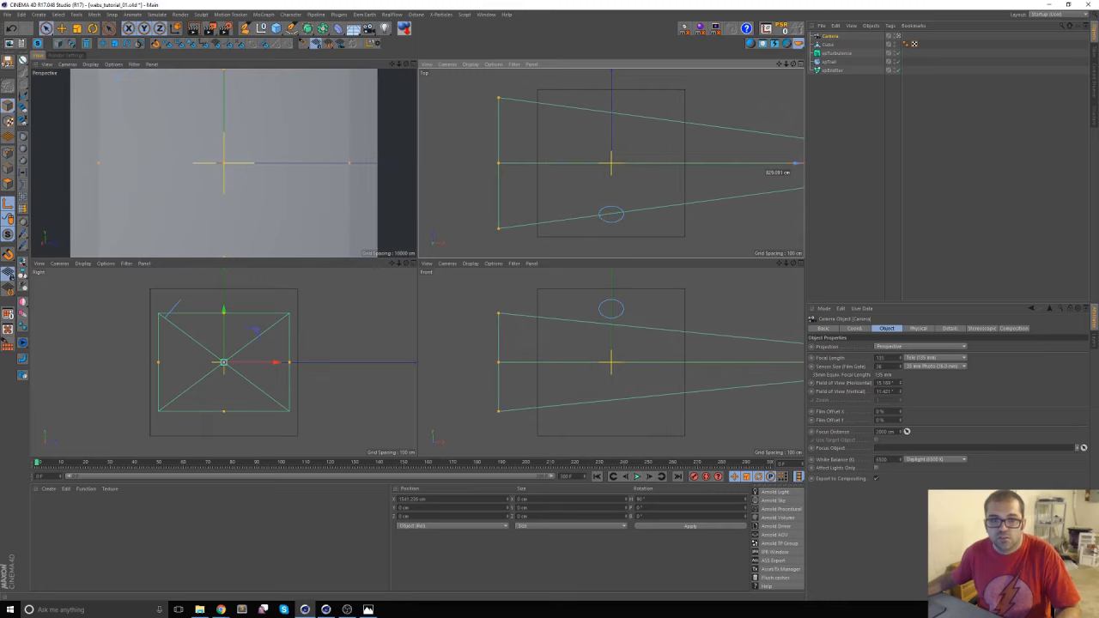
pyautogui.moveTo(499, 165); pyautogui.dragTo(612, 167)
pyautogui.moveTo(612, 167)
pyautogui.mouseDown()
pyautogui.moveTo(650, 164)
pyautogui.moveTo(495, 177)
pyautogui.moveTo(612, 174)
pyautogui.moveTo(583, 172)
pyautogui.moveTo(596, 167)
pyautogui.mouseUp()
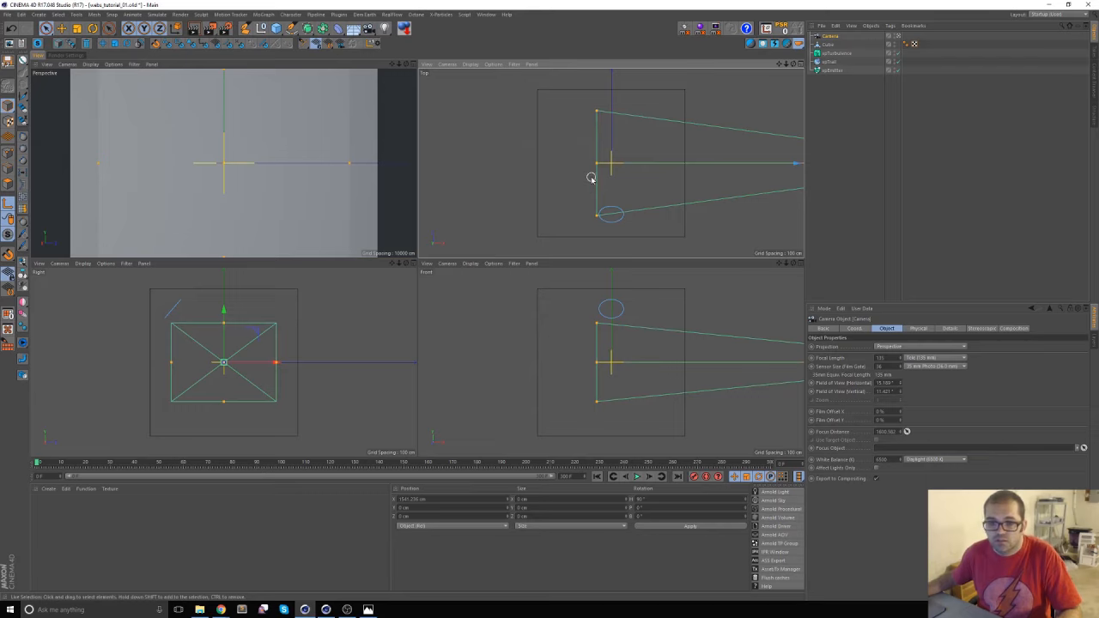
pyautogui.middleClick(378, 149)
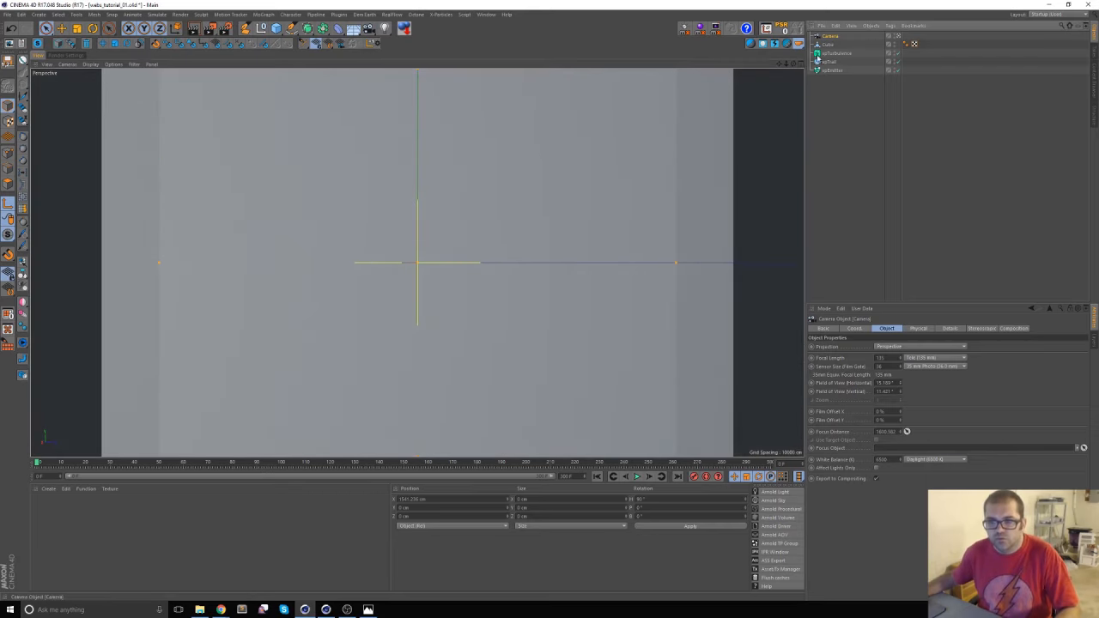
# Add a Protection tag to the camera to lock its position and rotation
pyautogui.hotkey('shift', 'c')
pyautogui.write('protect')
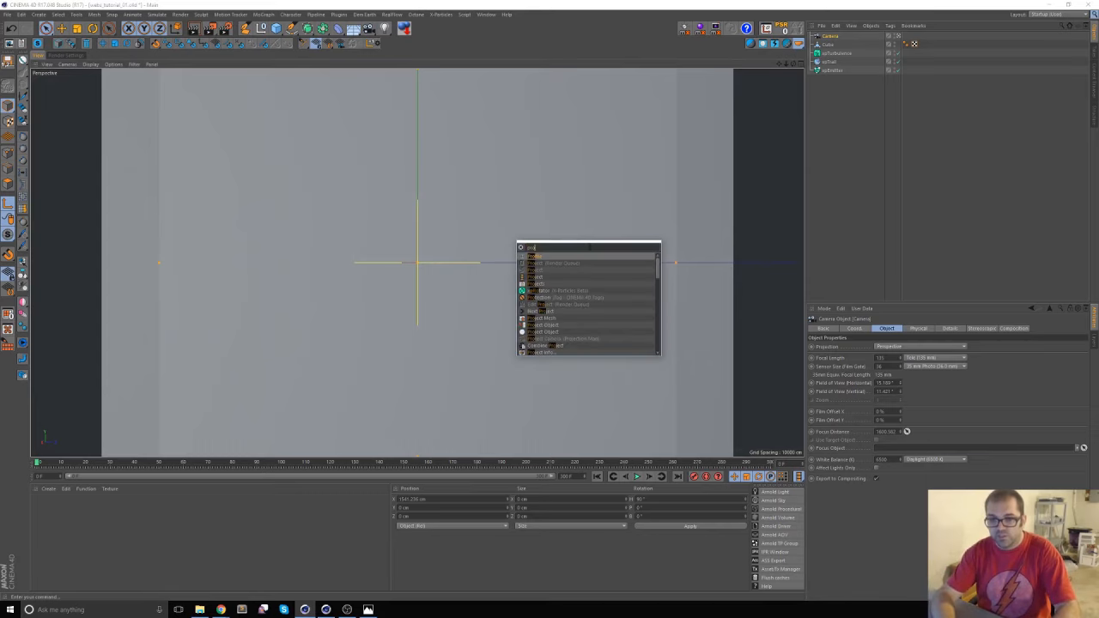
pyautogui.press('Return')
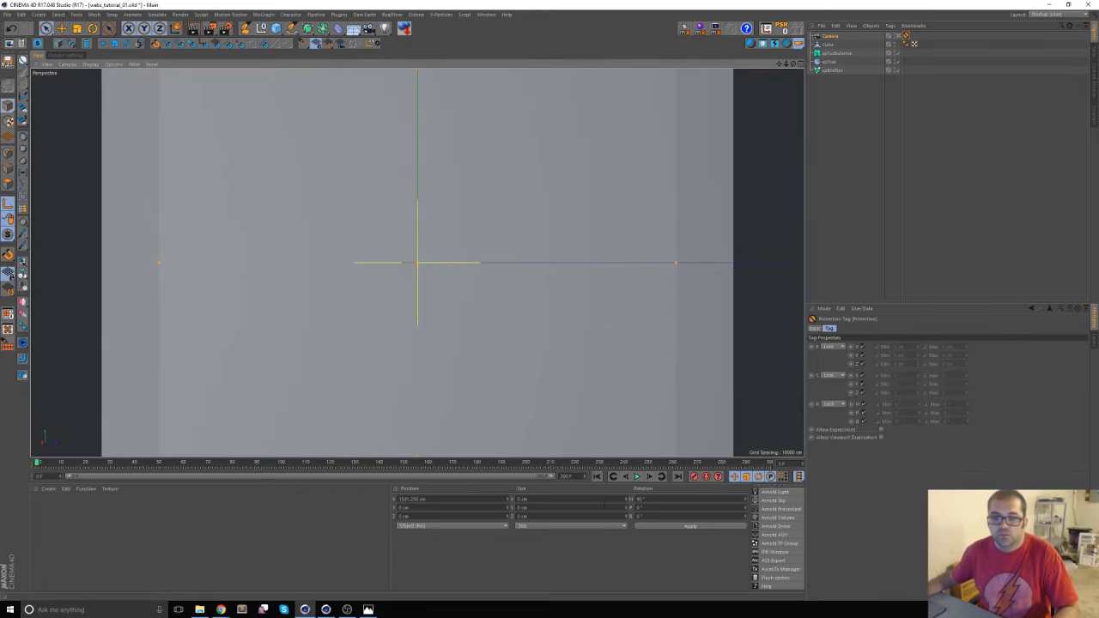
# Play the simulation to preview the trails through the camera, and rewind to the start
pyautogui.click(636, 476)
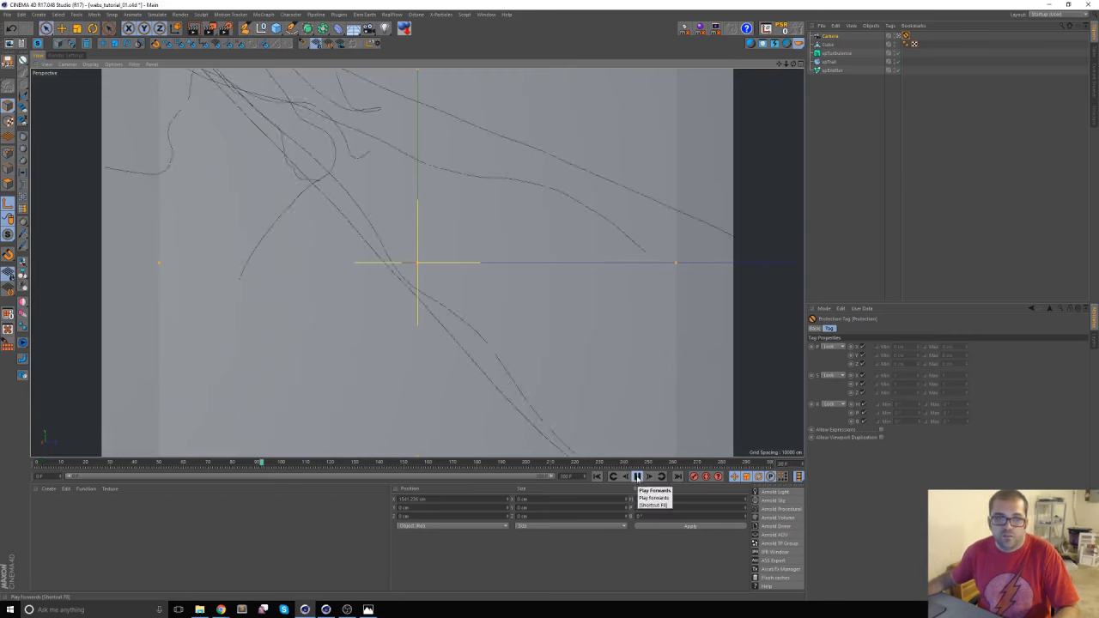
pyautogui.click(636, 477)
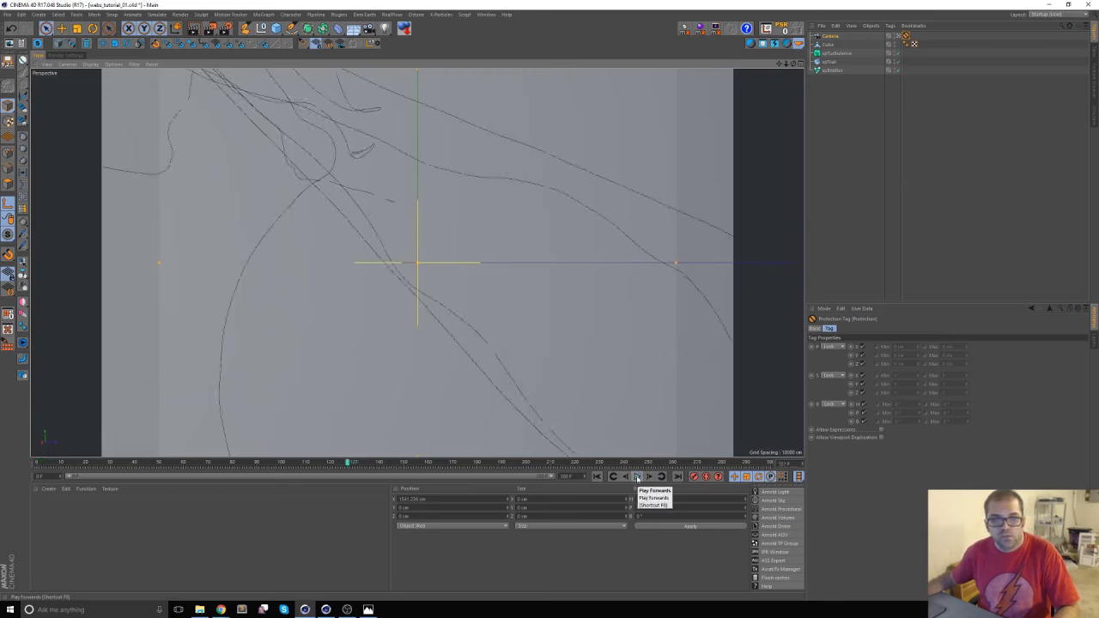
pyautogui.click(598, 477)
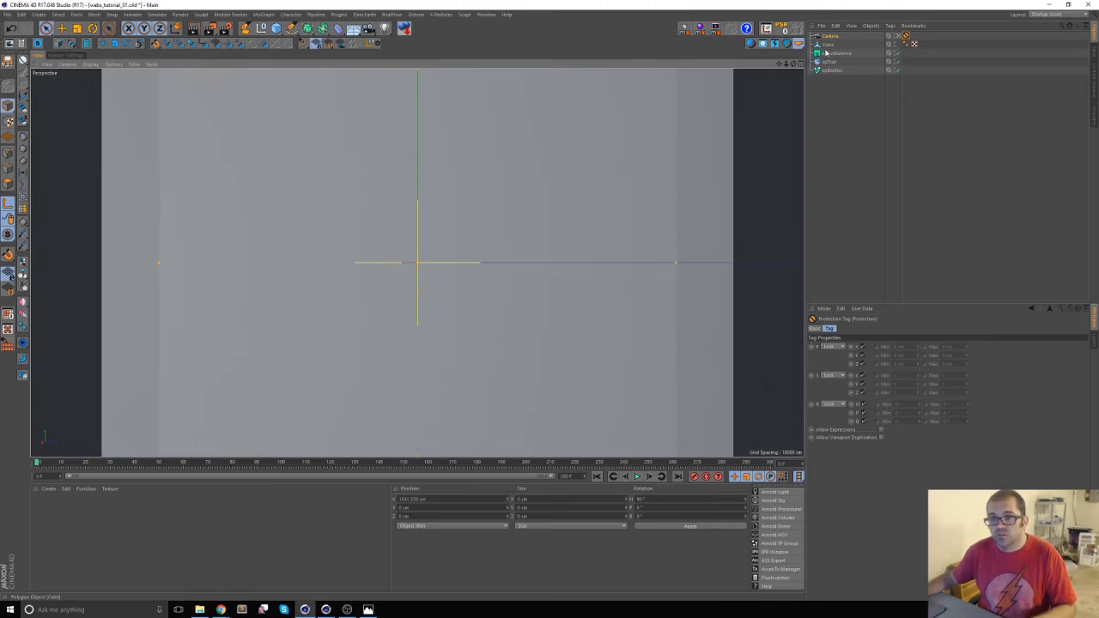
# Set the emitter's shot count to 15 and play the simulation to preview the denser trails
pyautogui.click(829, 70)
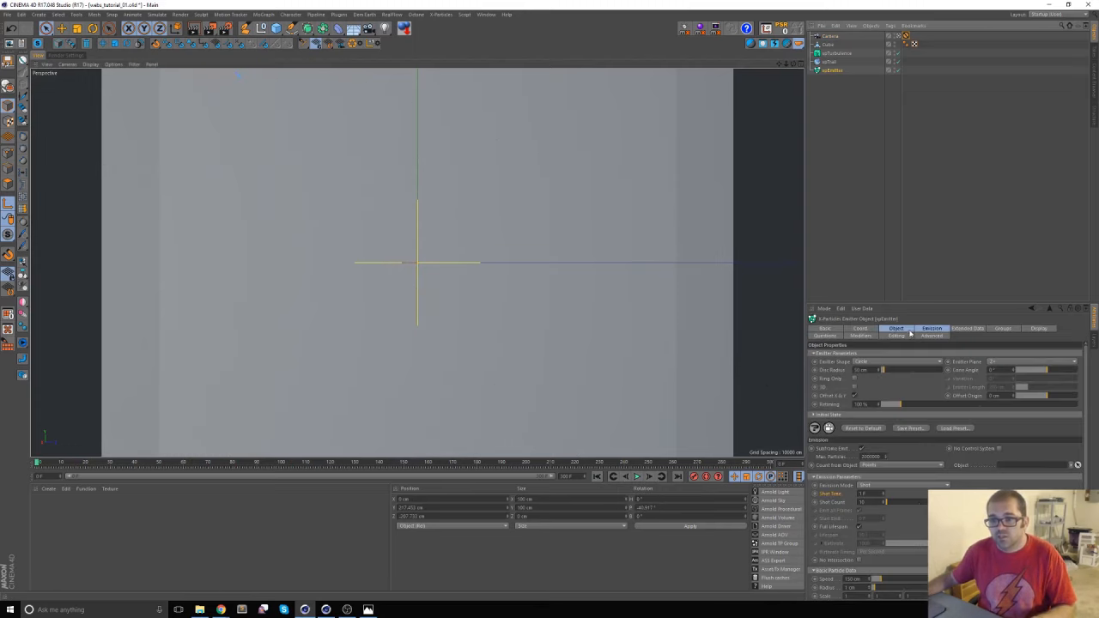
pyautogui.click(930, 328)
pyautogui.doubleClick(862, 407)
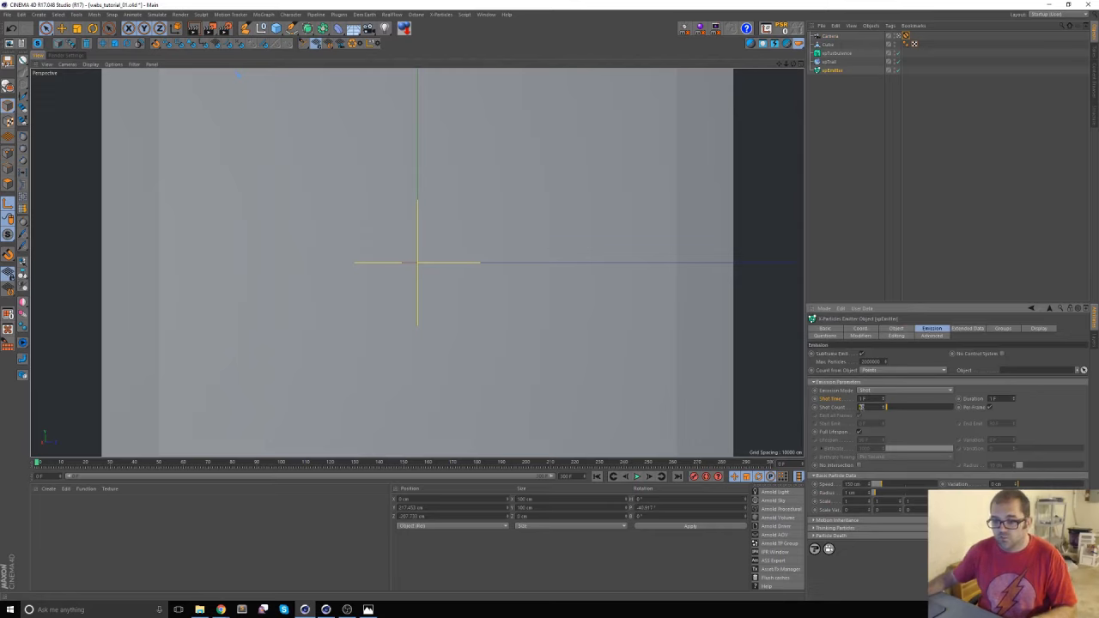
pyautogui.write('15')
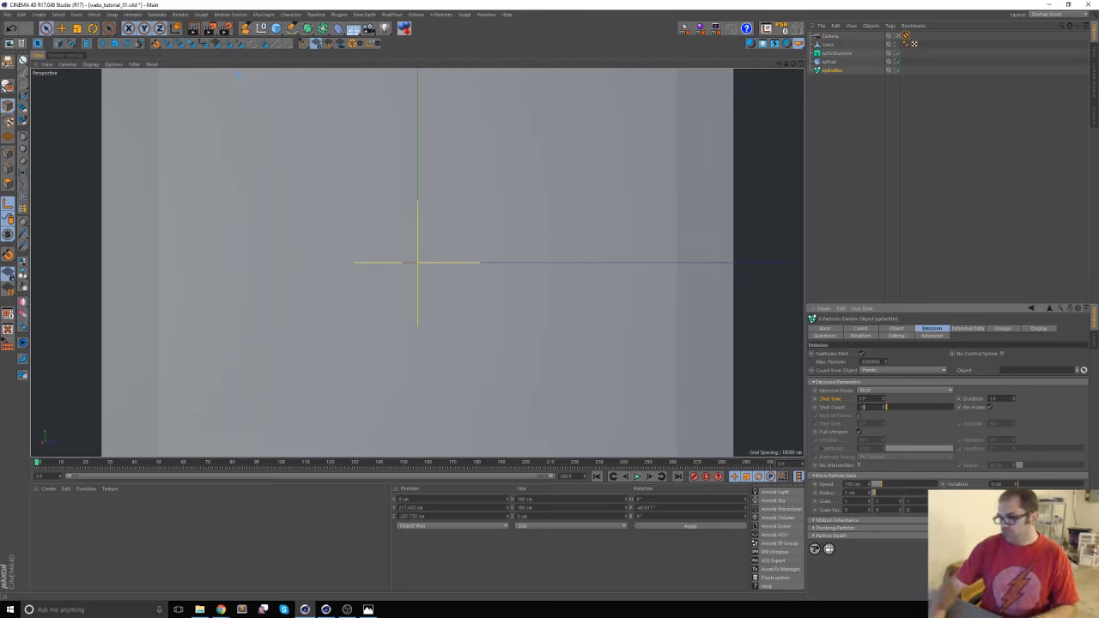
pyautogui.press('Return')
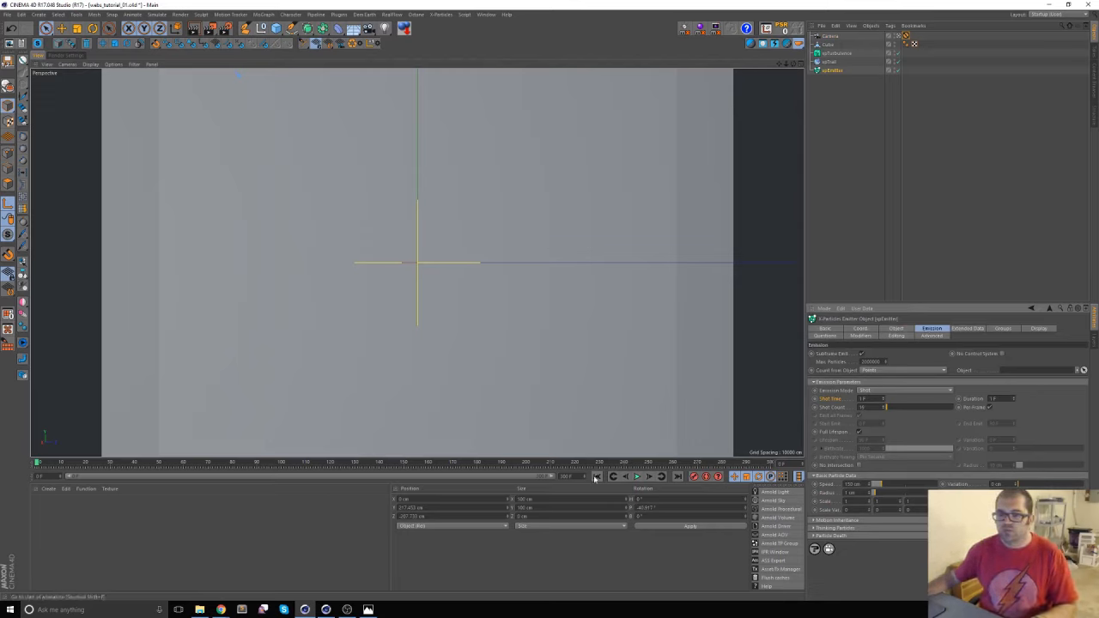
pyautogui.click(636, 477)
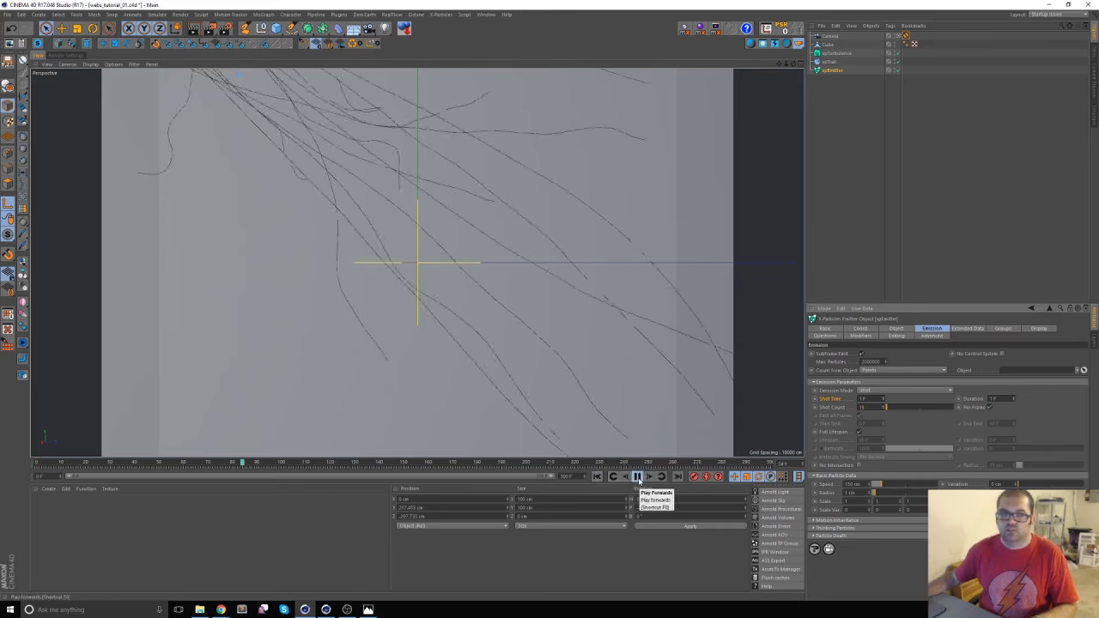
pyautogui.click(637, 477)
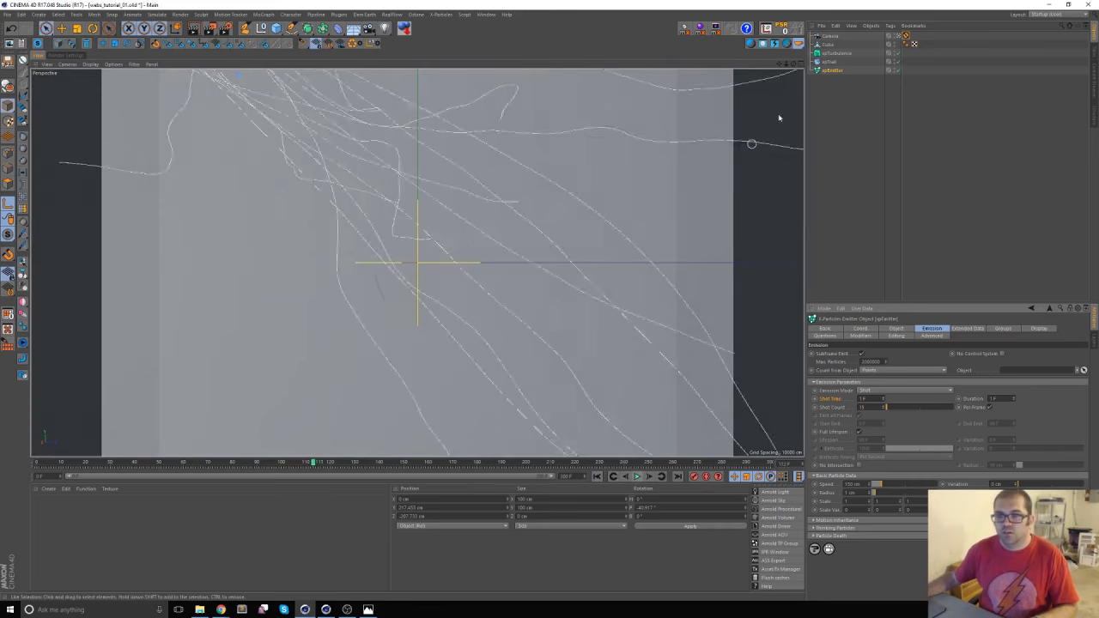
# Raise the turbulence scale to about 37% and replay the simulation from the start to preview the strands
pyautogui.click(837, 53)
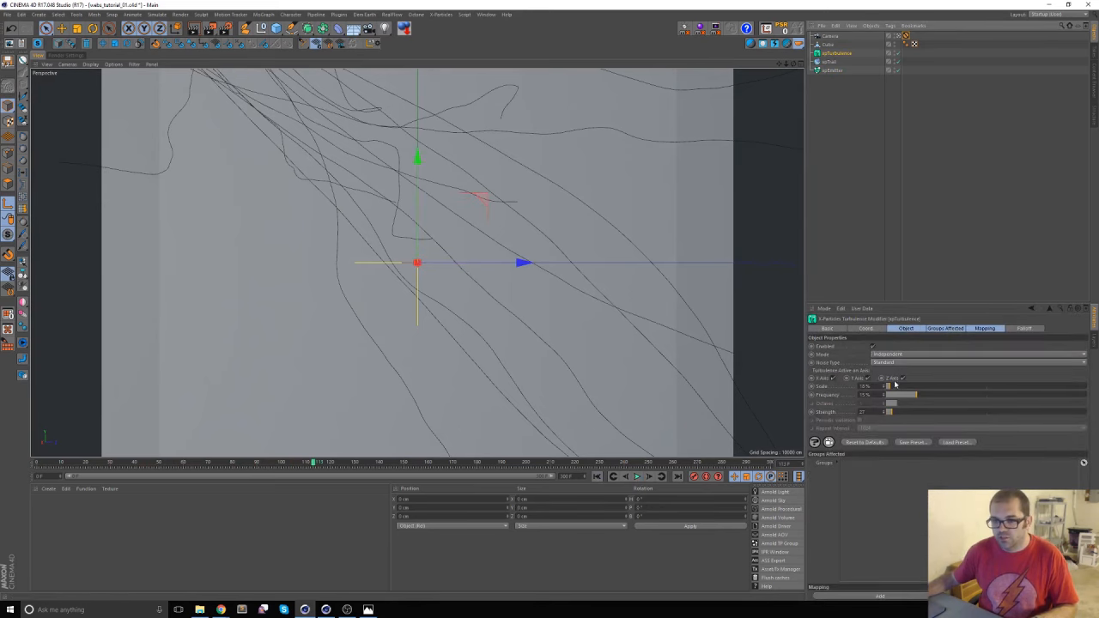
pyautogui.moveTo(889, 387); pyautogui.dragTo(892, 387)
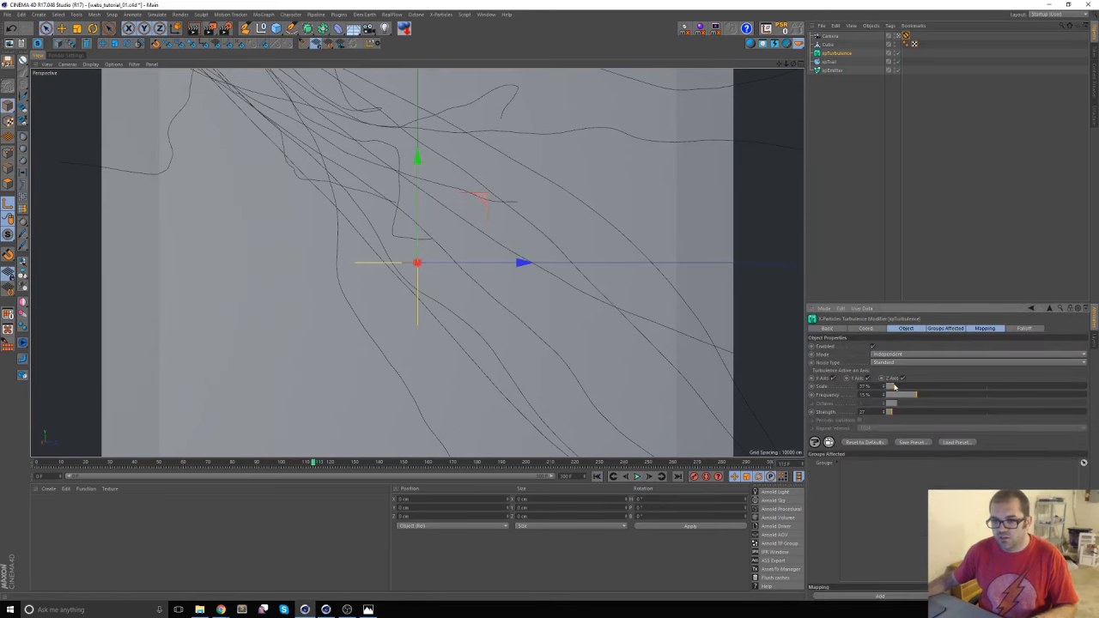
pyautogui.click(598, 477)
pyautogui.click(637, 477)
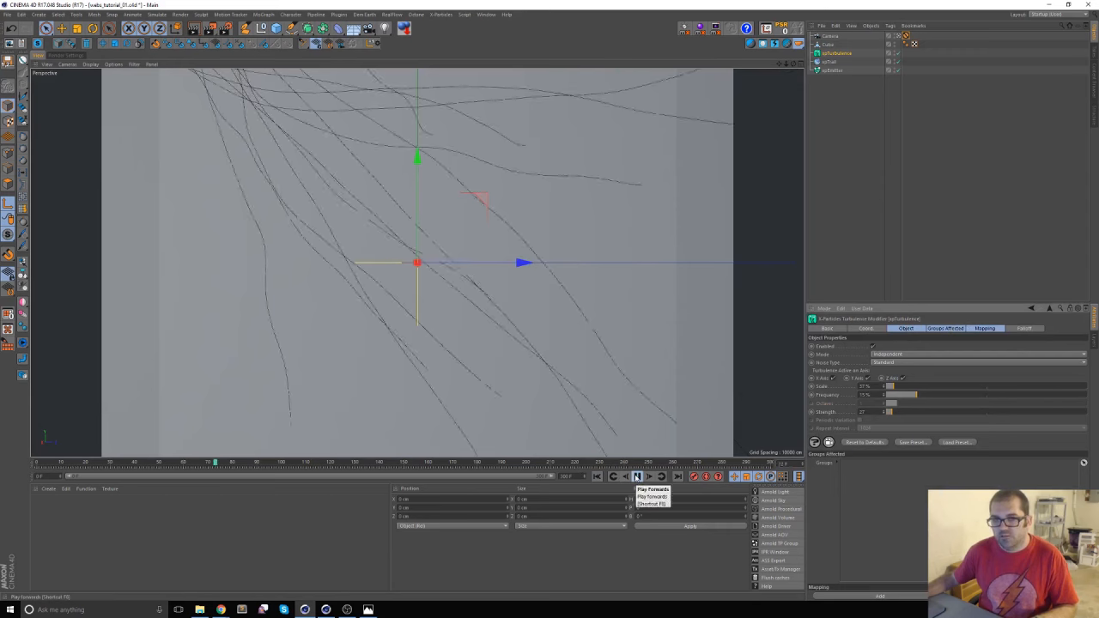
pyautogui.click(637, 477)
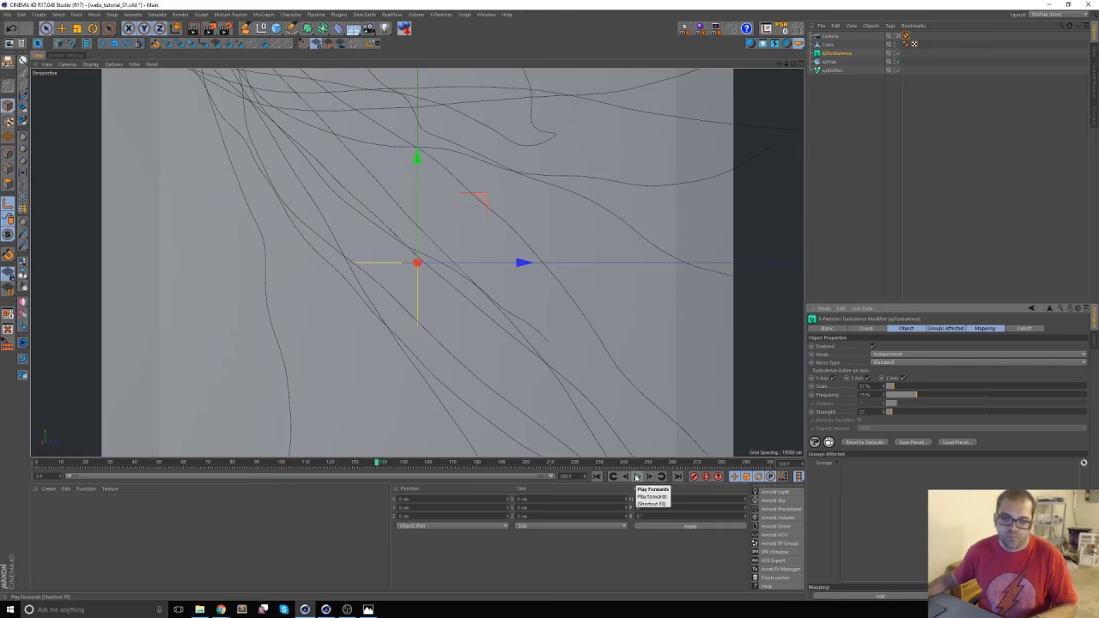
# Duplicate the emitter and place the copy at the lower corner of the box, directly below the original
pyautogui.scroll(-5, 421, 219)
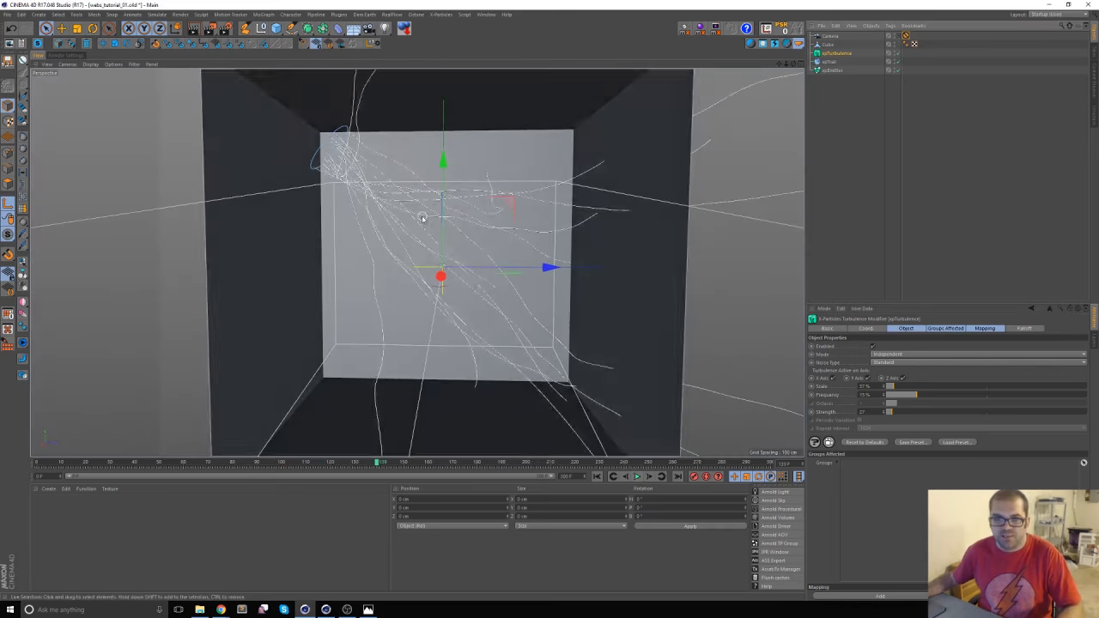
pyautogui.click(825, 71)
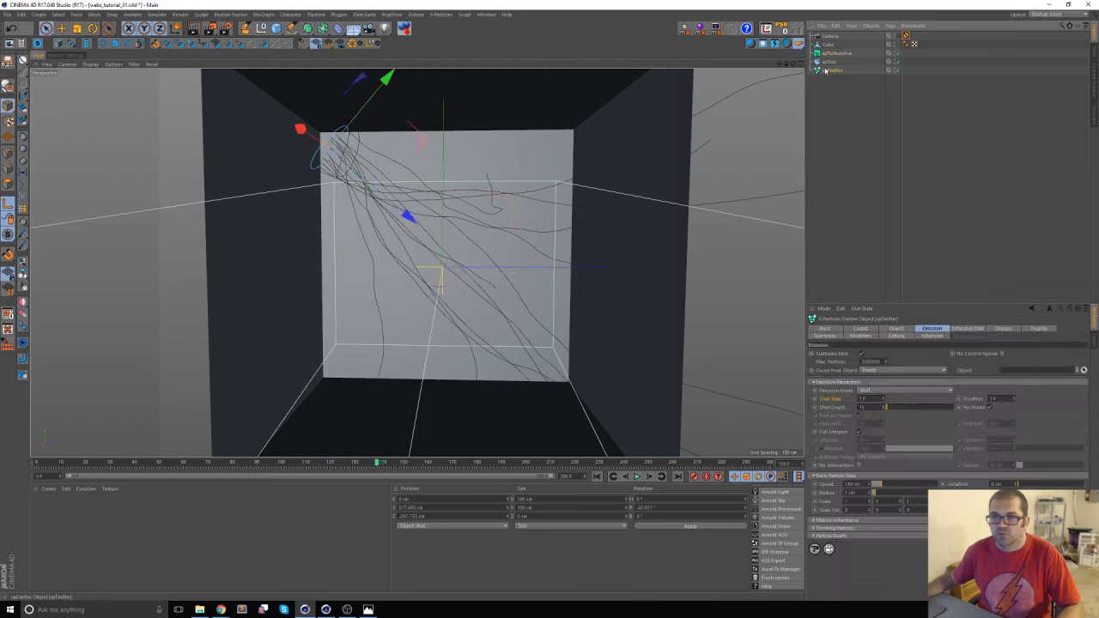
pyautogui.keyDown('ctrl'); pyautogui.moveTo(827, 79); pyautogui.dragTo(828, 82); pyautogui.keyUp('ctrl')
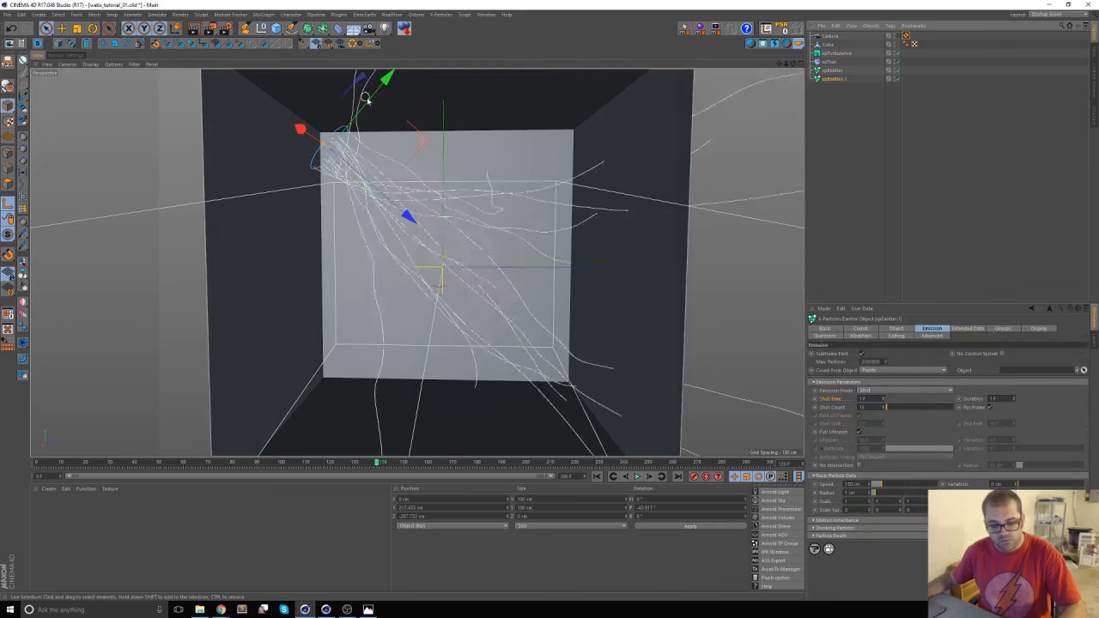
pyautogui.press('r')
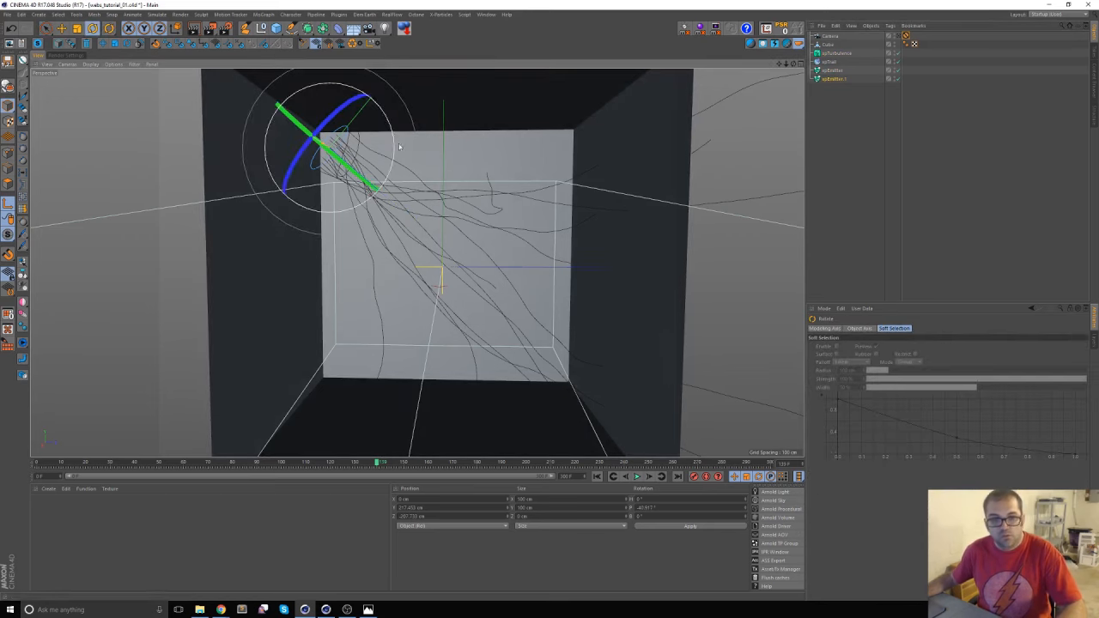
pyautogui.moveTo(390, 142); pyautogui.dragTo(312, 289)
# Rotate the duplicated emitter so it aims diagonally upward across the box
pyautogui.press('space')
pyautogui.press('r')
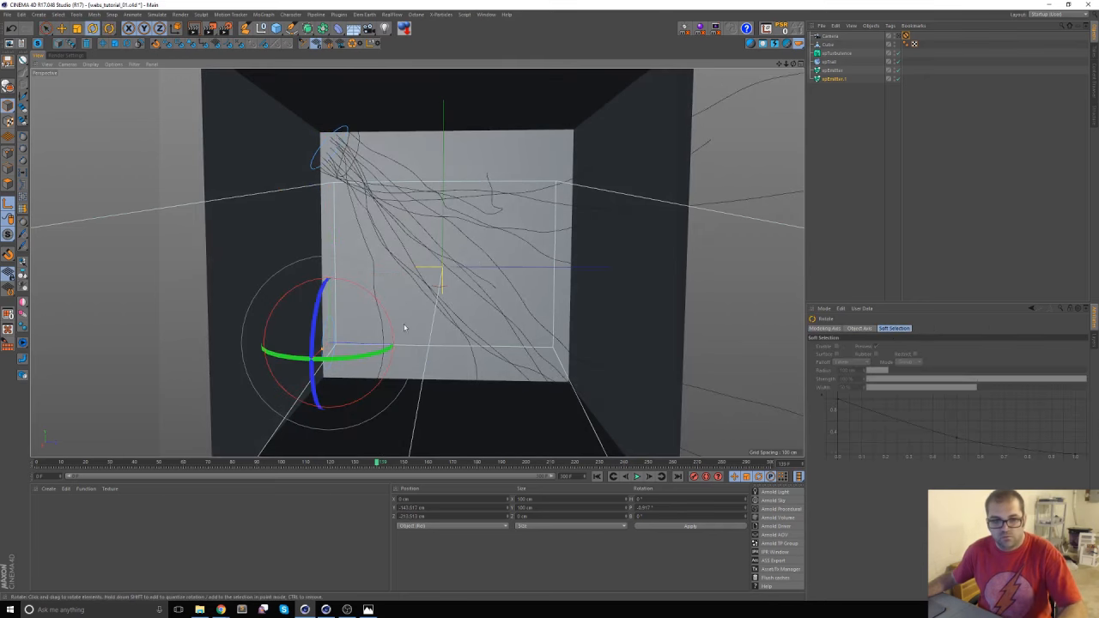
pyautogui.moveTo(387, 321); pyautogui.dragTo(366, 288)
# Set the second emitter's shot count to 12 and its speed to 145 cm, and check its shape properties
pyautogui.click(826, 80)
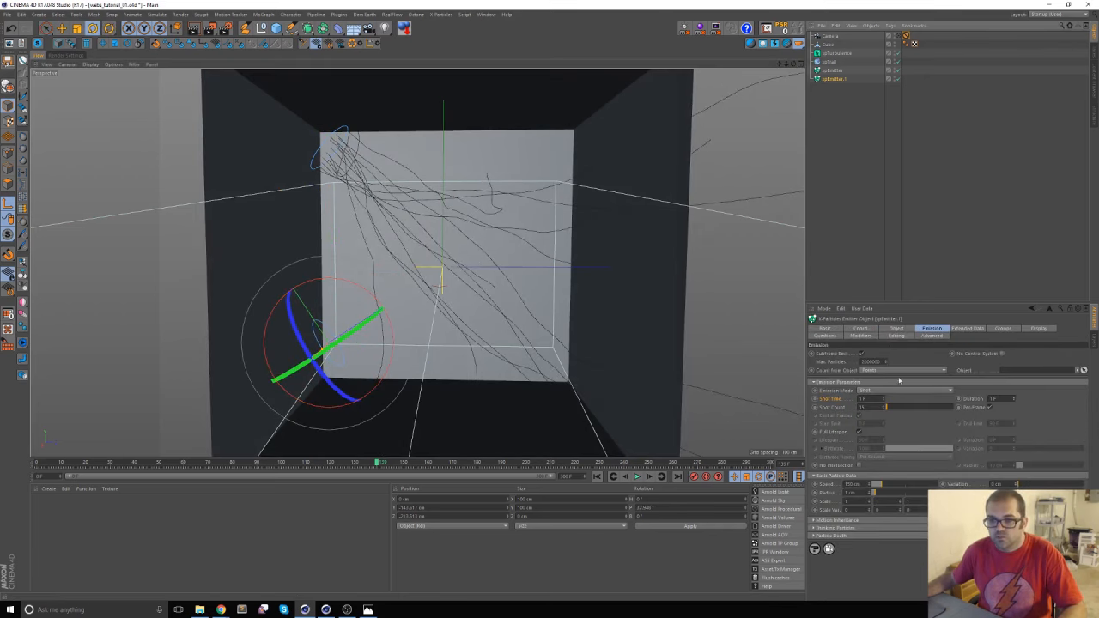
pyautogui.moveTo(876, 407); pyautogui.dragTo(849, 407)
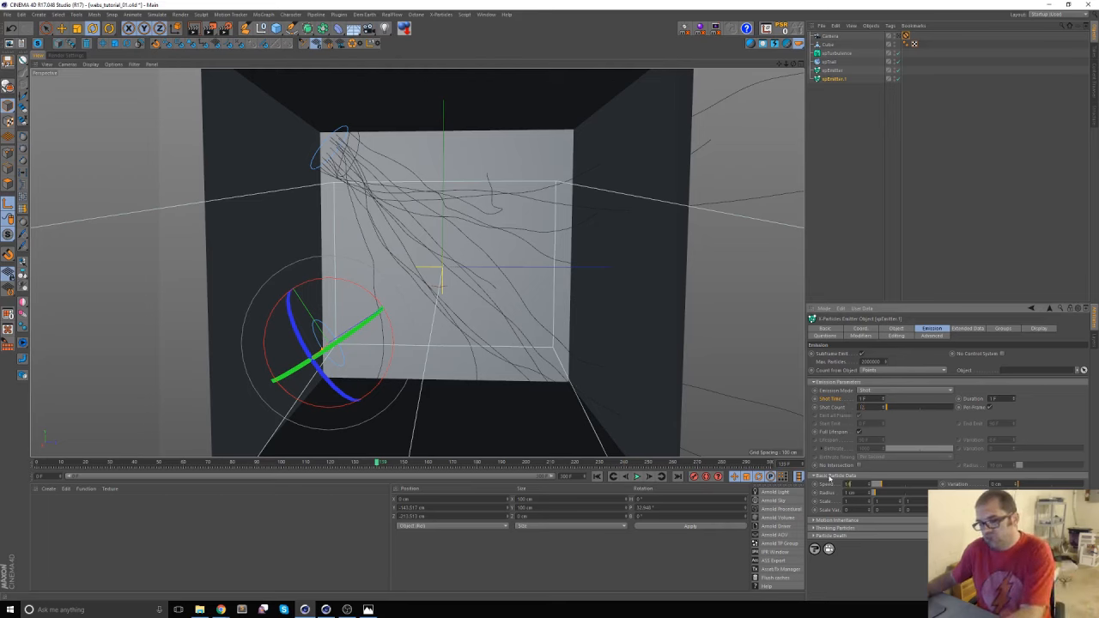
pyautogui.press('Return')
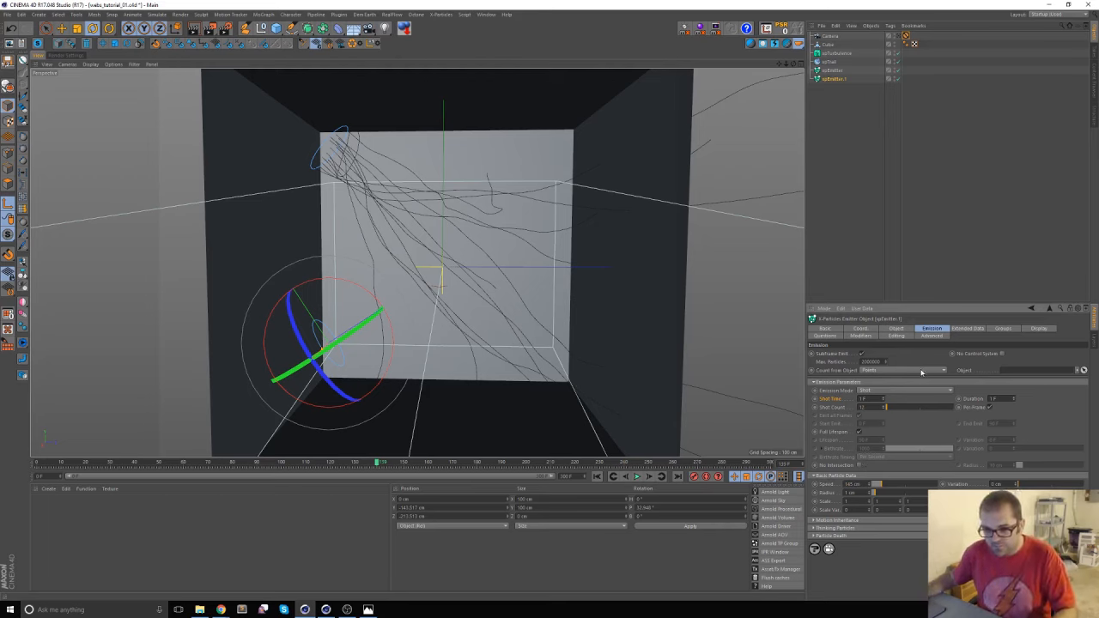
pyautogui.click(896, 329)
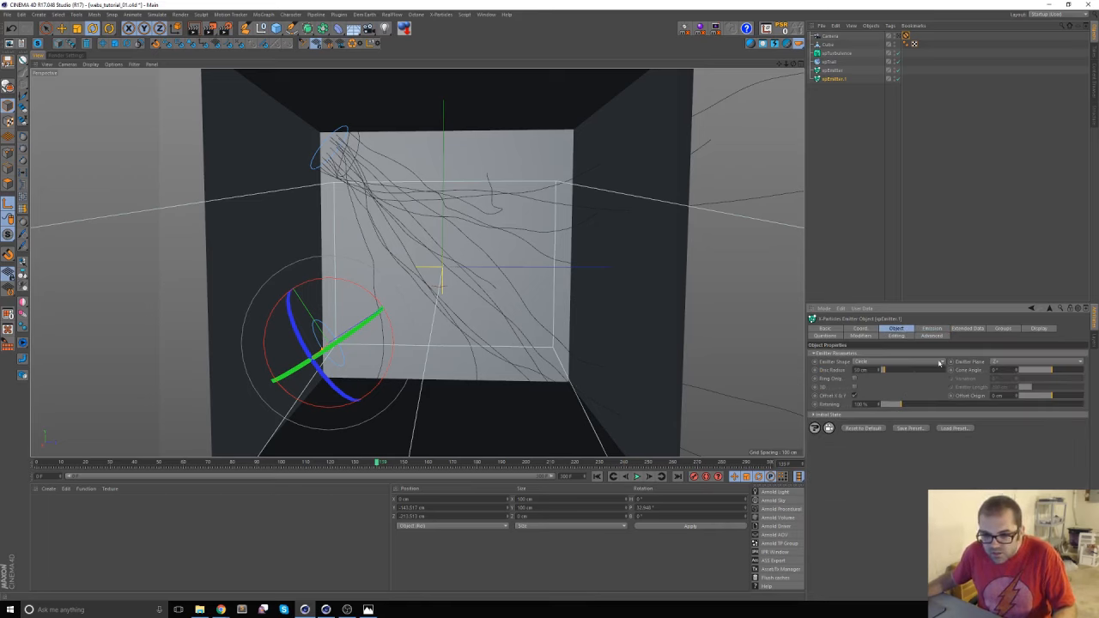
pyautogui.click(931, 329)
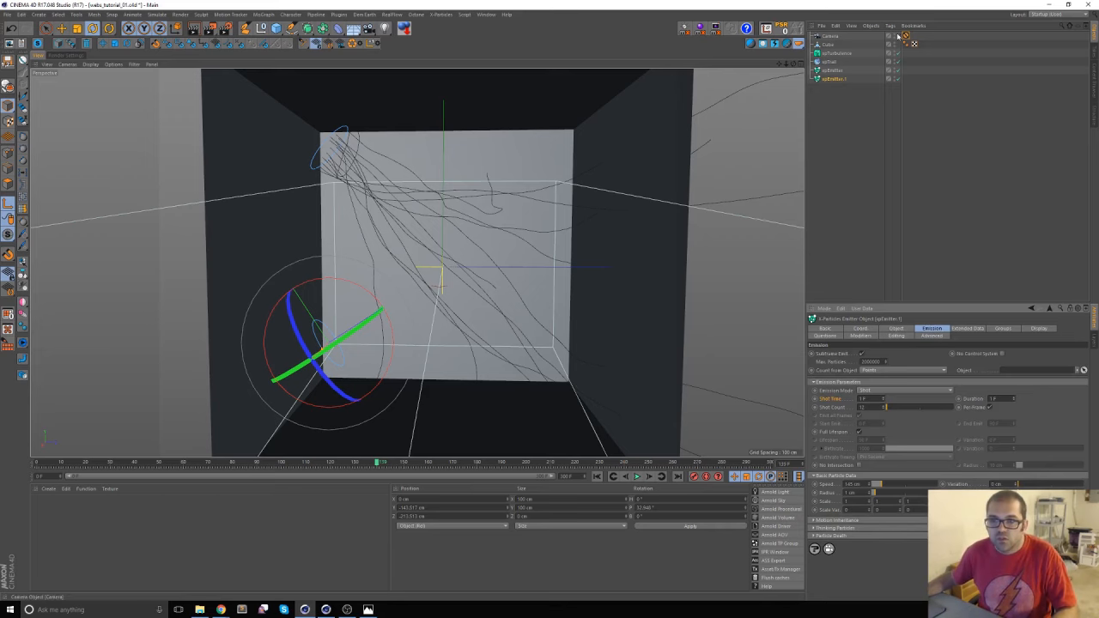
# Duplicate the trail object with the timeline at the start, and link the copy to the second emitter, xpEmitter.1
pyautogui.click(898, 36)
pyautogui.click(597, 477)
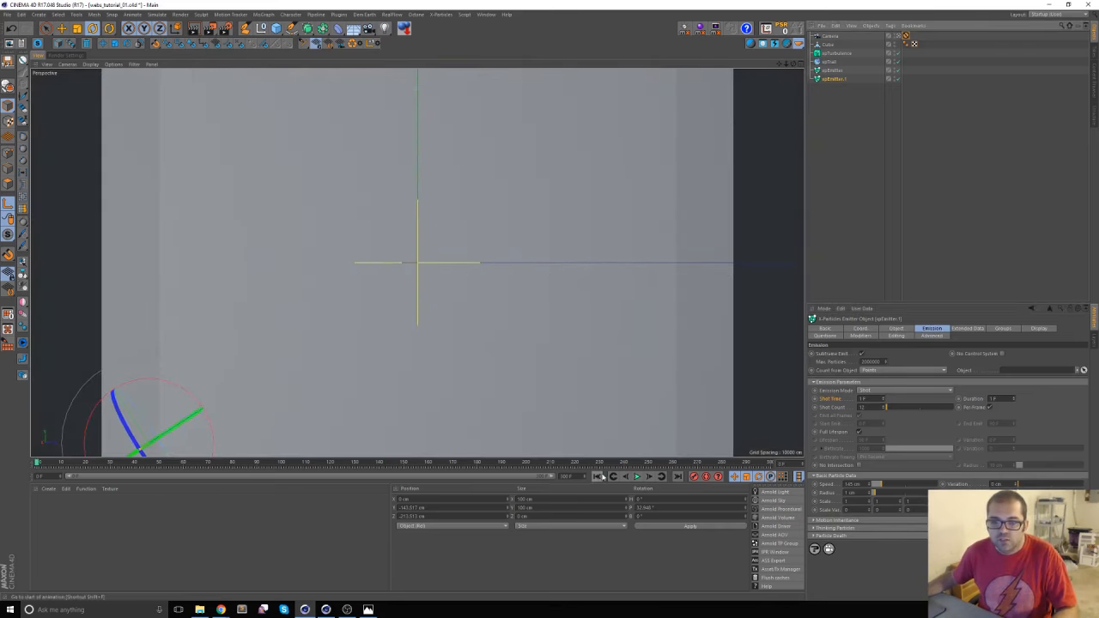
pyautogui.click(830, 62)
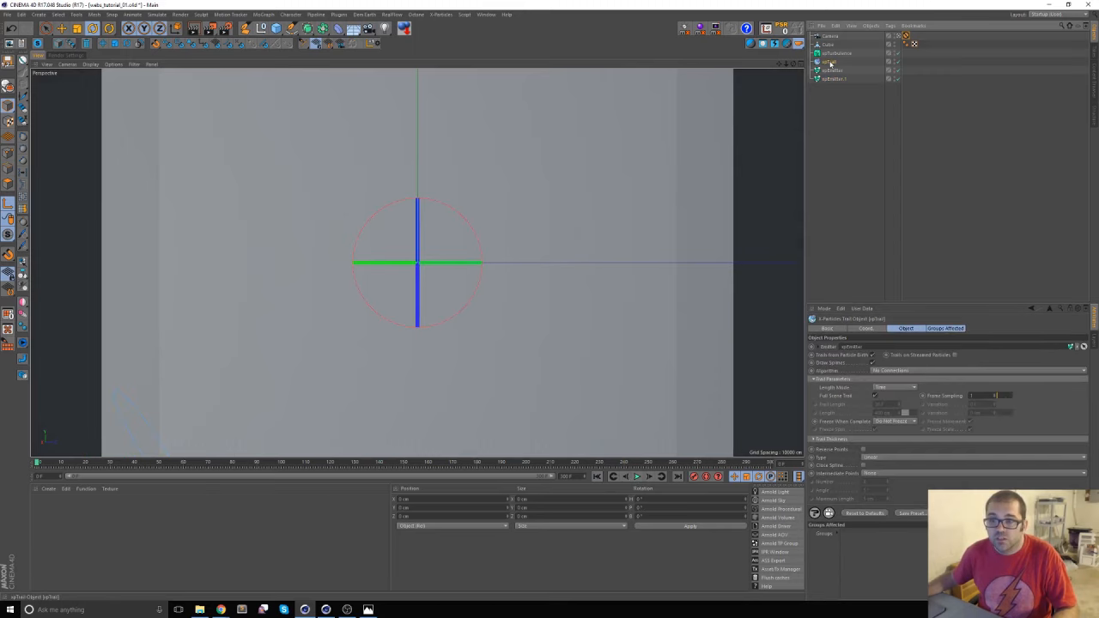
pyautogui.keyDown('ctrl'); pyautogui.moveTo(831, 60); pyautogui.dragTo(888, 298); pyautogui.keyUp('ctrl')
pyautogui.moveTo(883, 350); pyautogui.dragTo(881, 348)
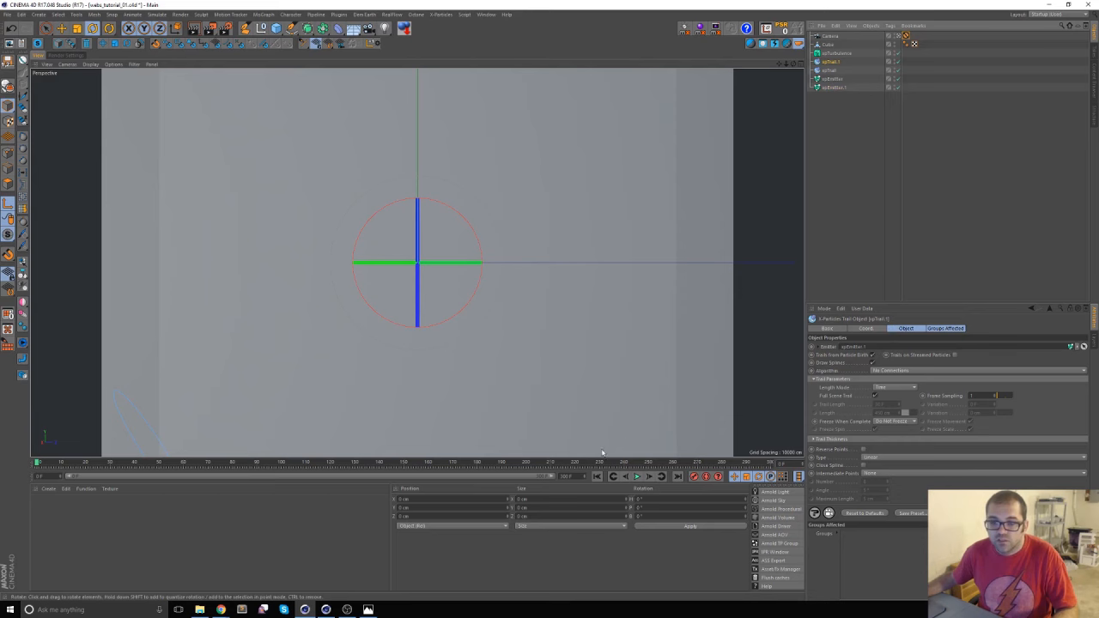
# Play the simulation through the camera to preview both sets of trails, and rewind to the start
pyautogui.click(597, 477)
pyautogui.click(636, 478)
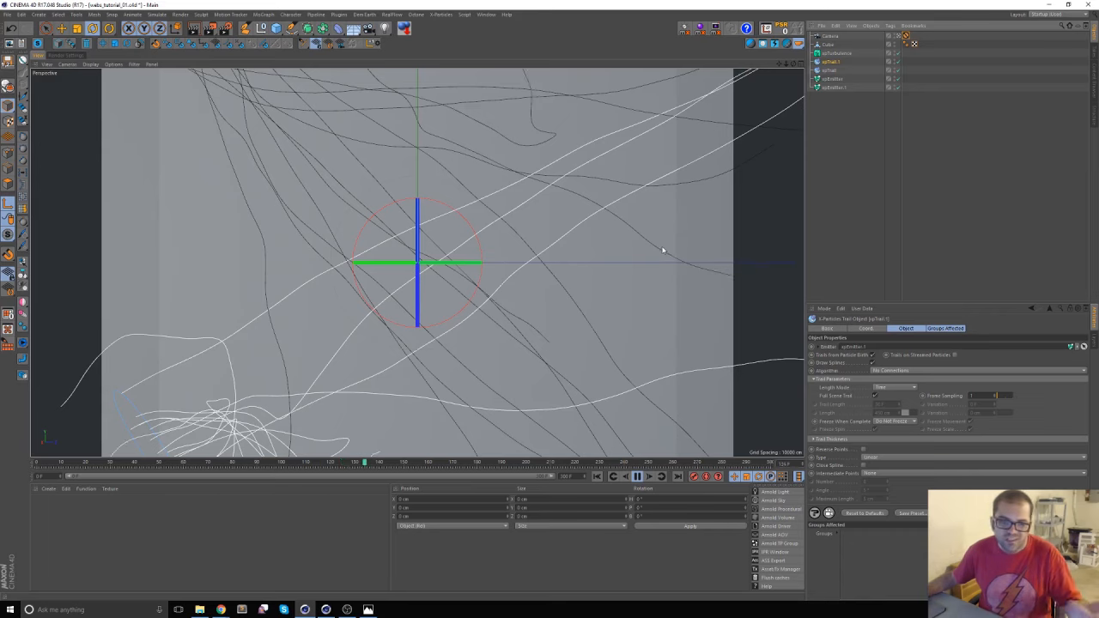
pyautogui.click(636, 477)
pyautogui.click(598, 477)
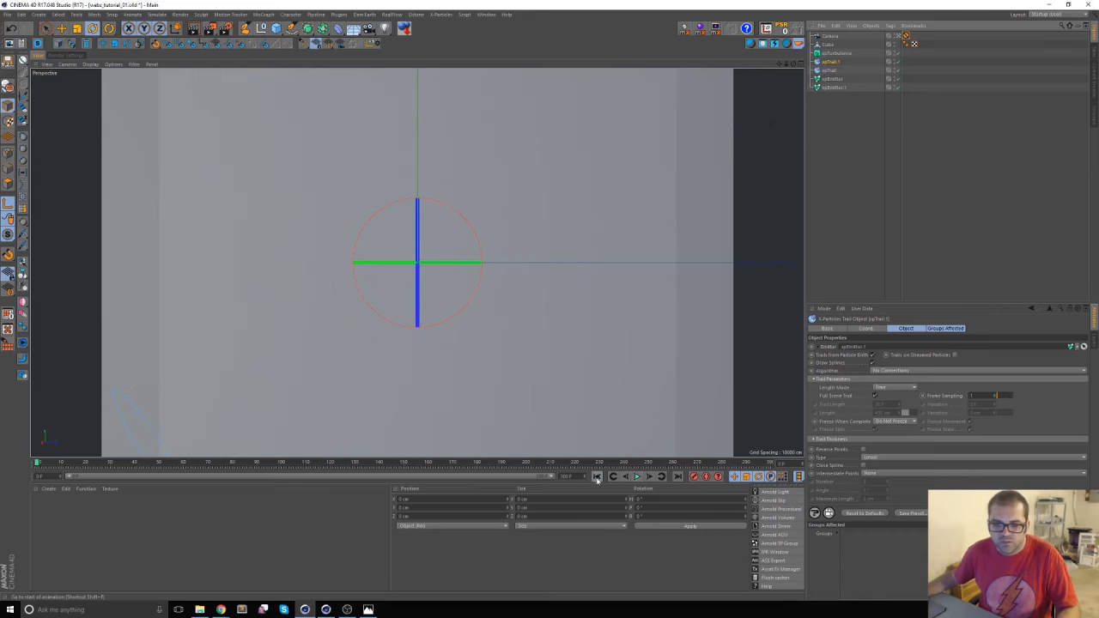
# Leave the camera view, play the simulation to inspect how the trails relate to the whole box, and rewind
pyautogui.click(902, 37)
pyautogui.click(898, 37)
pyautogui.scroll(-3, 452, 246)
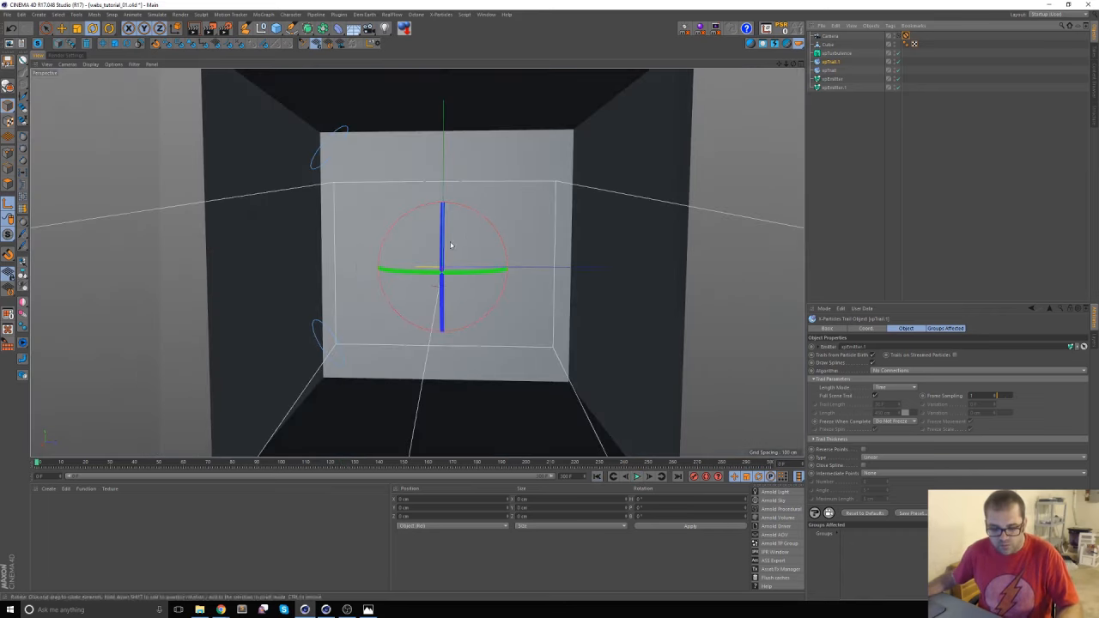
pyautogui.scroll(-4, 360, 248)
pyautogui.scroll(2, 364, 250)
pyautogui.keyDown('alt'); pyautogui.moveTo(366, 254); pyautogui.dragTo(401, 249); pyautogui.keyUp('alt')
pyautogui.click(637, 478)
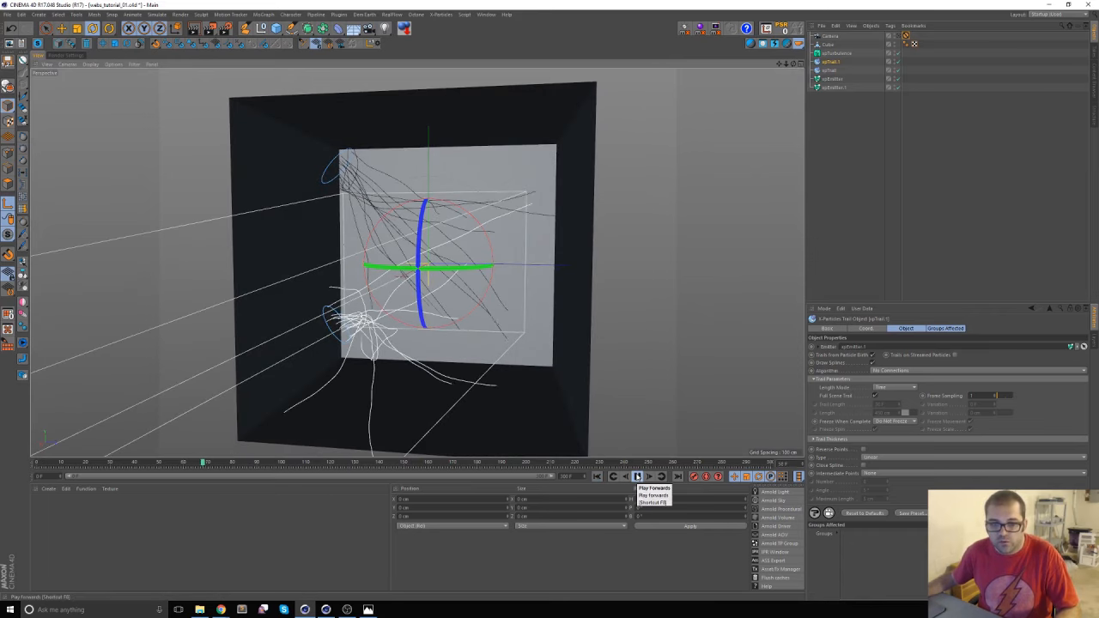
pyautogui.click(637, 477)
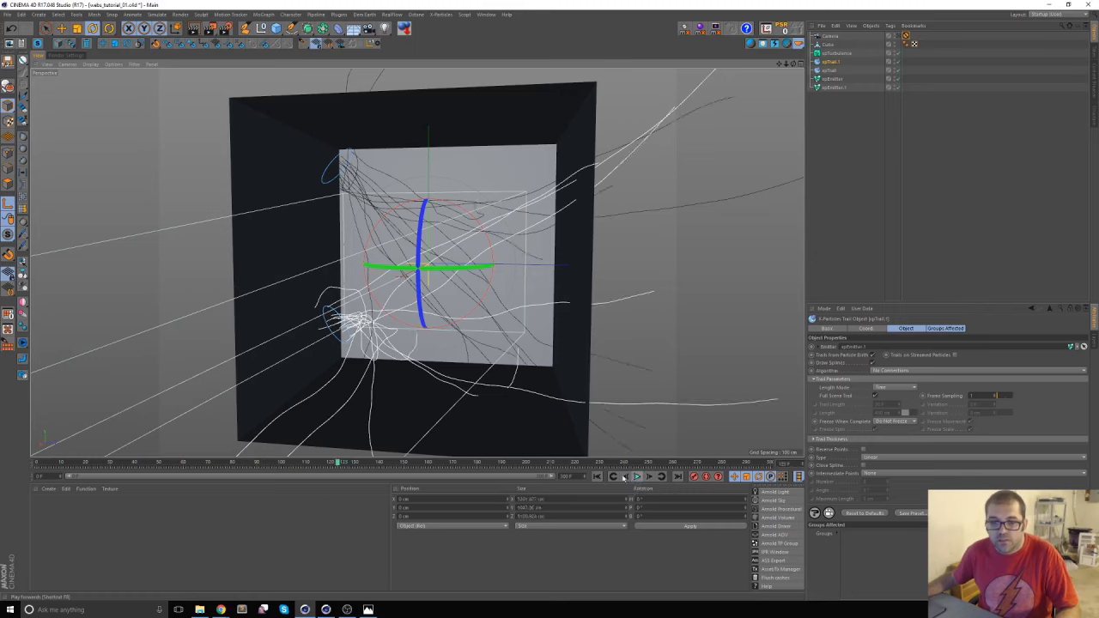
pyautogui.click(597, 477)
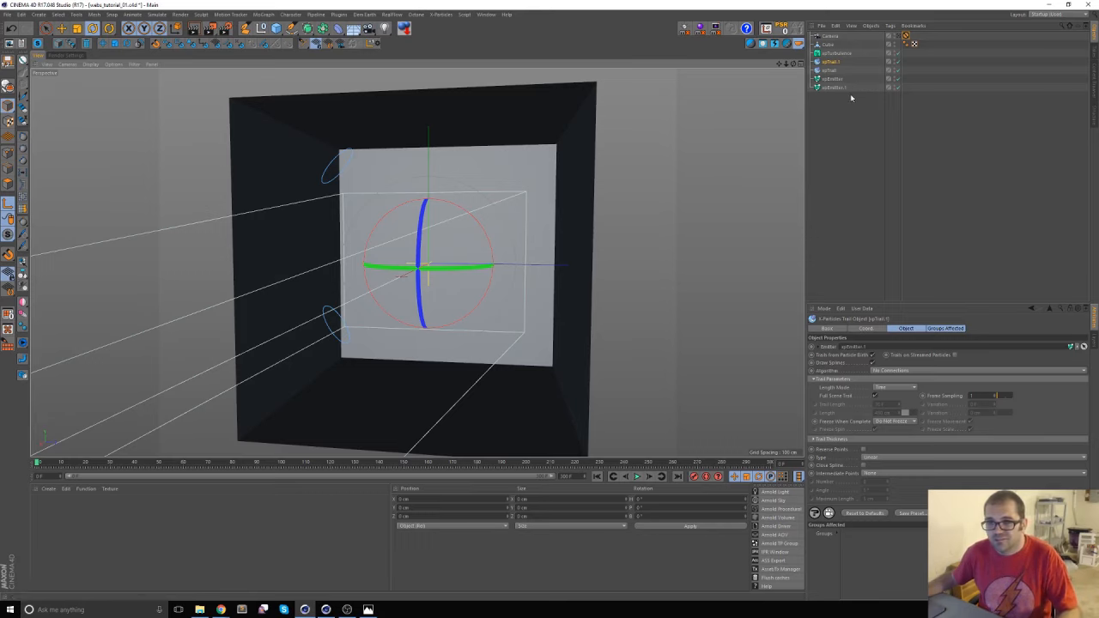
# Add an xpFreeze modifier and move it below the emitters in the object hierarchy
pyautogui.hotkey('shift', 'c')
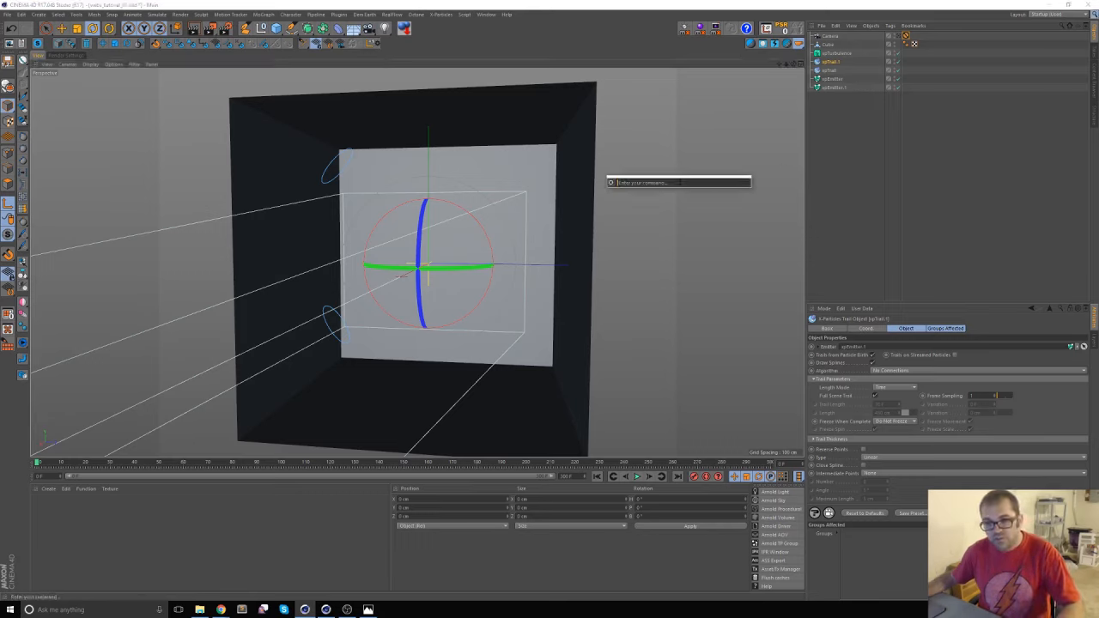
pyautogui.write('xpfreez')
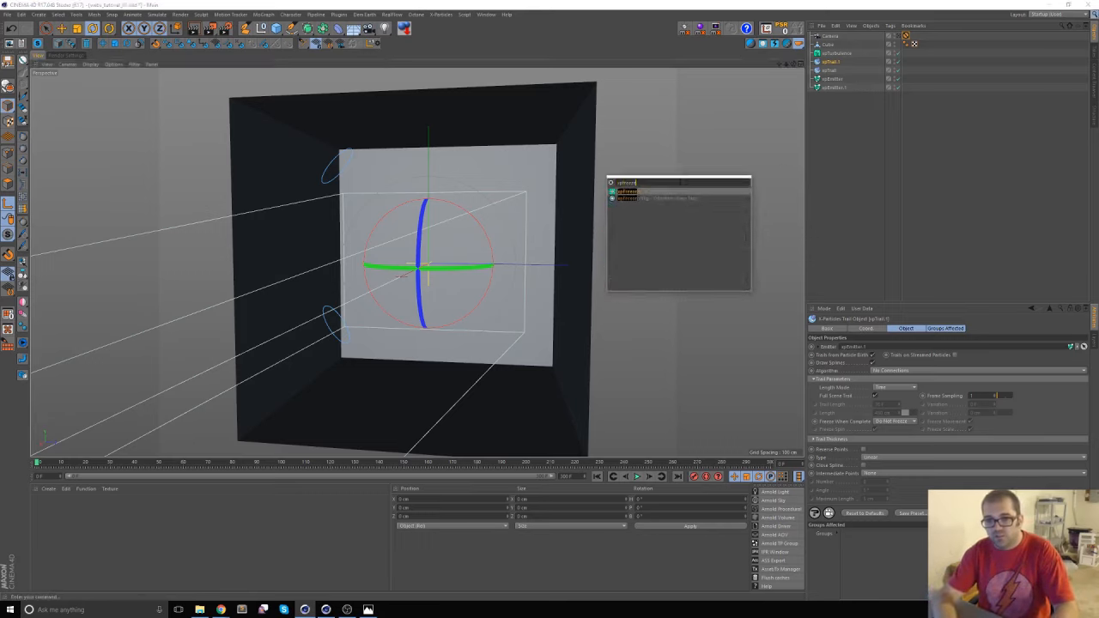
pyautogui.press('Return')
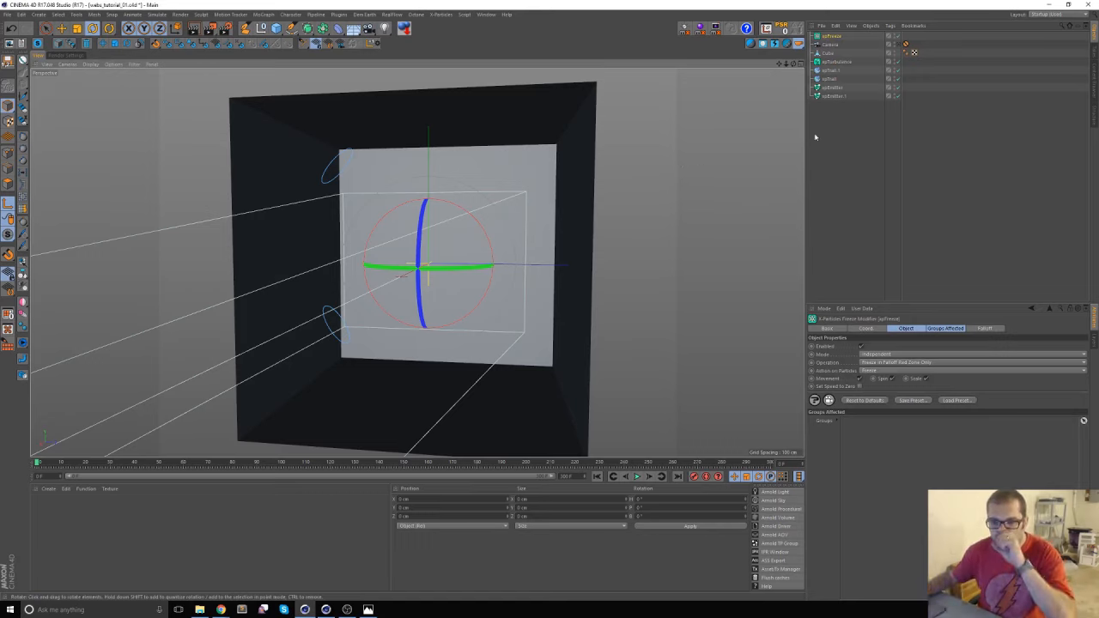
pyautogui.moveTo(830, 37); pyautogui.dragTo(832, 103)
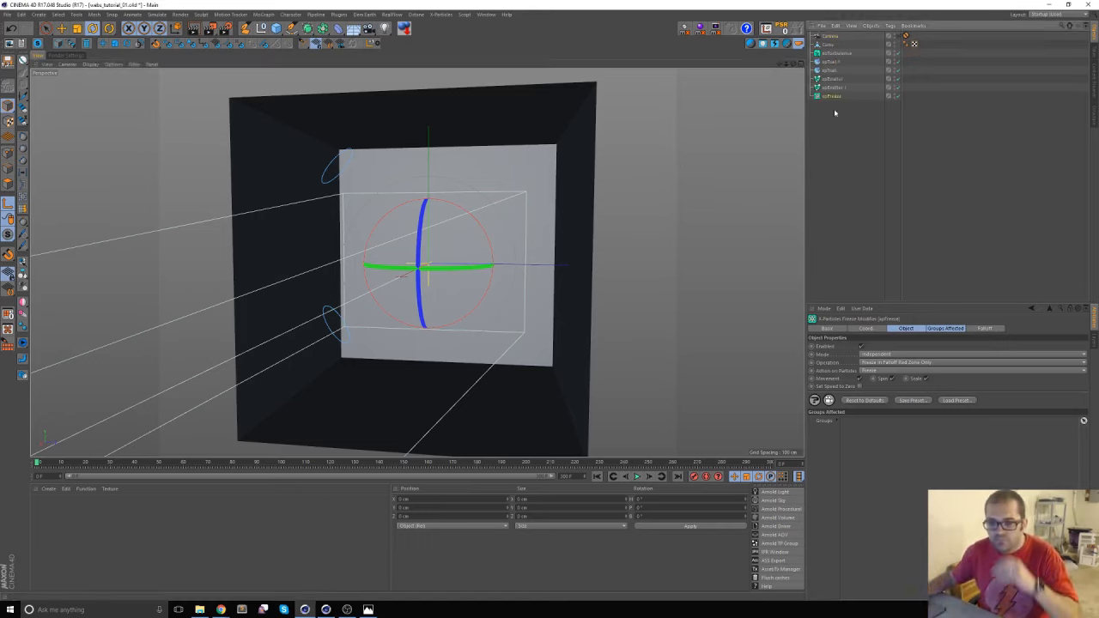
# Give the freeze modifier an inverted Box falloff with 200% scale and 0% falloff
pyautogui.click(987, 329)
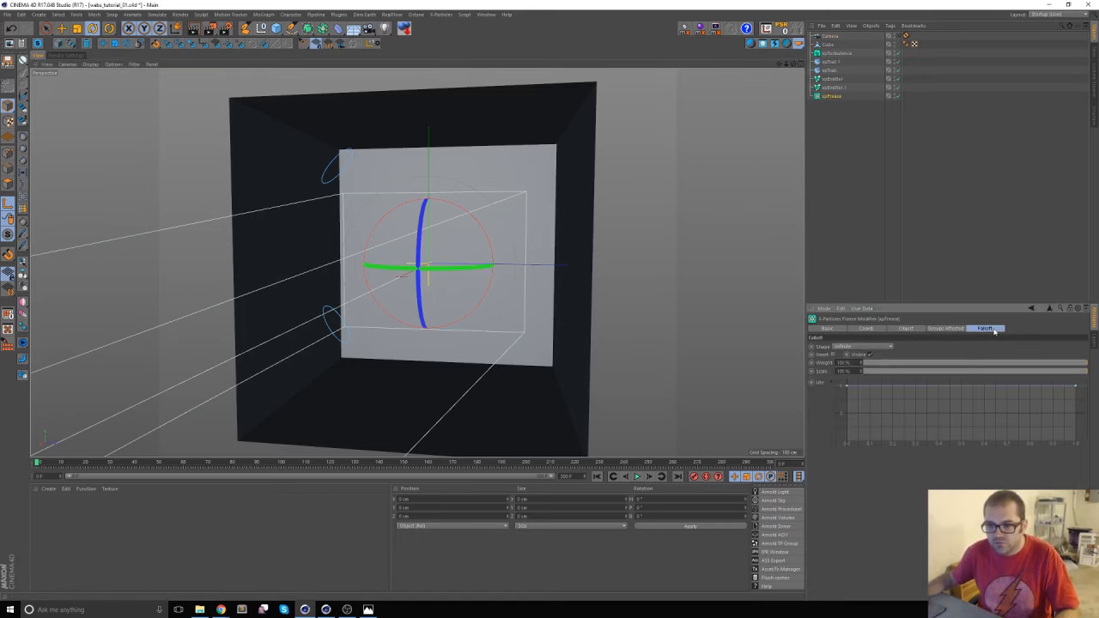
pyautogui.click(891, 347)
pyautogui.click(860, 367)
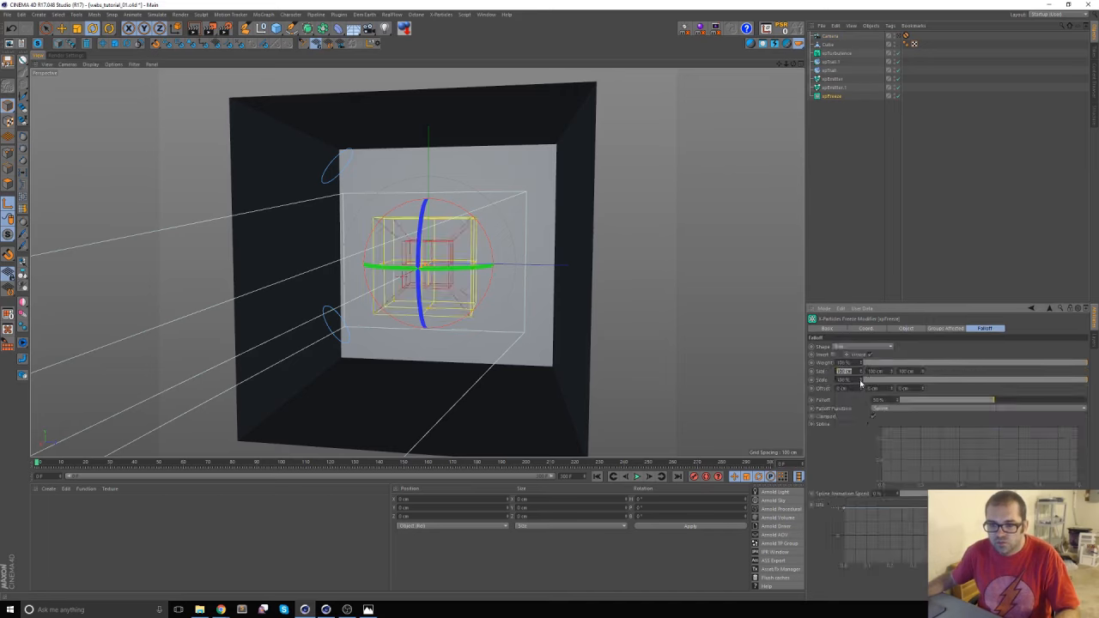
pyautogui.write('200')
pyautogui.press('Return')
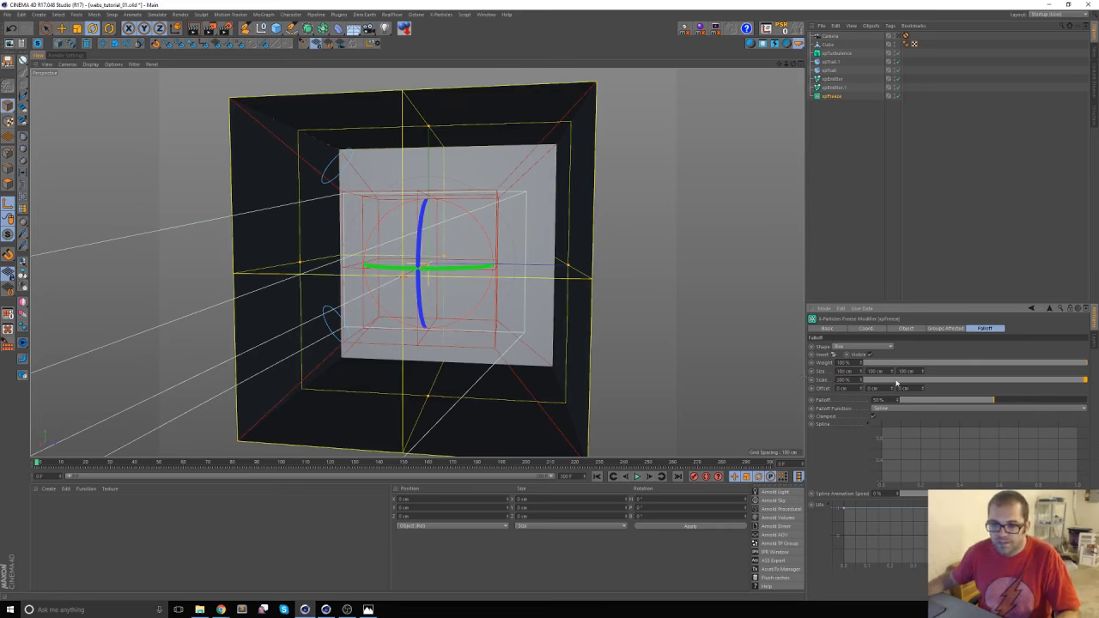
pyautogui.moveTo(939, 401); pyautogui.dragTo(857, 394)
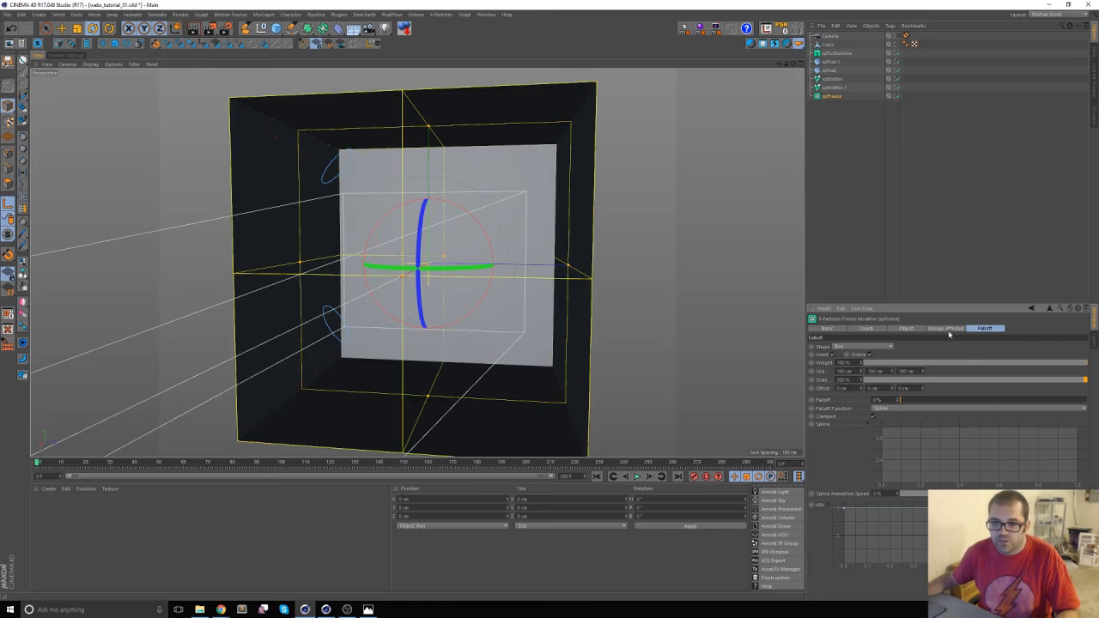
# Hide the freeze modifier's falloff outline in the viewport by turning off its Visible option
pyautogui.click(908, 329)
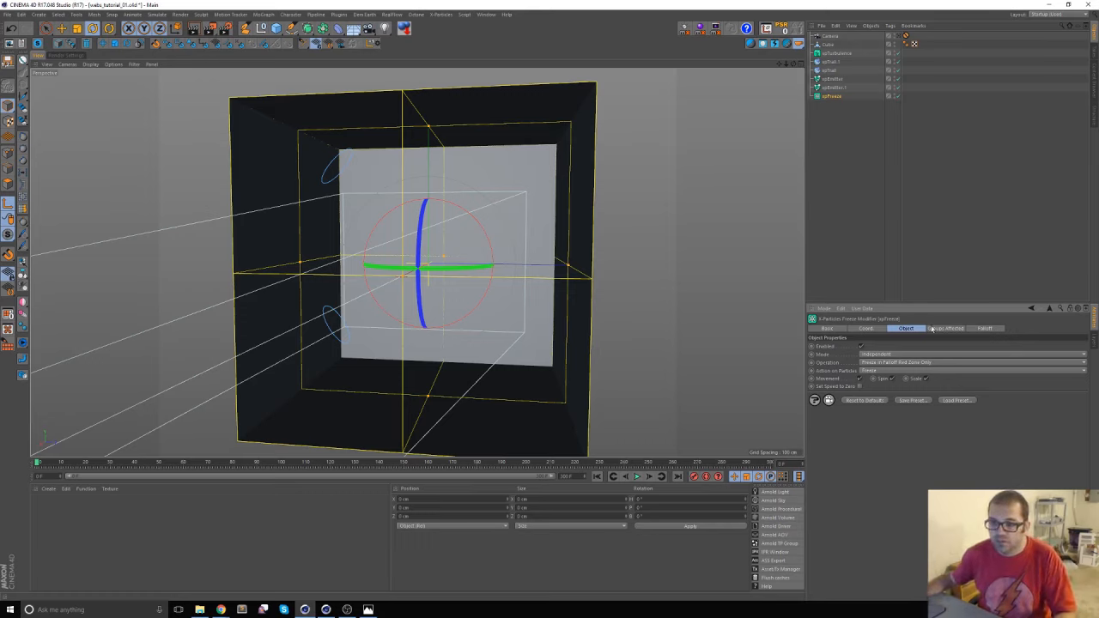
pyautogui.click(984, 328)
pyautogui.click(868, 354)
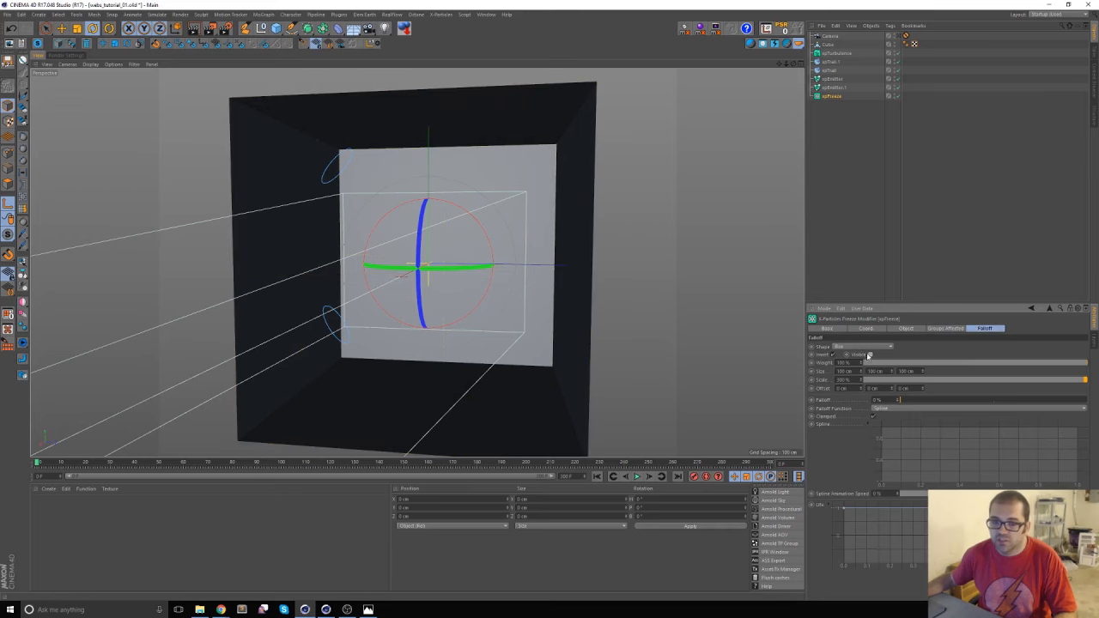
# Play the simulation to check that the freeze modifier stops the trails at the box walls, and rewind
pyautogui.scroll(2, 448, 246)
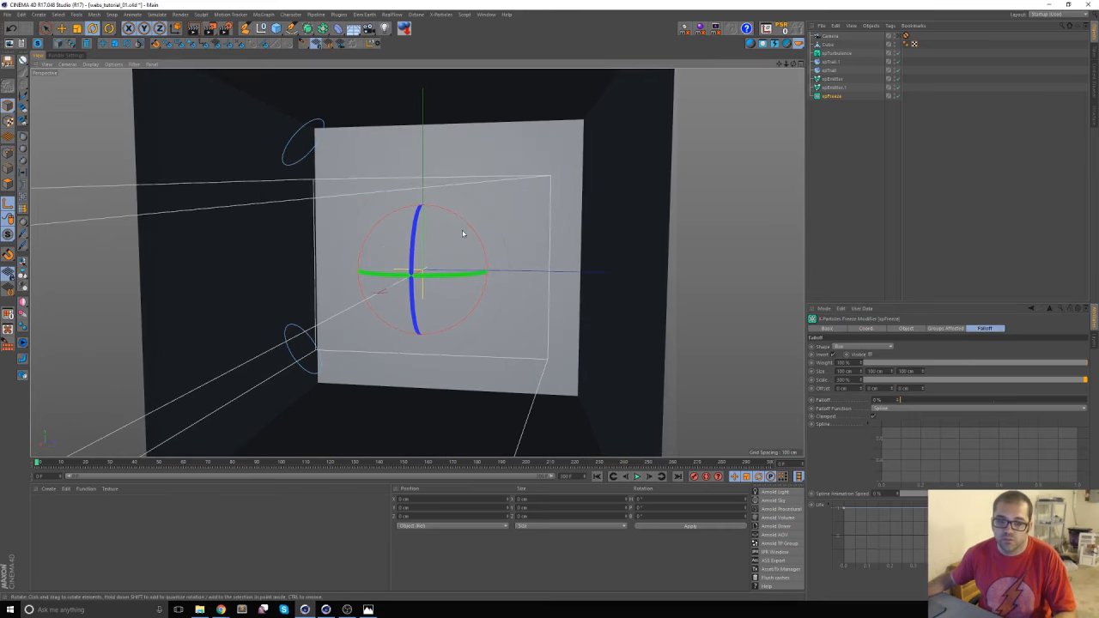
pyautogui.scroll(-2, 464, 233)
pyautogui.click(636, 476)
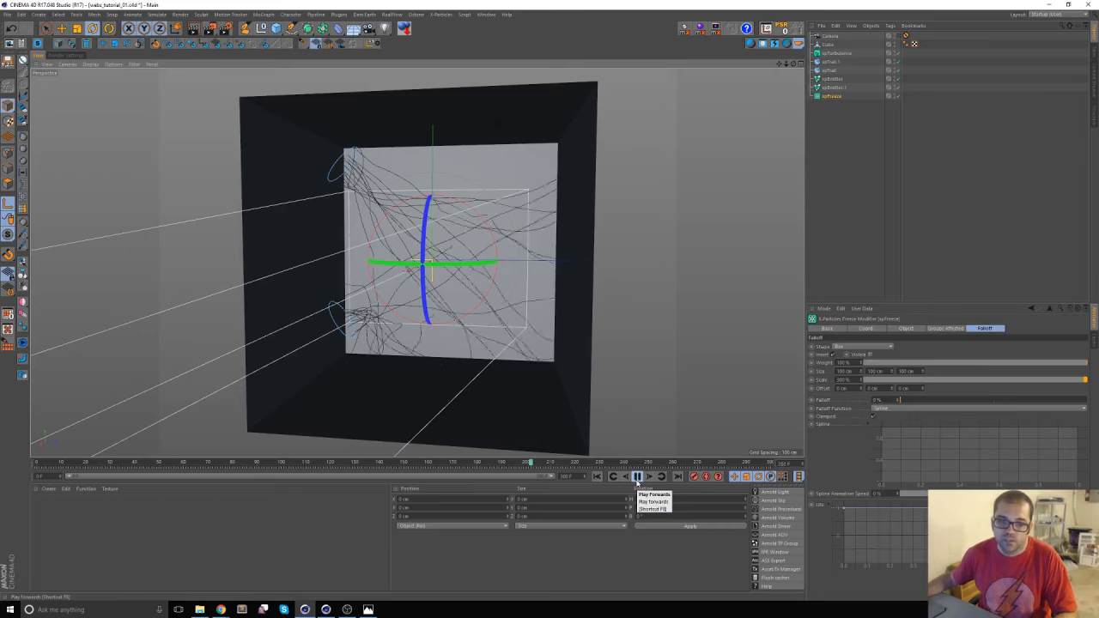
pyautogui.click(637, 478)
pyautogui.click(598, 477)
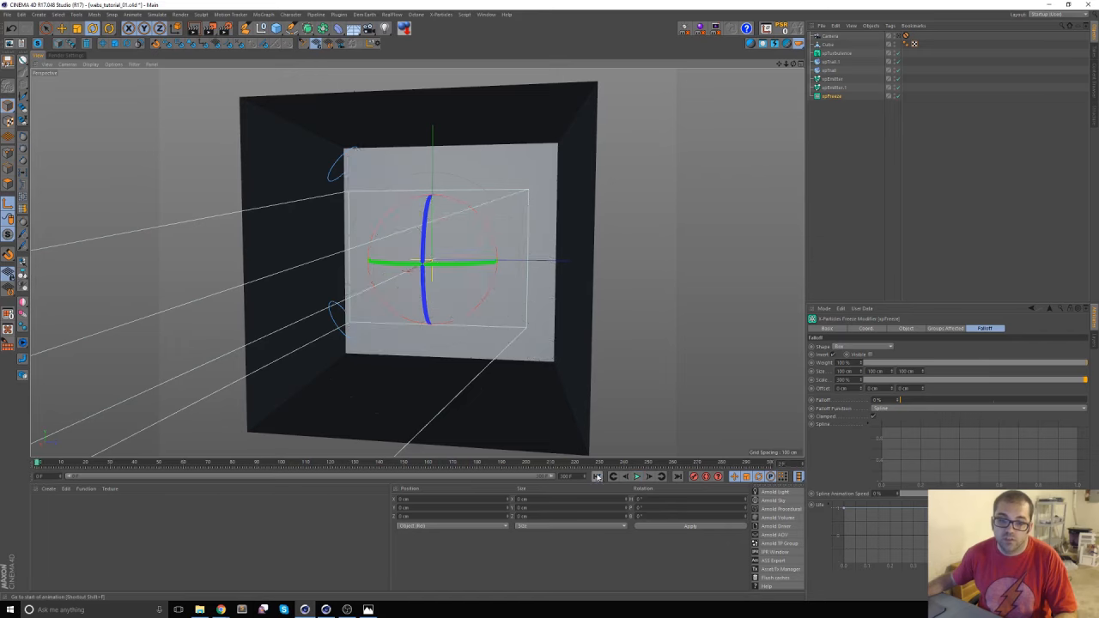
# Add an xpCache object to the scene
pyautogui.click(839, 167)
pyautogui.hotkey('shift', 'c')
pyautogui.write('xpcache')
pyautogui.press('Return')
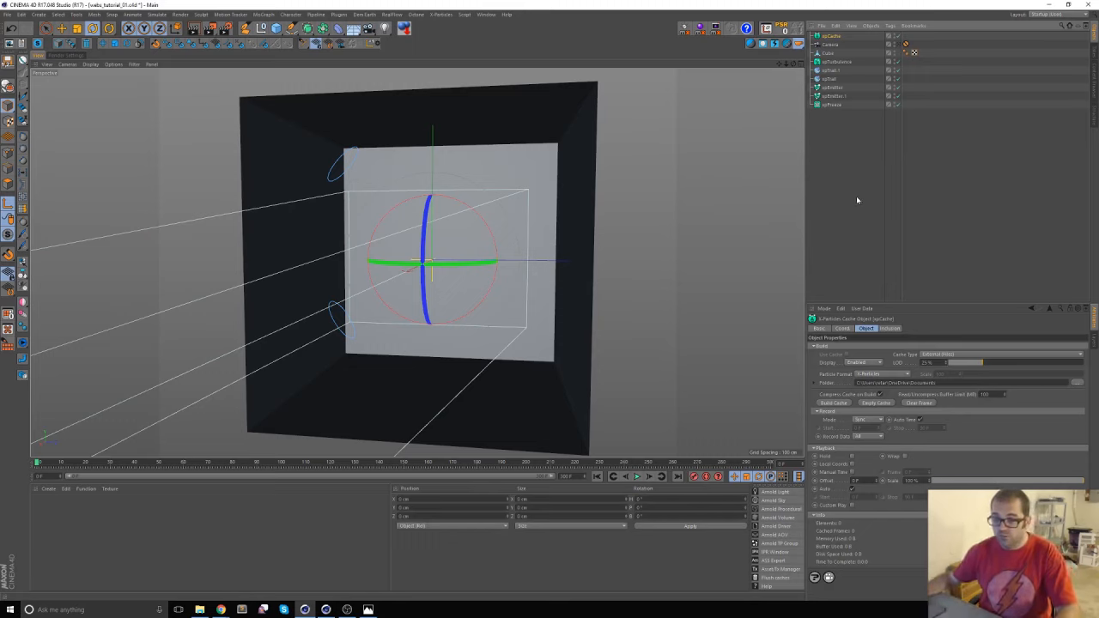
# Set the xpCache folder to a new folder named webtut inside xparticles_cache on the Storage (D:) drive
pyautogui.click(858, 383)
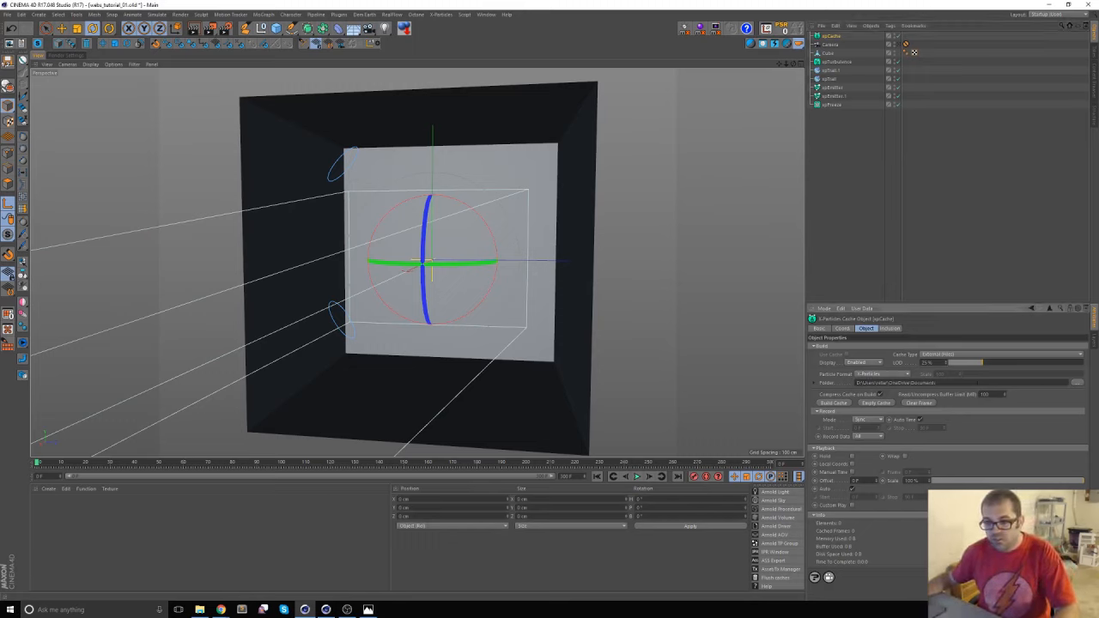
pyautogui.click(1077, 384)
pyautogui.click(571, 315)
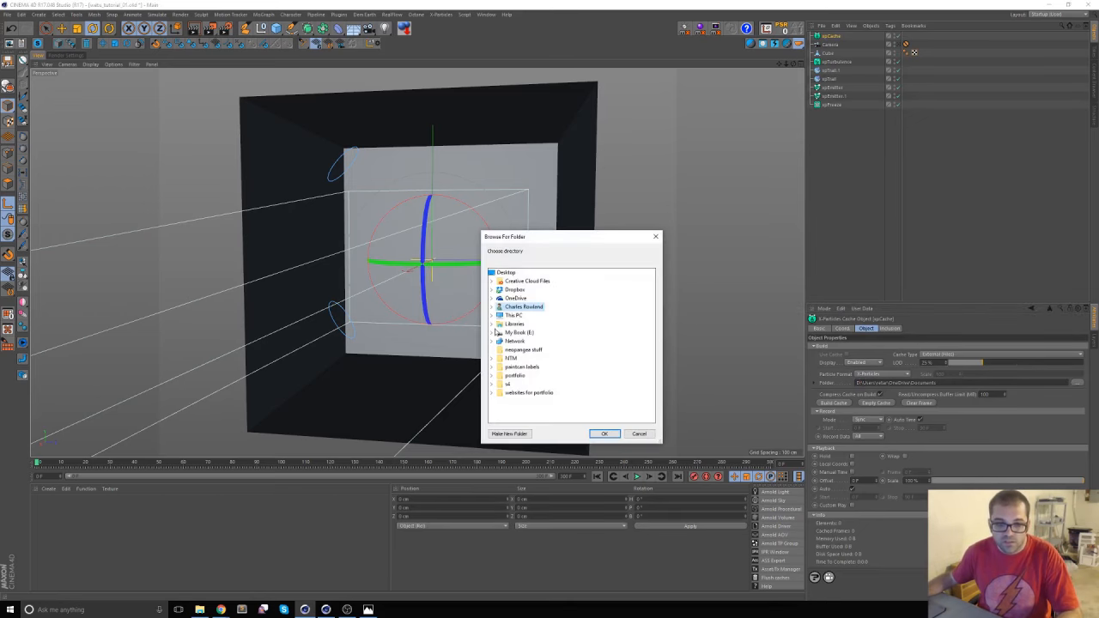
pyautogui.click(492, 316)
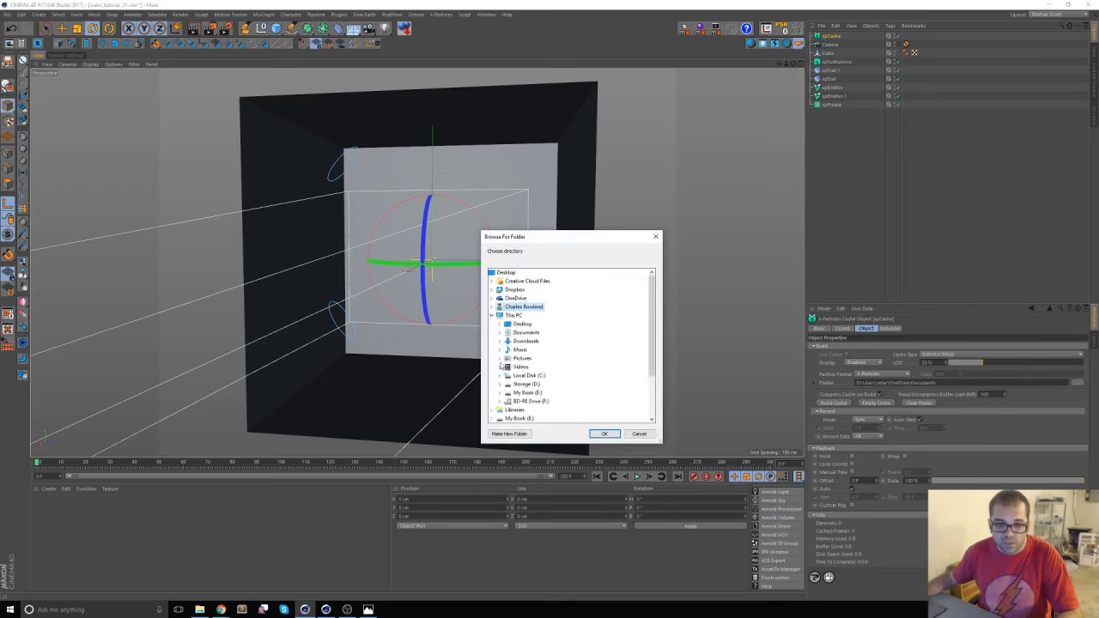
pyautogui.click(500, 386)
pyautogui.scroll(-5, 511, 361)
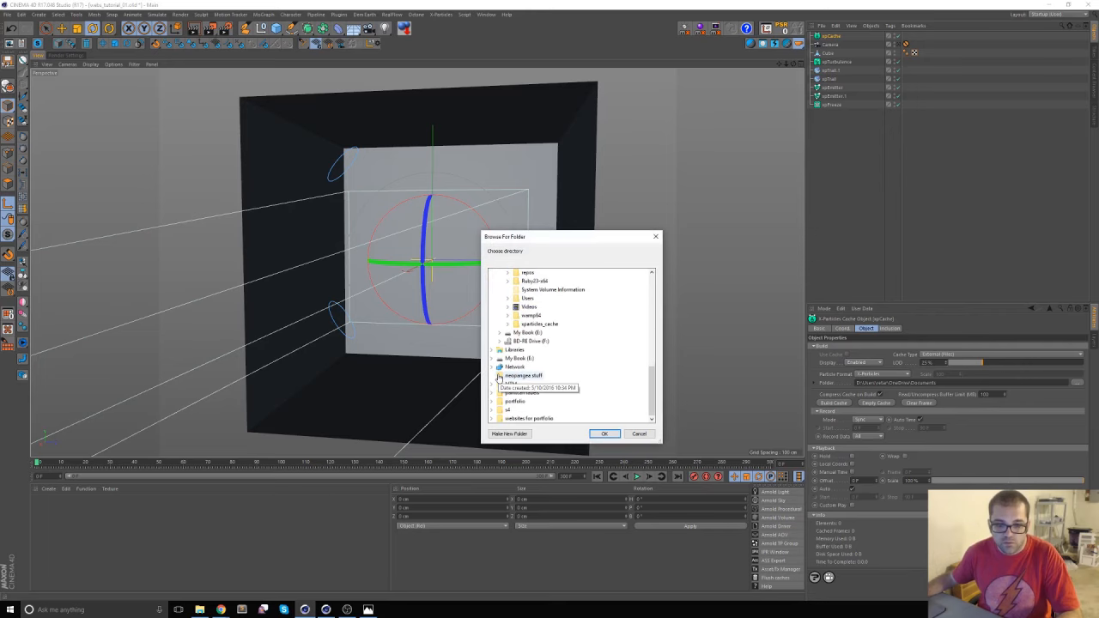
pyautogui.click(515, 326)
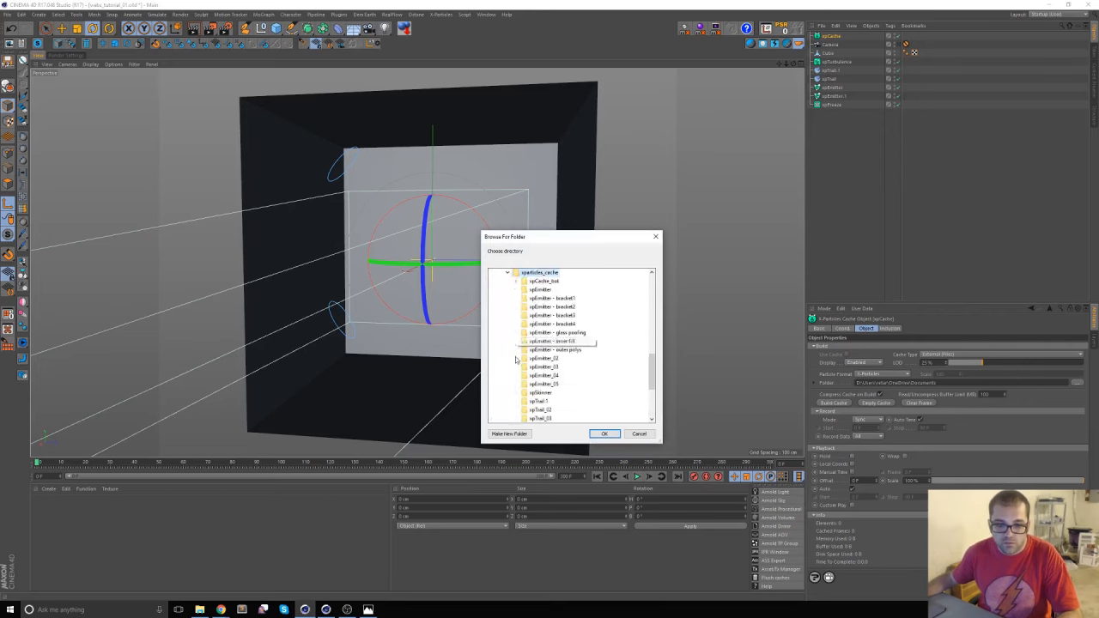
pyautogui.click(520, 436)
pyautogui.write('webs_tu')
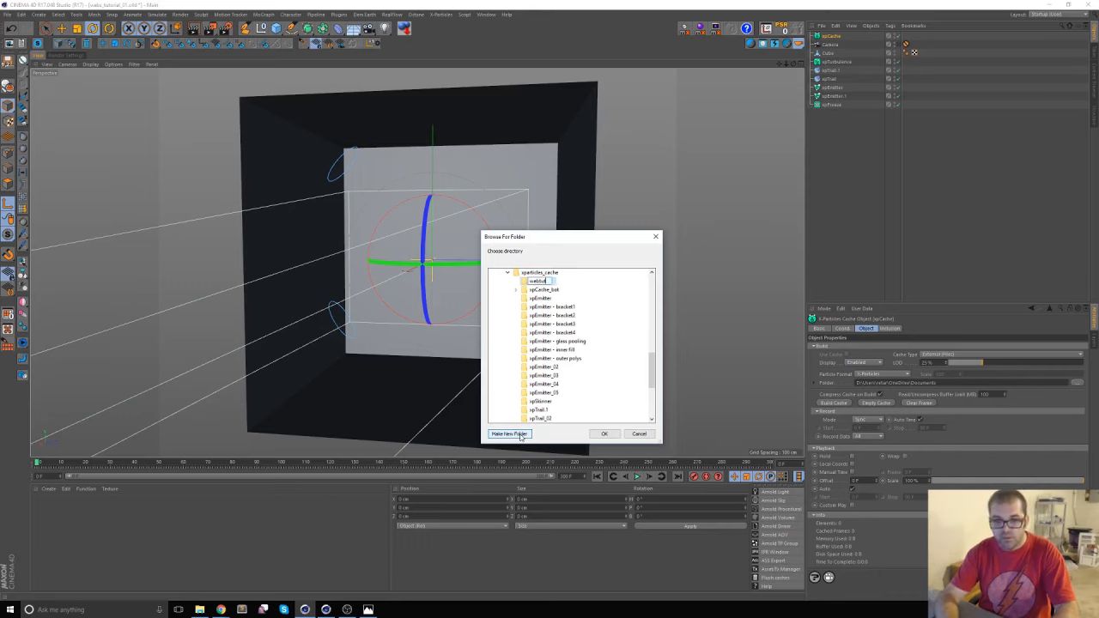
pyautogui.press('Return')
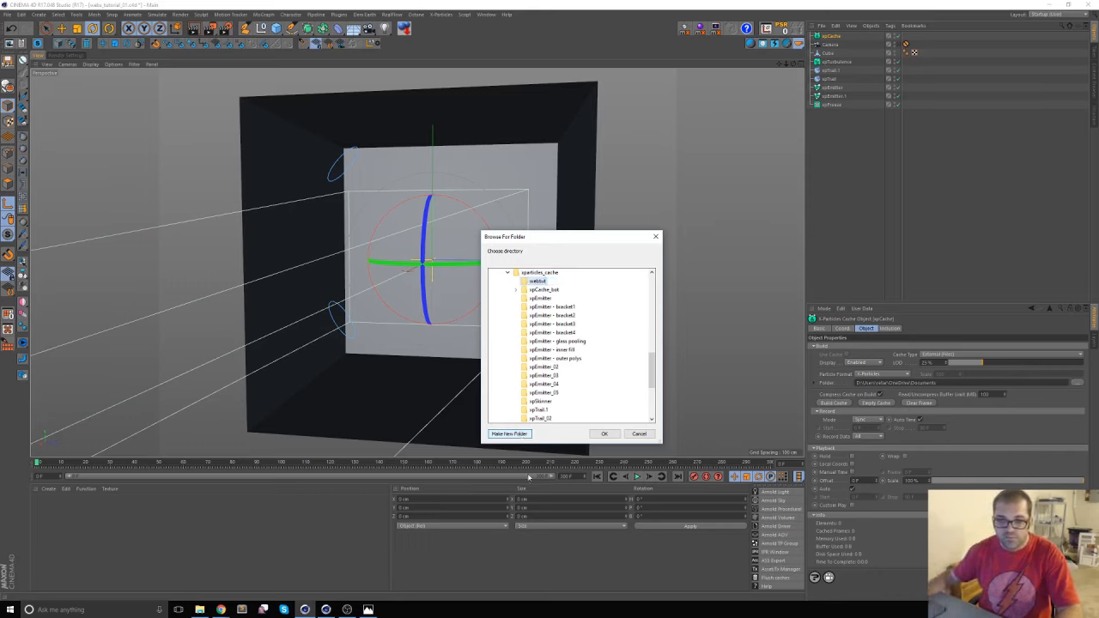
pyautogui.click(604, 433)
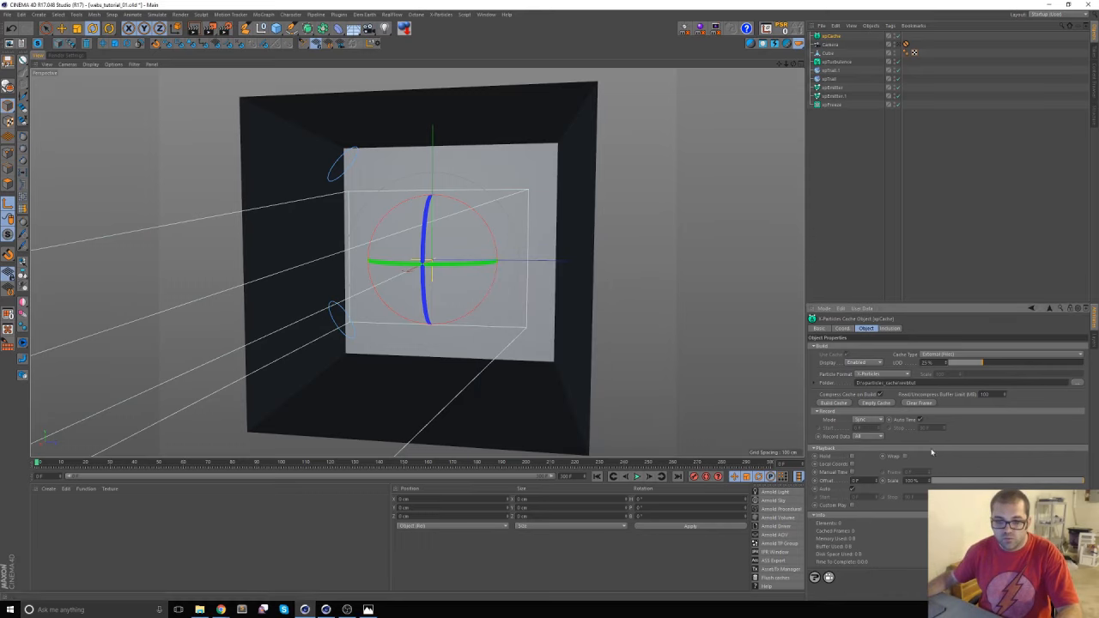
# Build the xpCache and scrub the timeline to frame 140
pyautogui.click(839, 403)
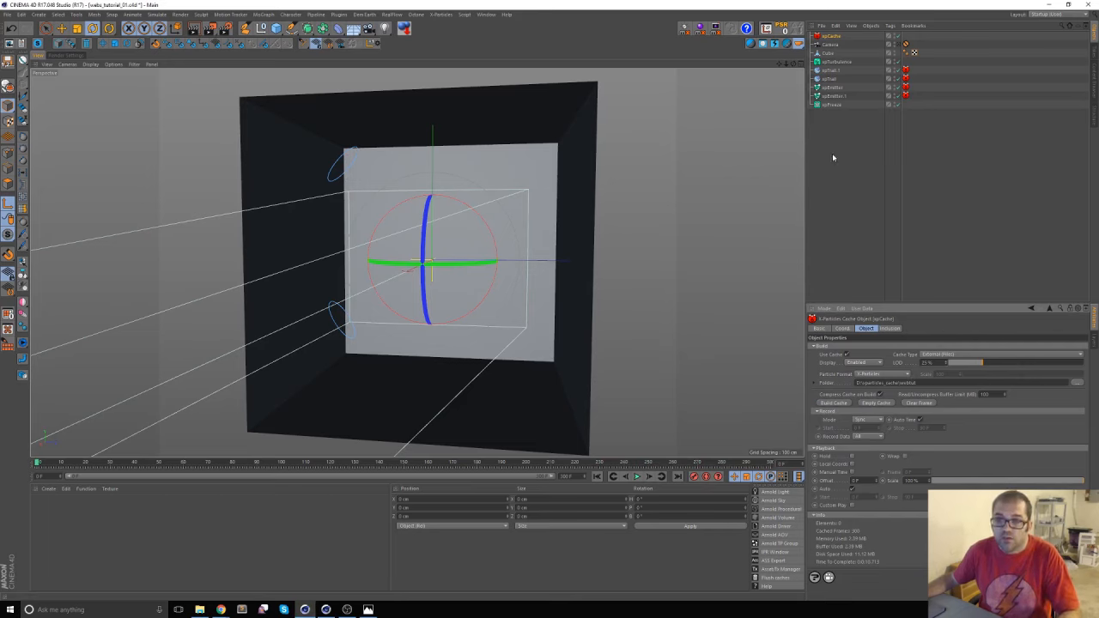
pyautogui.click(178, 464)
pyautogui.moveTo(178, 463); pyautogui.dragTo(380, 463)
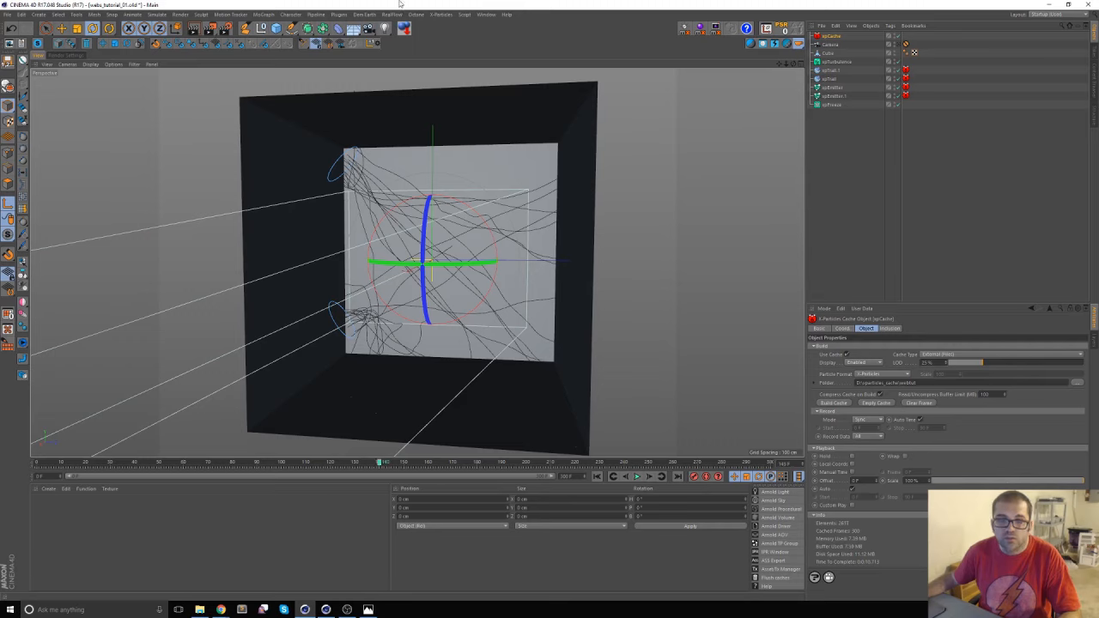
# Add an xpSplineMesher object to the scene
pyautogui.click(820, 131)
pyautogui.hotkey('shift', 'c')
pyautogui.write('xp')
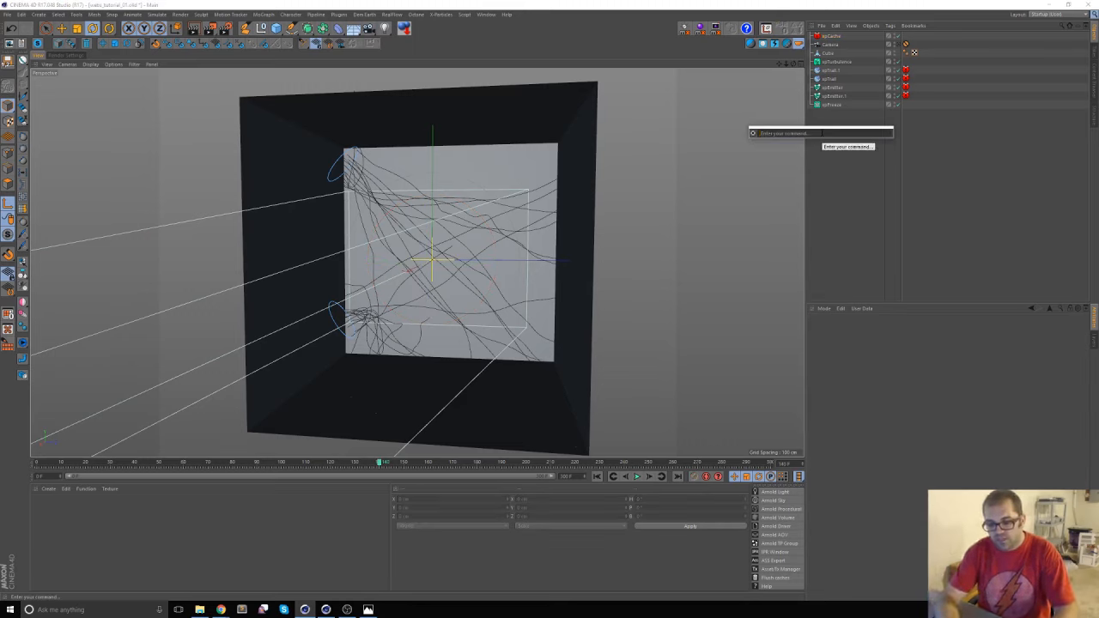
pyautogui.write('spline')
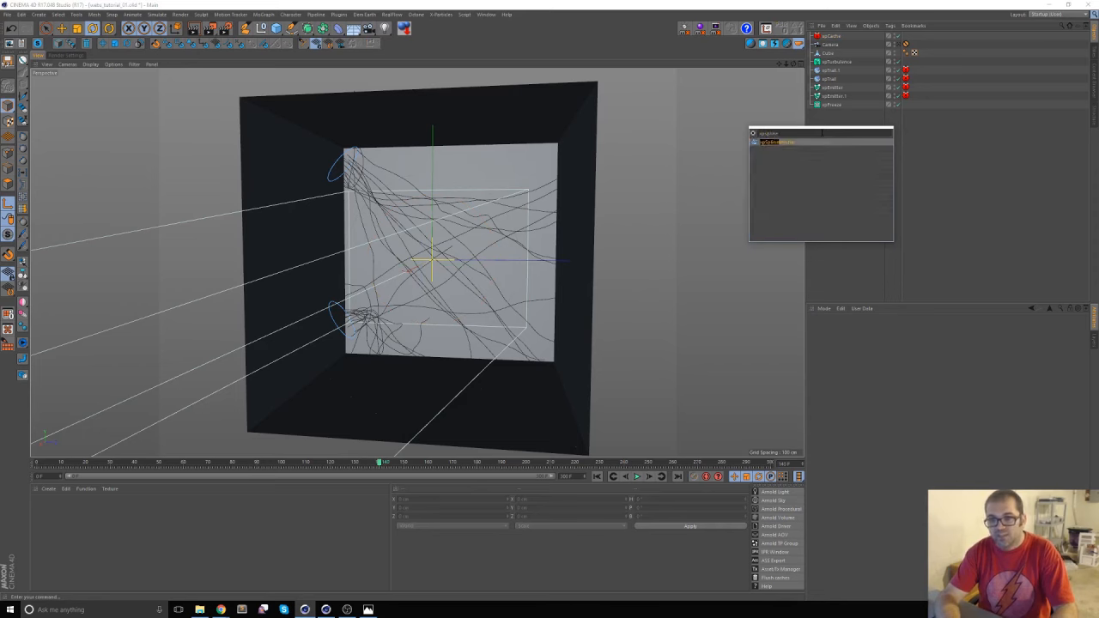
pyautogui.press('Return')
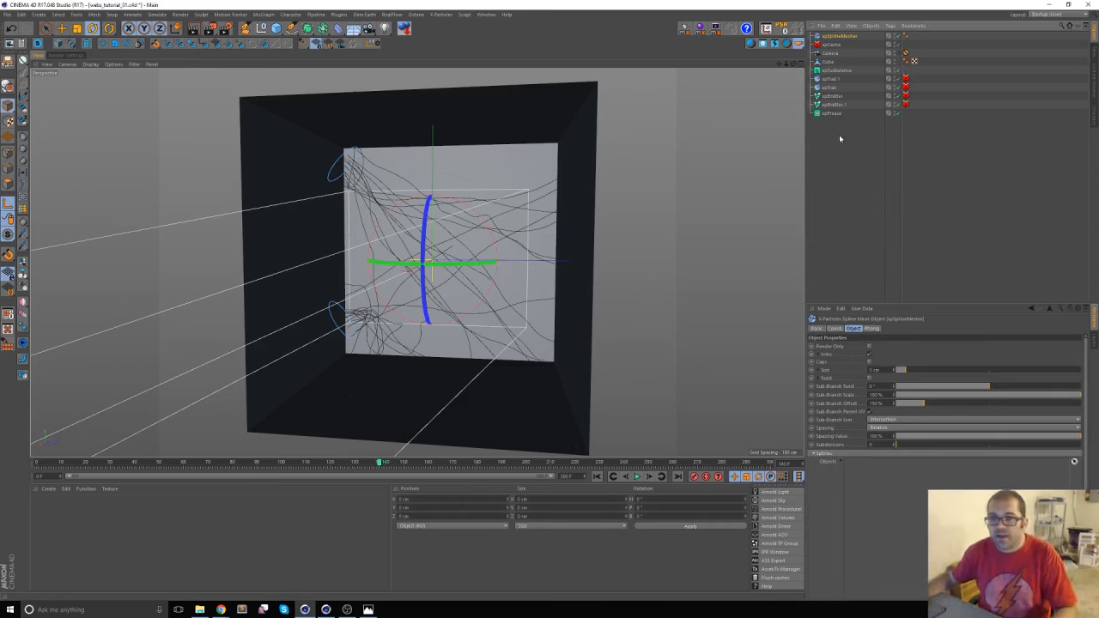
# Move the spline mesher to the end of the object list and add both xpTrail objects to its Splines list
pyautogui.moveTo(837, 36); pyautogui.dragTo(833, 140)
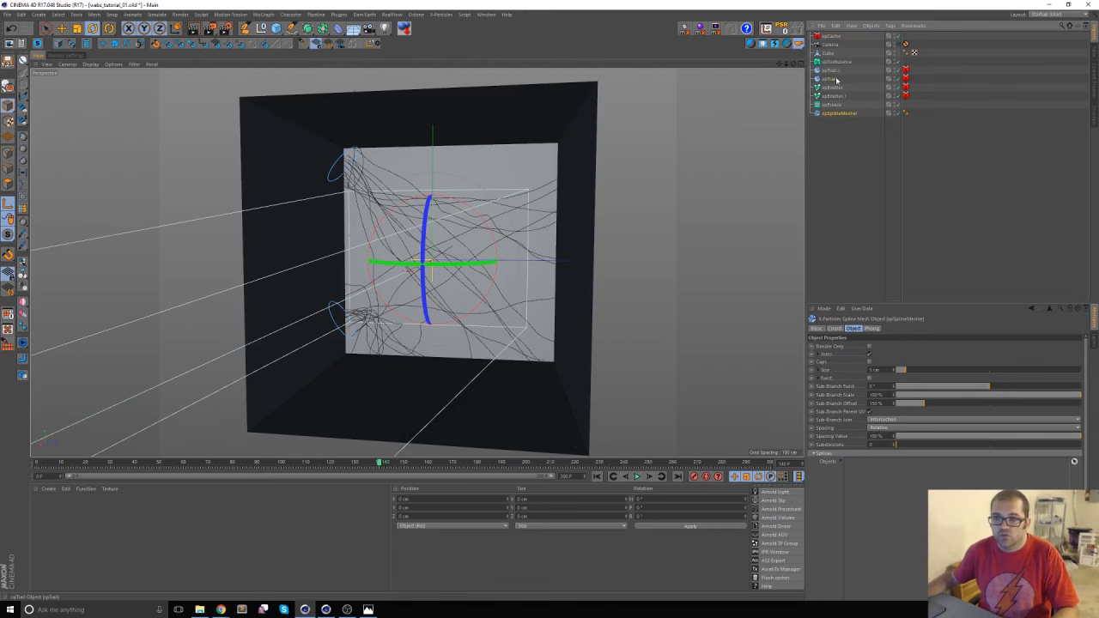
pyautogui.moveTo(869, 439); pyautogui.dragTo(911, 495)
pyautogui.keyDown('alt'); pyautogui.moveTo(399, 277); pyautogui.dragTo(446, 264, button='right'); pyautogui.keyUp('alt')
# Enable Caps on the spline mesher and set its Size to 9 cm
pyautogui.click(870, 363)
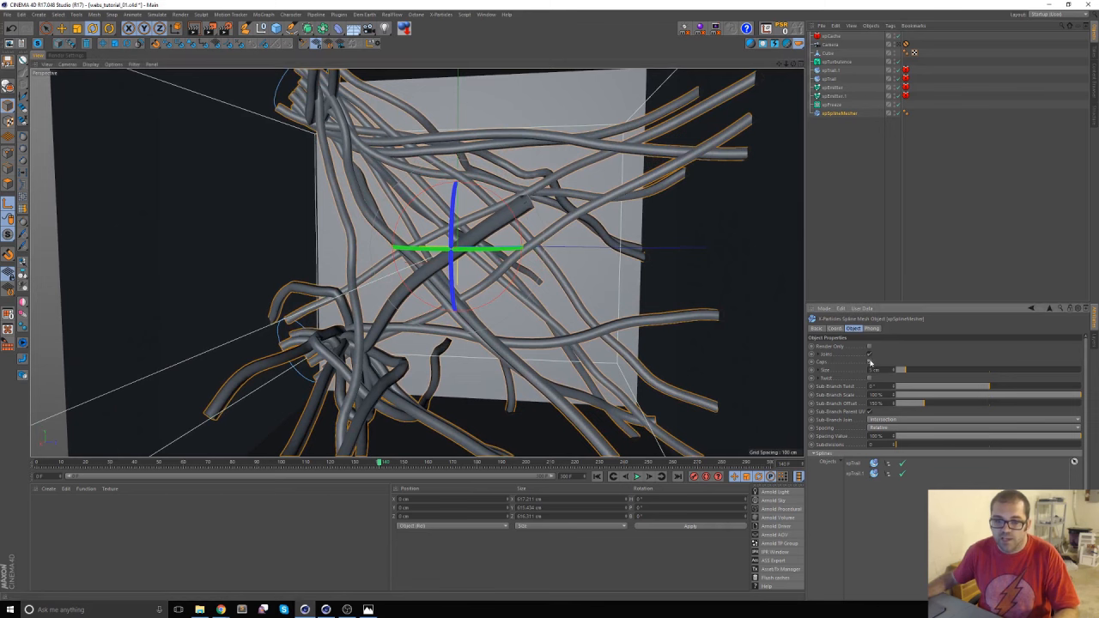
pyautogui.keyDown('alt'); pyautogui.moveTo(508, 296); pyautogui.dragTo(524, 287); pyautogui.keyUp('alt')
pyautogui.click(899, 45)
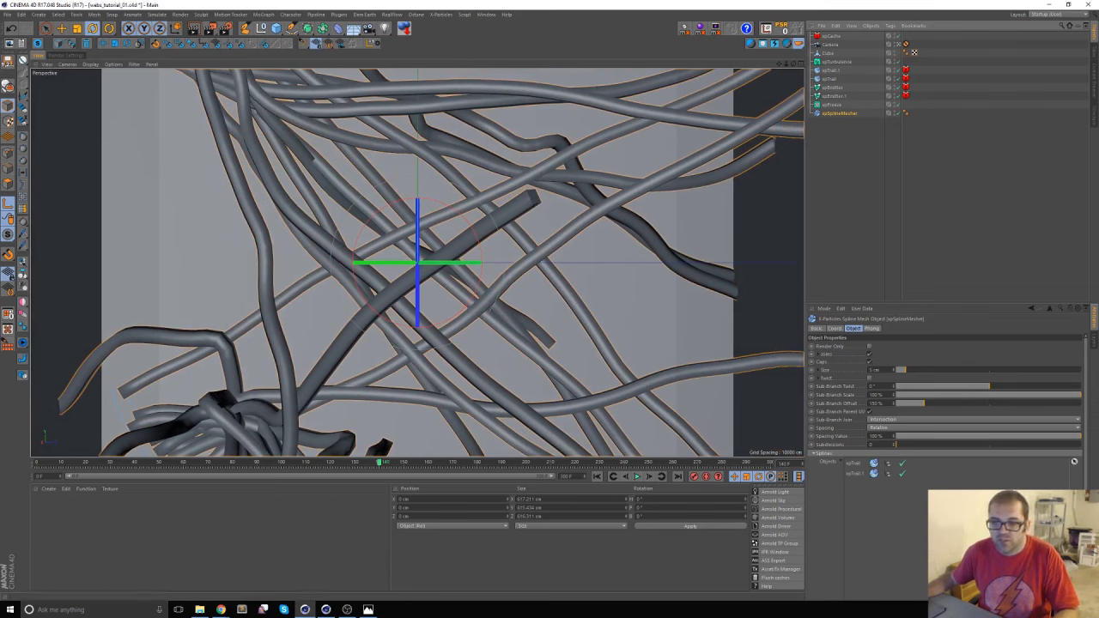
pyautogui.moveTo(899, 372)
pyautogui.mouseDown()
pyautogui.moveTo(939, 371)
pyautogui.moveTo(897, 372)
pyautogui.moveTo(914, 370)
pyautogui.mouseUp()
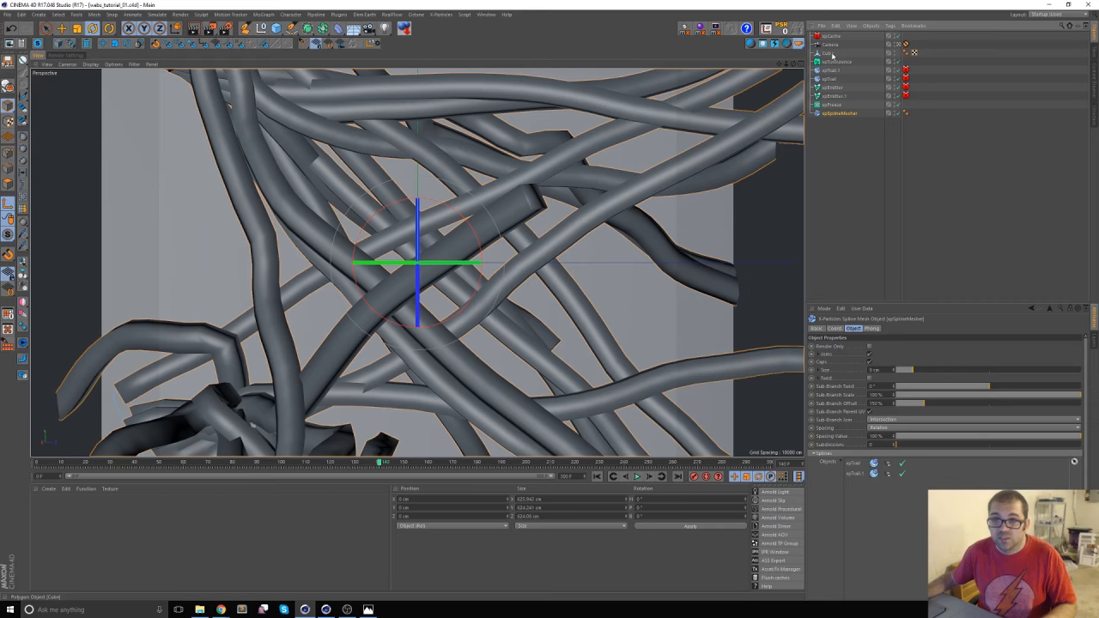
# Reorder the object list with the turbulence last and the spline mesher above the trails, and save an incremental scene version
pyautogui.moveTo(844, 112); pyautogui.dragTo(840, 108)
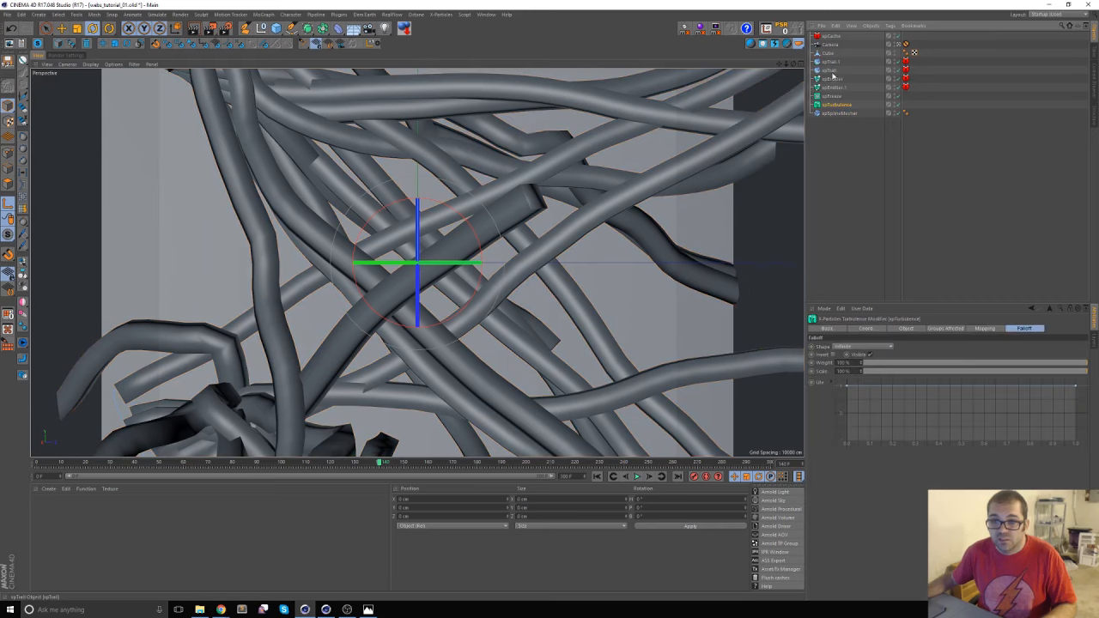
pyautogui.moveTo(833, 113); pyautogui.dragTo(837, 63)
pyautogui.click(839, 146)
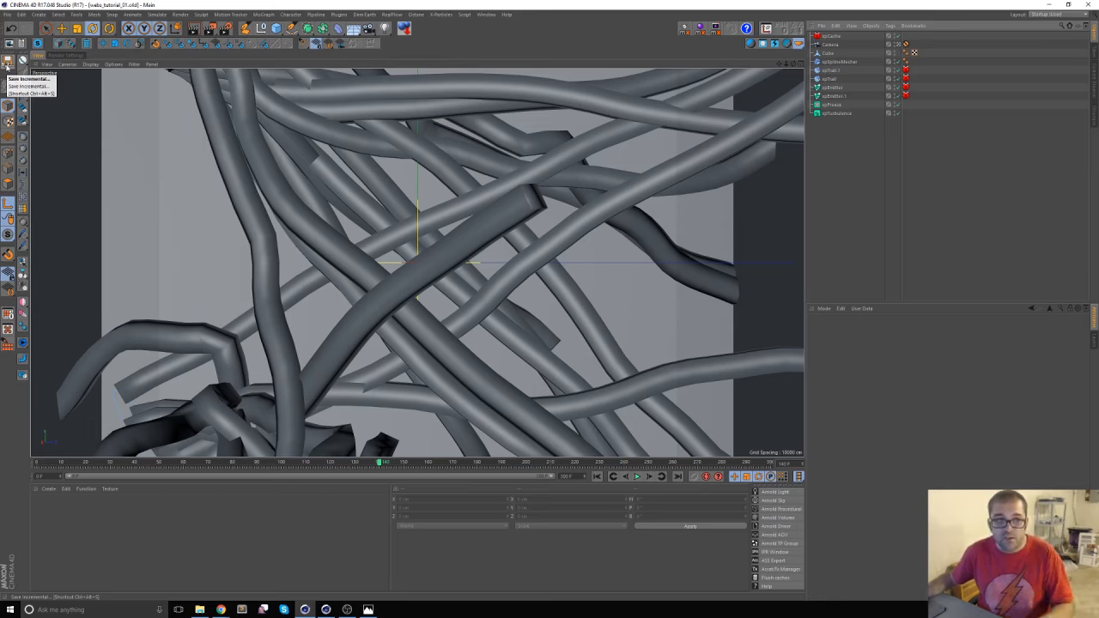
pyautogui.click(7, 63)
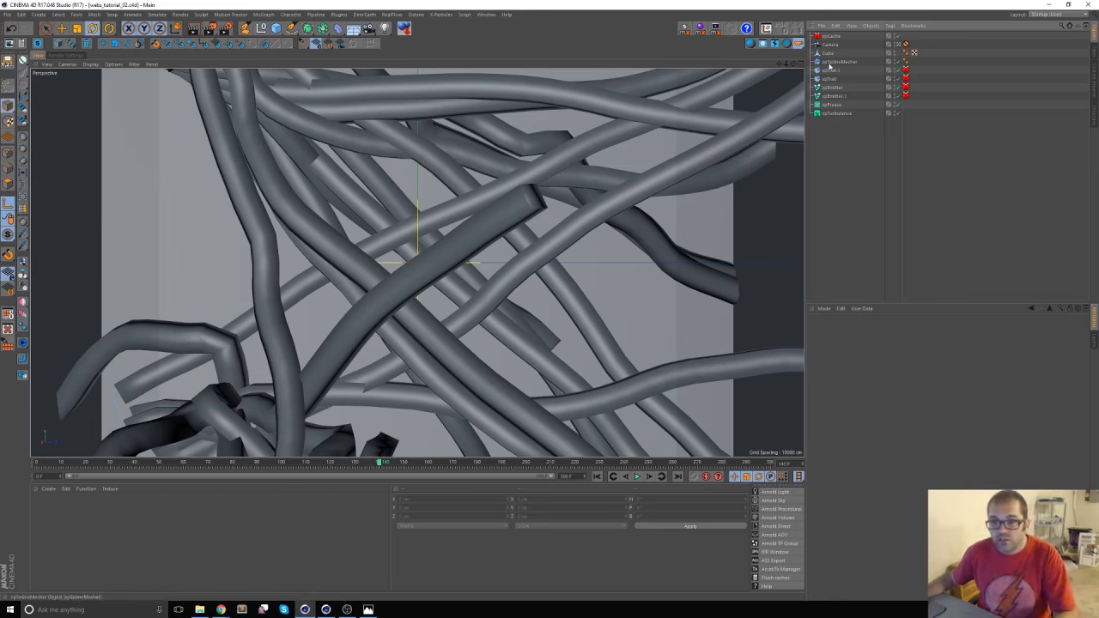
# Convert the spline mesher to an editable polygon object and delete the trails, emitters, freeze and turbulence objects
pyautogui.click(831, 62)
pyautogui.press('c')
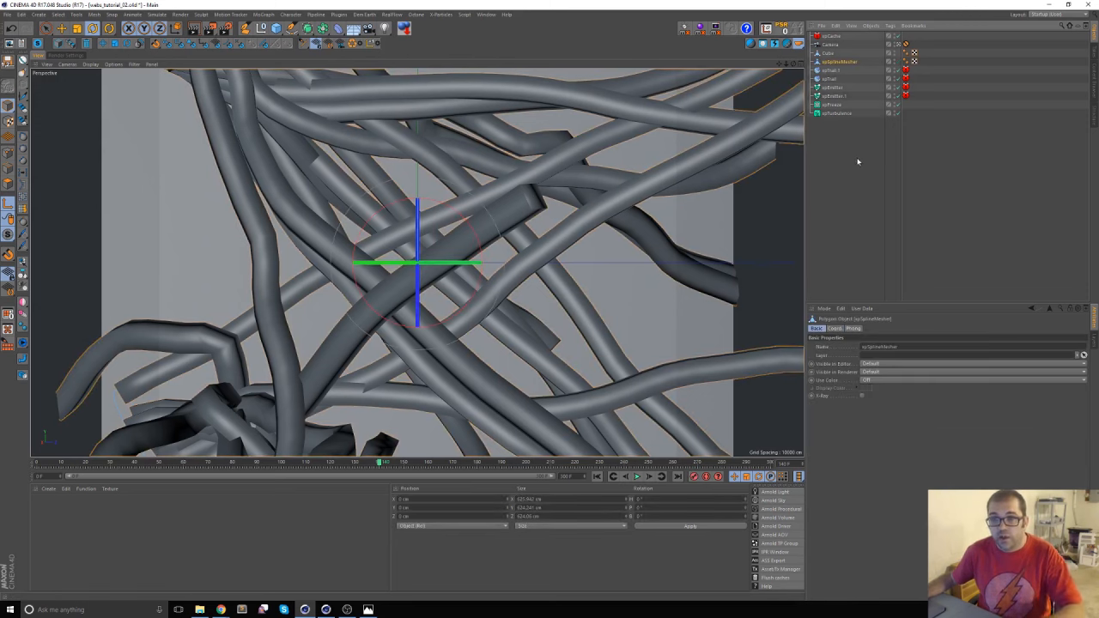
pyautogui.moveTo(857, 161); pyautogui.dragTo(823, 76)
pyautogui.press('Delete')
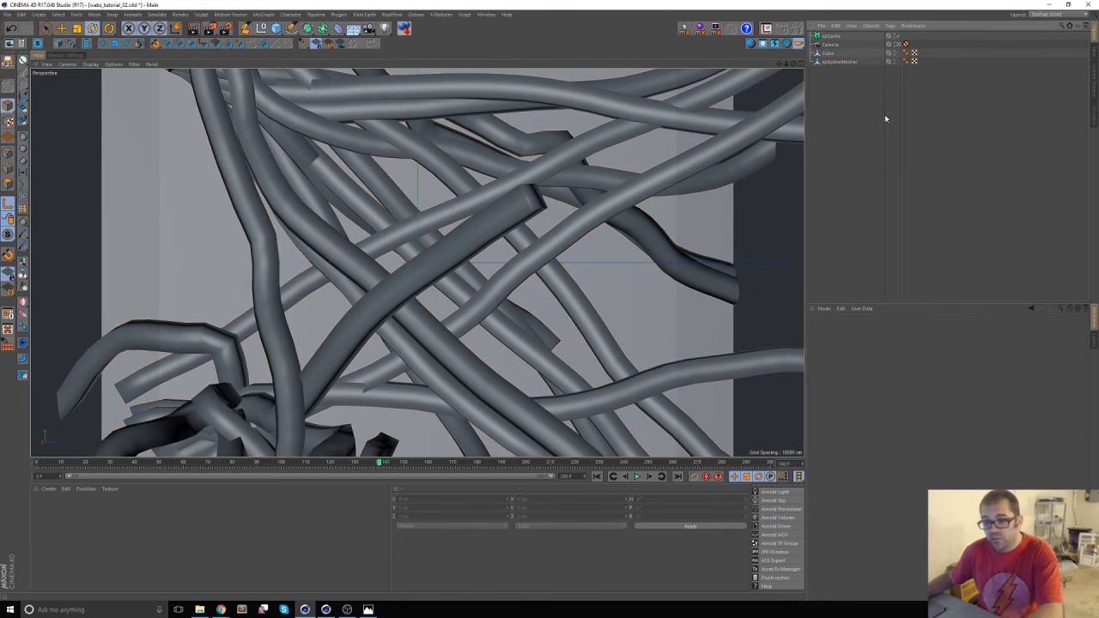
# Examine the converted web mesh's polygons in polygon mode, and return to model mode with nothing selected
pyautogui.click(838, 63)
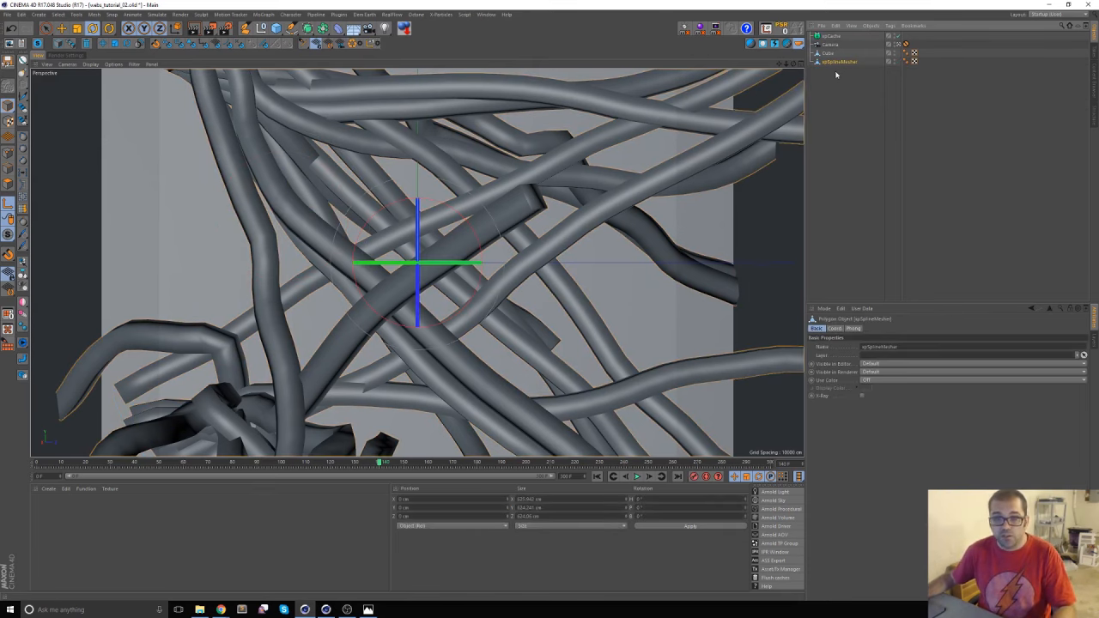
pyautogui.click(8, 183)
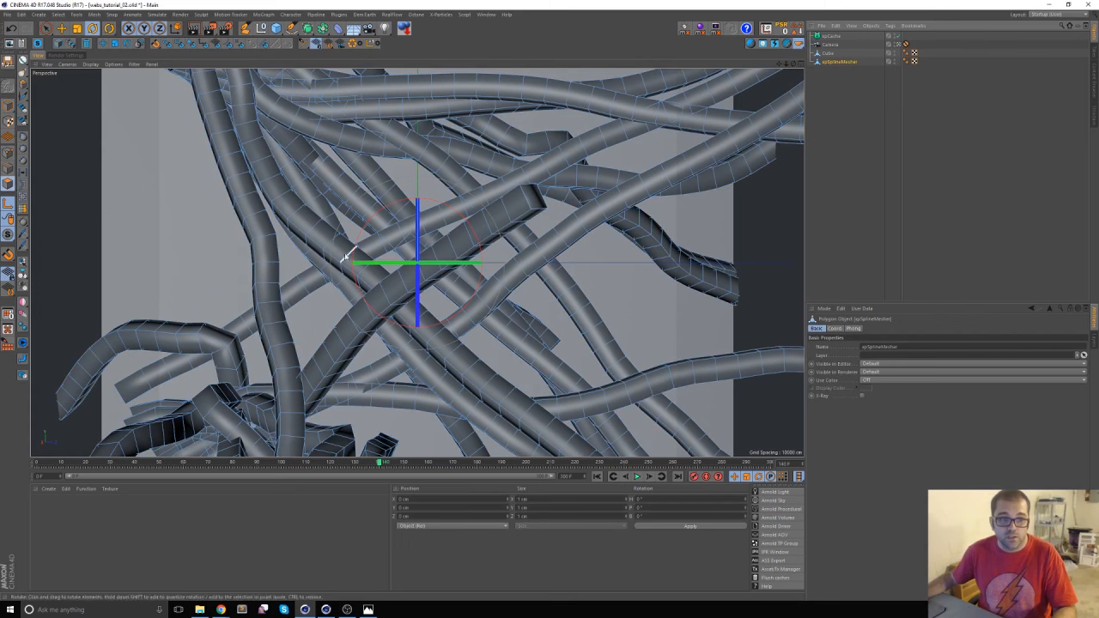
pyautogui.click(6, 109)
pyautogui.click(848, 109)
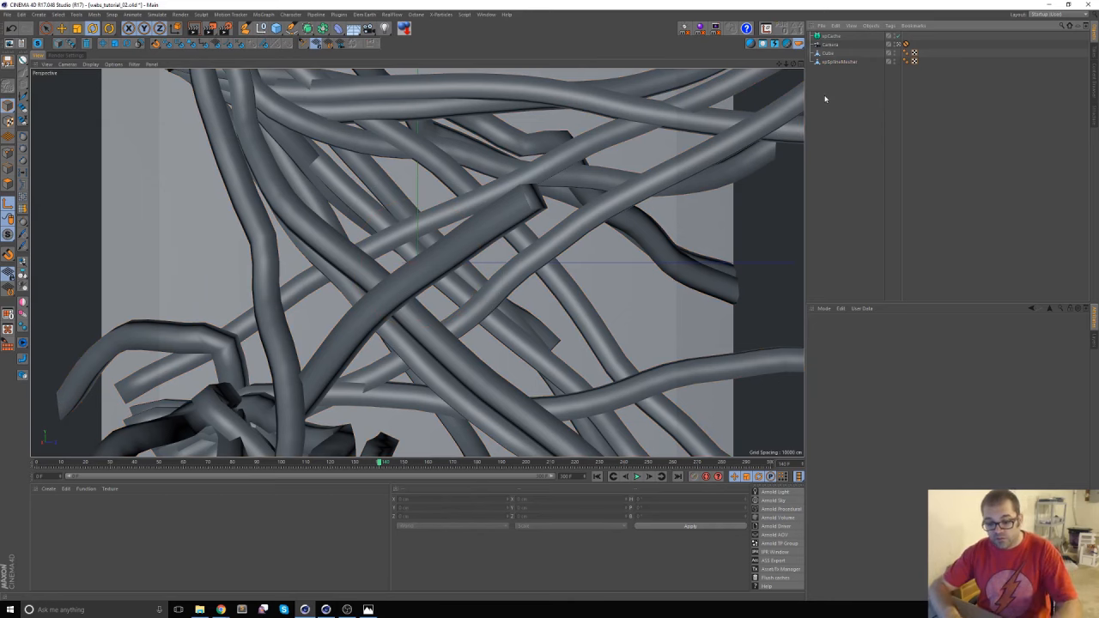
# Add a new xpEmitter to the scene and rewind the timeline to frame 0
pyautogui.hotkey('shift', 'c')
pyautogui.write('xp')
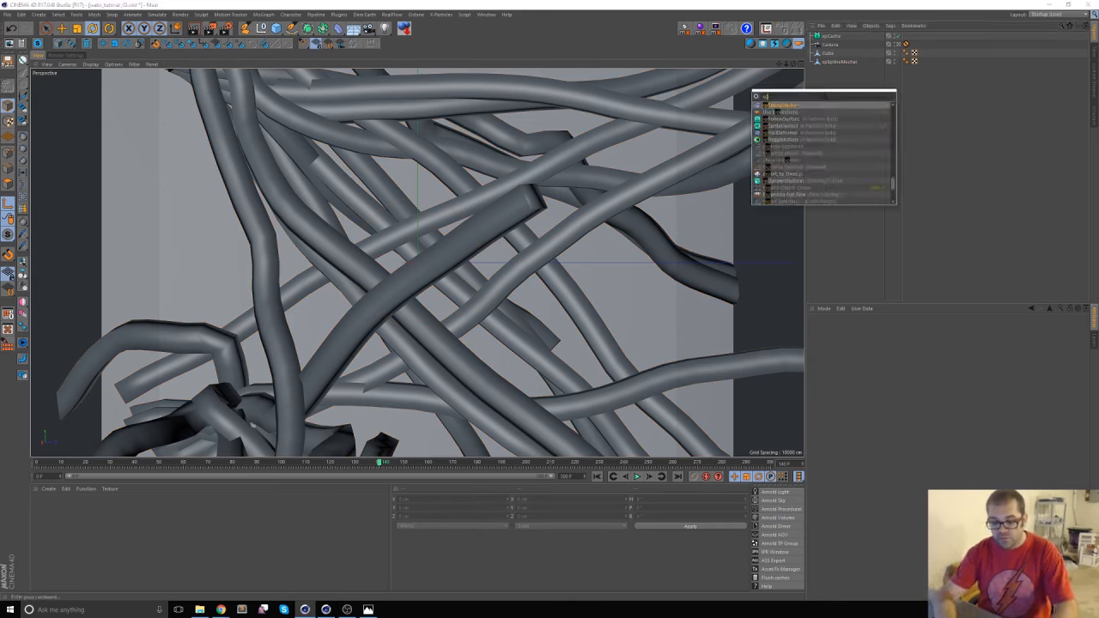
pyautogui.write('em')
pyautogui.press('Return')
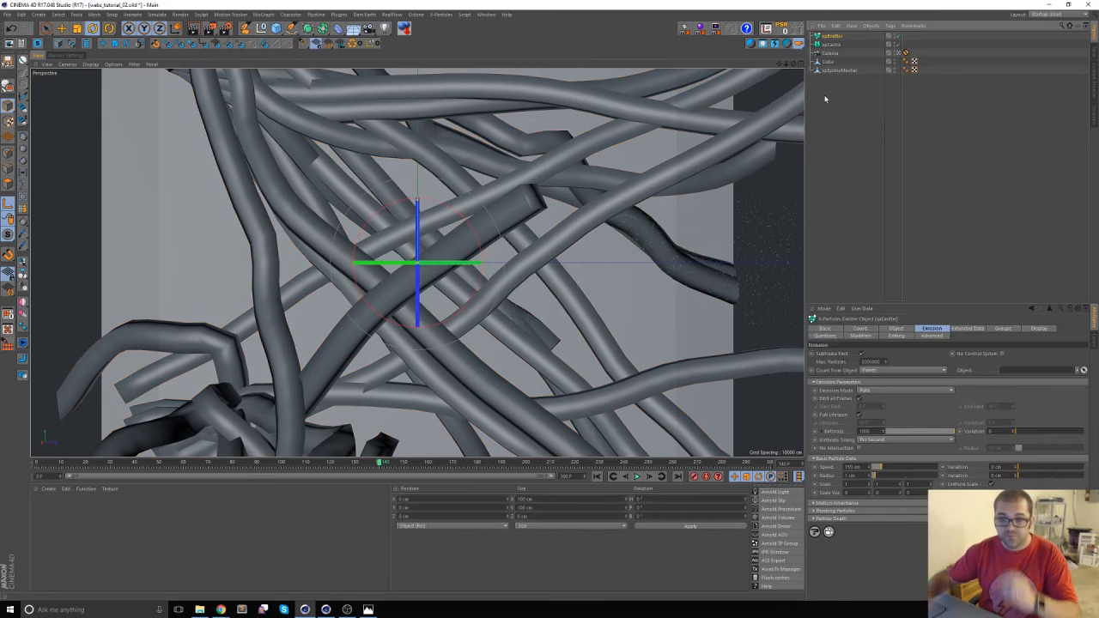
pyautogui.click(596, 477)
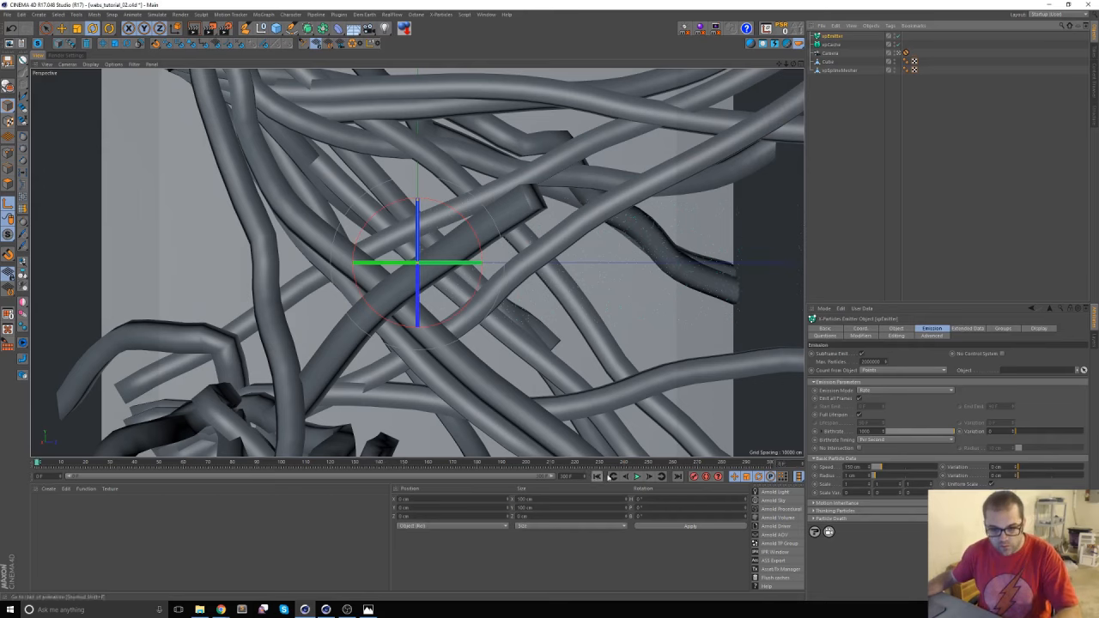
# Set the new emitter's Emitter Shape to Object
pyautogui.click(897, 329)
pyautogui.click(867, 363)
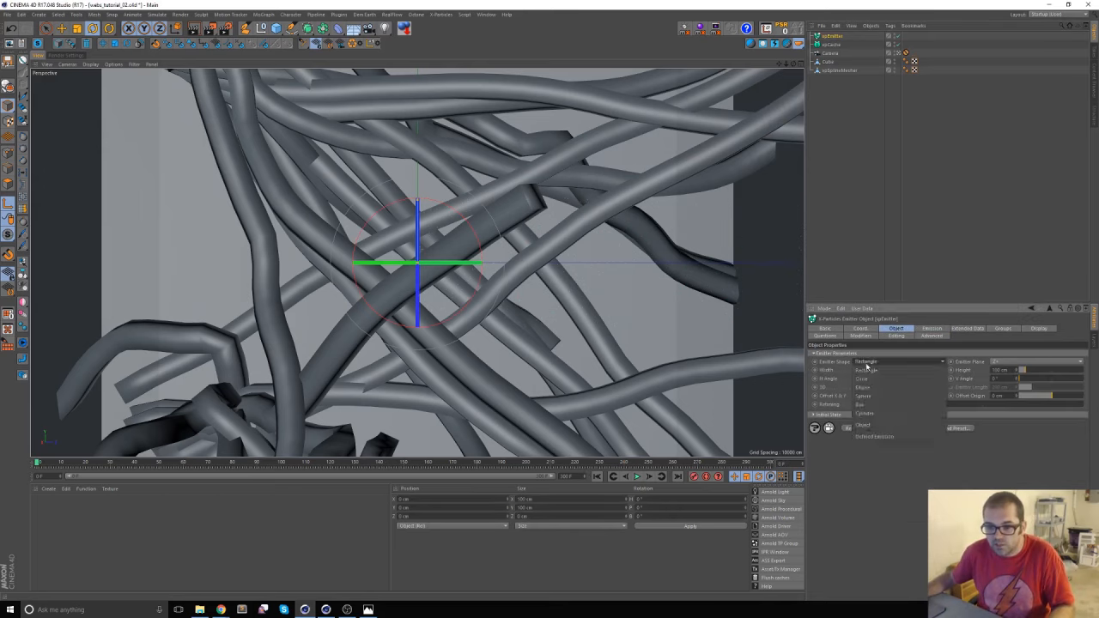
pyautogui.click(862, 424)
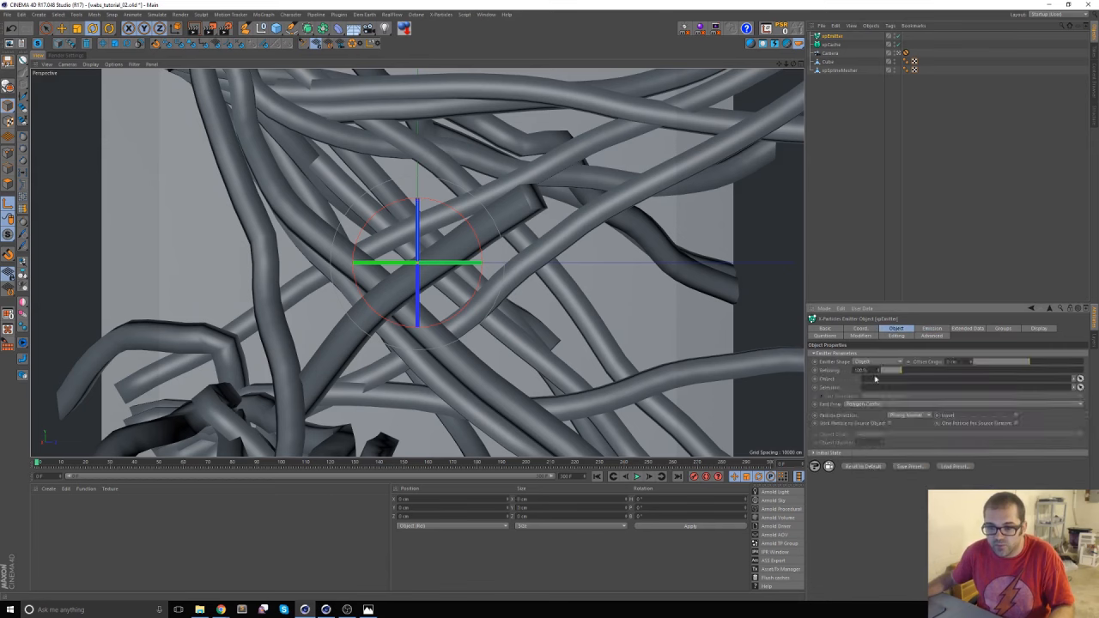
# Rename the converted web mesh superawesomething_web and move the emitter directly above it in the object list
pyautogui.click(835, 70)
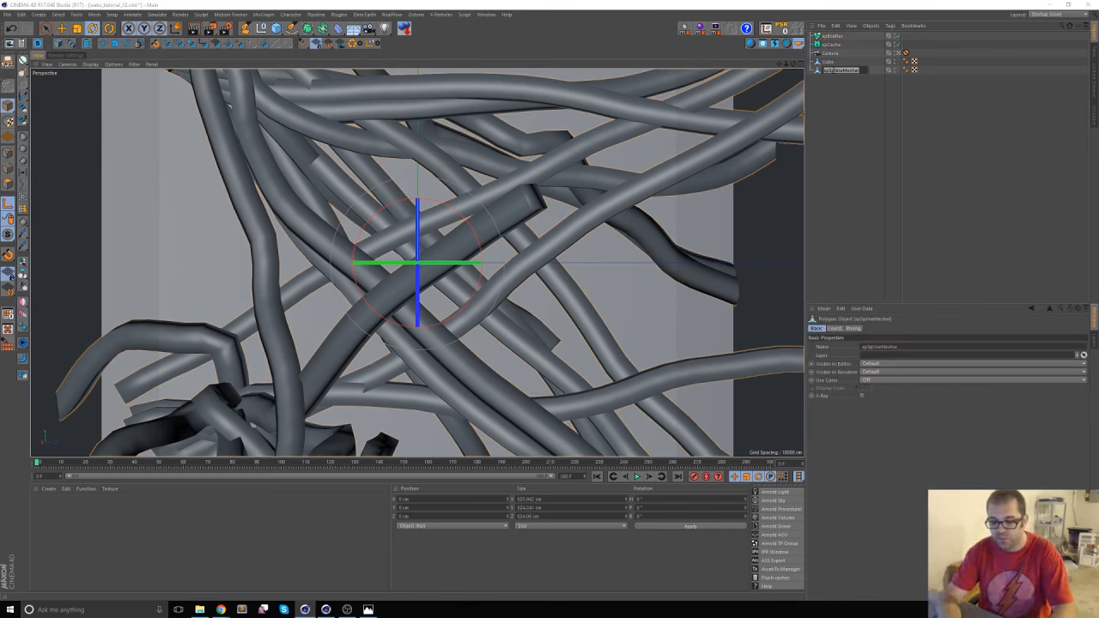
pyautogui.write('cop')
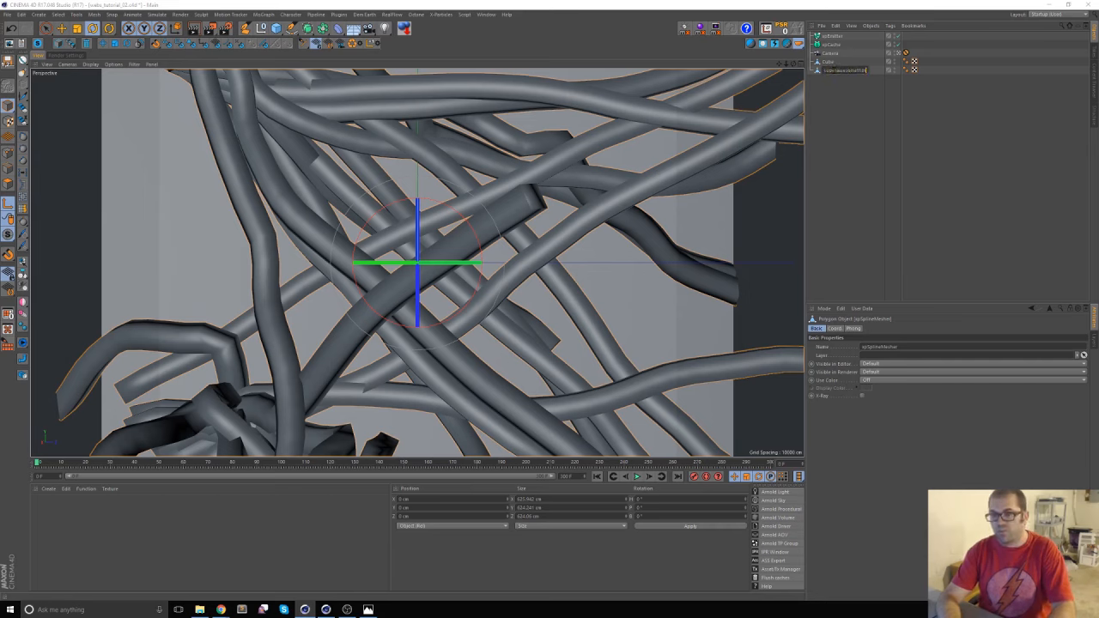
pyautogui.press('Return')
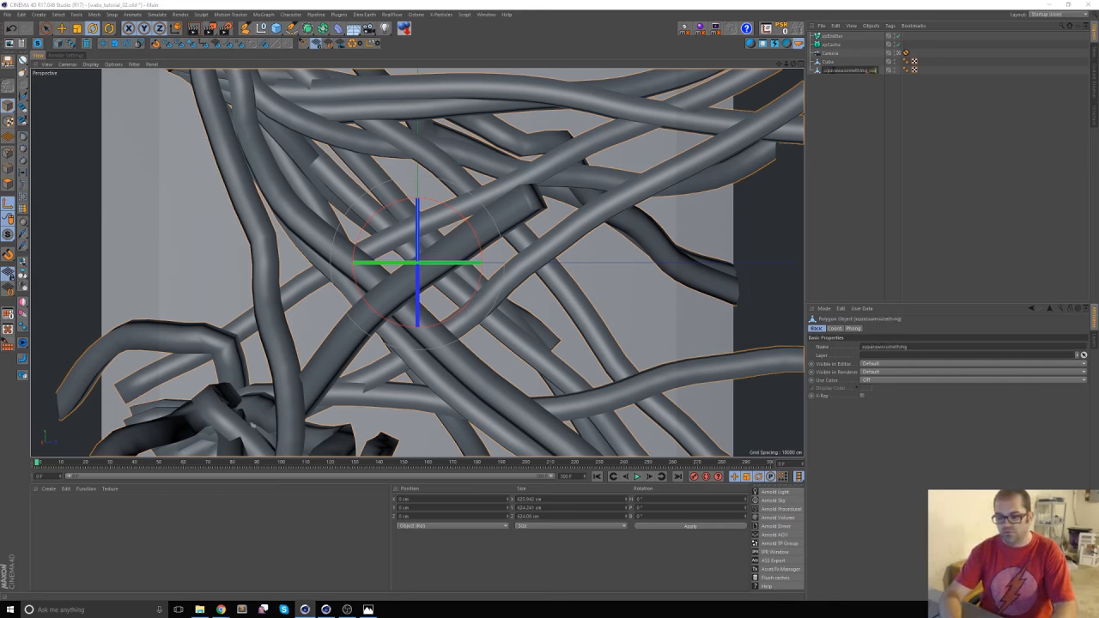
pyautogui.press('Return')
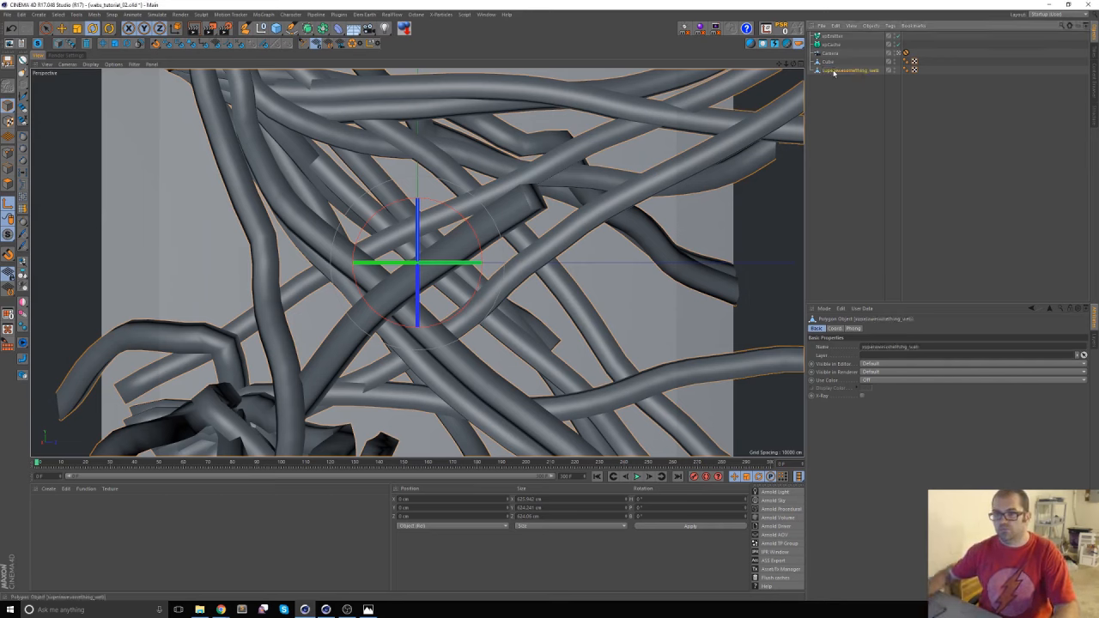
pyautogui.moveTo(833, 37); pyautogui.dragTo(831, 87)
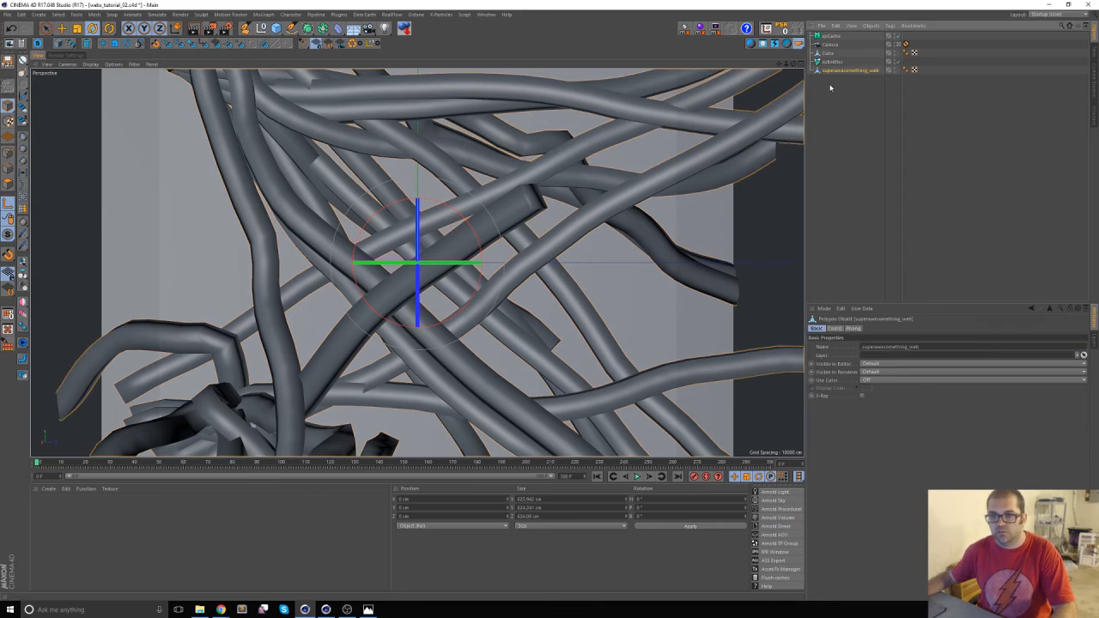
# Assign superawesomething_web as the new emitter's source object and set its Emission Mode to Shot
pyautogui.click(830, 63)
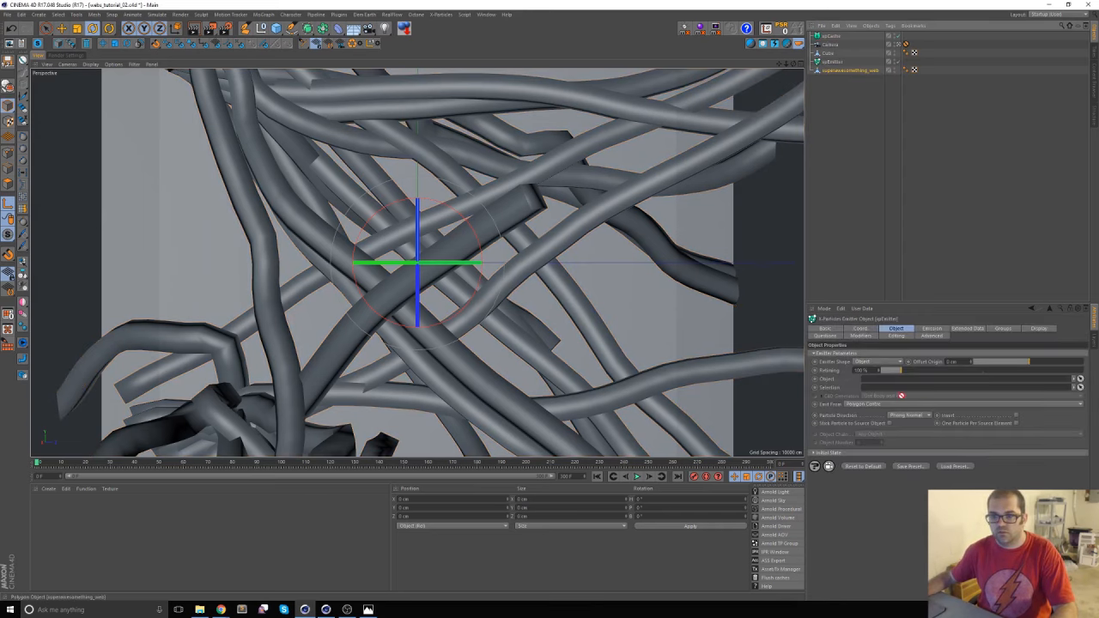
pyautogui.moveTo(900, 387); pyautogui.dragTo(898, 379)
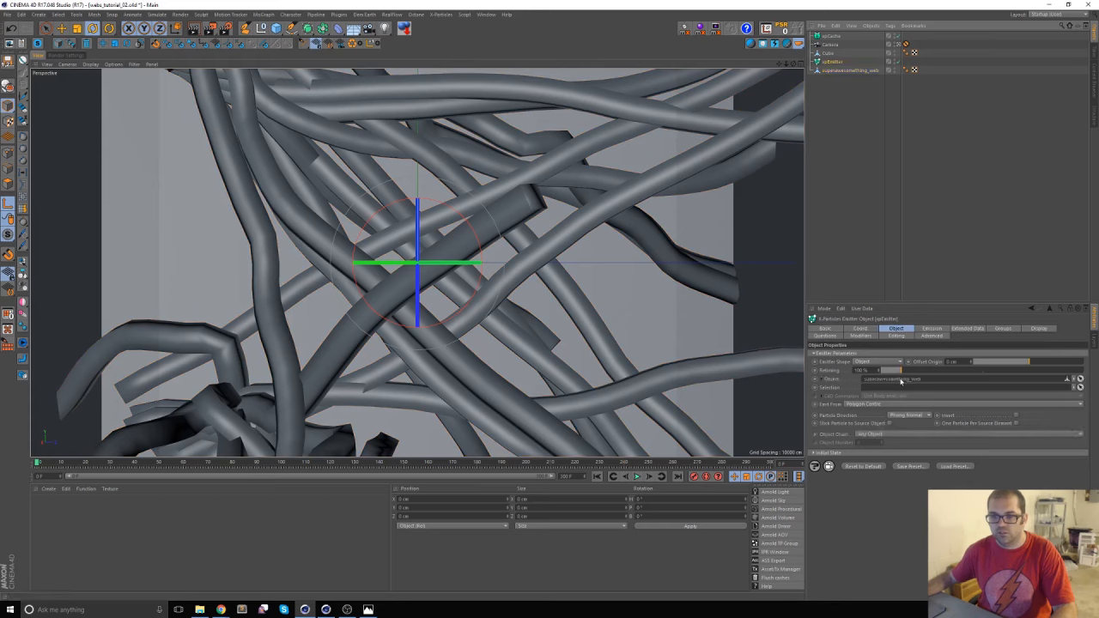
pyautogui.click(931, 329)
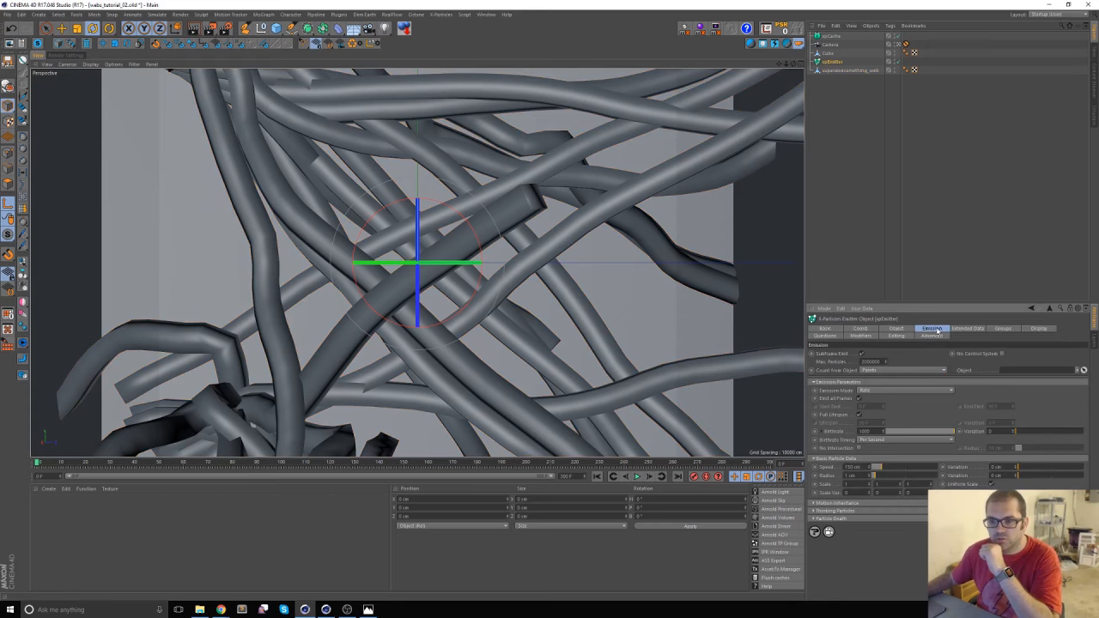
pyautogui.click(865, 390)
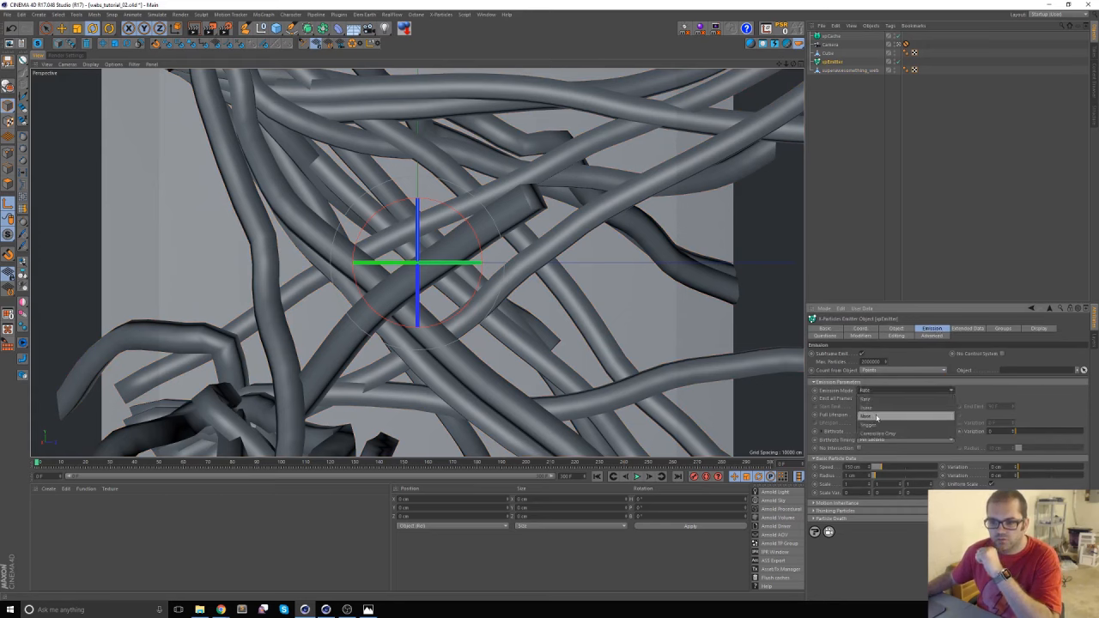
pyautogui.click(875, 418)
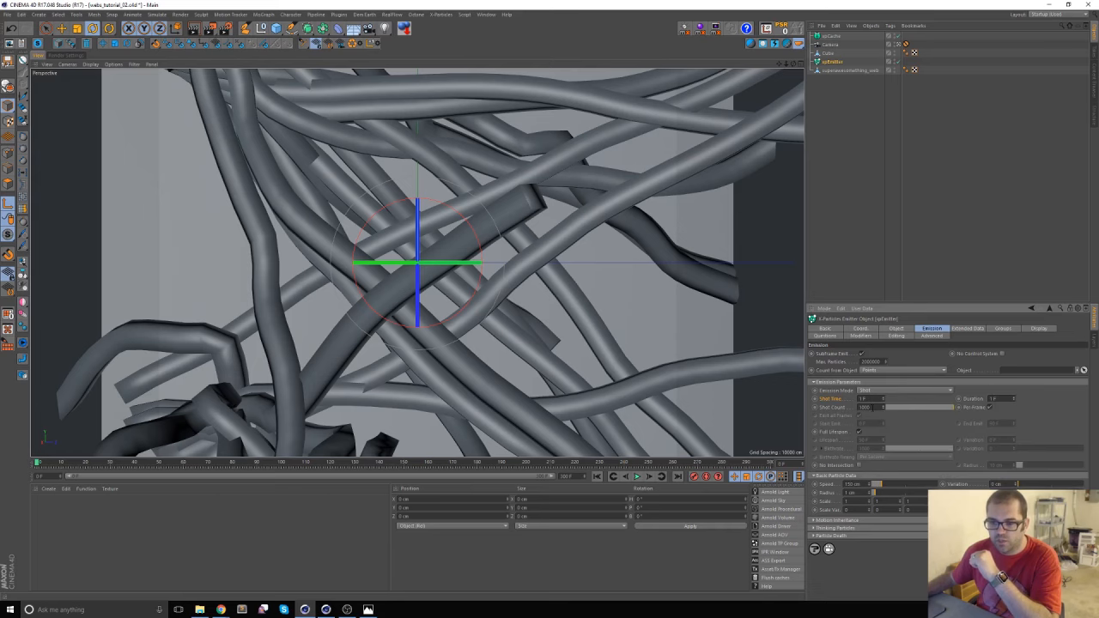
# Set the emitter's Shot Count to 50000
pyautogui.doubleClick(864, 407)
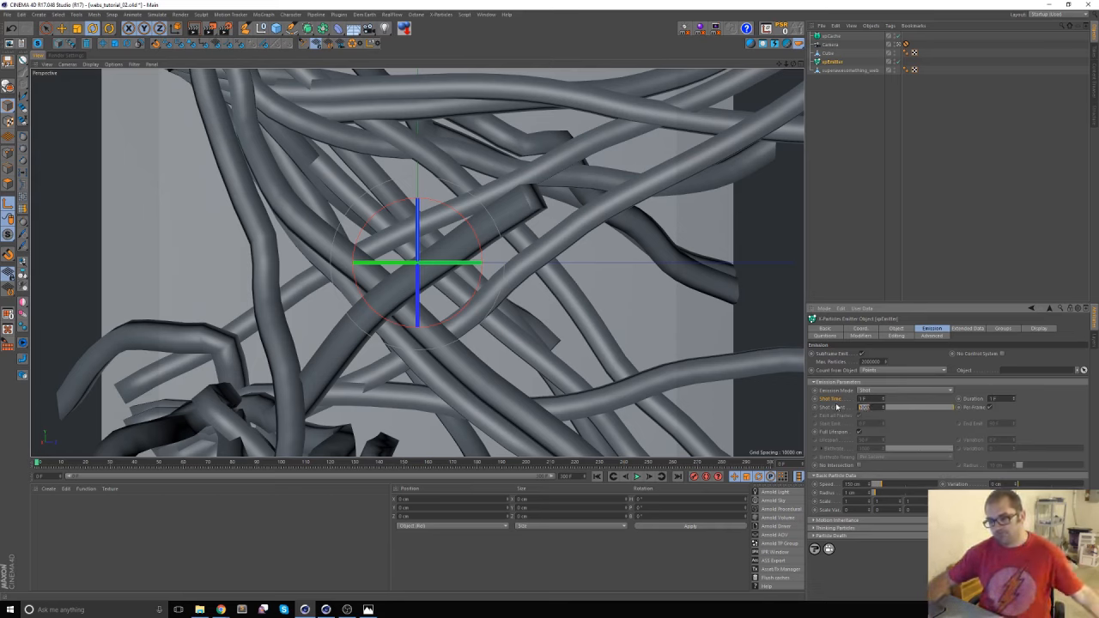
pyautogui.write('50000')
pyautogui.press('Return')
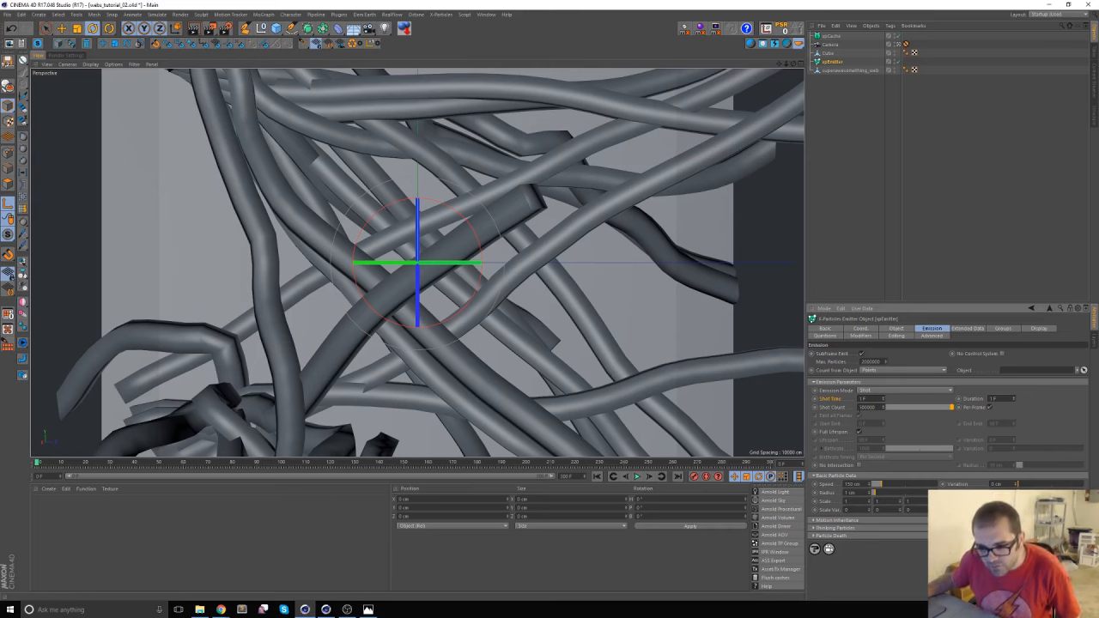
pyautogui.moveTo(874, 408); pyautogui.dragTo(832, 413)
pyautogui.write('50000')
pyautogui.press('Return')
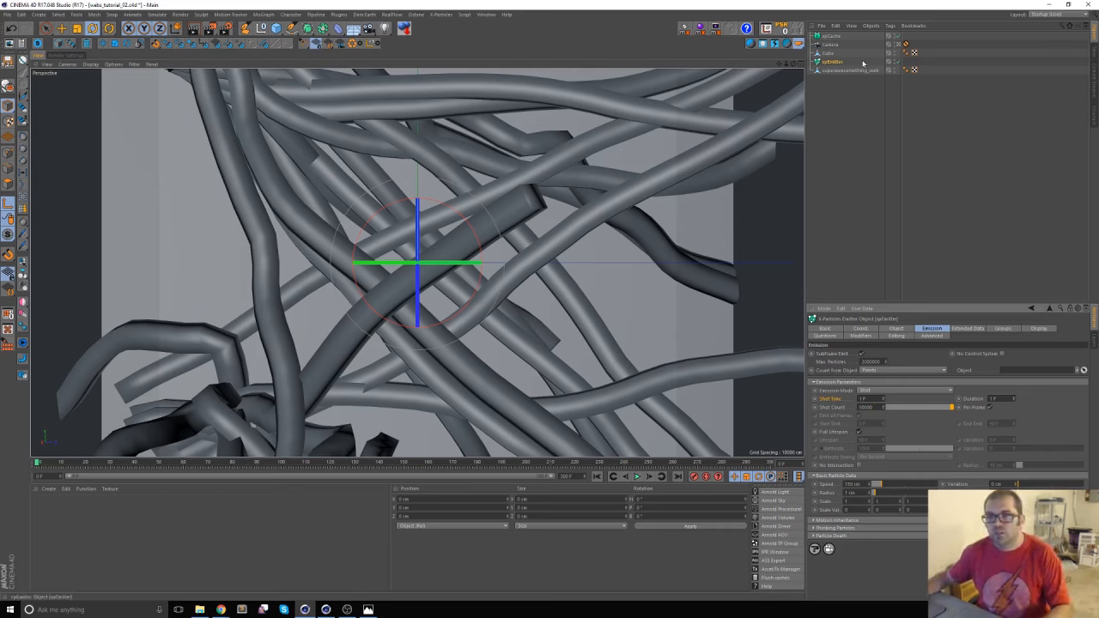
# Hide the superawesomething_web mesh and step through the first frames to check the emitted particles, returning to the start
pyautogui.keyDown('alt'); pyautogui.click(894, 71); pyautogui.keyUp('alt')
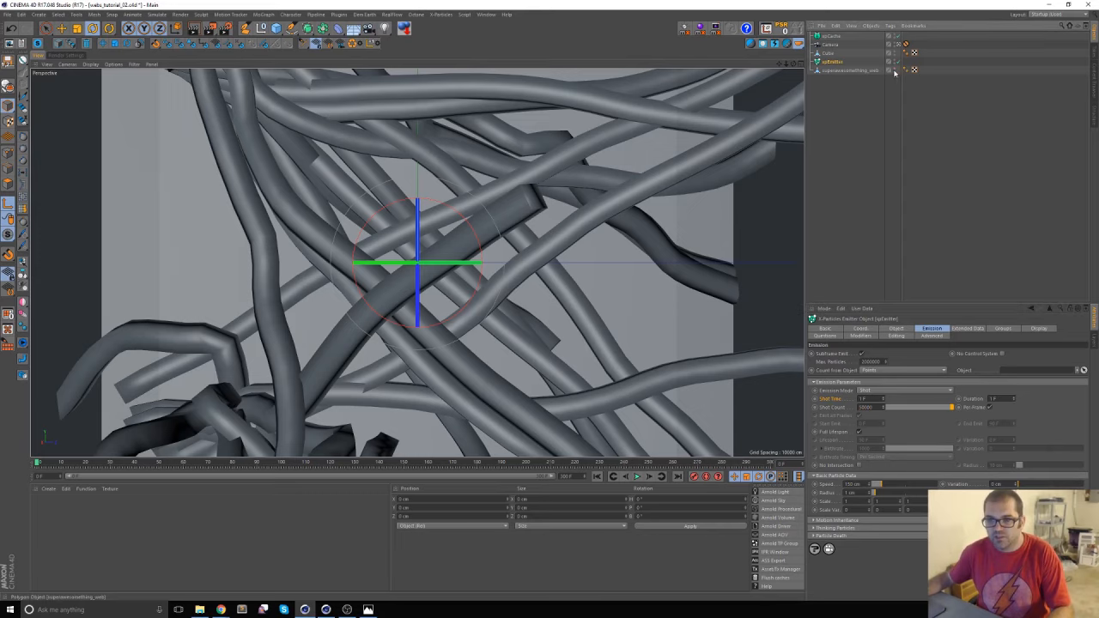
pyautogui.keyDown('alt'); pyautogui.click(894, 72); pyautogui.keyUp('alt')
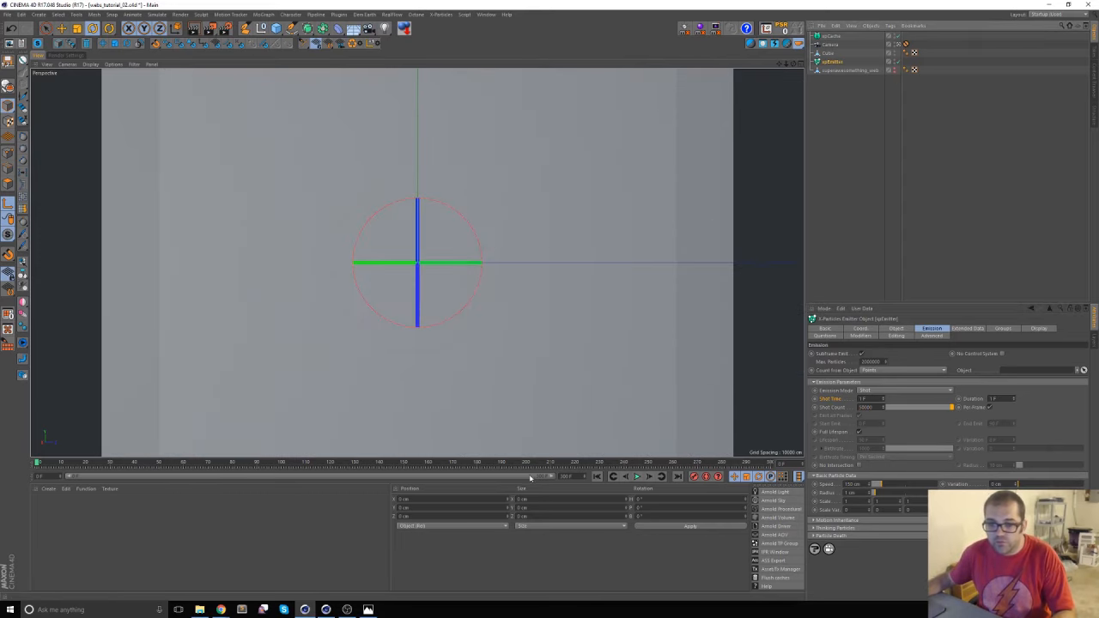
pyautogui.click(649, 477)
pyautogui.click(649, 477)
pyautogui.click(649, 477)
pyautogui.click(649, 477)
pyautogui.click(649, 477)
pyautogui.click(649, 477)
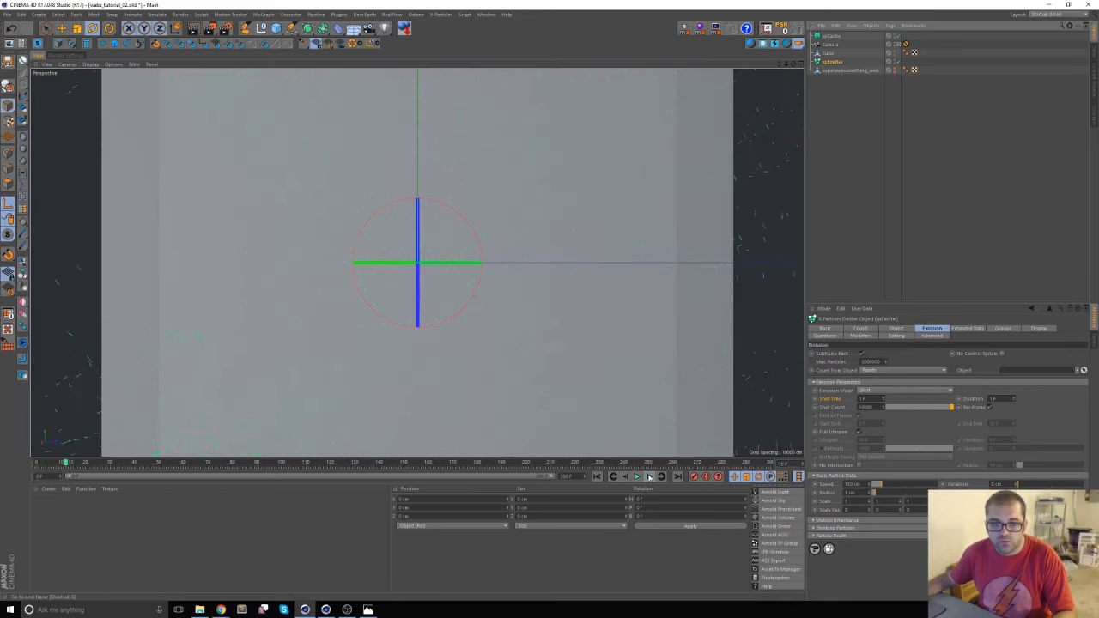
pyautogui.click(648, 478)
pyautogui.click(604, 476)
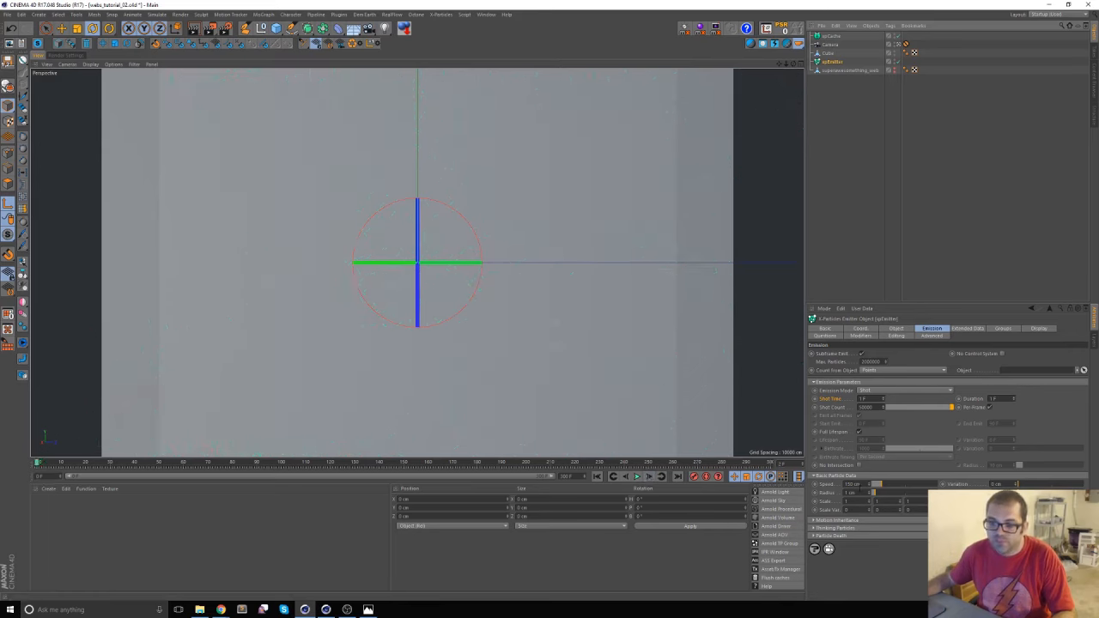
# Set the emitter's particle Speed to 0 cm and play the first frames of the simulation
pyautogui.moveTo(856, 485); pyautogui.dragTo(810, 488)
pyautogui.write('0')
pyautogui.press('Return')
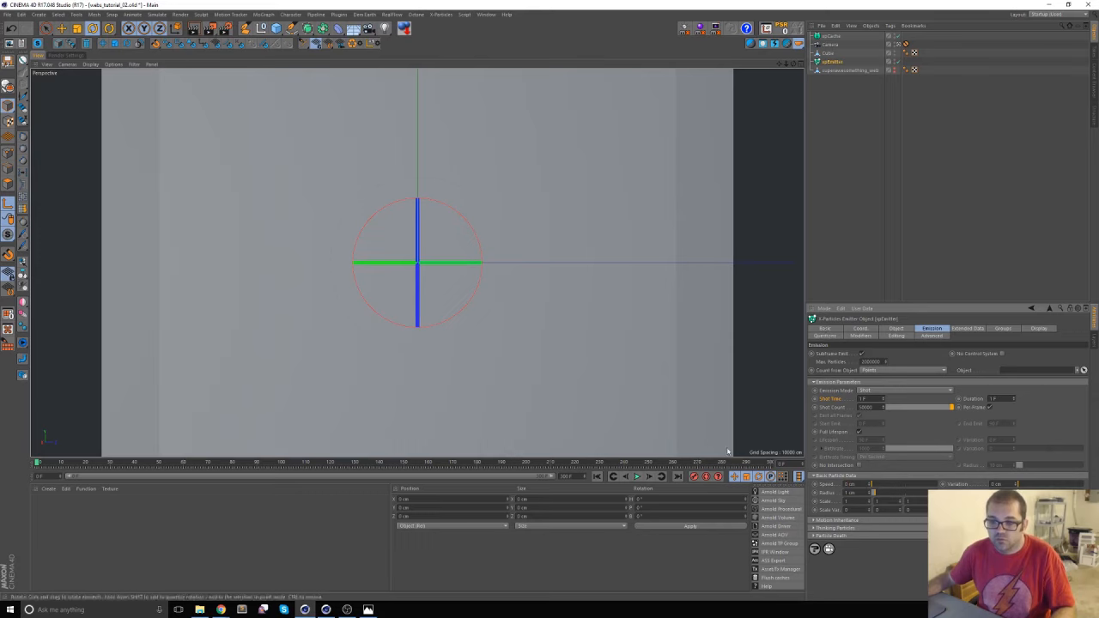
pyautogui.click(636, 476)
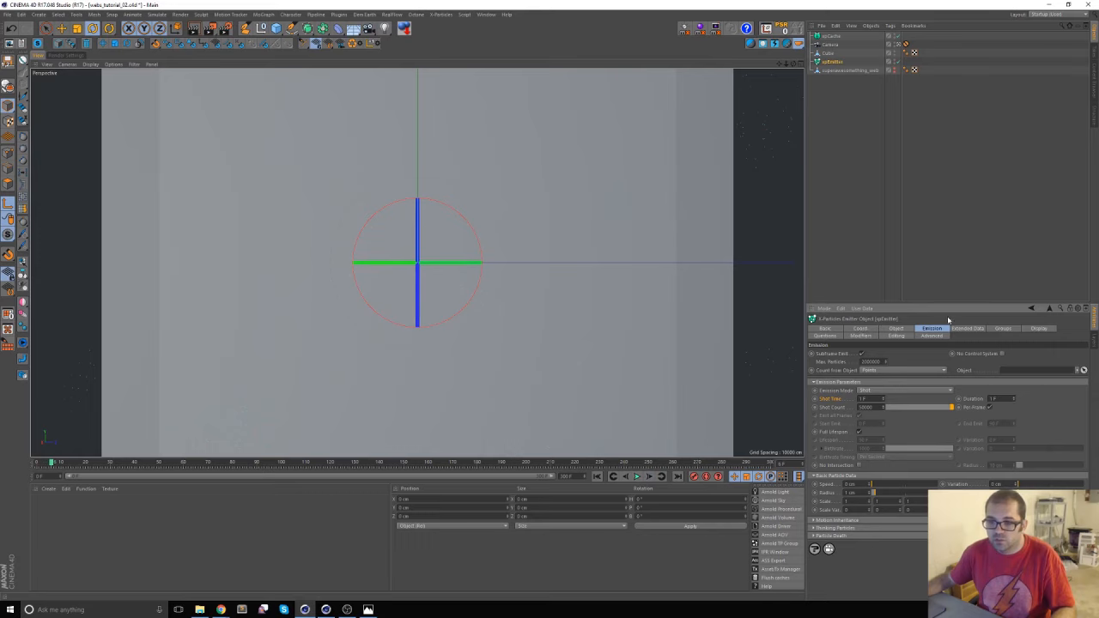
# Display the emitter's particles as orange Spheres and step through the opening frames, ending back at frame 0
pyautogui.click(1036, 329)
pyautogui.click(880, 362)
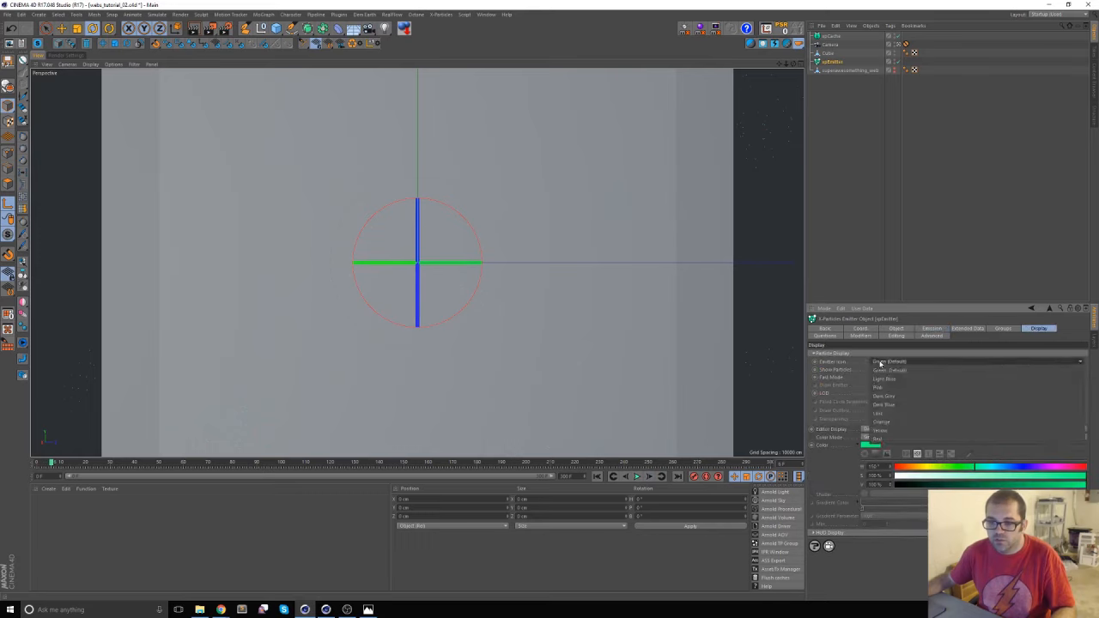
pyautogui.click(878, 363)
pyautogui.click(880, 430)
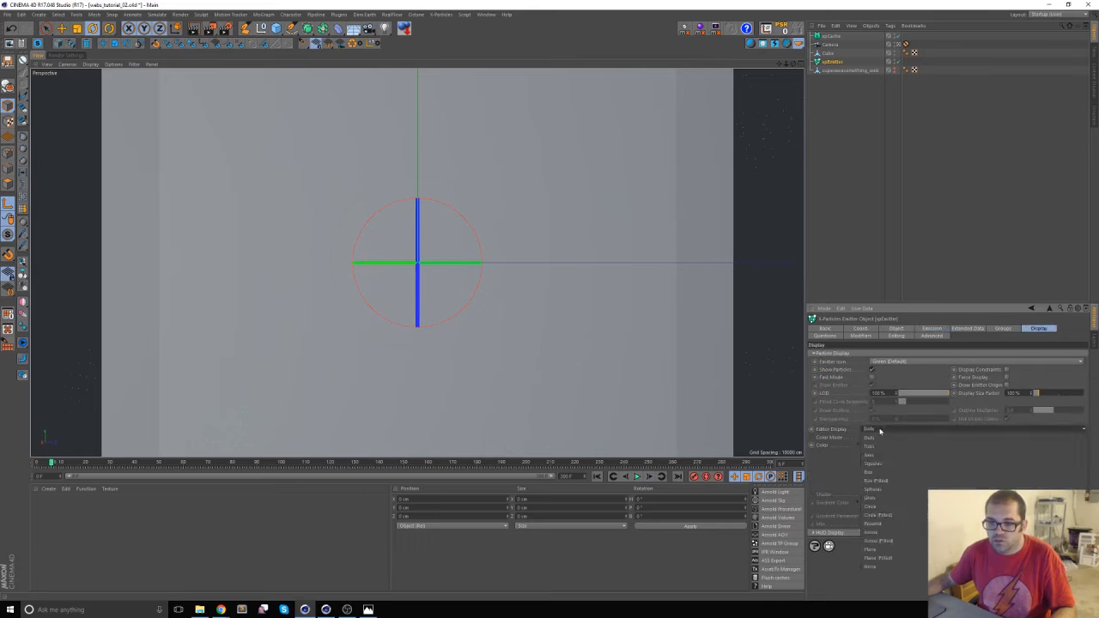
pyautogui.click(884, 491)
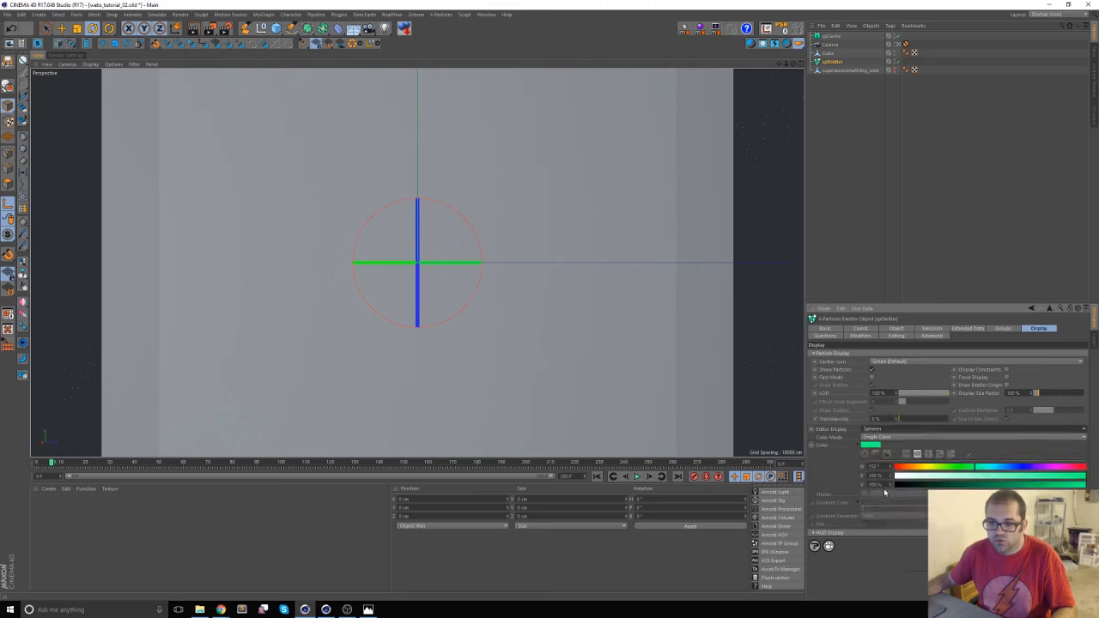
pyautogui.moveTo(908, 467); pyautogui.dragTo(905, 466)
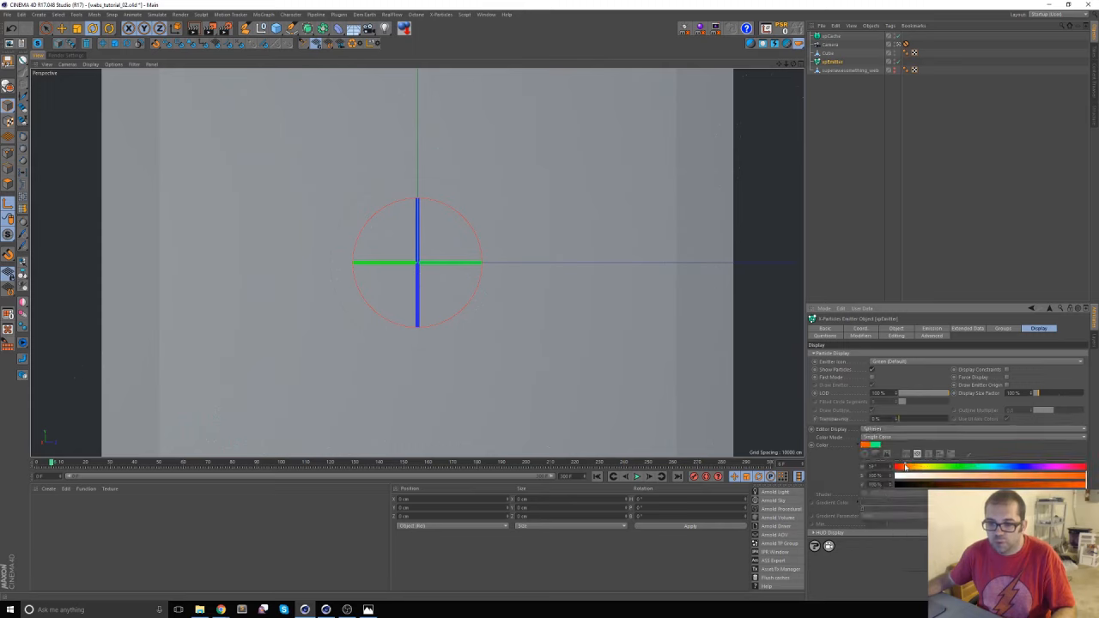
pyautogui.click(597, 476)
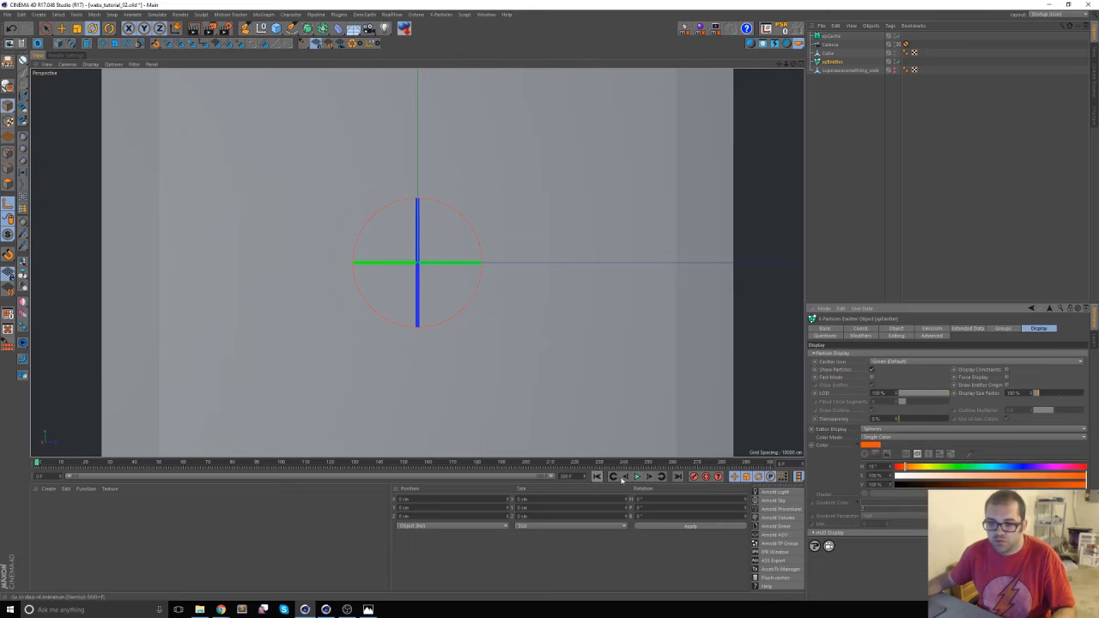
pyautogui.click(650, 479)
pyautogui.click(650, 478)
pyautogui.click(650, 479)
pyautogui.click(598, 477)
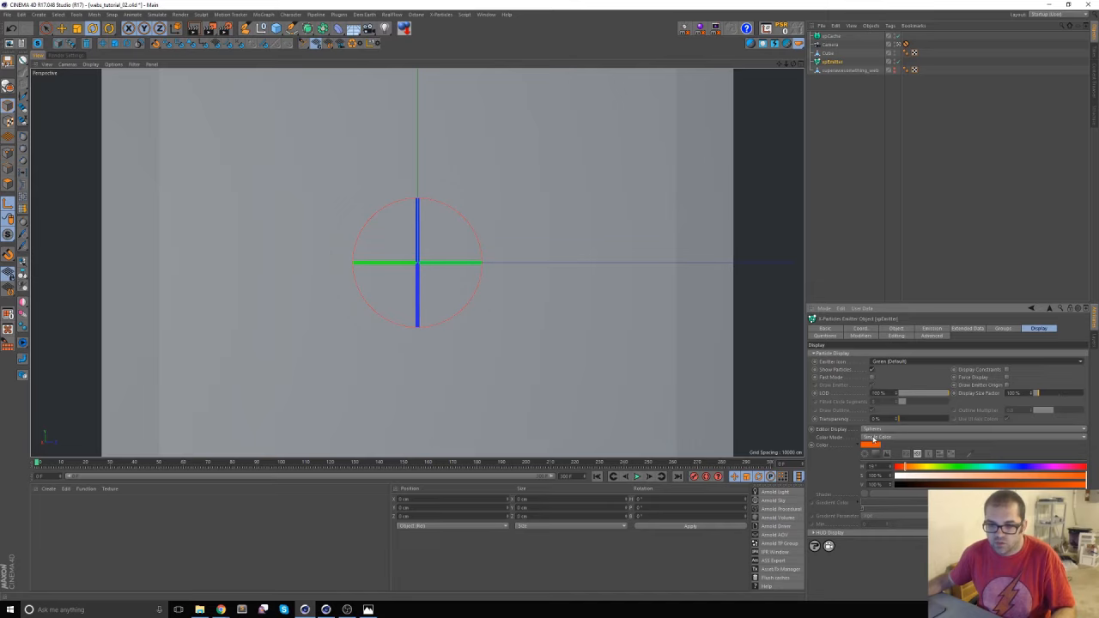
# Switch the particles' Editor Display to Circle (Filled) and slightly adjust the hue of their orange colour
pyautogui.click(872, 429)
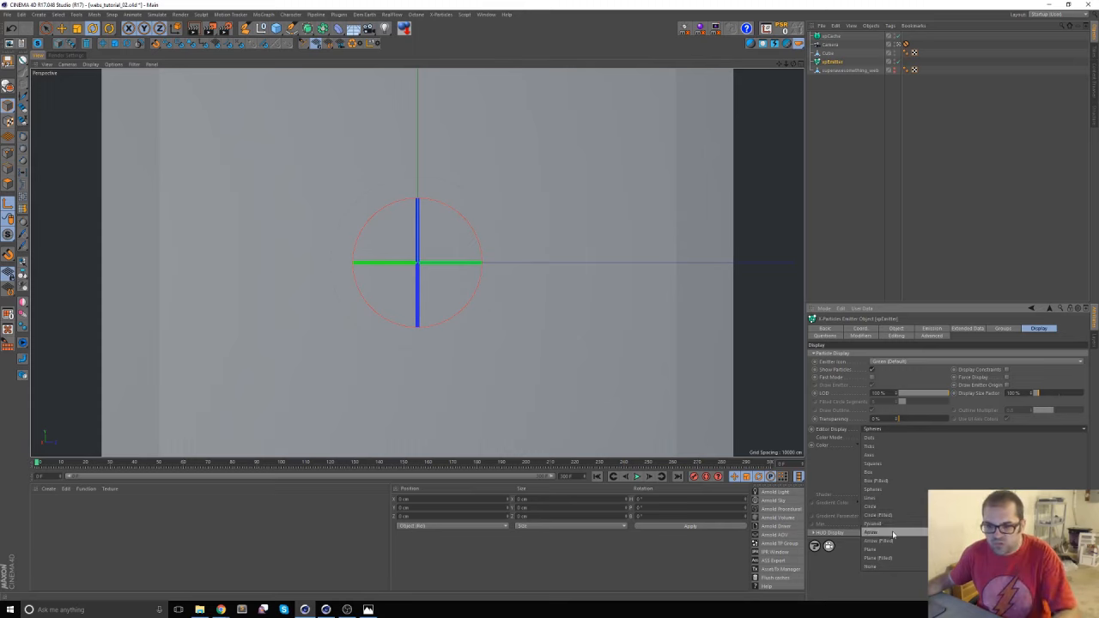
pyautogui.click(868, 515)
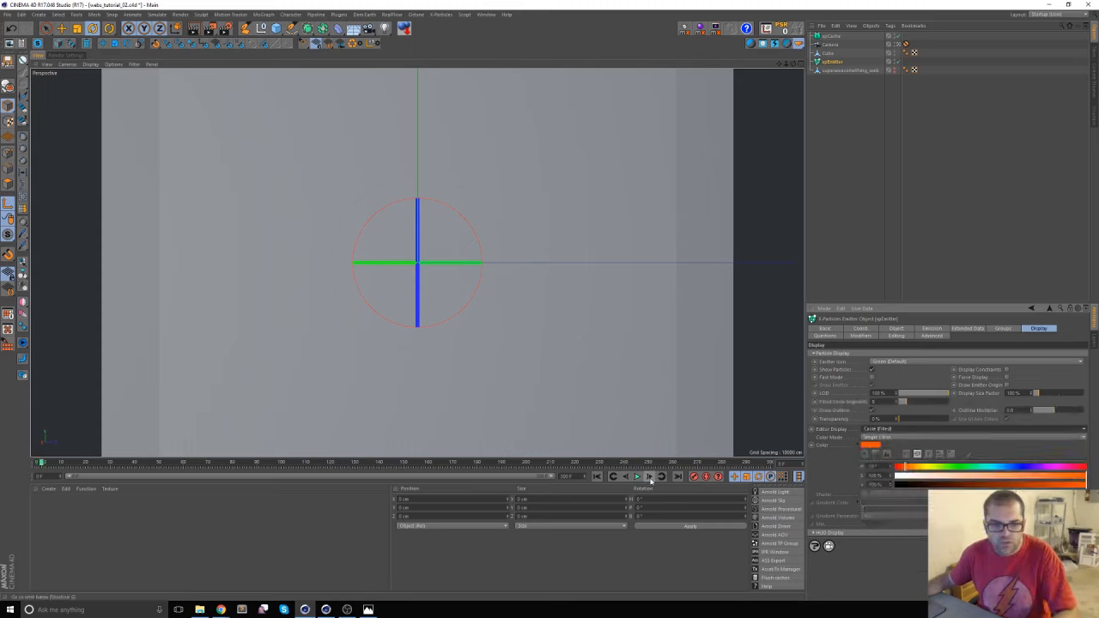
pyautogui.moveTo(862, 445); pyautogui.dragTo(850, 450)
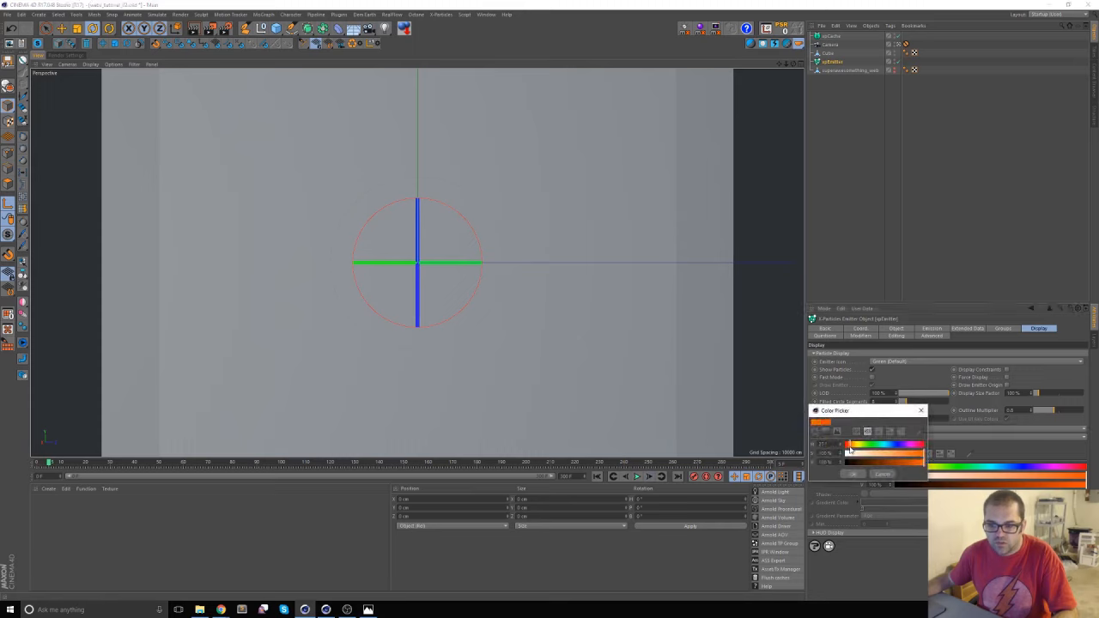
pyautogui.click(850, 474)
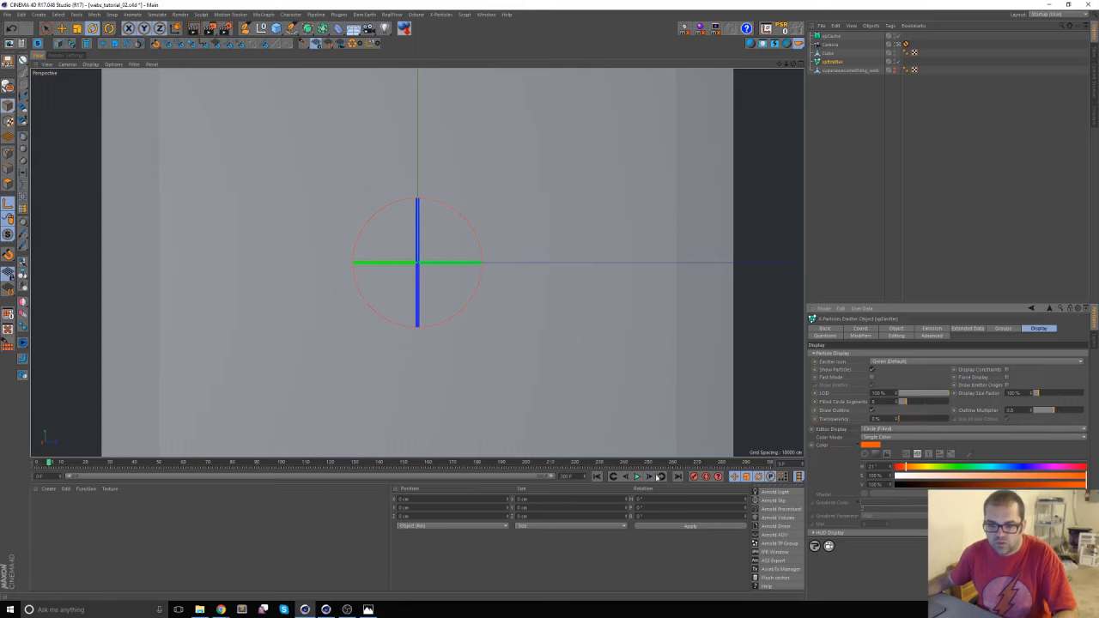
# Play the simulation briefly from frame 0 to check how the particles cover the web
pyautogui.click(595, 478)
pyautogui.click(637, 477)
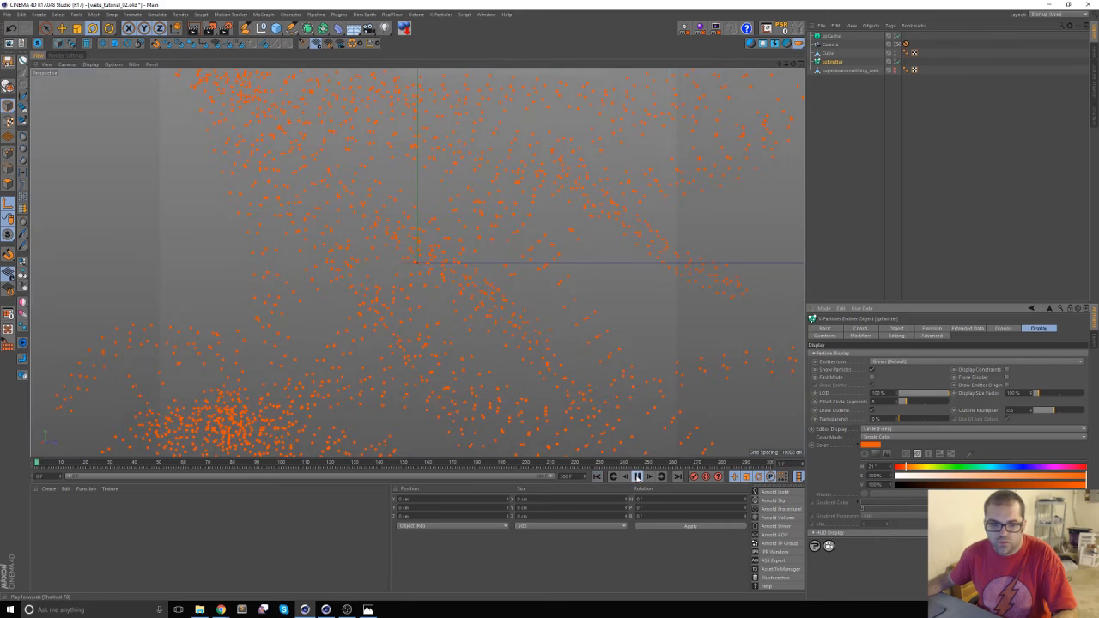
pyautogui.click(637, 477)
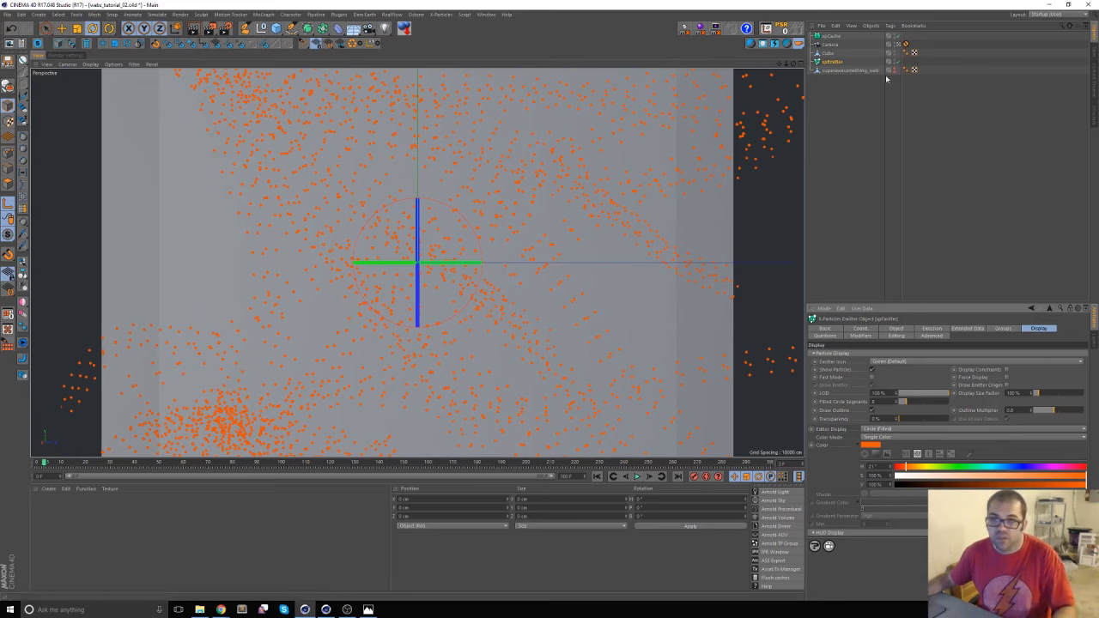
# Duplicate the xpEmitter directly above the web mesh and review the copy's object and emission settings
pyautogui.keyDown('ctrl'); pyautogui.moveTo(840, 63); pyautogui.dragTo(840, 67); pyautogui.keyUp('ctrl')
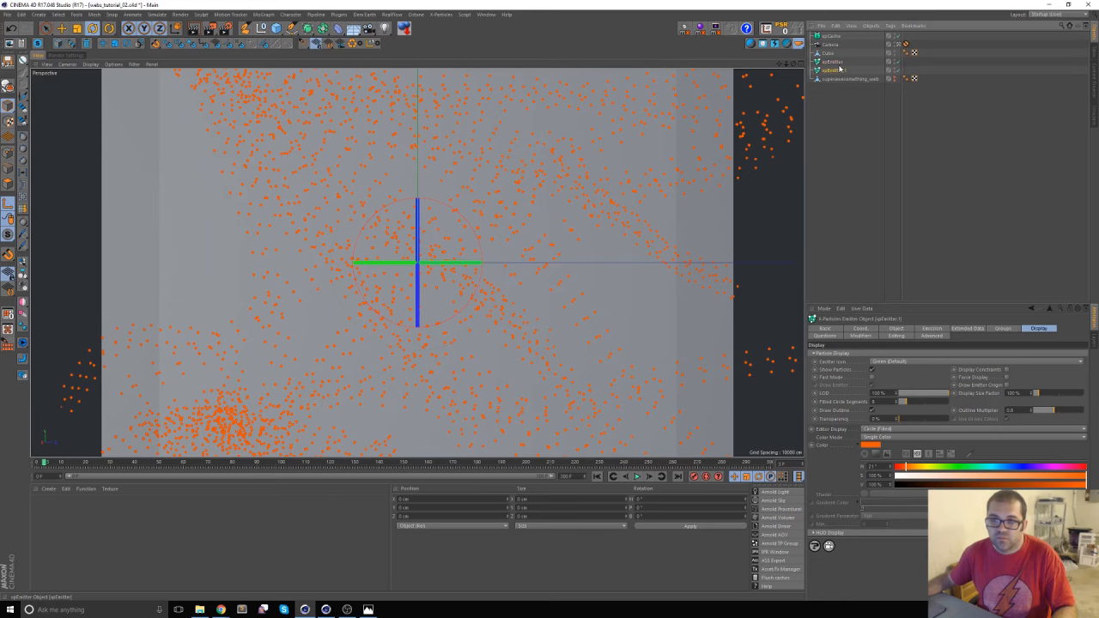
pyautogui.click(901, 329)
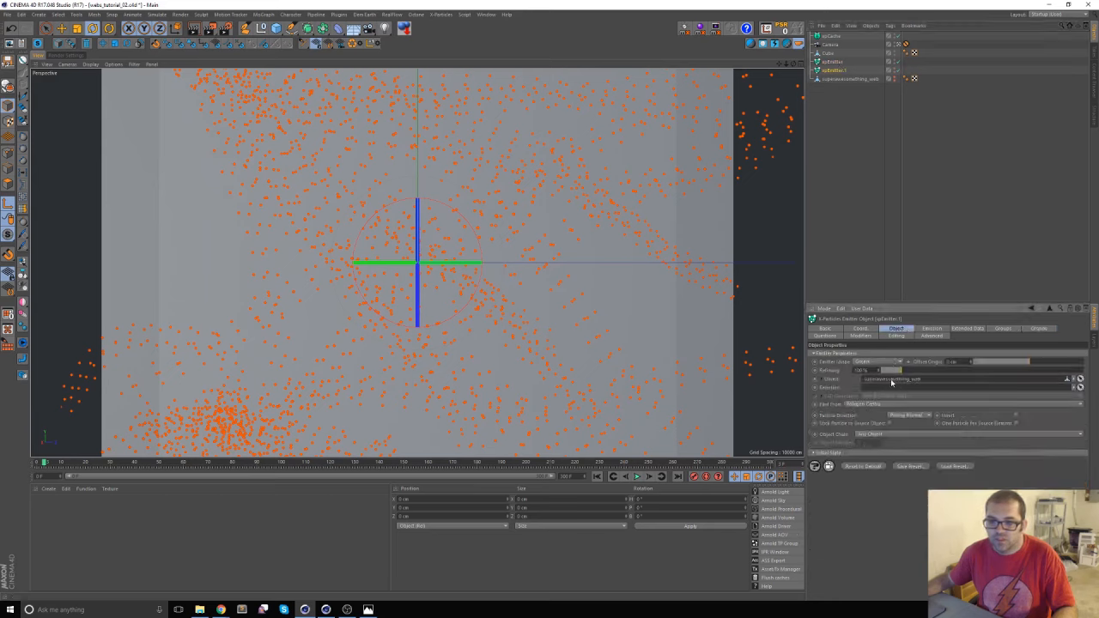
pyautogui.click(929, 328)
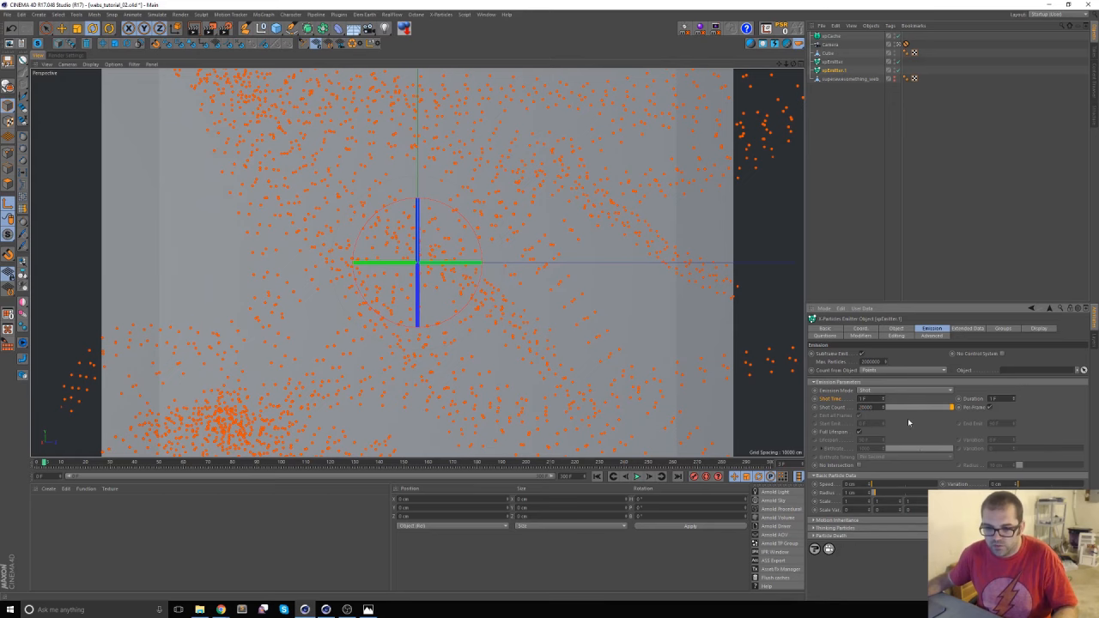
pyautogui.click(892, 330)
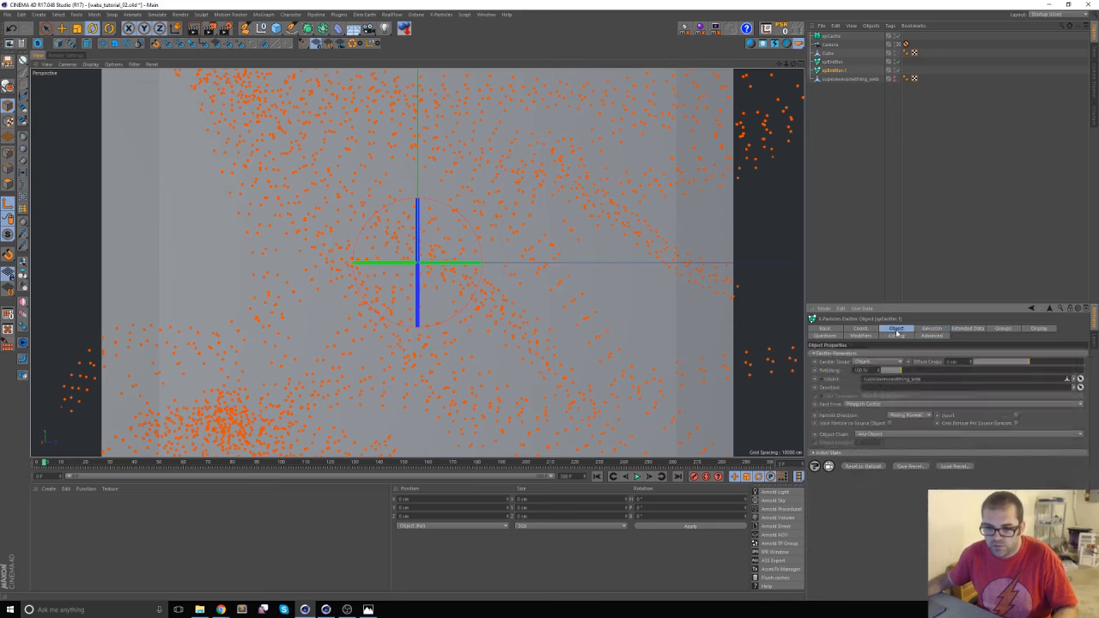
# Set the original emitter's Emit From to Object Volume and reselect the duplicate emitter at frame 0
pyautogui.click(844, 63)
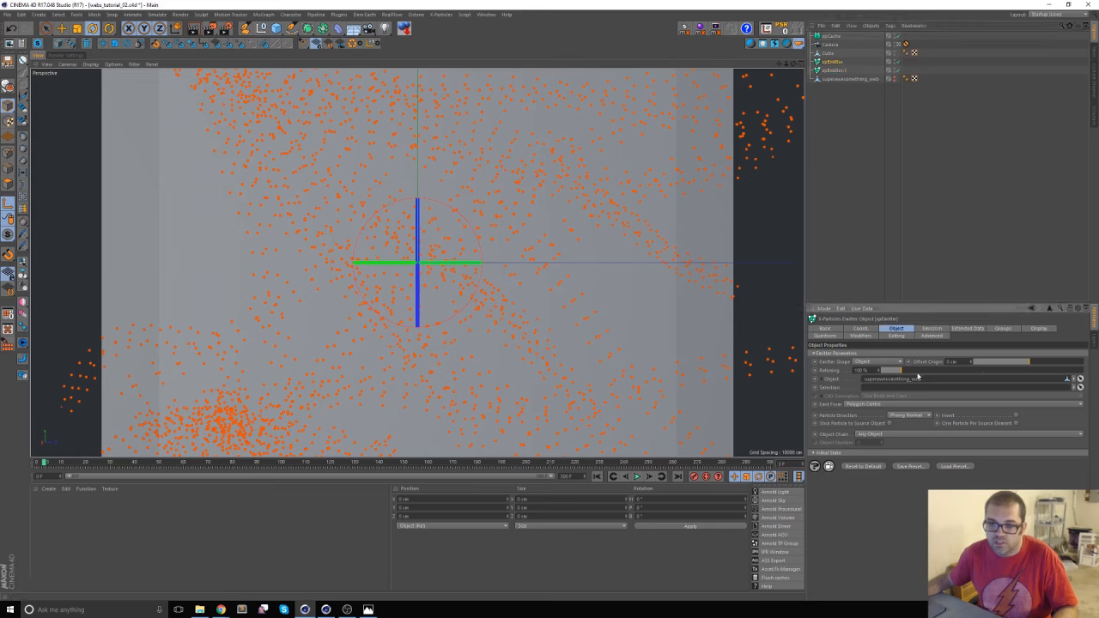
pyautogui.click(864, 401)
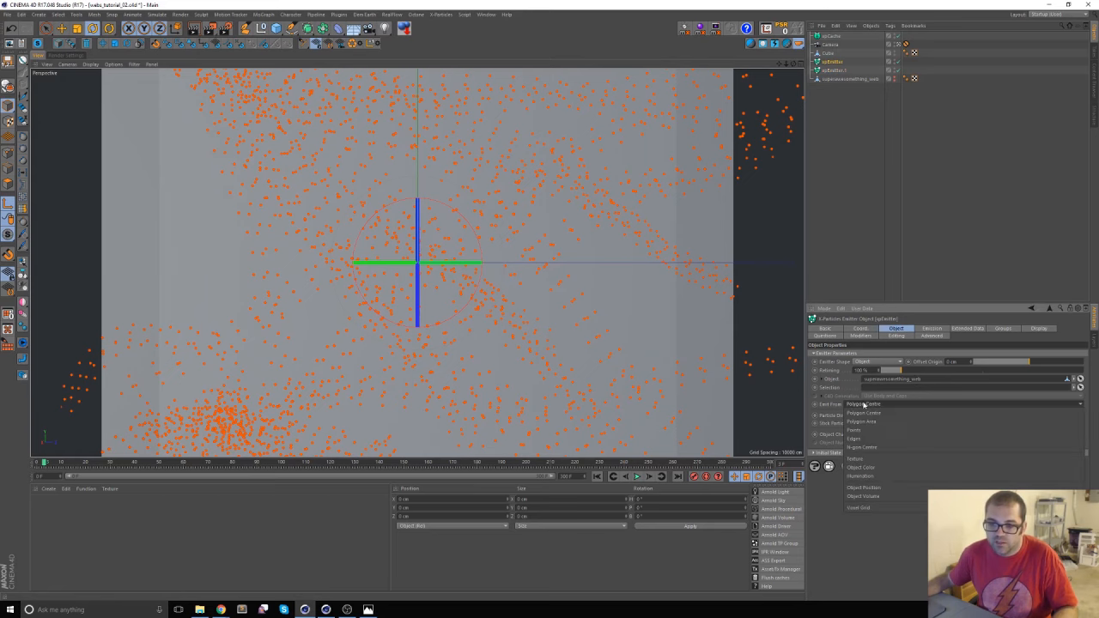
pyautogui.click(893, 498)
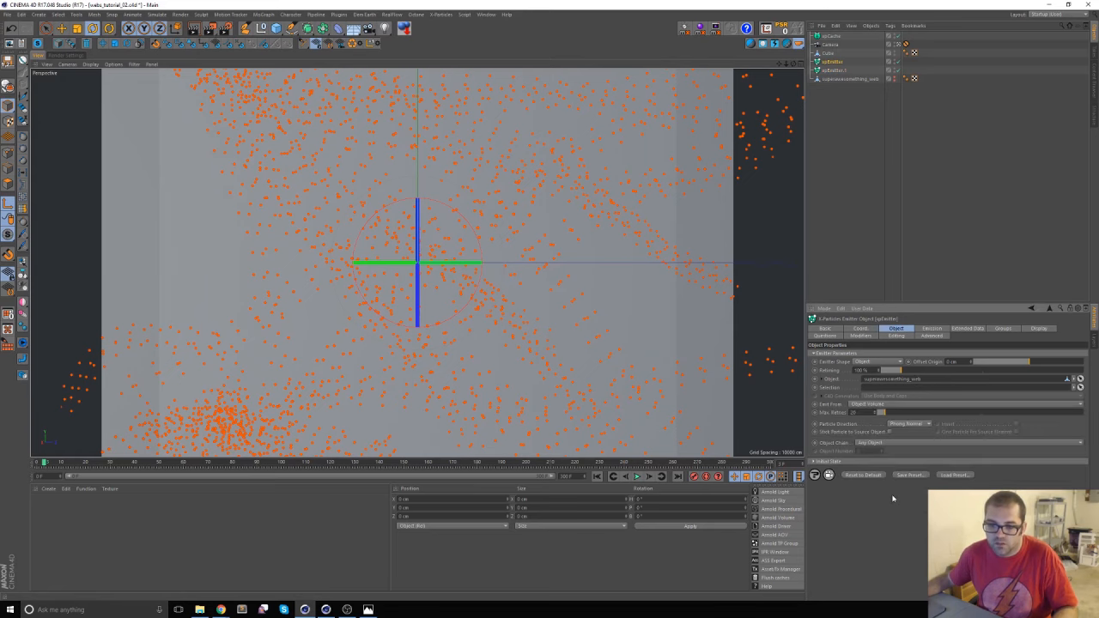
pyautogui.click(599, 477)
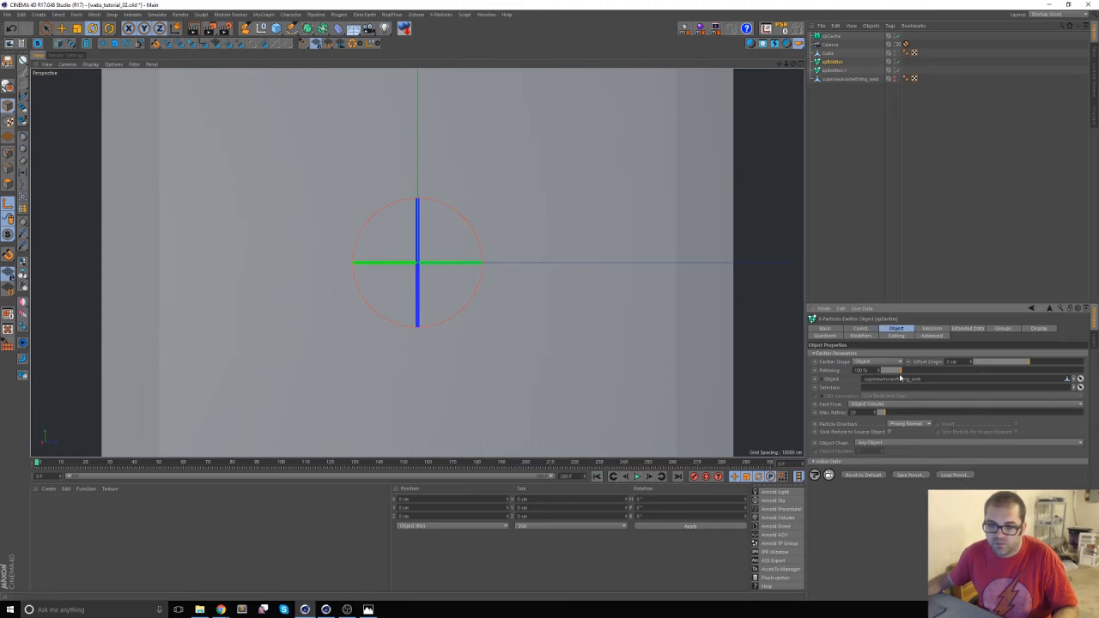
pyautogui.click(835, 72)
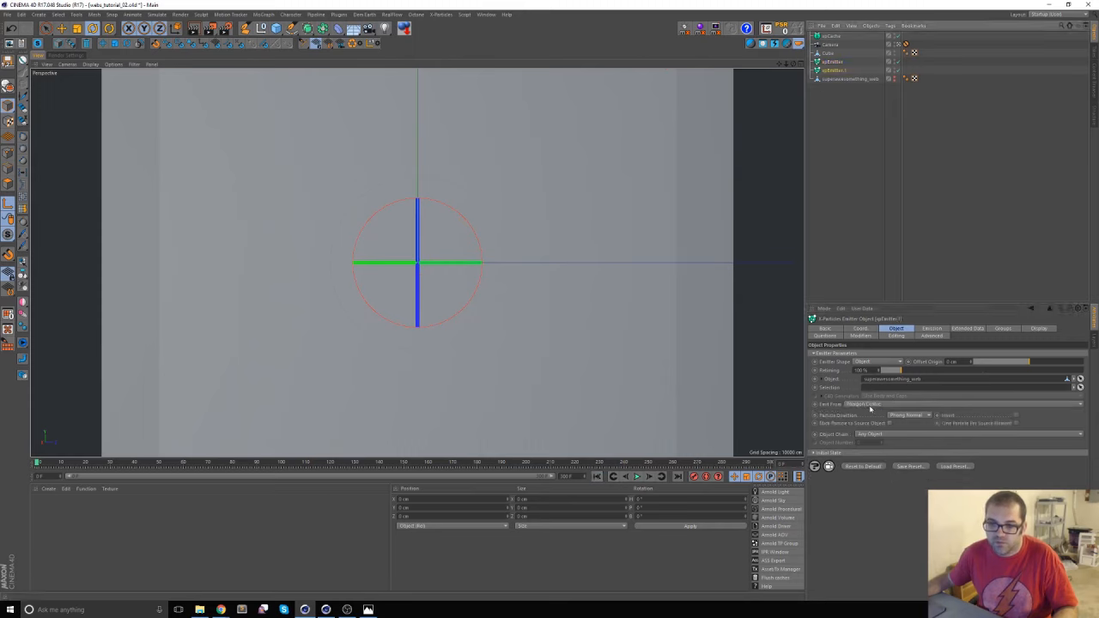
# Set the duplicate emitter's Emit From to Object Volume and run the simulation forward a few frames
pyautogui.click(869, 406)
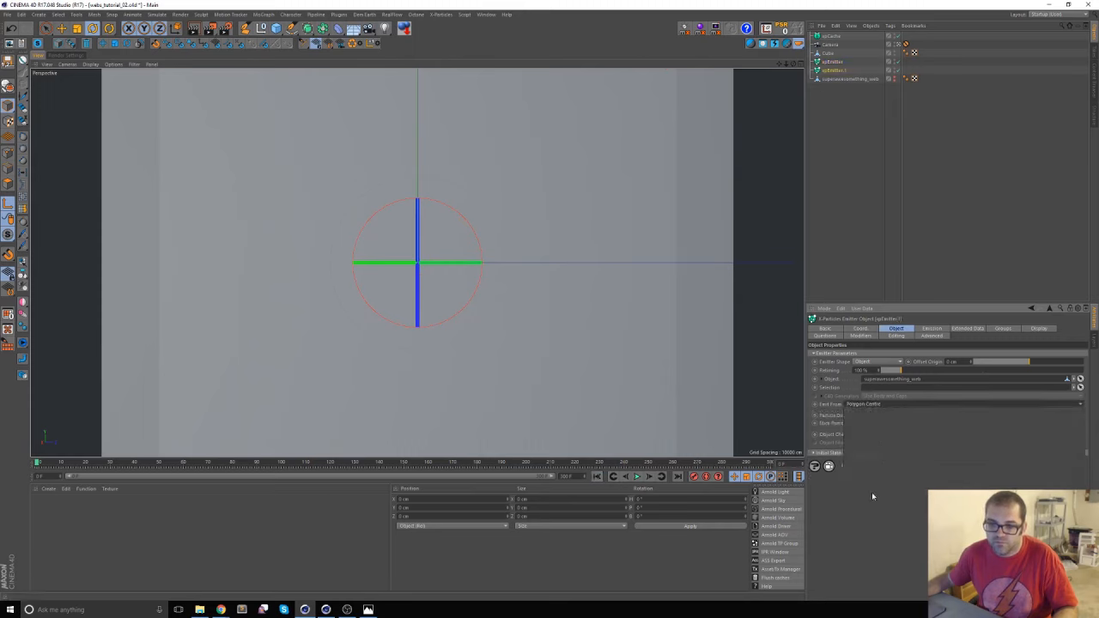
pyautogui.click(872, 496)
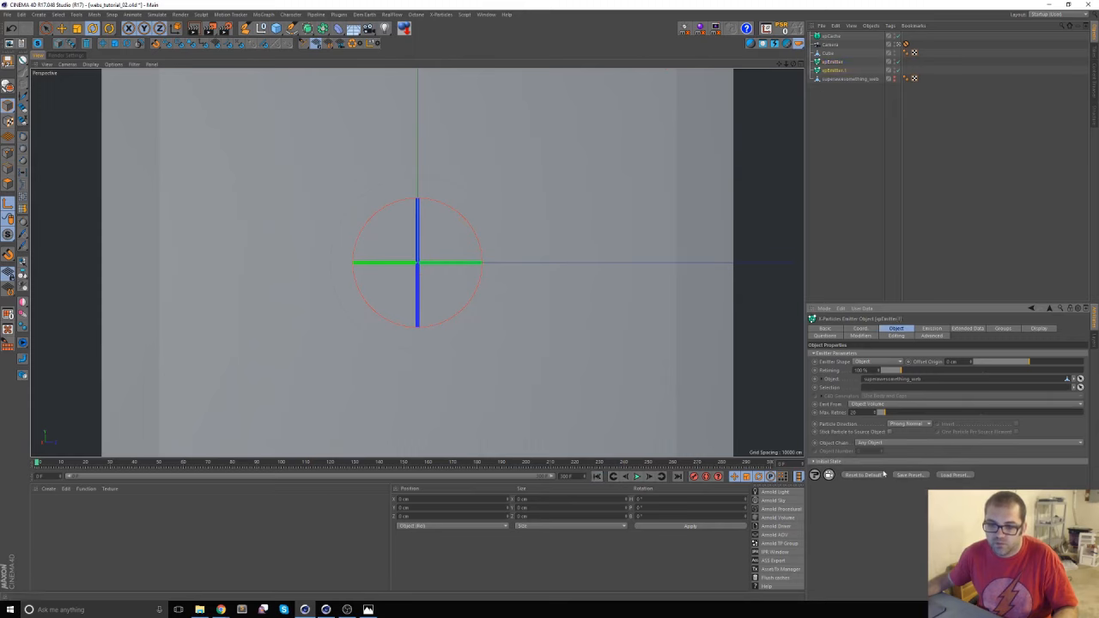
pyautogui.click(636, 477)
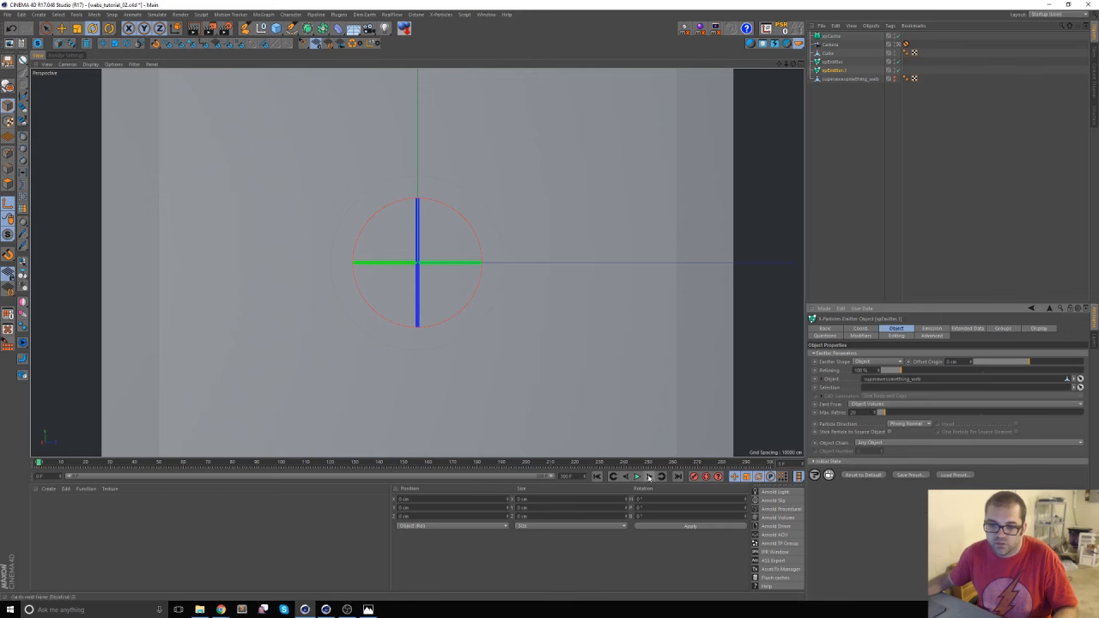
pyautogui.click(649, 477)
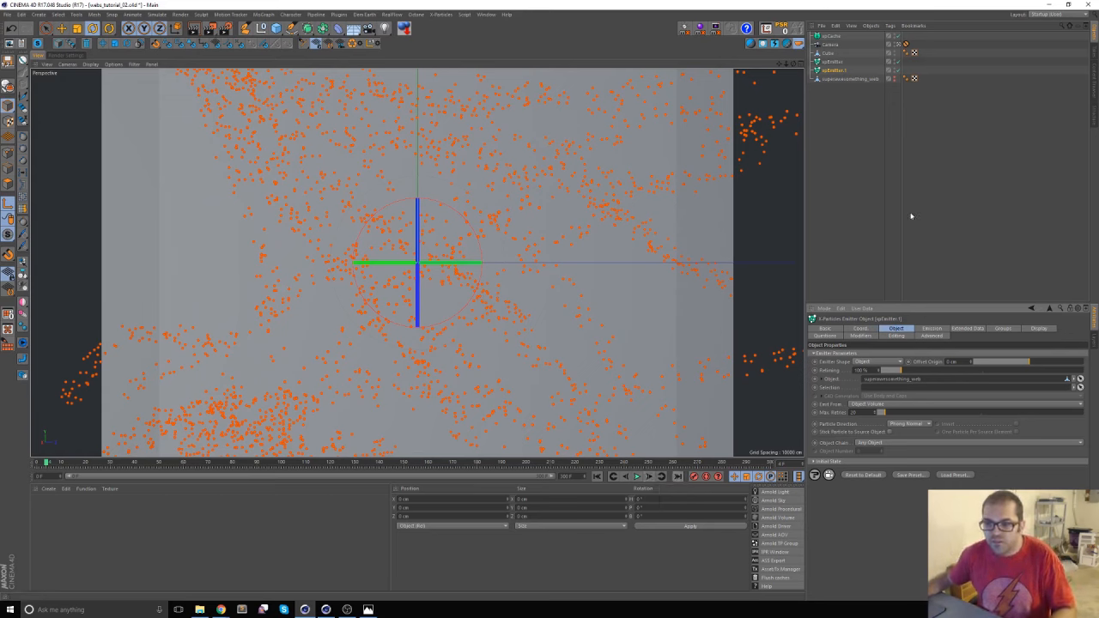
# Change the duplicate emitter's particle display colour to green, with a hue of about 118°
pyautogui.click(832, 70)
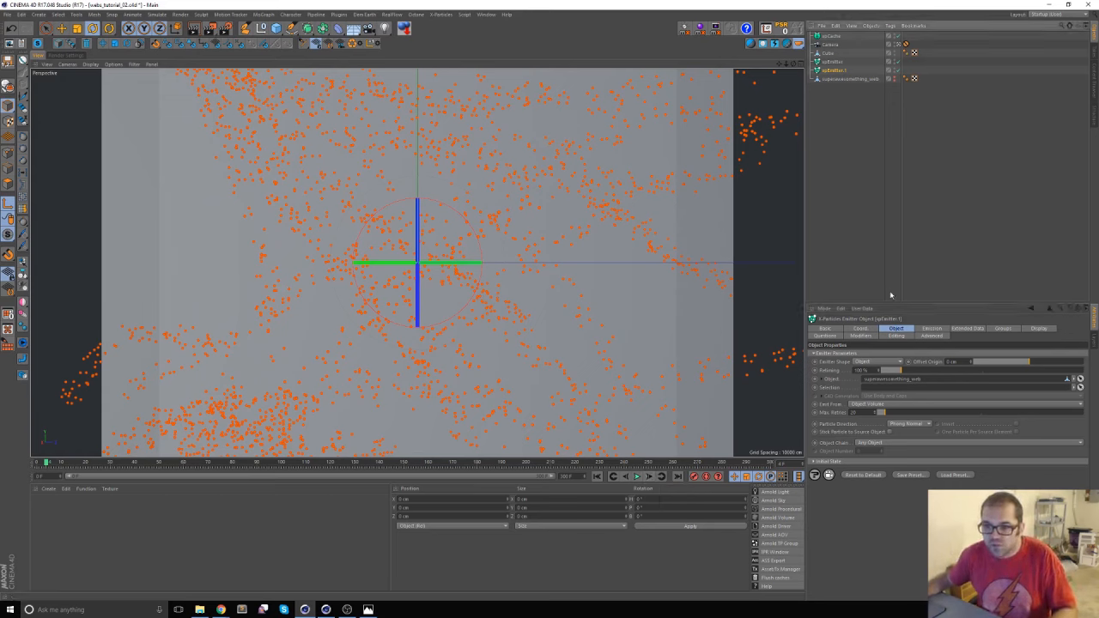
pyautogui.click(865, 328)
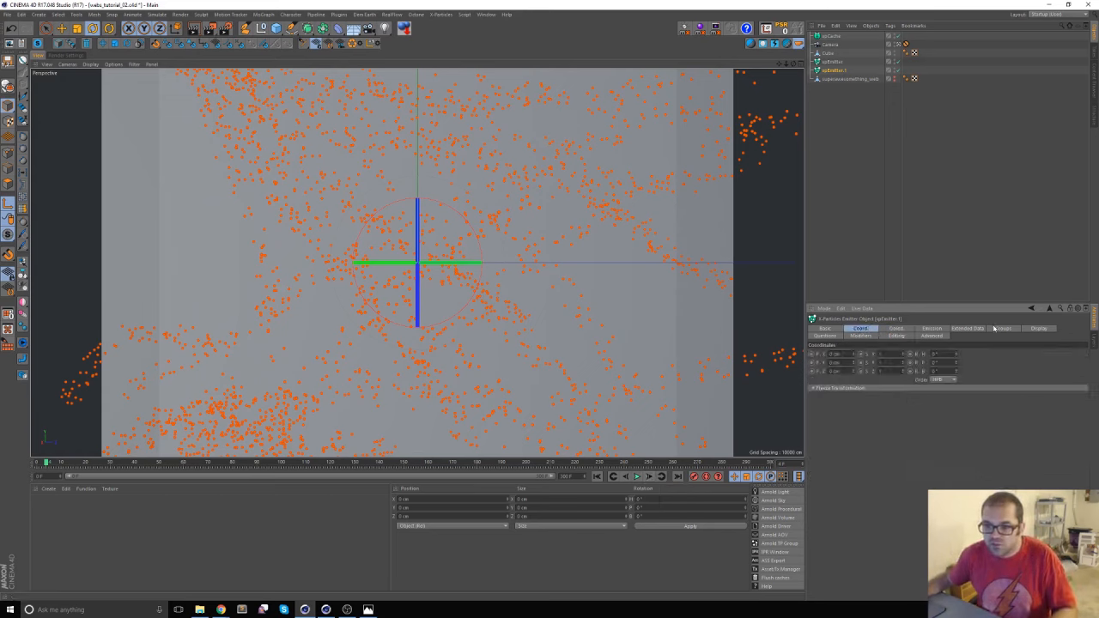
pyautogui.click(936, 329)
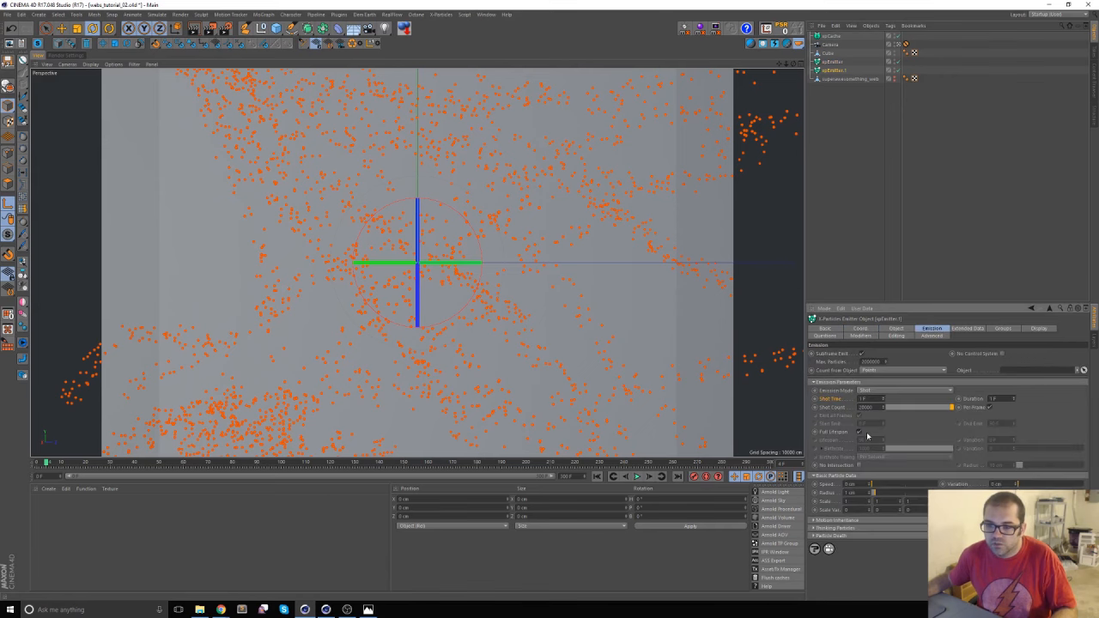
pyautogui.click(1038, 329)
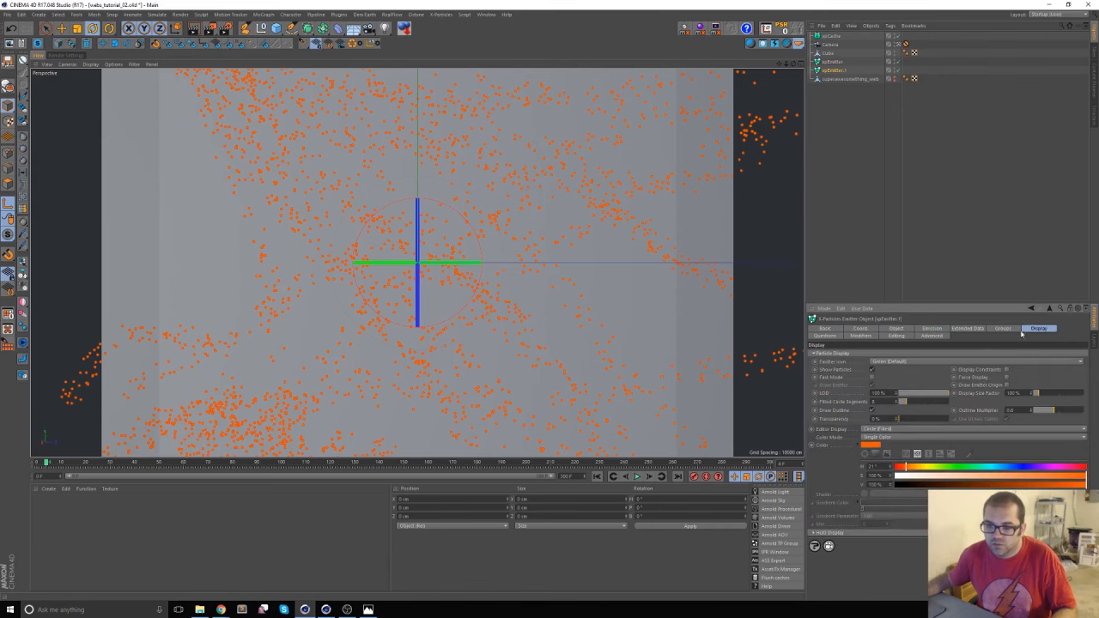
pyautogui.moveTo(950, 468); pyautogui.dragTo(958, 468)
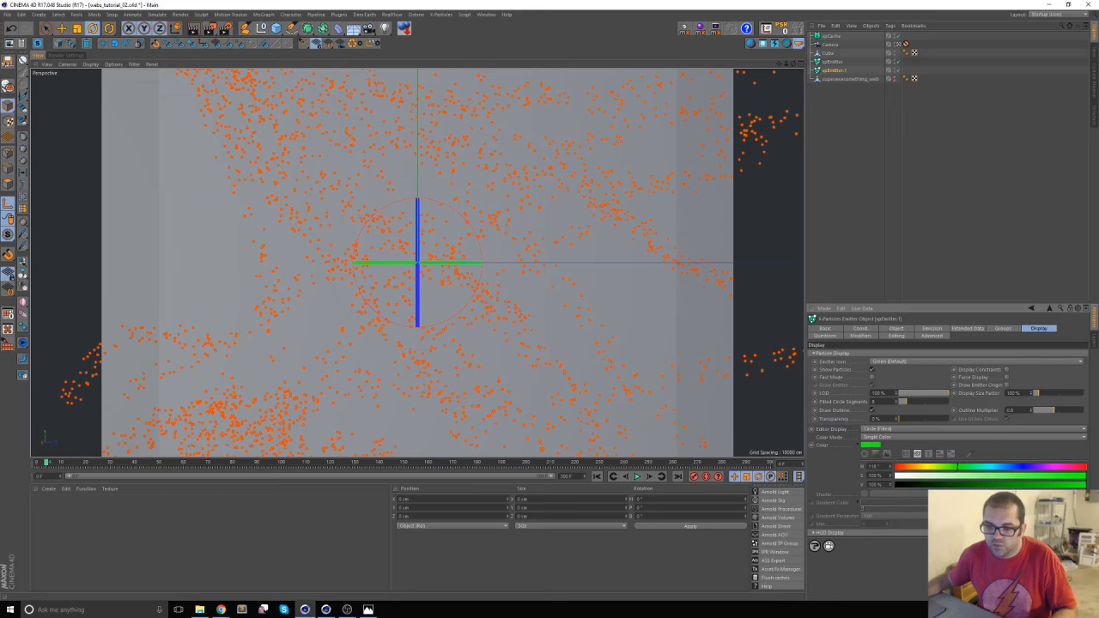
# Review the green emitter's emission, basic, object and extended data settings
pyautogui.click(930, 330)
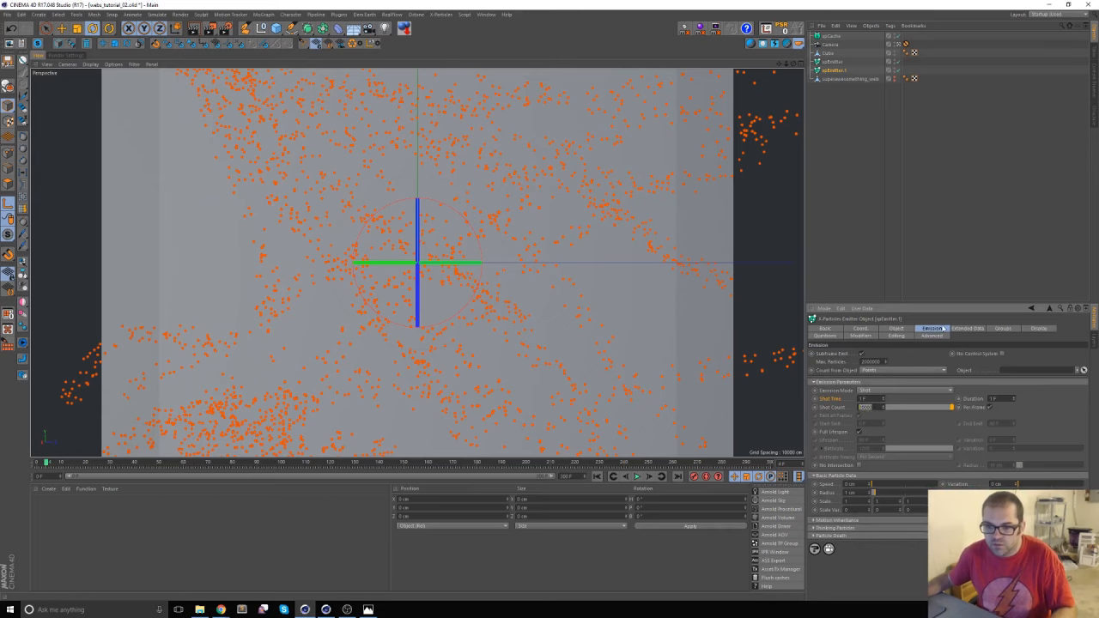
pyautogui.click(860, 330)
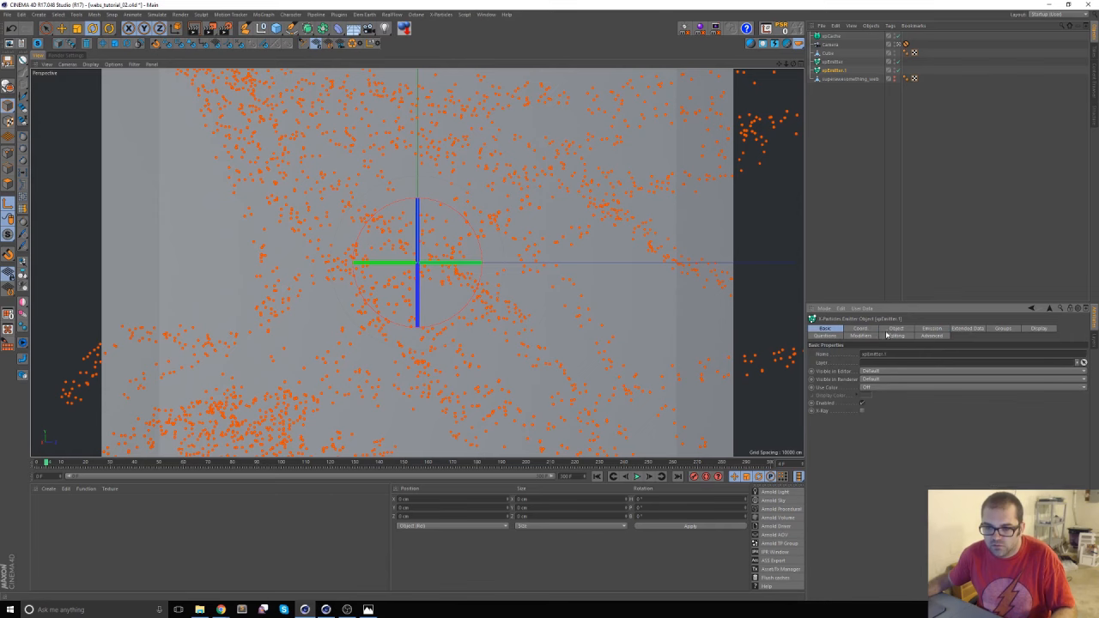
pyautogui.click(896, 330)
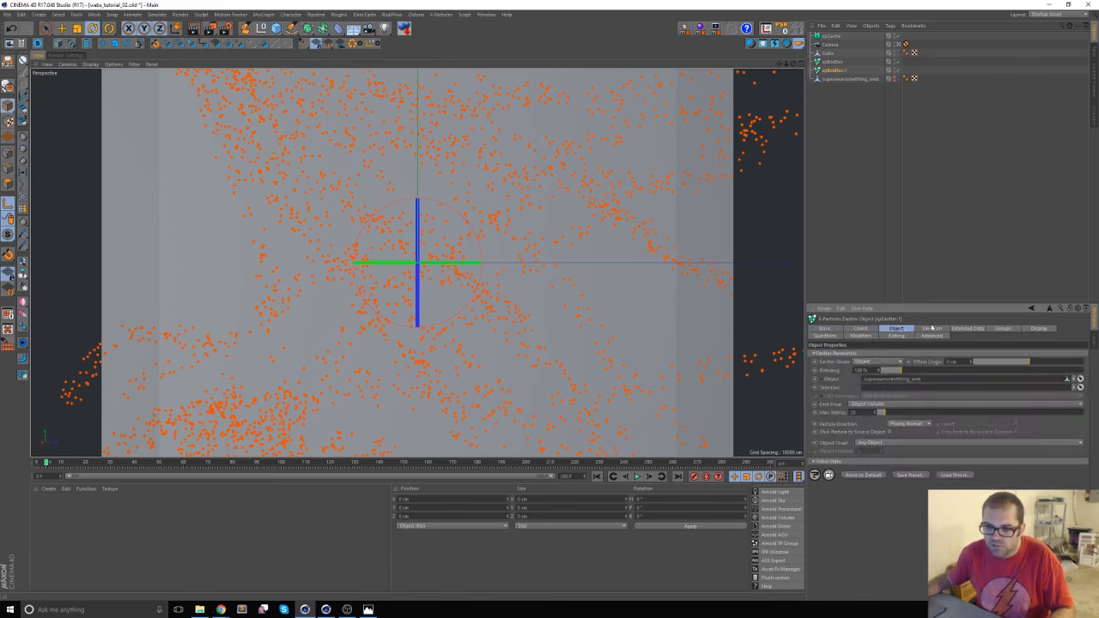
pyautogui.click(932, 329)
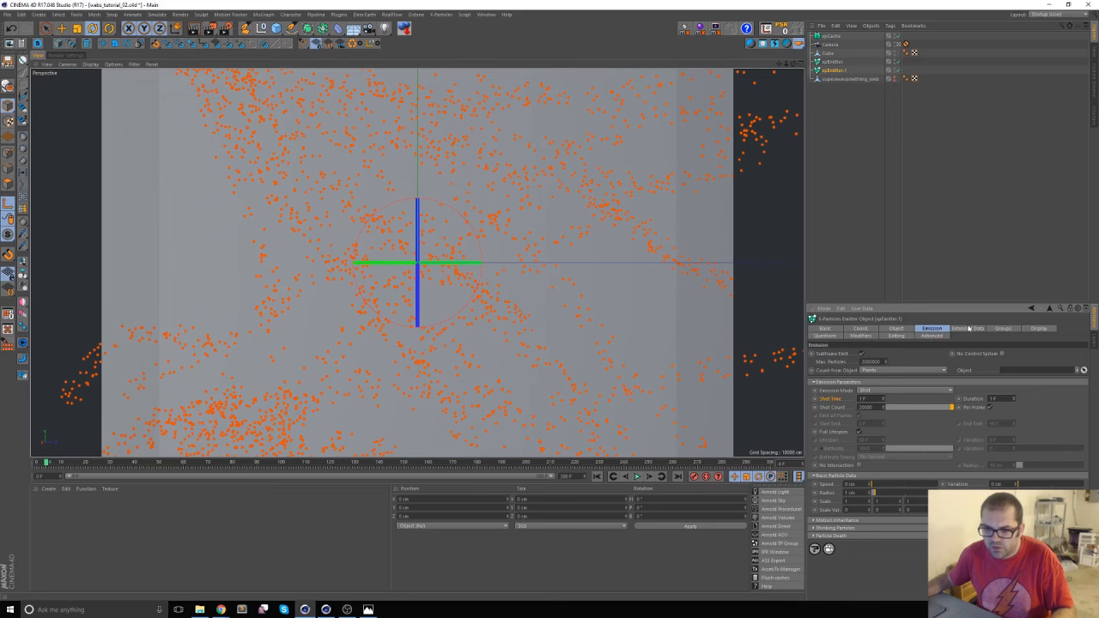
pyautogui.click(968, 328)
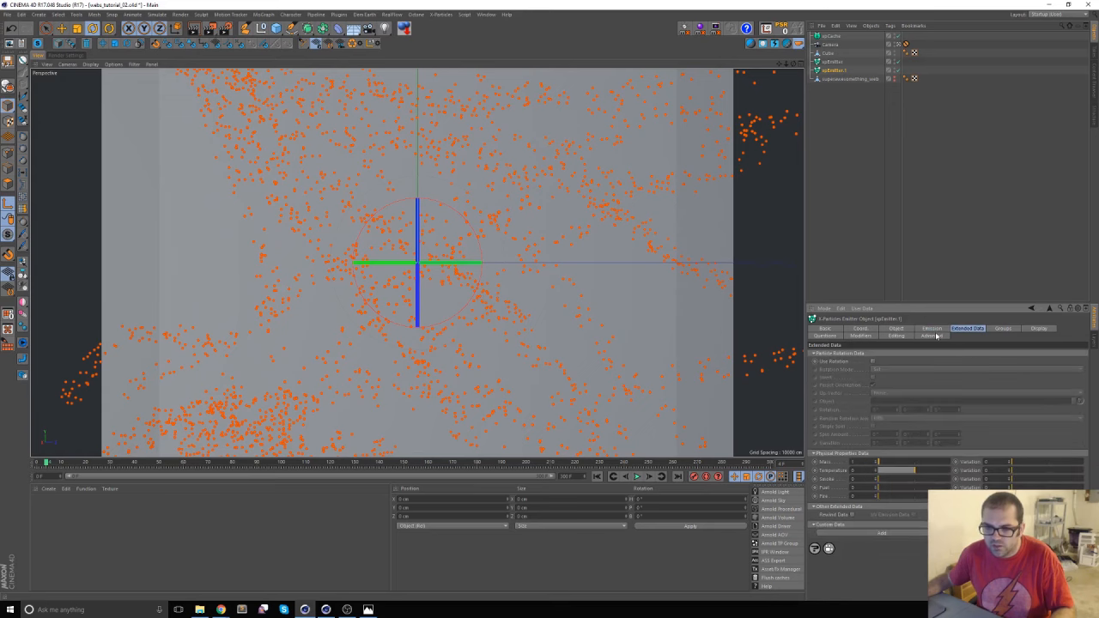
pyautogui.click(933, 330)
# Return to frame 0 and advance the simulation frame by frame to compare the green and orange particles
pyautogui.click(594, 477)
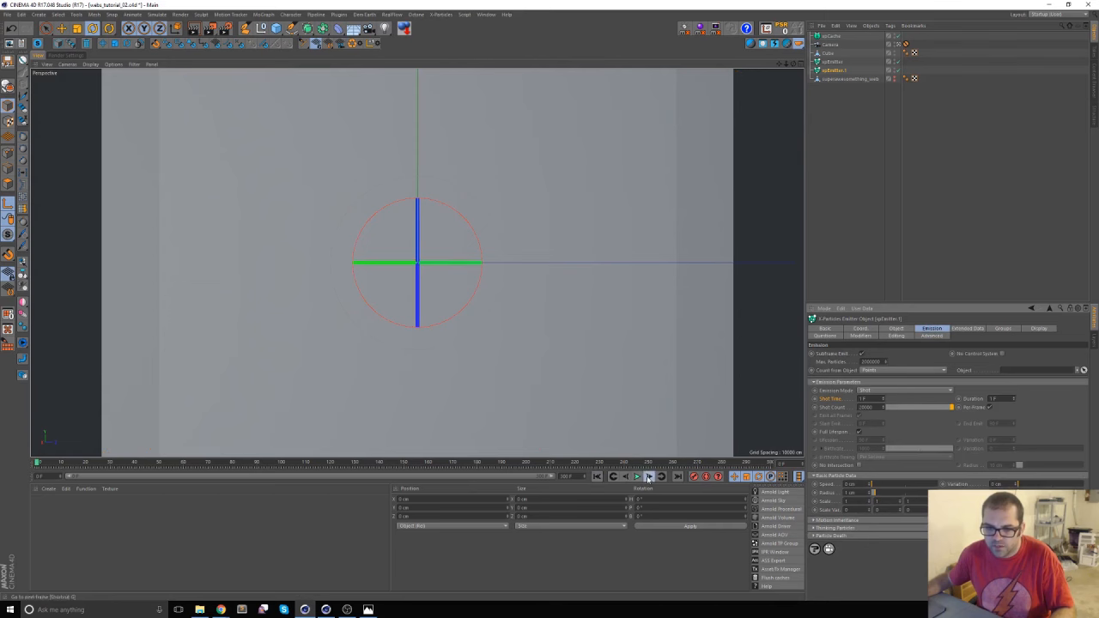
pyautogui.click(649, 477)
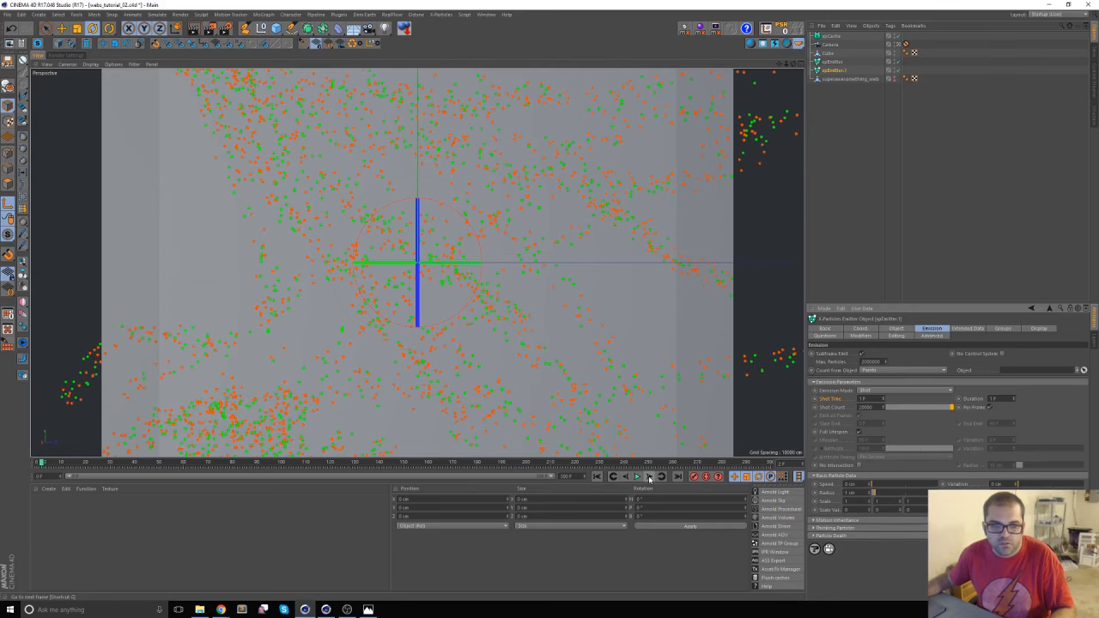
pyautogui.click(649, 477)
# Duplicate the green xpEmitter directly above the web mesh and set the new copy's Shot Count to 40000
pyautogui.keyDown('ctrl'); pyautogui.moveTo(834, 71); pyautogui.dragTo(837, 75); pyautogui.keyUp('ctrl')
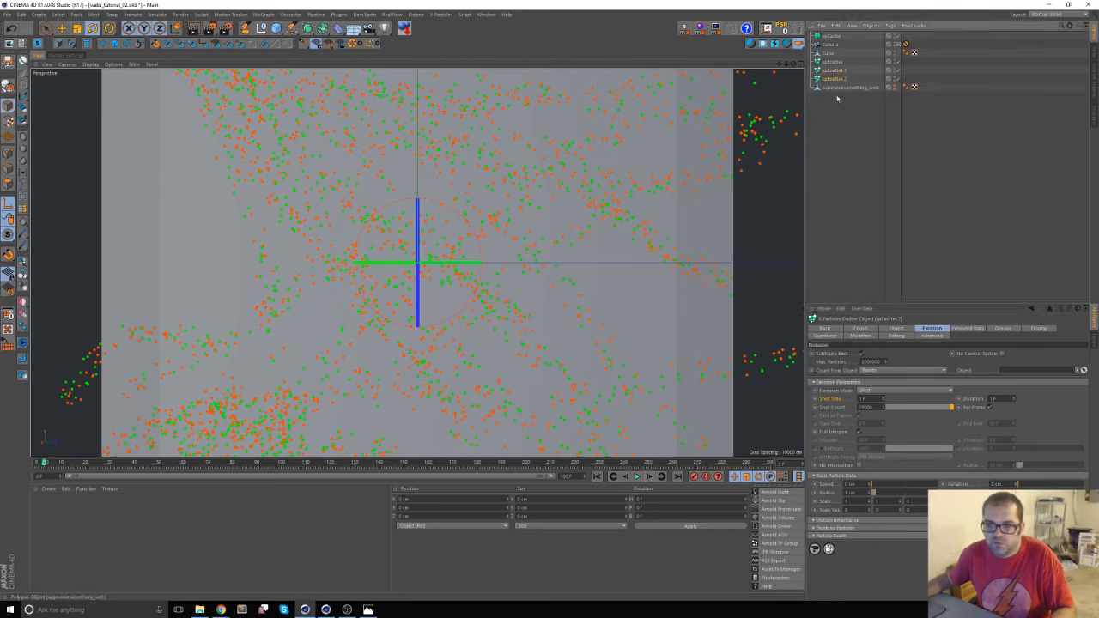
pyautogui.click(859, 406)
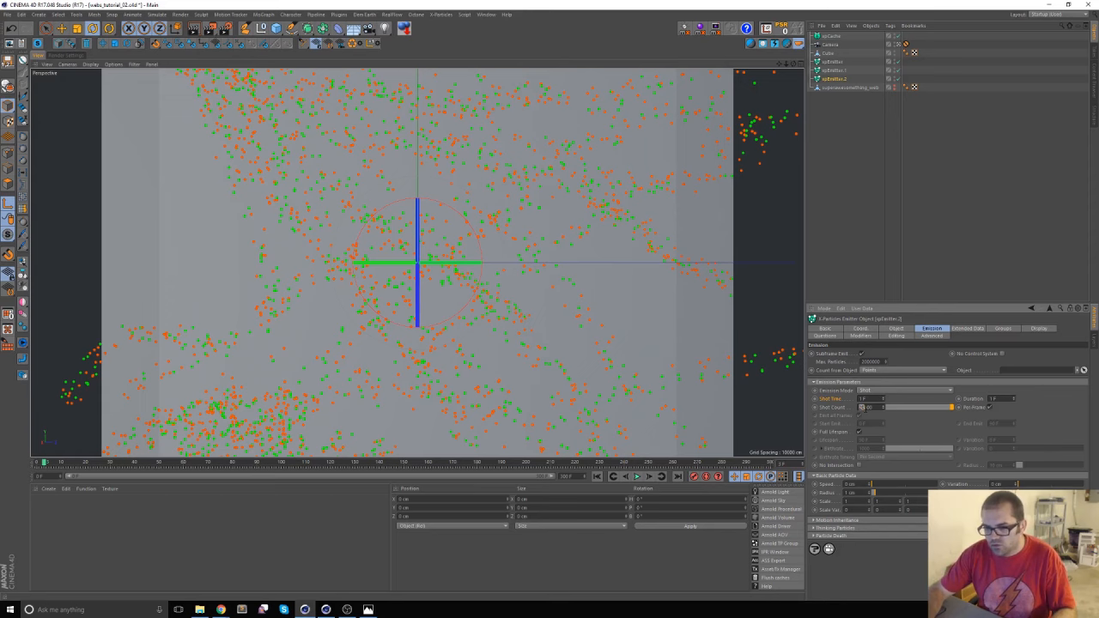
pyautogui.write('40000')
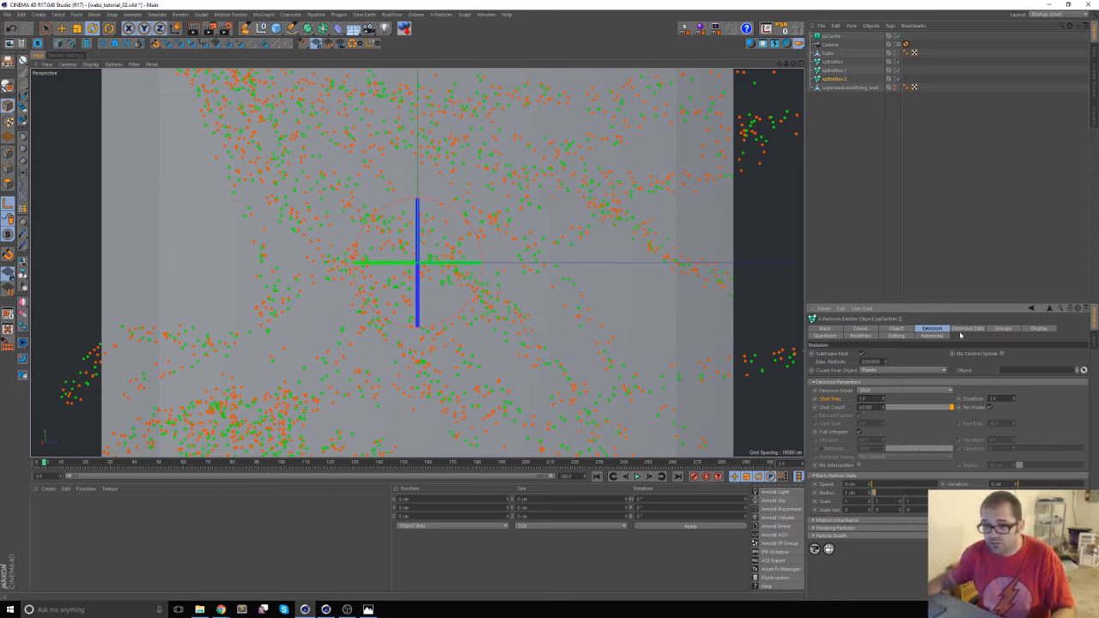
# Check the new emitter's object and emission settings and change its particle display colour to blue, hue about 234°
pyautogui.click(896, 329)
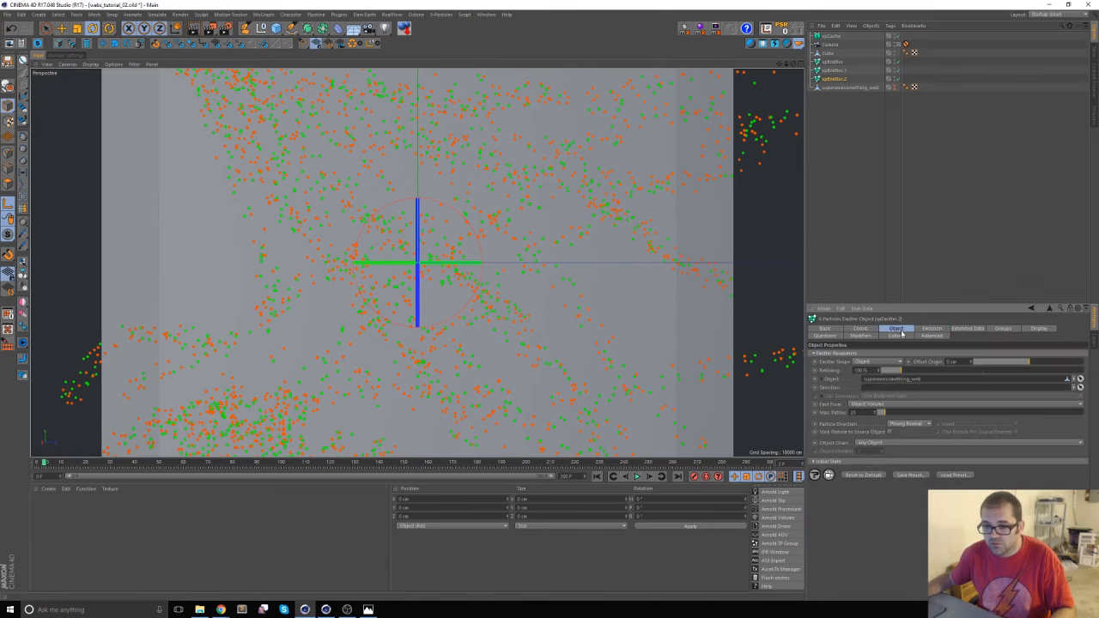
pyautogui.click(920, 330)
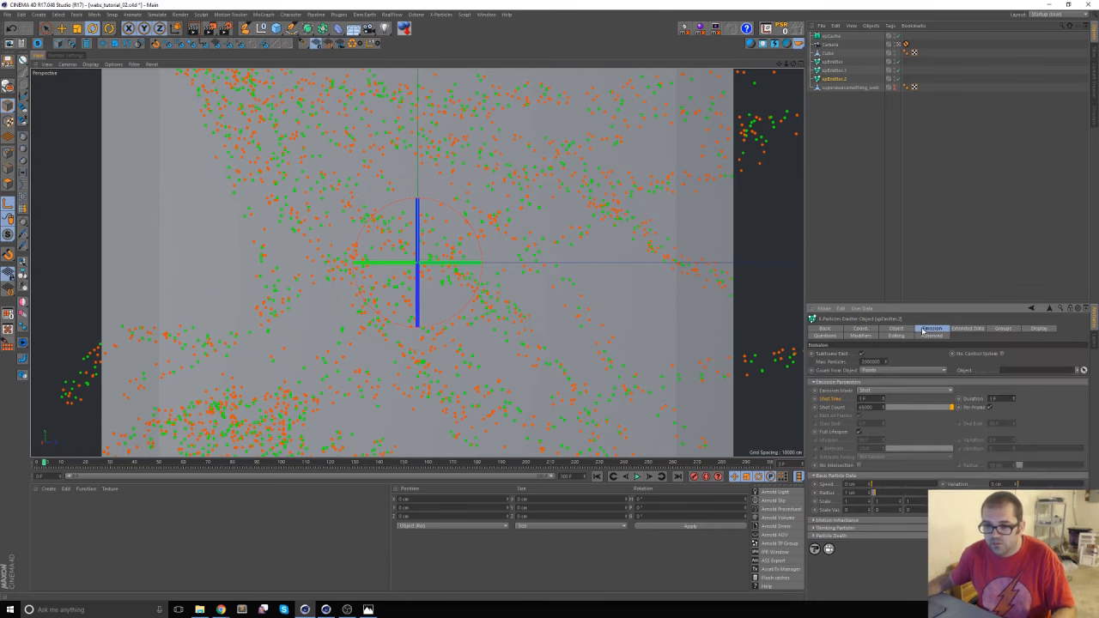
pyautogui.click(1039, 329)
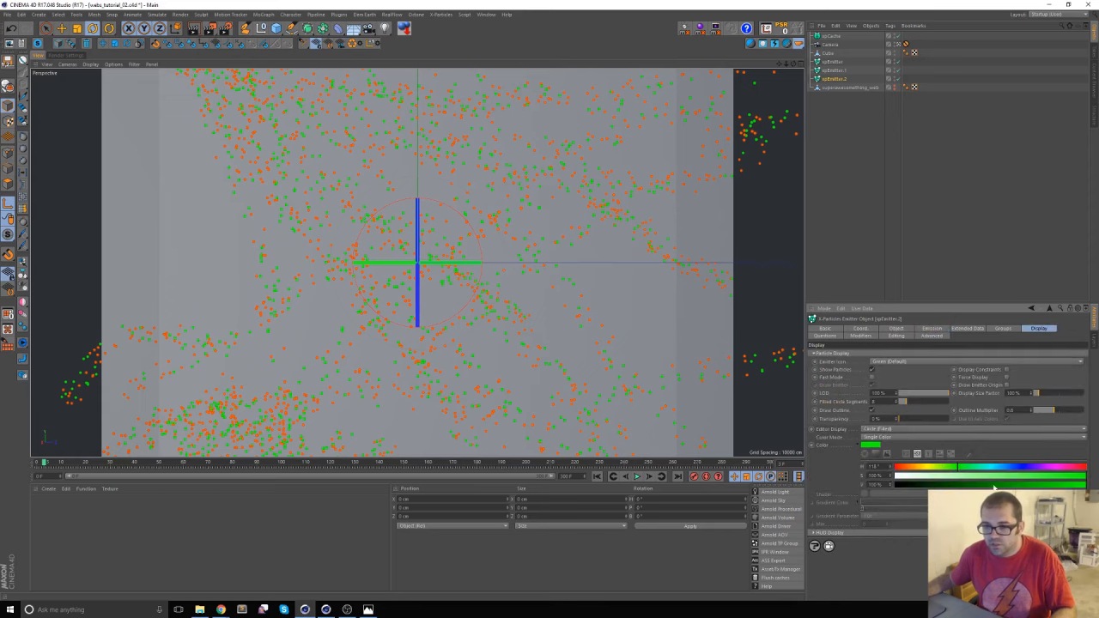
pyautogui.click(1019, 467)
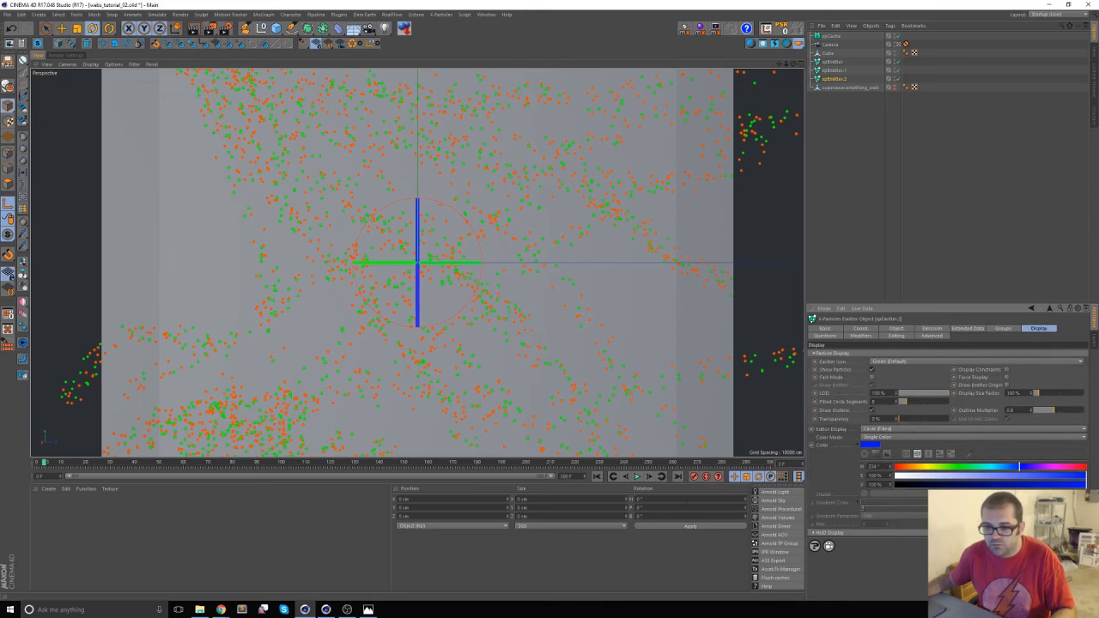
# Step through the simulation from frame 0 to inspect the blue particles on the web, then return to the start
pyautogui.click(596, 476)
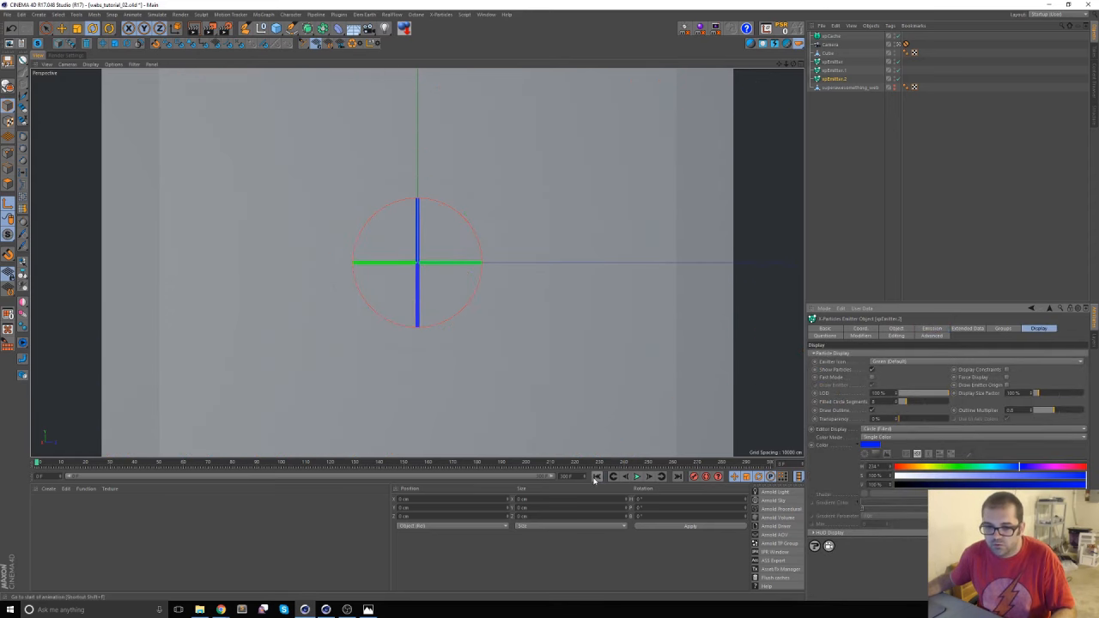
pyautogui.click(648, 476)
pyautogui.click(648, 476)
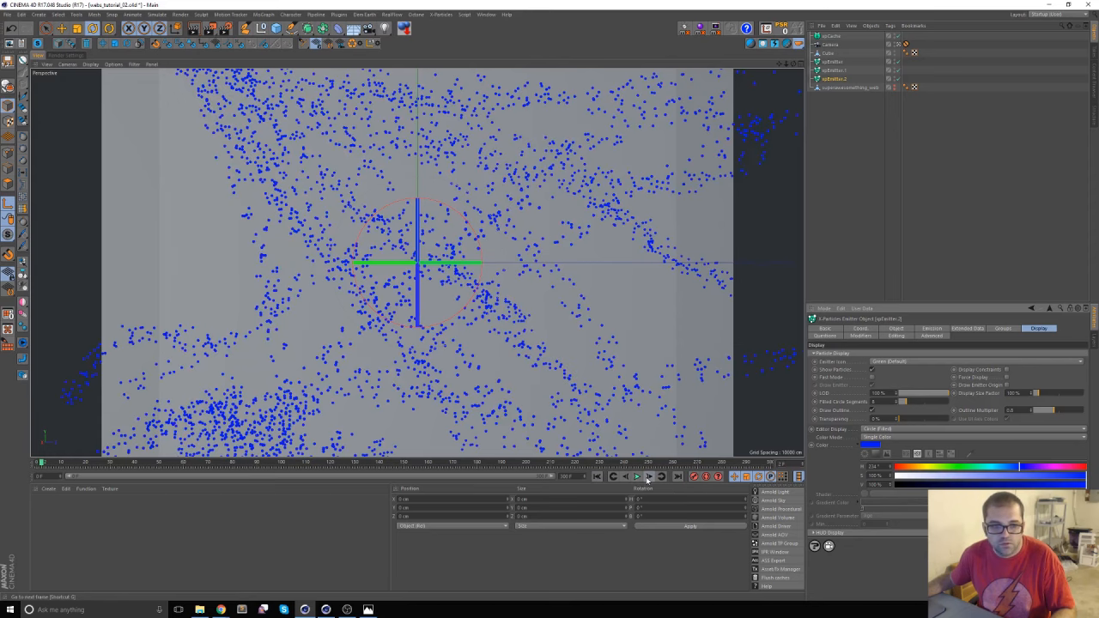
pyautogui.click(648, 476)
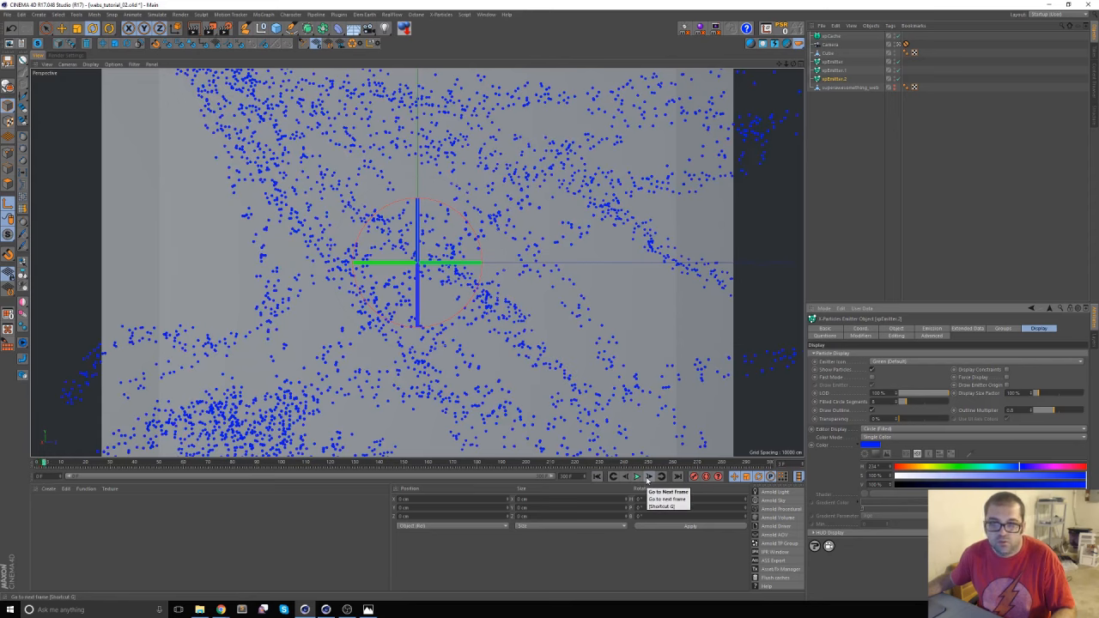
pyautogui.click(648, 477)
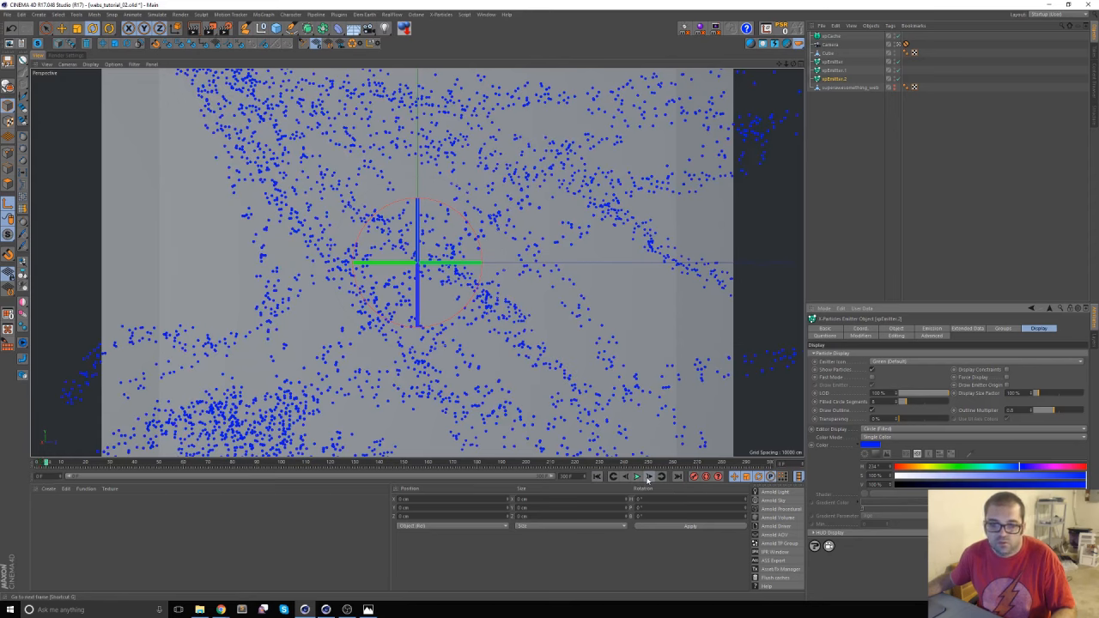
pyautogui.click(649, 477)
pyautogui.click(649, 477)
pyautogui.click(649, 477)
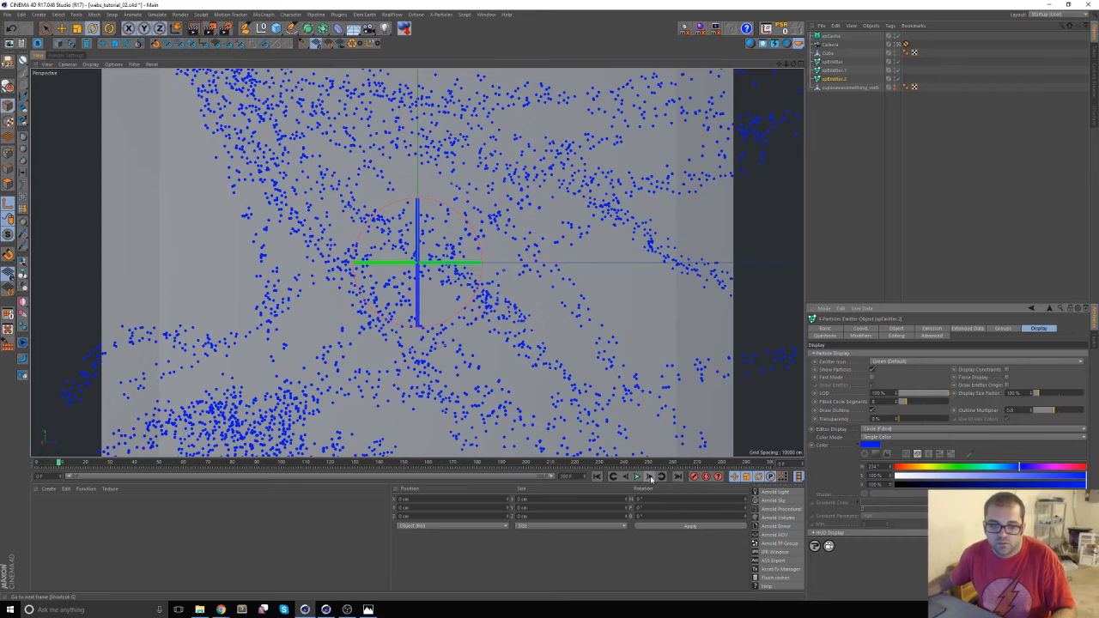
pyautogui.click(598, 478)
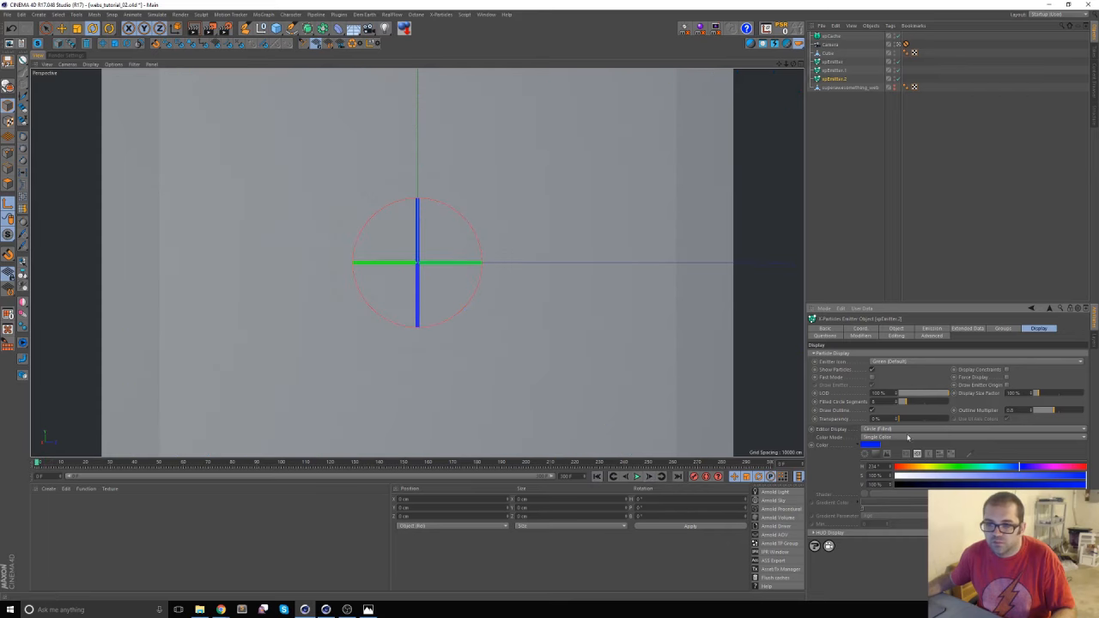
# Compare the green and blue emitters, review the blue emitter's emission settings and advance the simulation from frame 0
pyautogui.click(830, 72)
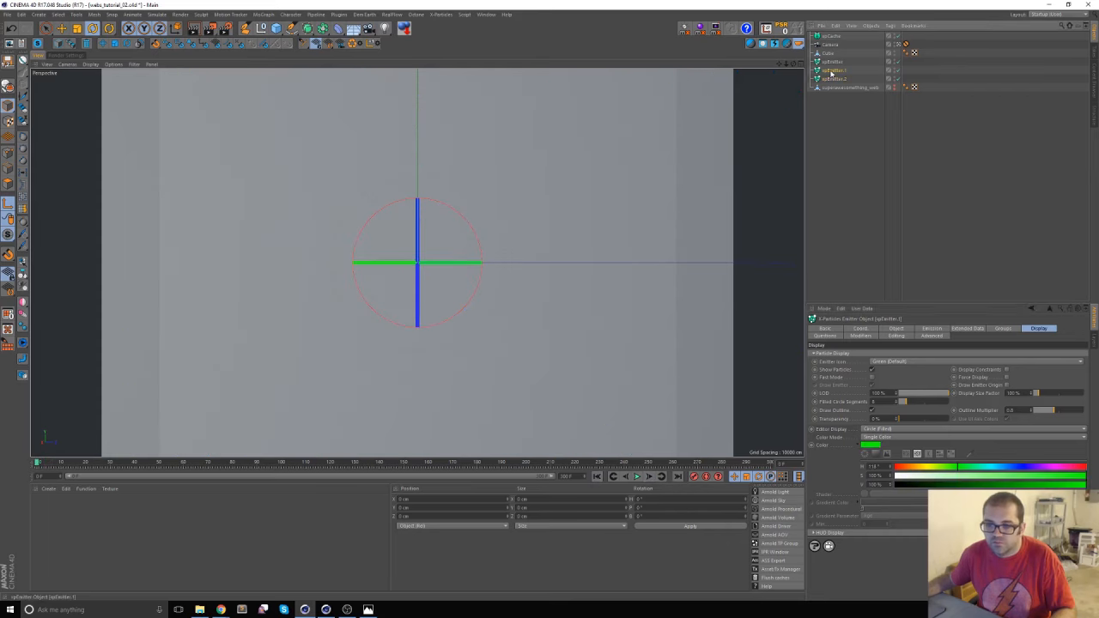
pyautogui.click(831, 78)
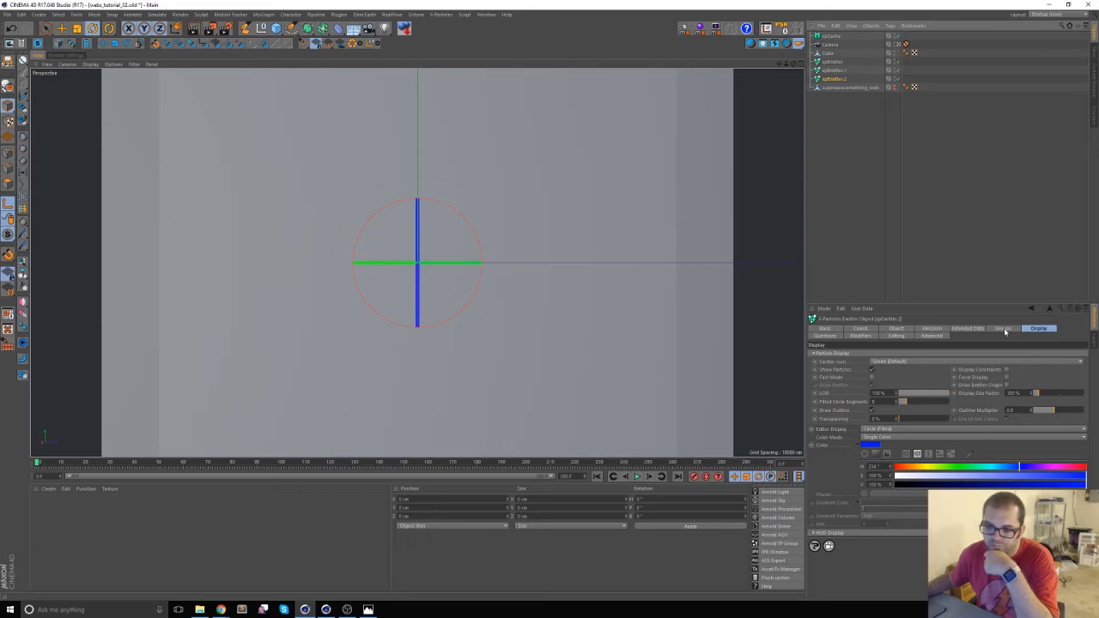
pyautogui.click(932, 328)
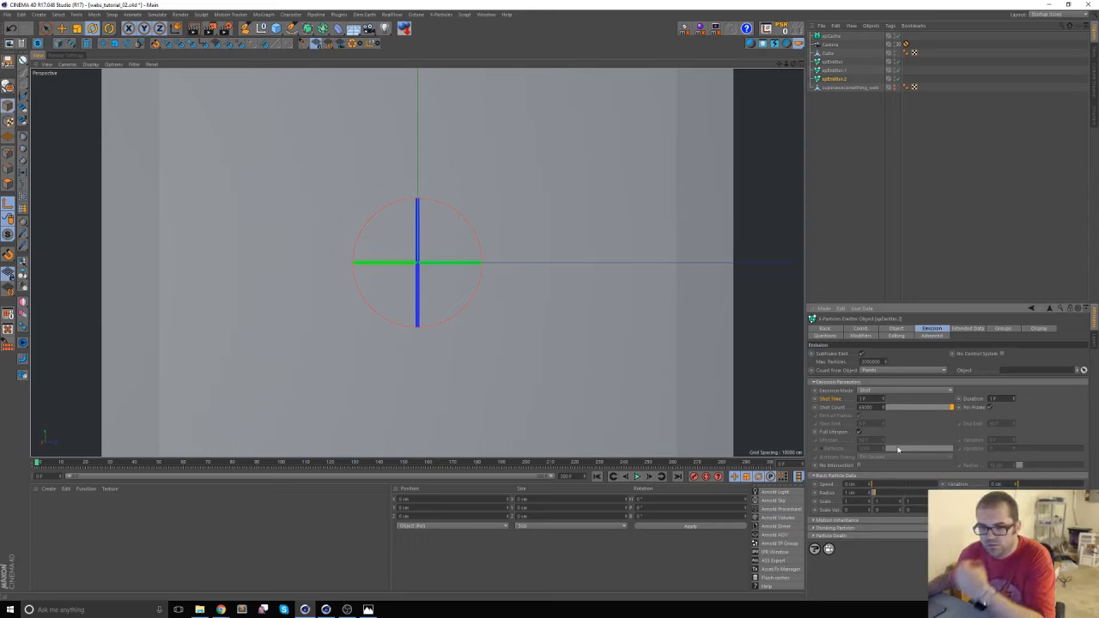
pyautogui.click(649, 478)
pyautogui.click(649, 478)
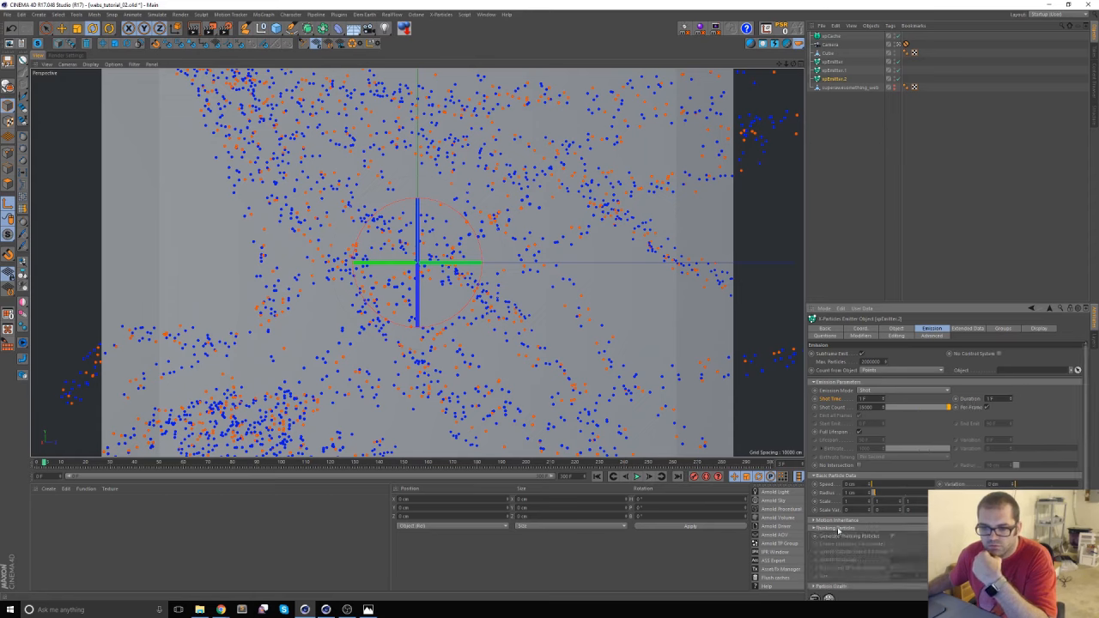
# Examine the blue emitter's remaining settings, including its object and extended data options
pyautogui.click(854, 330)
pyautogui.click(826, 336)
pyautogui.click(859, 334)
pyautogui.click(895, 329)
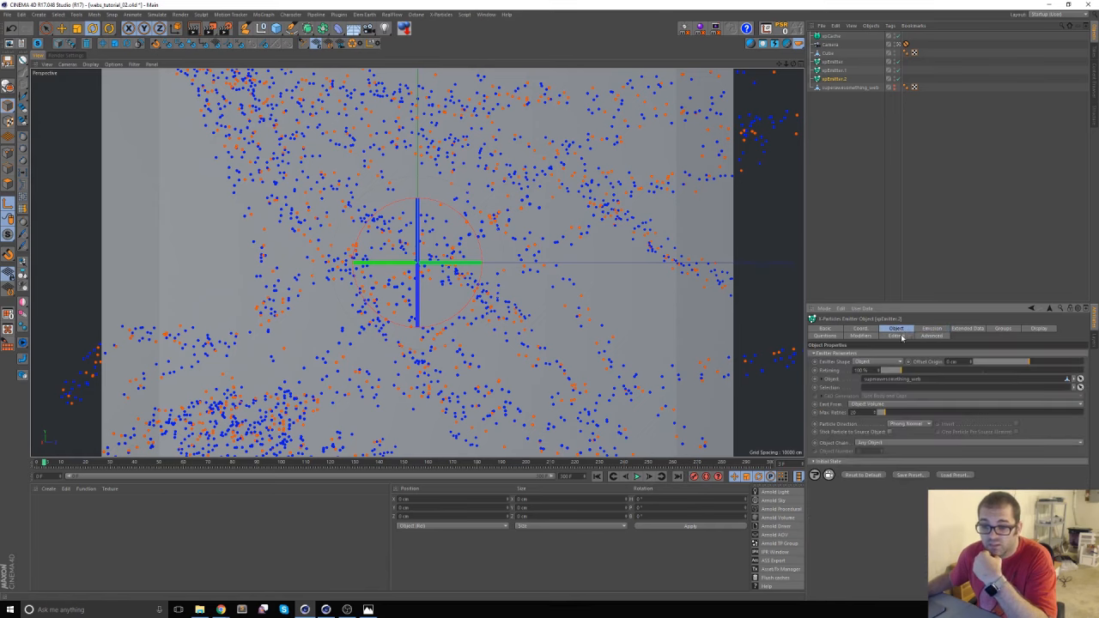
pyautogui.click(966, 329)
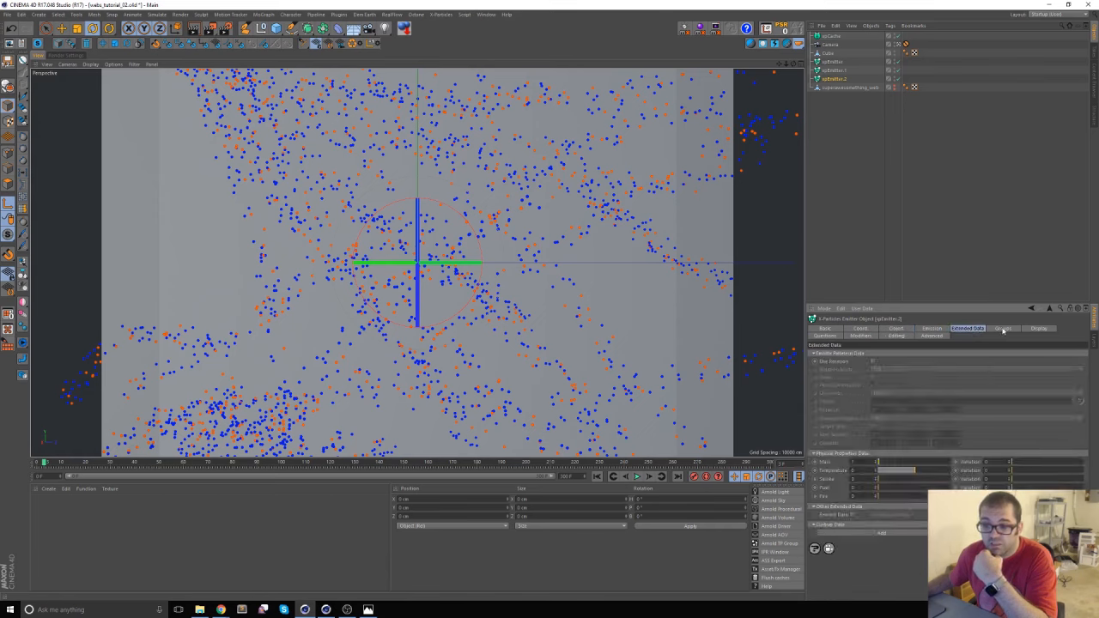
# Examine the blue emitter's groups, display, advanced, modifier, basic and object settings for what separates it from the green emitter
pyautogui.click(1002, 329)
pyautogui.click(1039, 329)
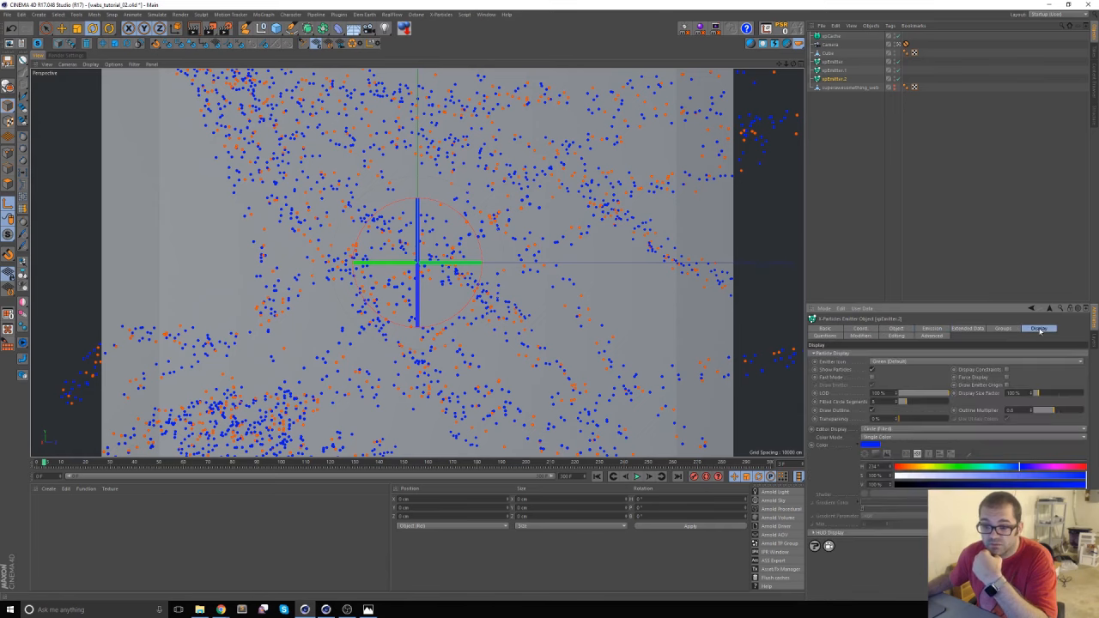
pyautogui.click(930, 336)
pyautogui.click(861, 335)
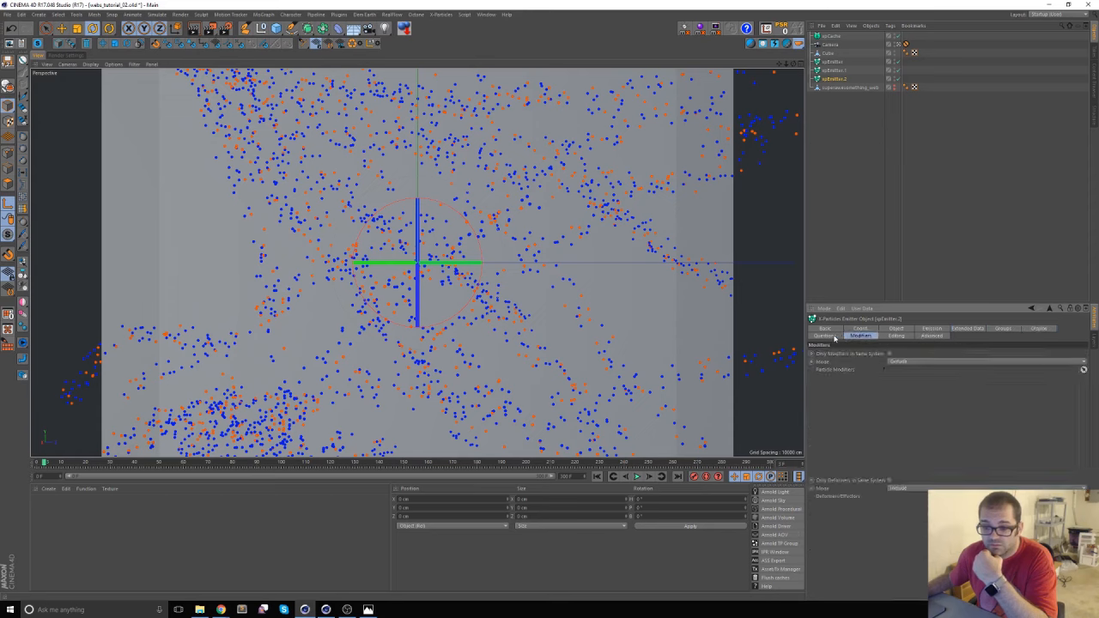
pyautogui.click(831, 328)
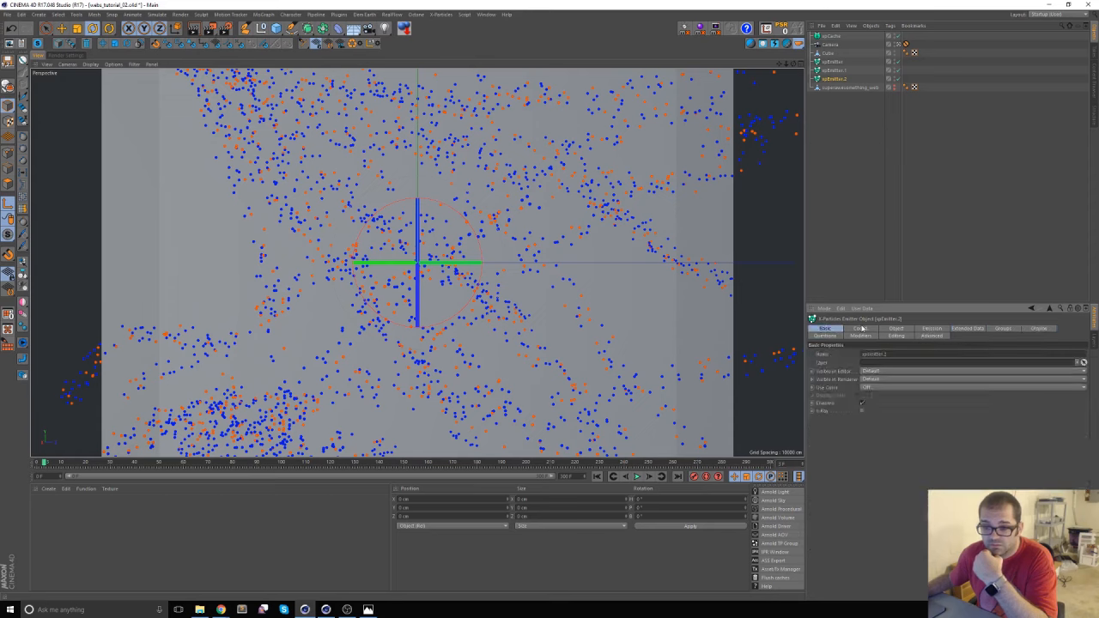
pyautogui.click(894, 328)
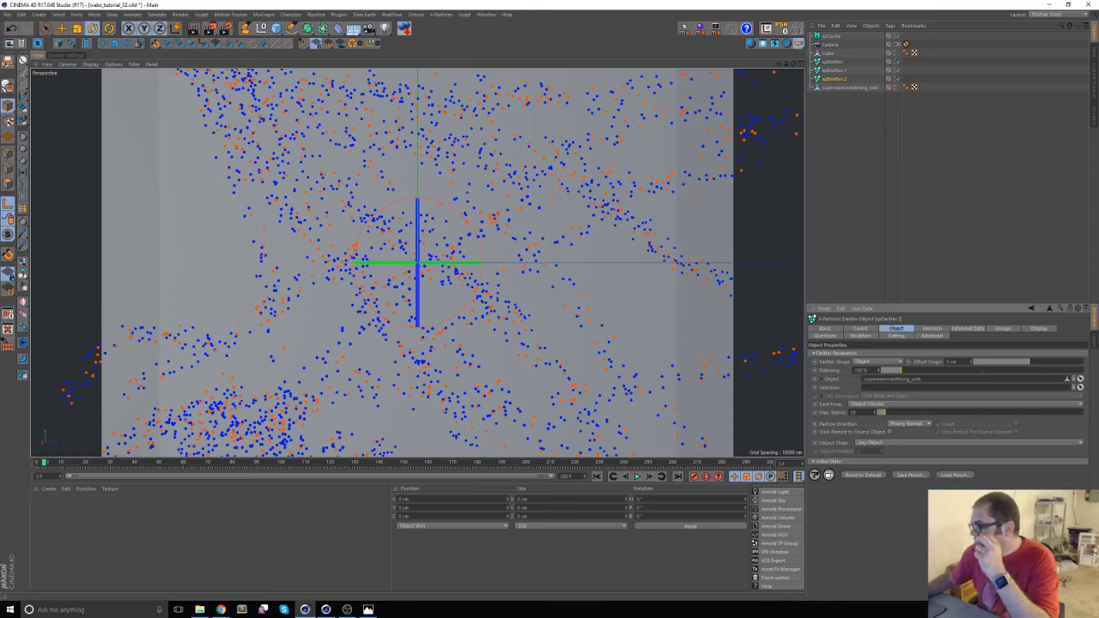
pyautogui.hotkey('alt', 'Tab')
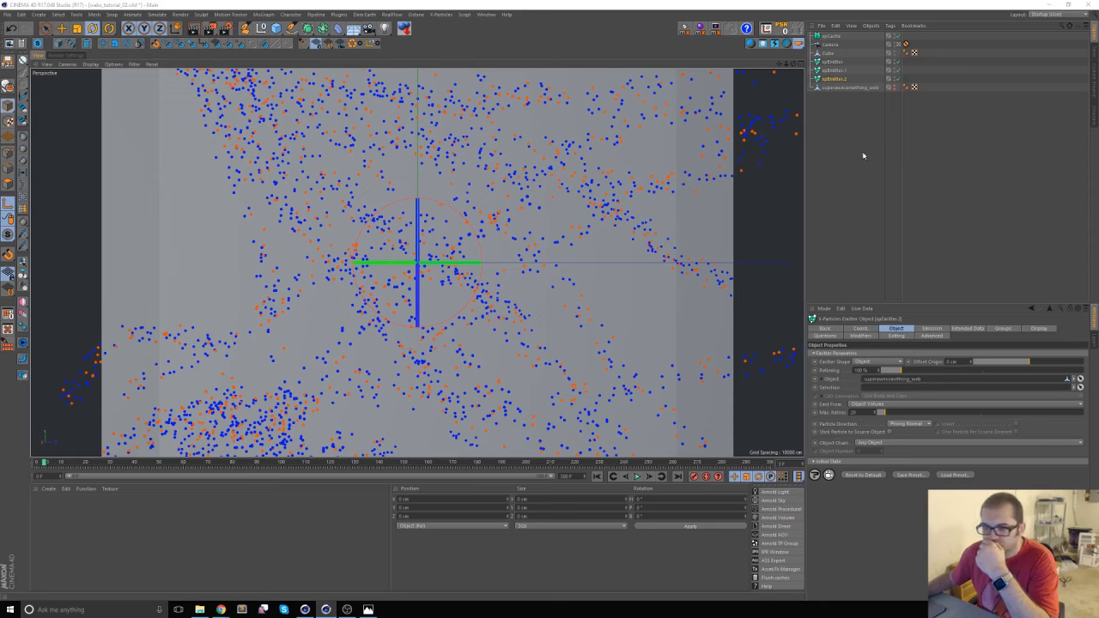
# Rewind to frame 0, give xpEmitter and xpEmitter.2 different random seeds, and advance the simulation a few frames to check the particles
pyautogui.click(927, 338)
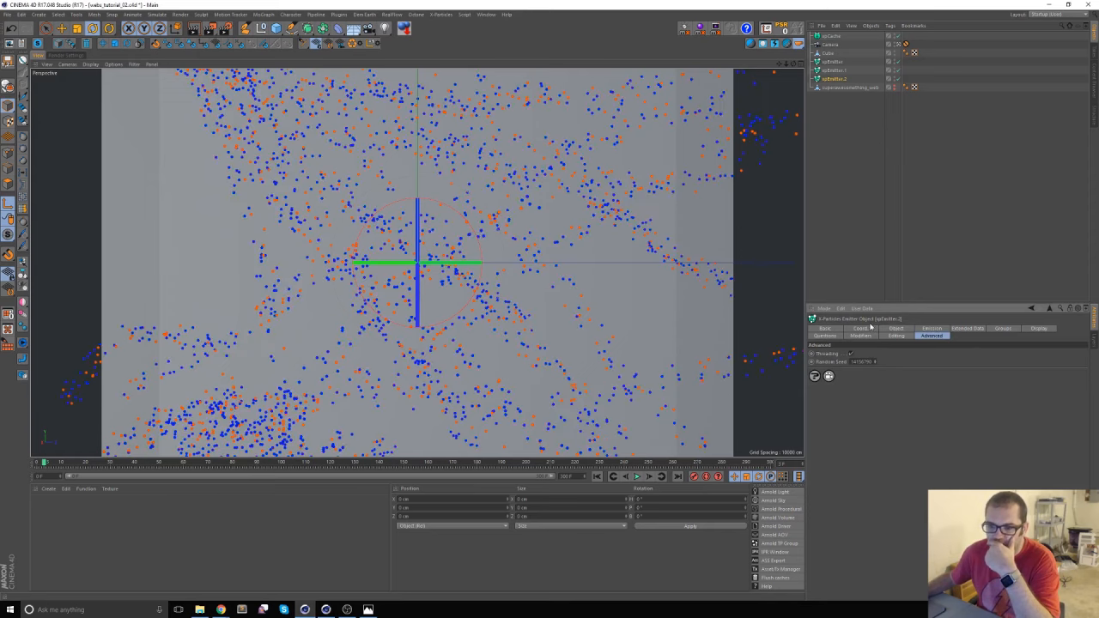
pyautogui.click(837, 71)
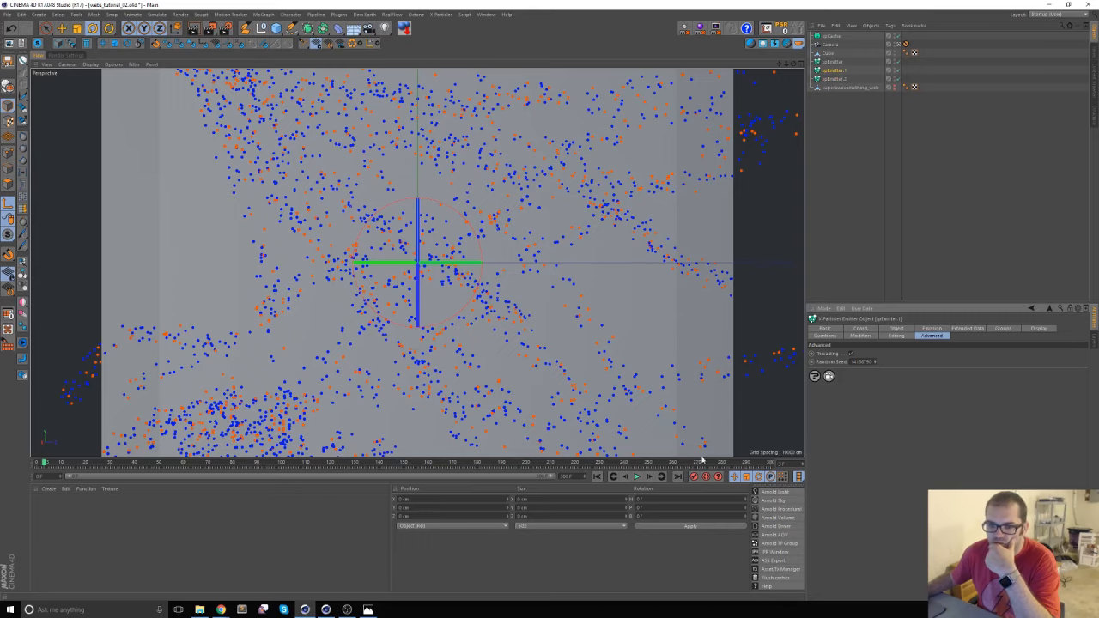
pyautogui.click(597, 477)
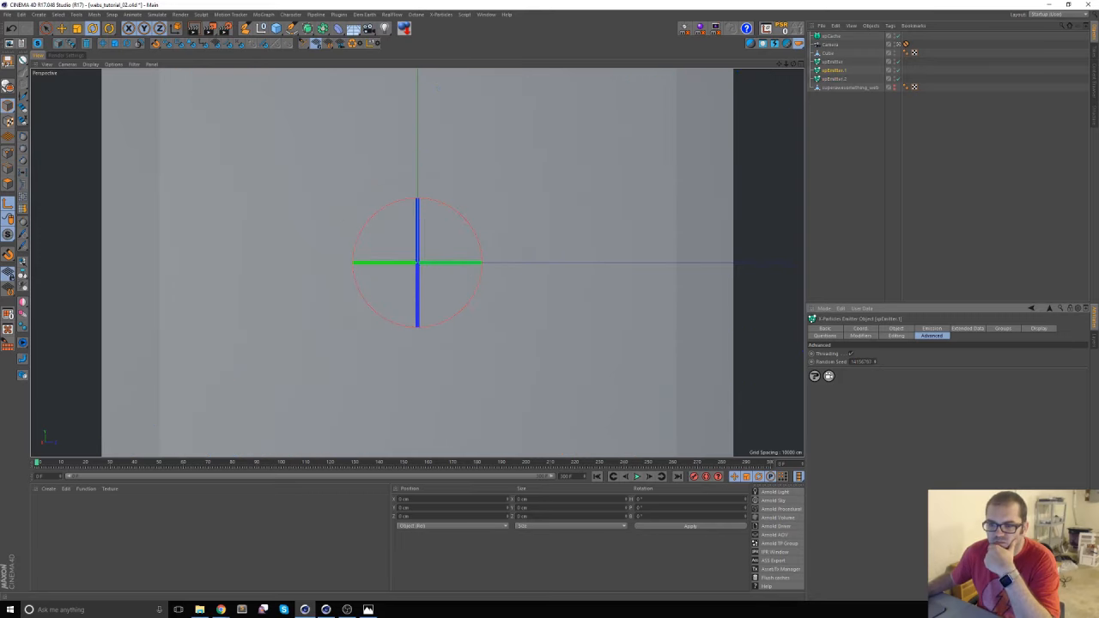
pyautogui.click(831, 61)
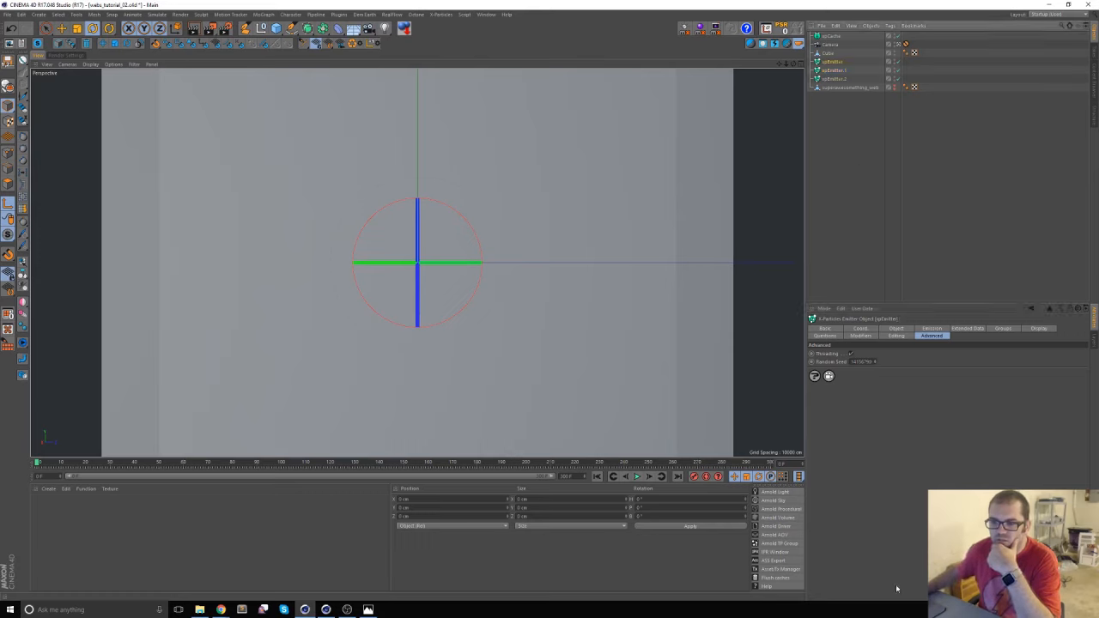
pyautogui.click(876, 362)
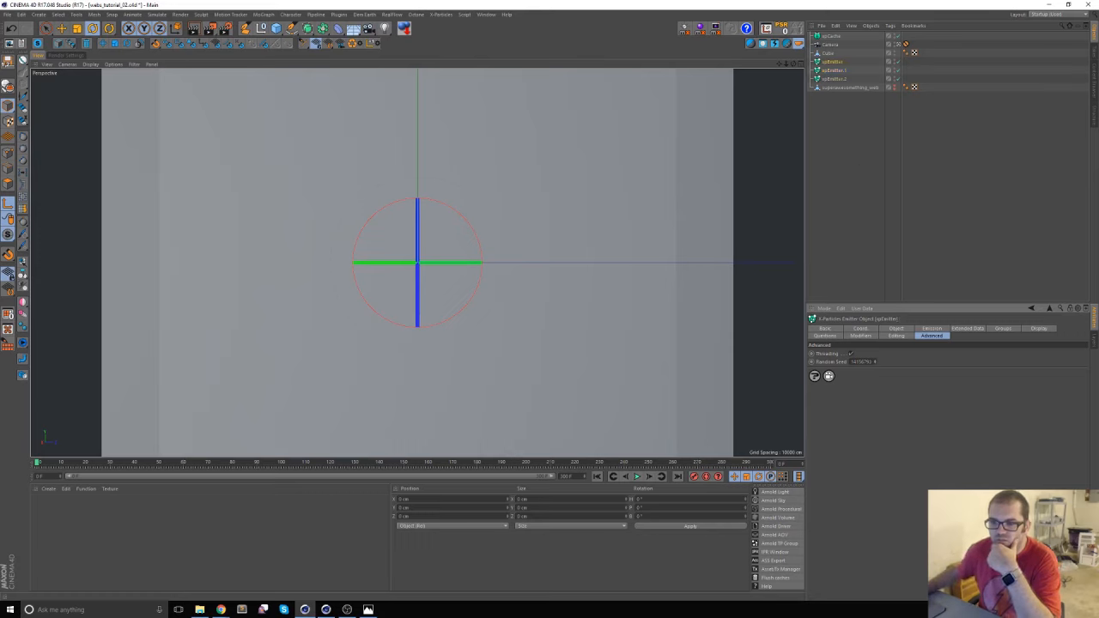
pyautogui.click(835, 79)
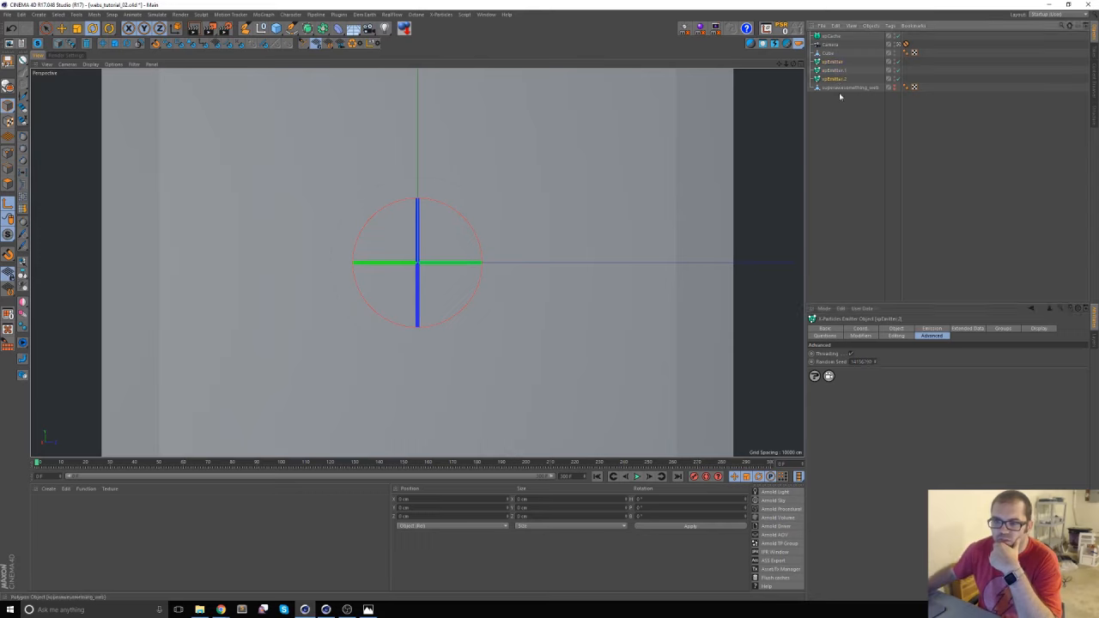
pyautogui.click(876, 362)
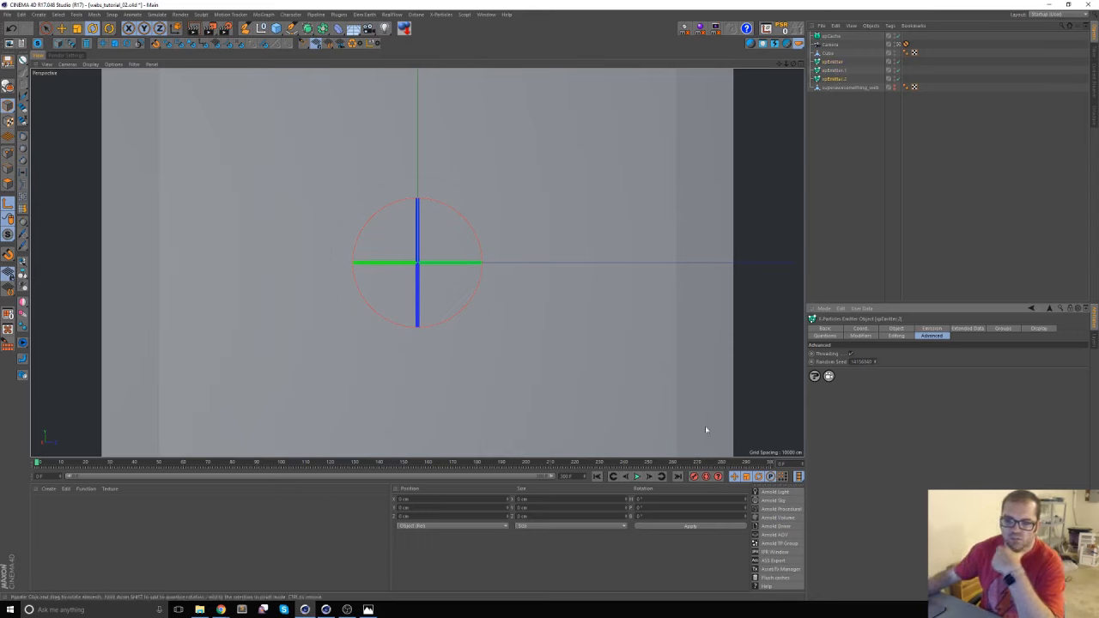
pyautogui.click(637, 477)
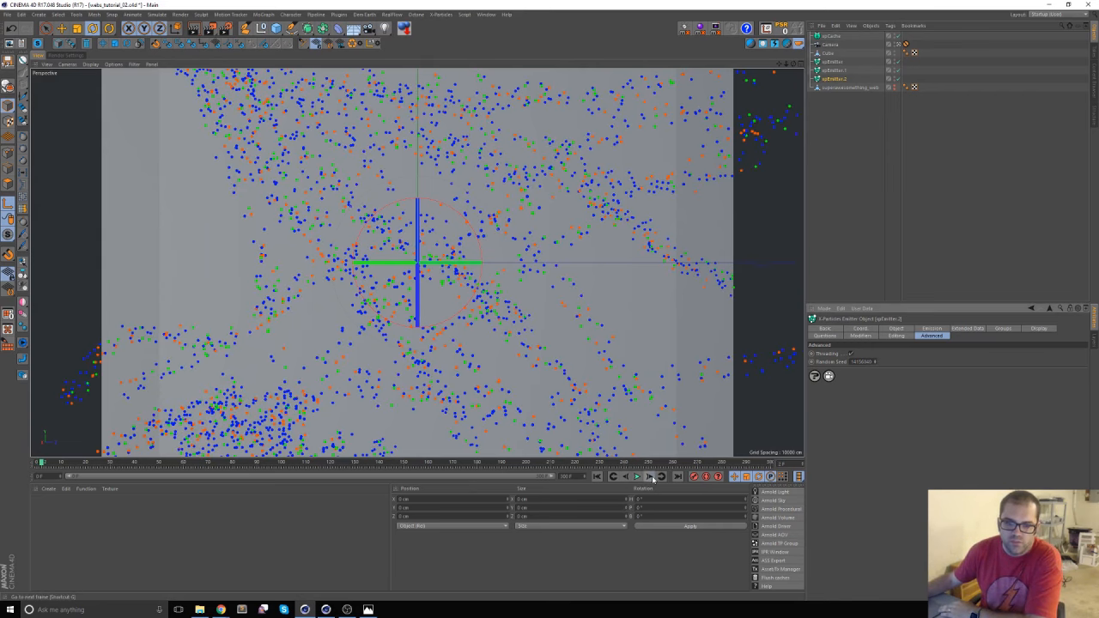
pyautogui.click(850, 165)
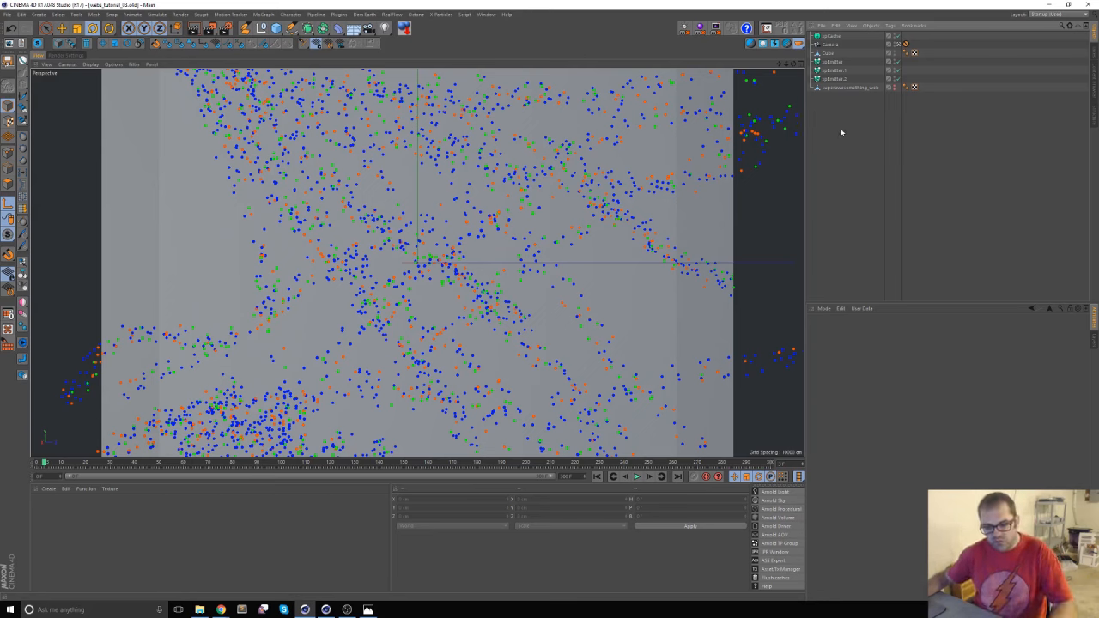
# Add an xpTrail object through the command search and duplicate it twice, giving three trail objects
pyautogui.hotkey('shift', 'c')
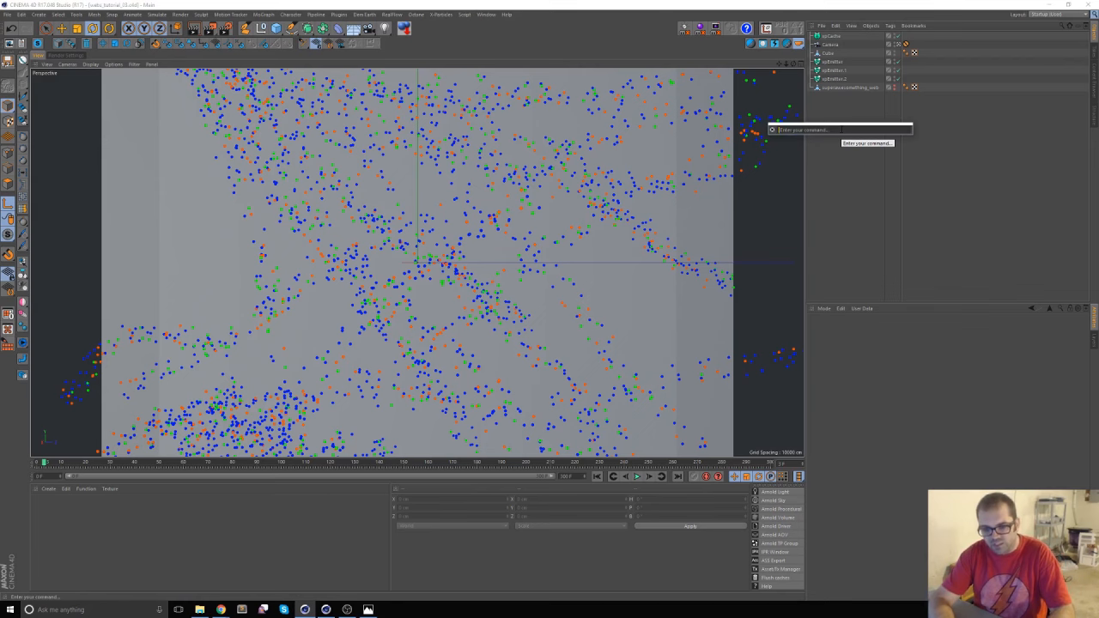
pyautogui.write('xpcach')
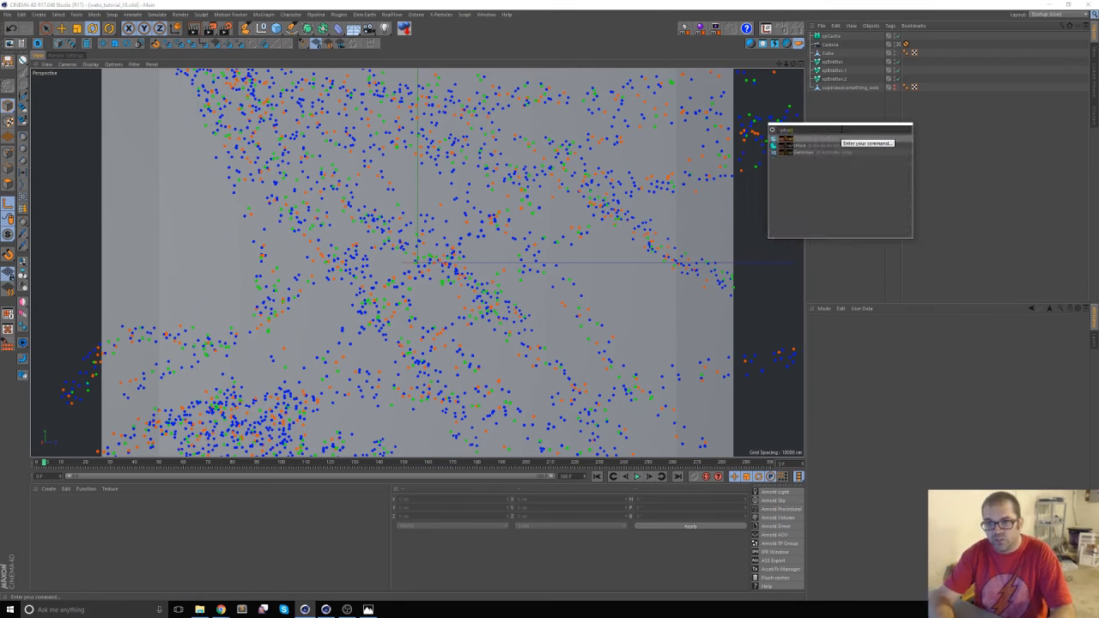
pyautogui.press('Return')
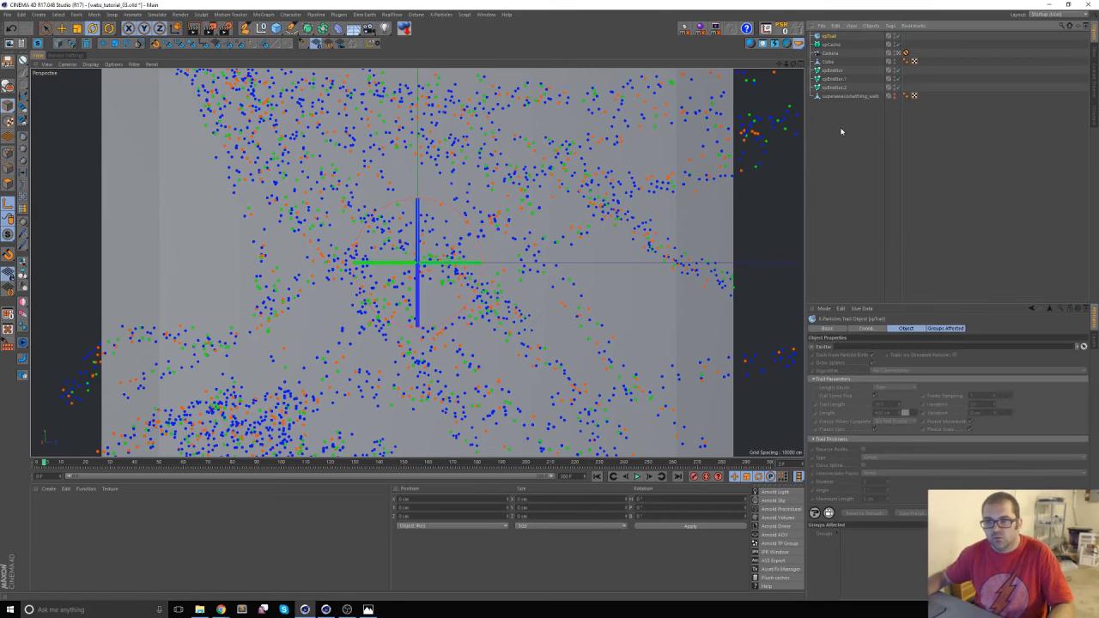
pyautogui.keyDown('ctrl'); pyautogui.moveTo(830, 37); pyautogui.dragTo(829, 53); pyautogui.keyUp('ctrl')
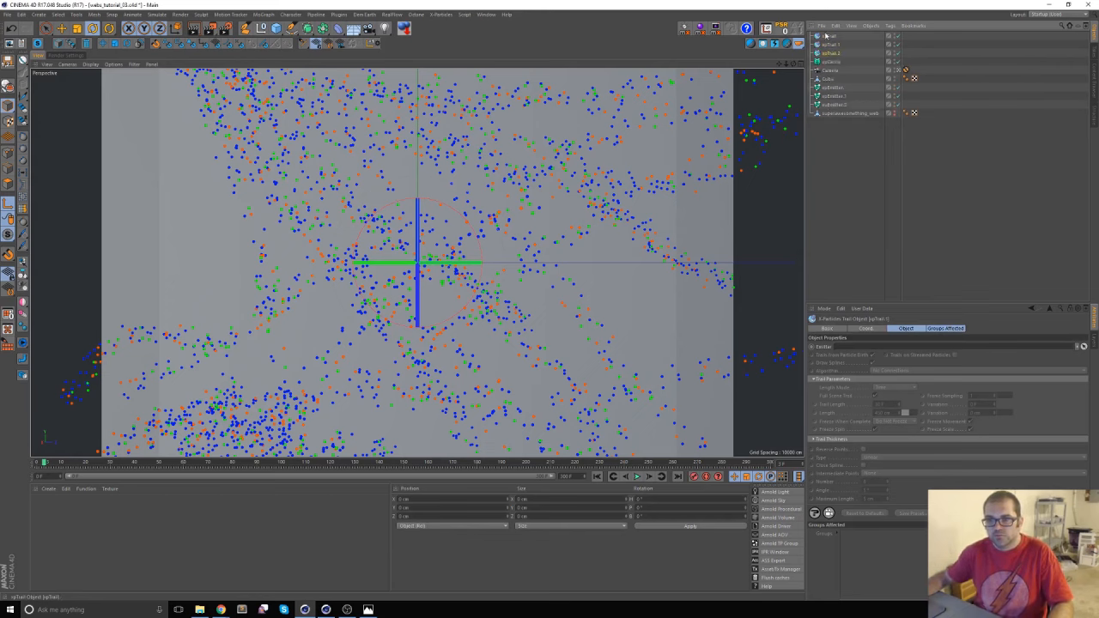
# Link each trail to its own emitter: xpTrail to xpEmitter, xpTrail.1 to xpEmitter.1 and xpTrail.2 to xpEmitter.2
pyautogui.click(828, 37)
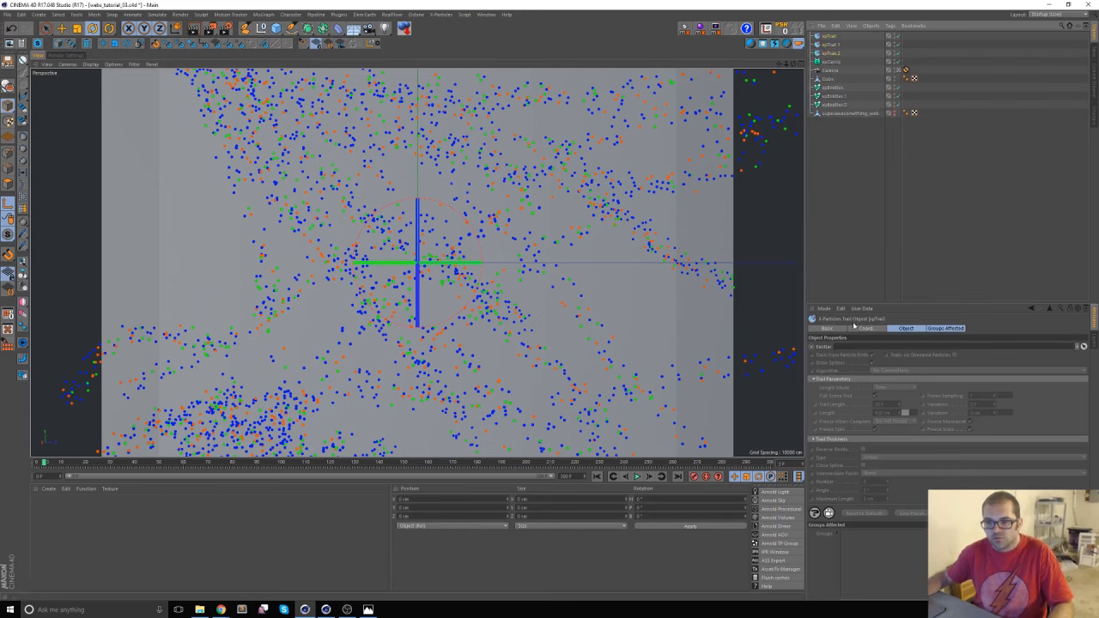
pyautogui.moveTo(831, 88); pyautogui.dragTo(847, 348)
pyautogui.click(833, 47)
pyautogui.moveTo(831, 96); pyautogui.dragTo(863, 349)
pyautogui.click(831, 52)
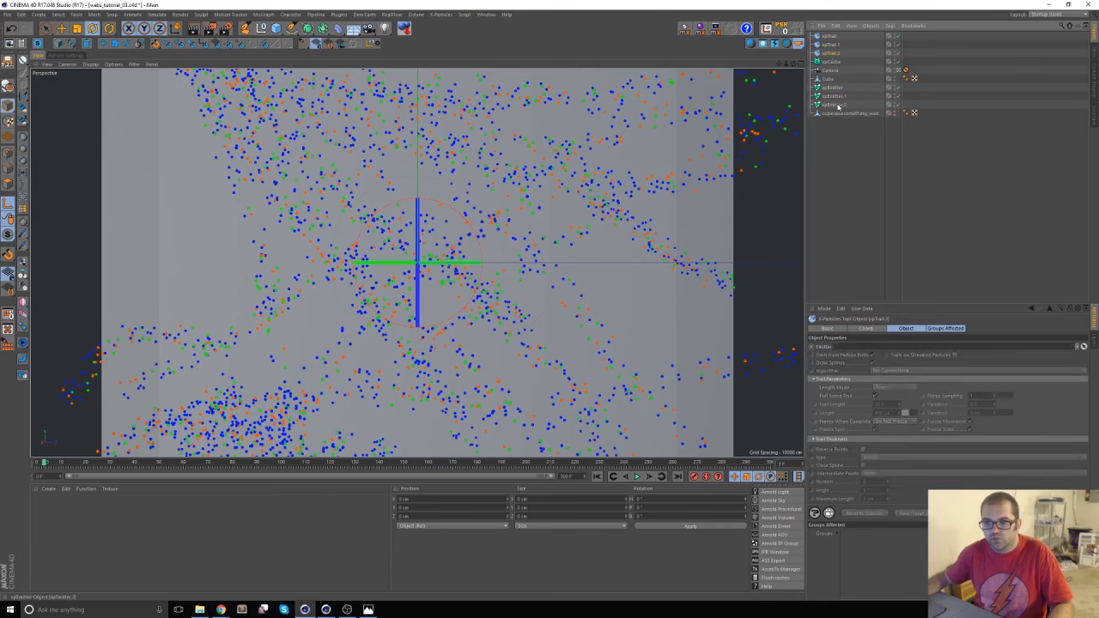
pyautogui.moveTo(863, 288); pyautogui.dragTo(856, 349)
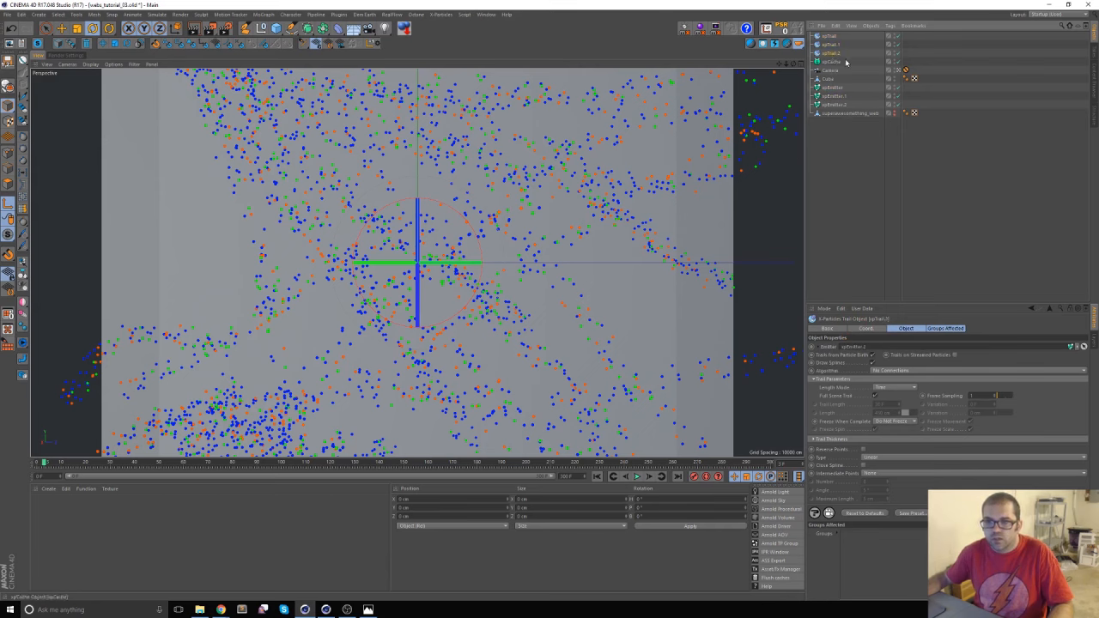
# Set the connection algorithm of all three trail objects to Nearest by Distance
pyautogui.moveTo(846, 56); pyautogui.dragTo(810, 36)
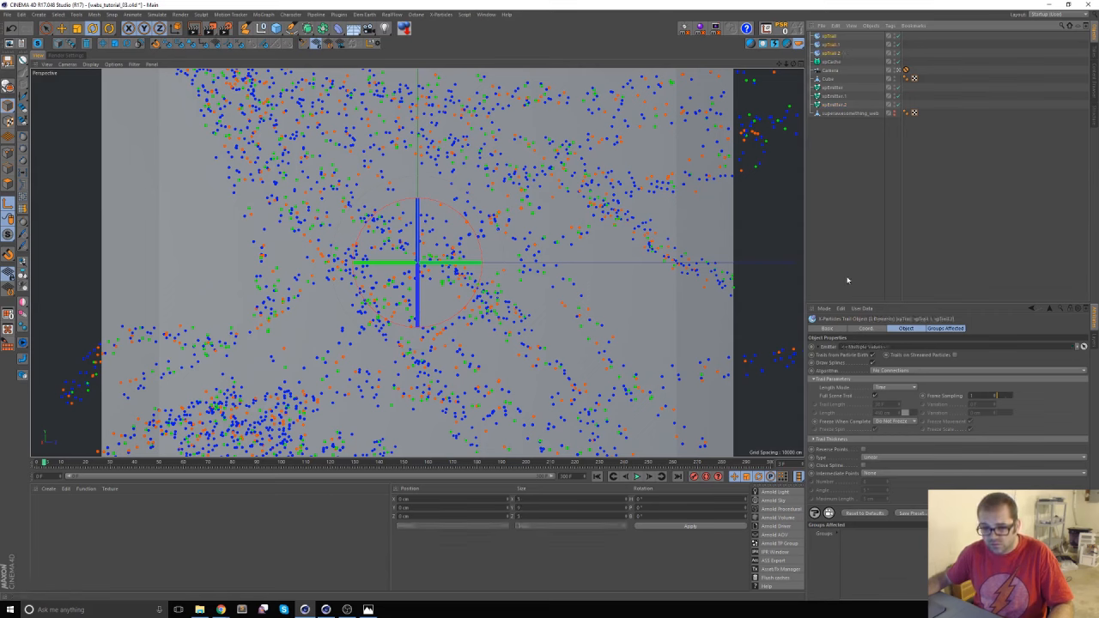
pyautogui.click(885, 371)
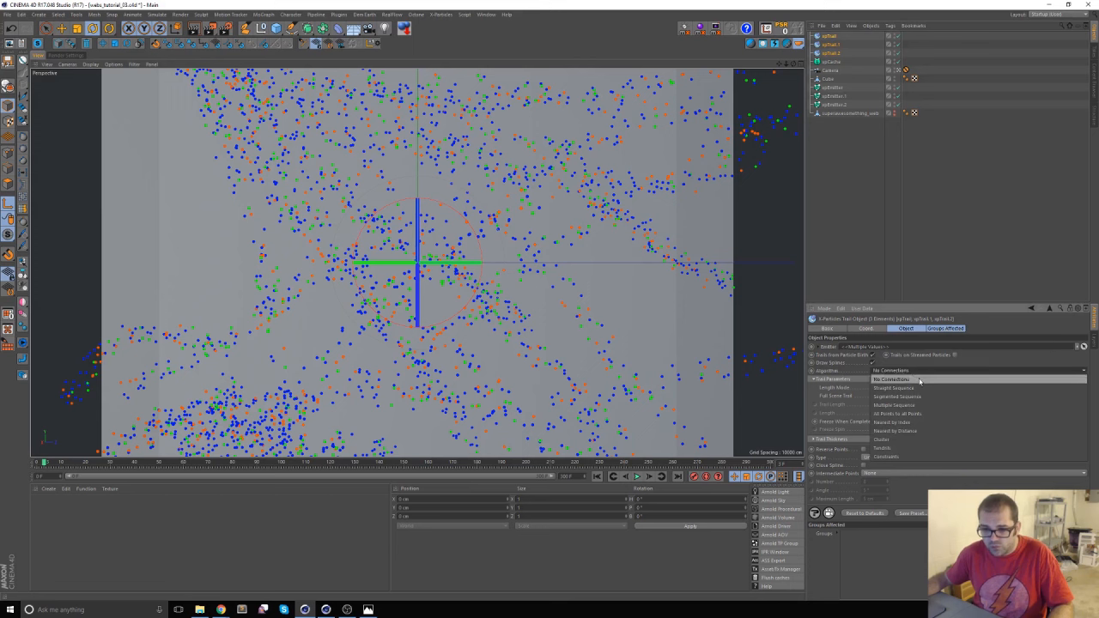
pyautogui.click(912, 430)
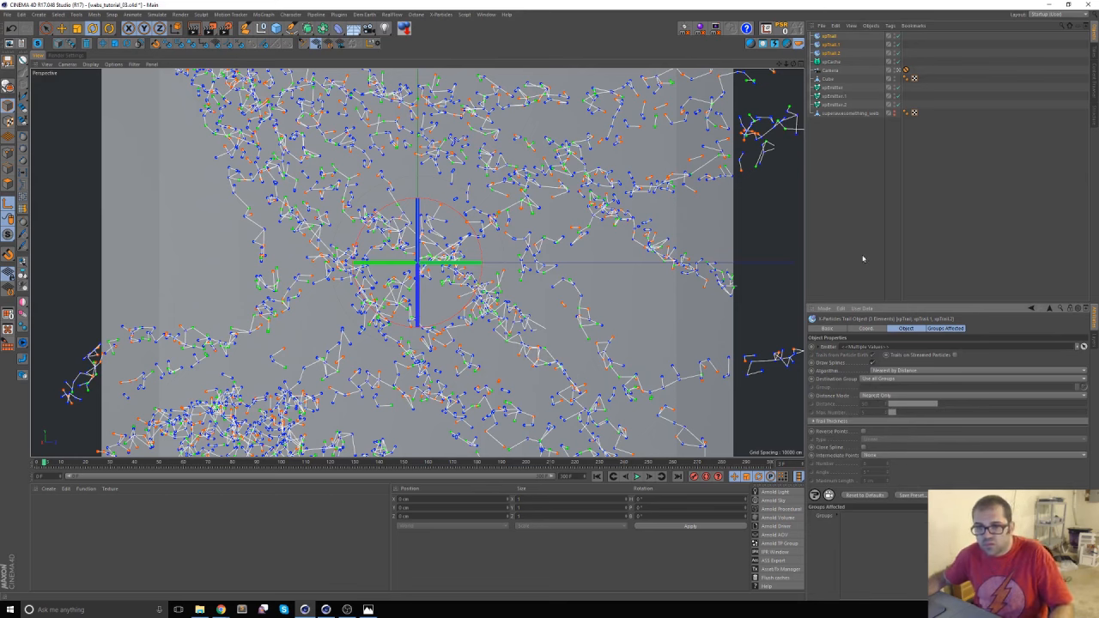
# Set the distance mode of all three trails to All Within Distance with a distance of 35
pyautogui.click(829, 37)
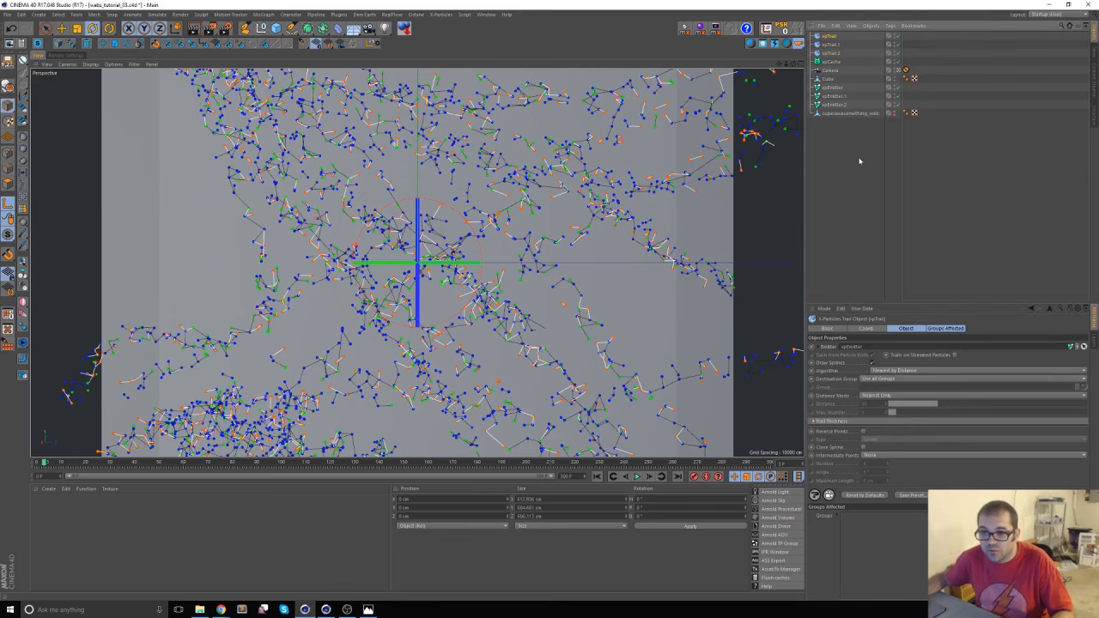
pyautogui.keyDown('shift'); pyautogui.click(829, 54); pyautogui.keyUp('shift')
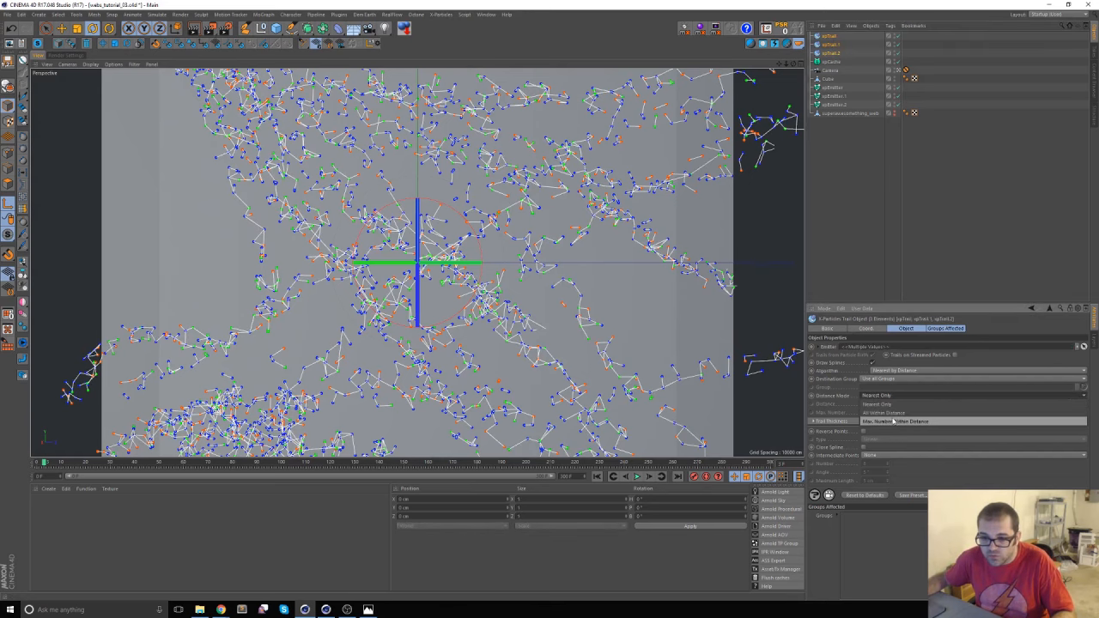
pyautogui.click(887, 413)
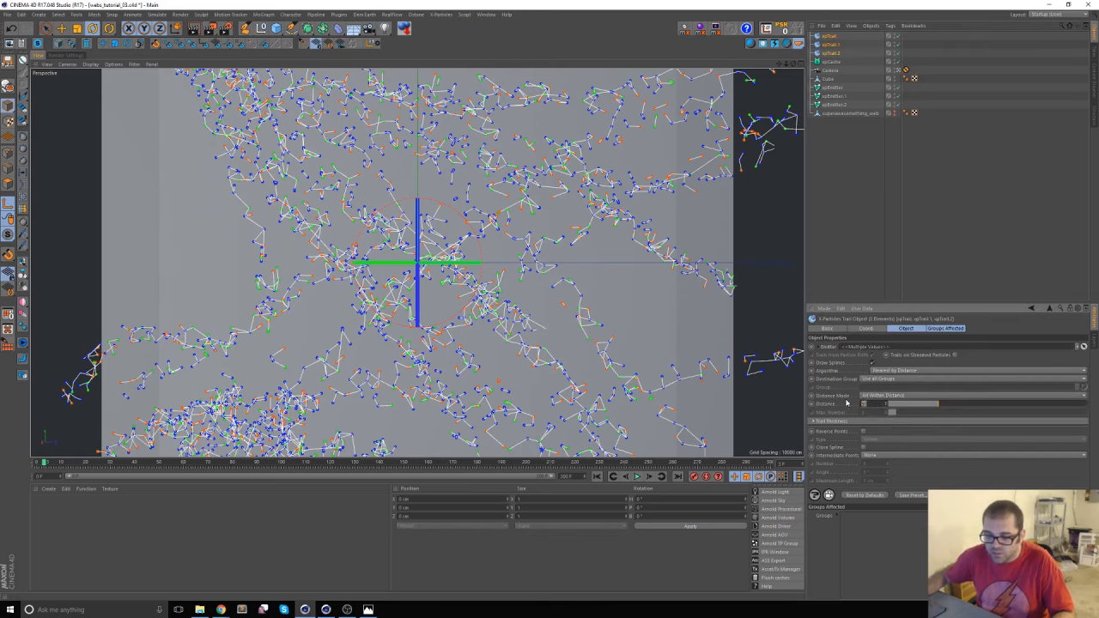
pyautogui.press('Return')
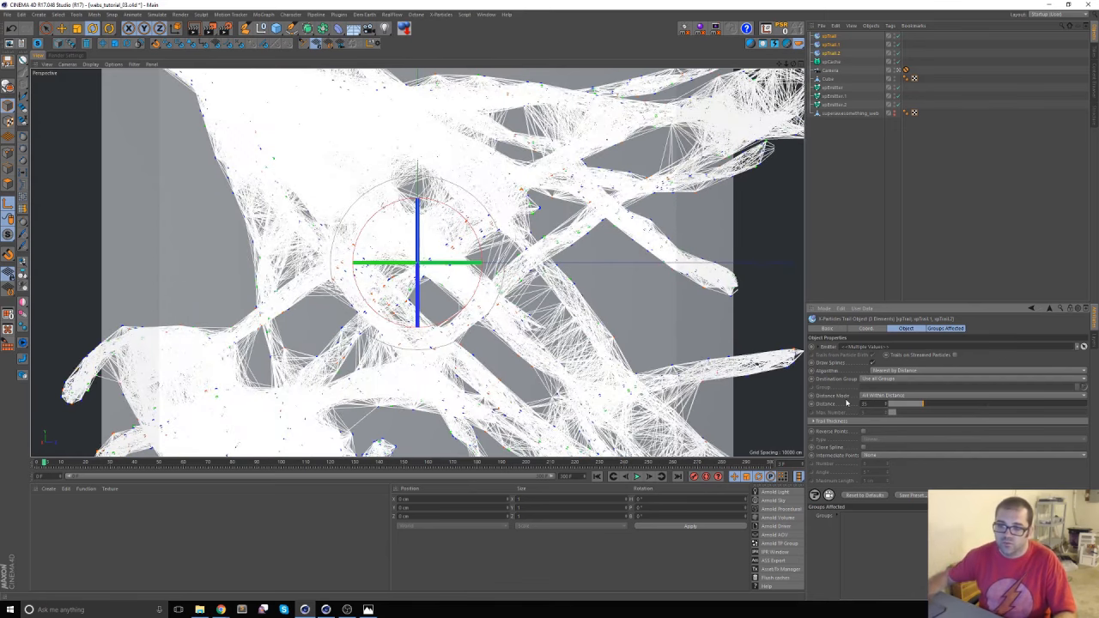
# Vary the connection distances by setting xpTrail.1 to 50 and xpTrail.2 to 40
pyautogui.click(848, 60)
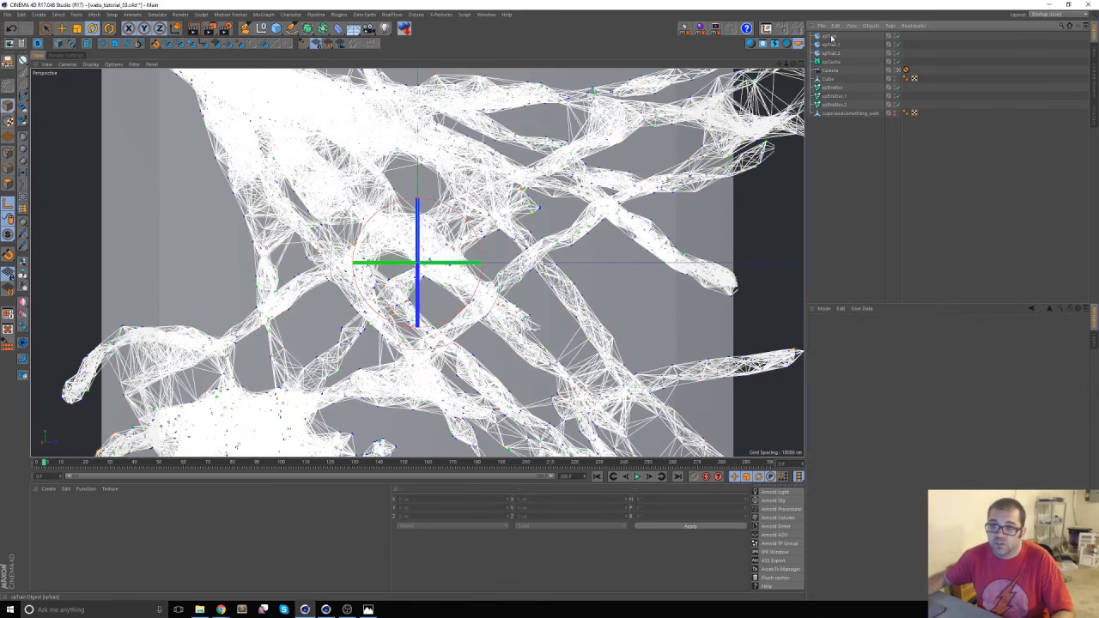
pyautogui.click(829, 37)
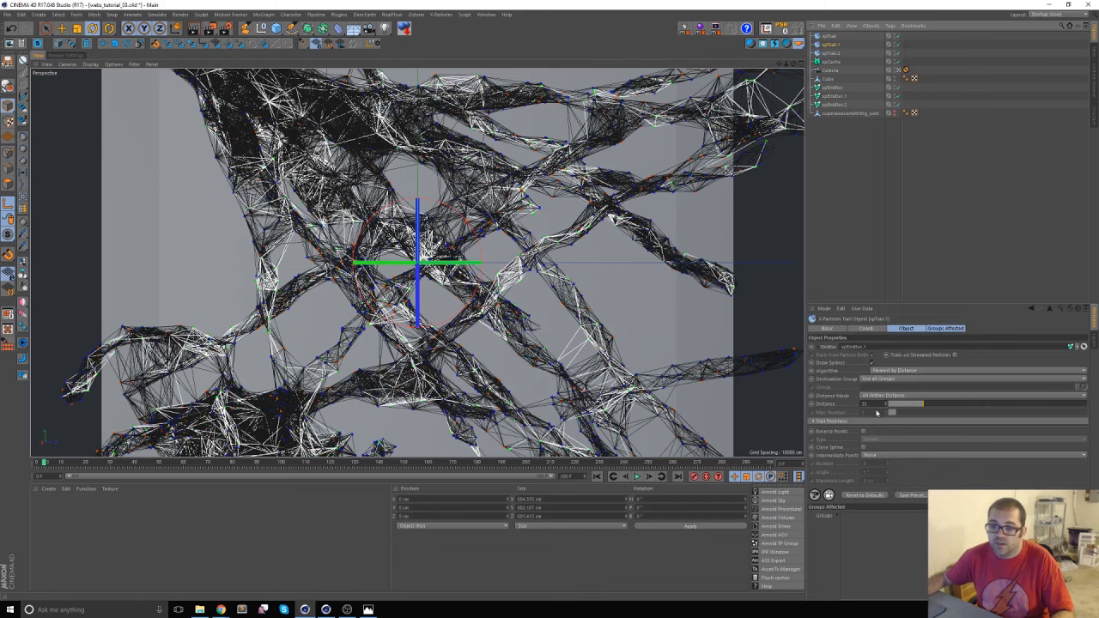
pyautogui.write('50')
pyautogui.press('Return')
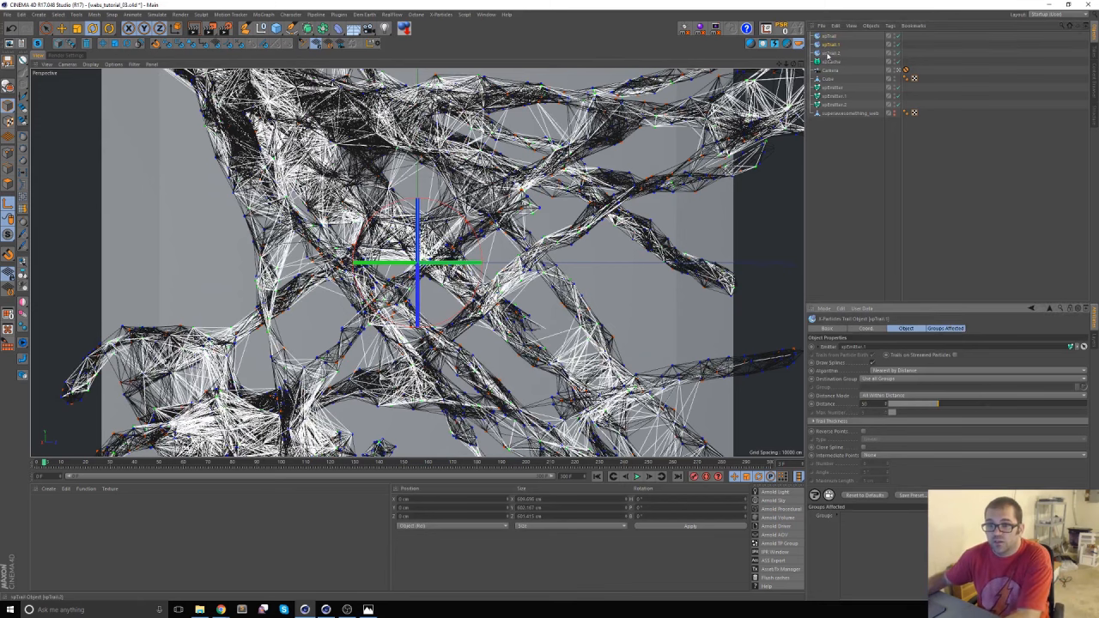
pyautogui.click(829, 53)
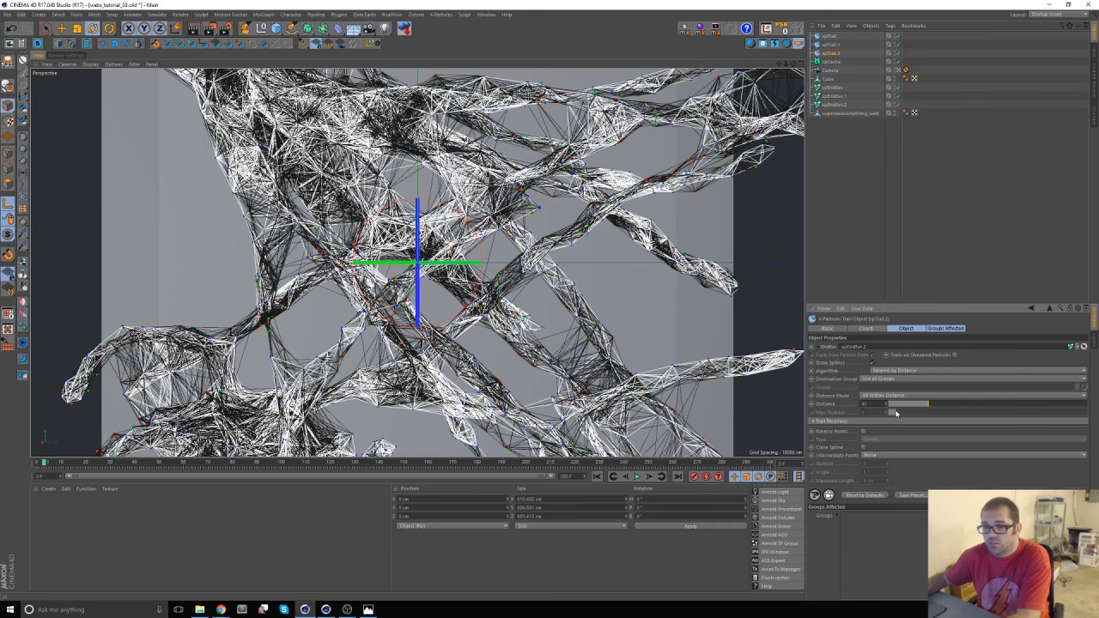
pyautogui.click(852, 173)
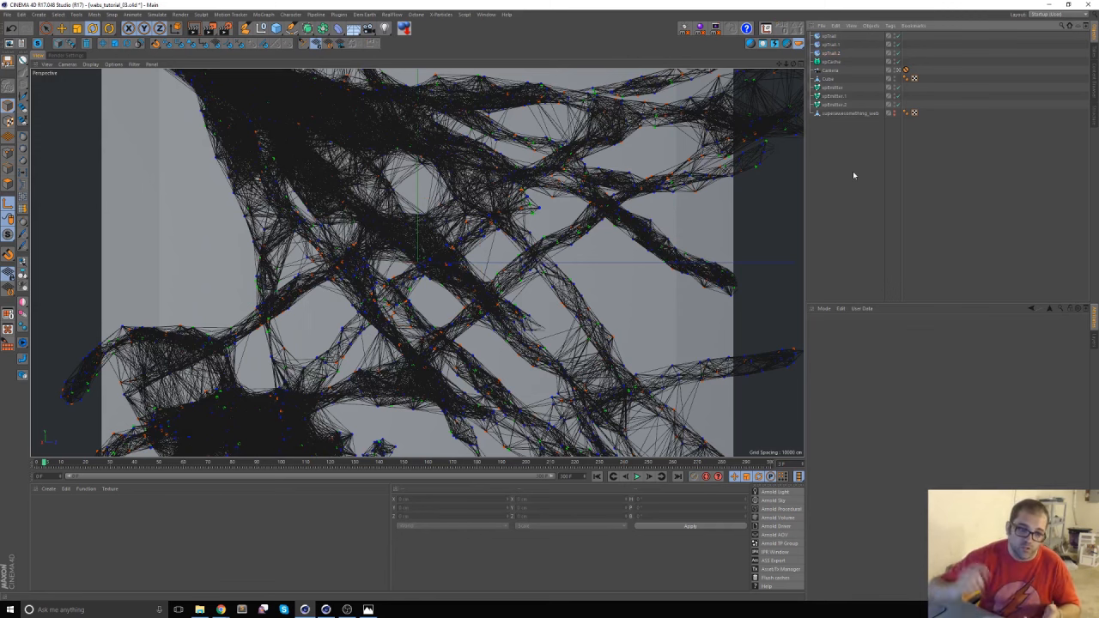
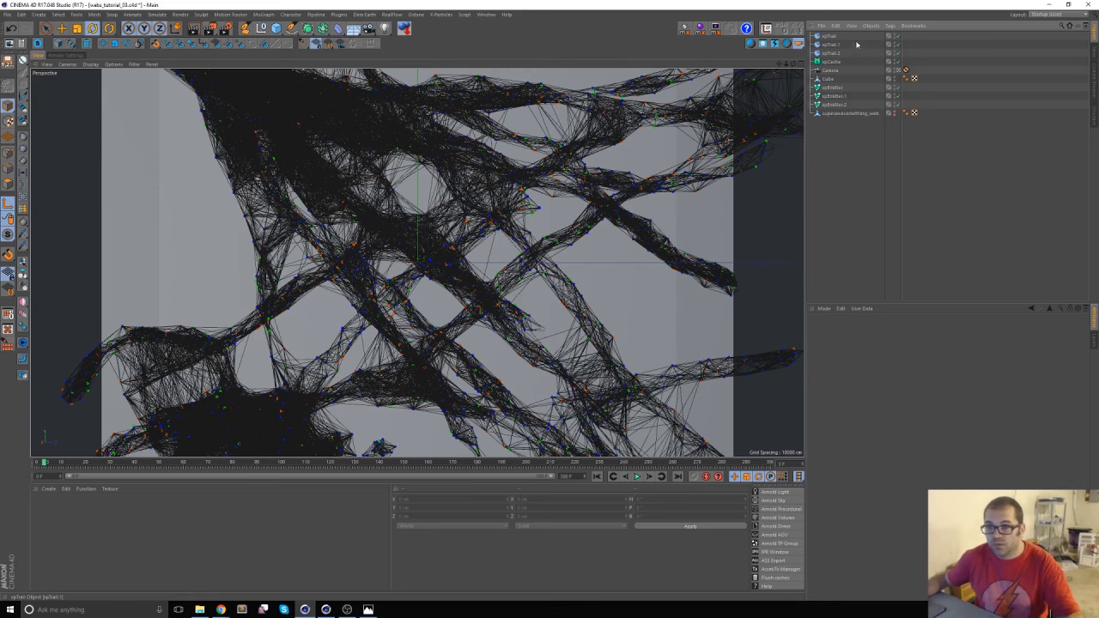
# Try to generate sweep objects directly from the three X-Particles trail objects
pyautogui.moveTo(848, 55); pyautogui.dragTo(816, 35)
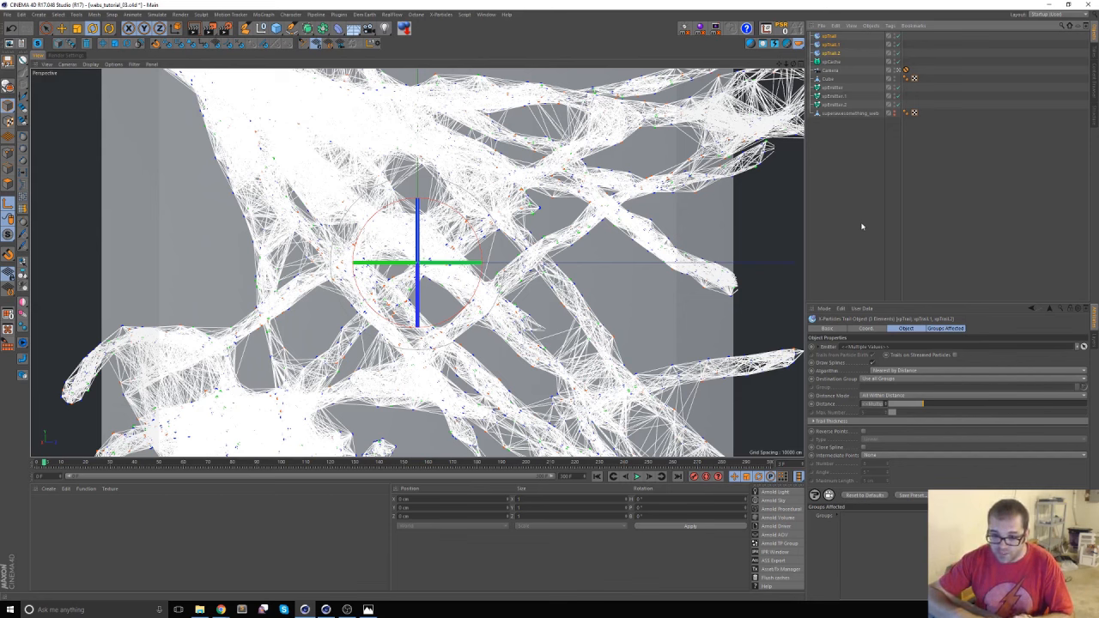
pyautogui.click(24, 361)
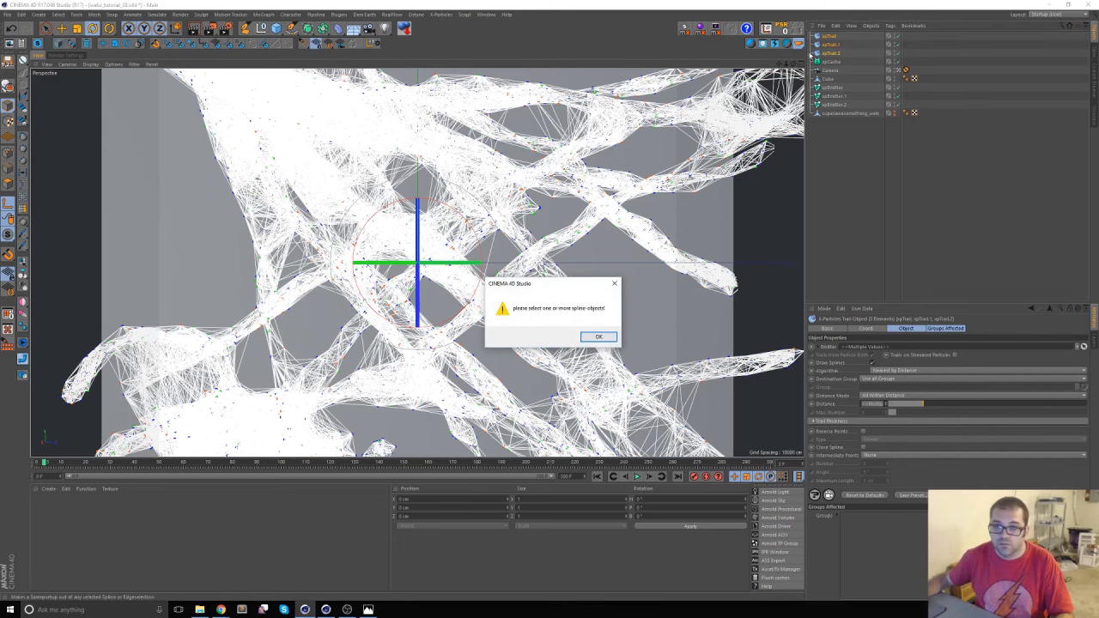
pyautogui.click(599, 337)
pyautogui.click(834, 137)
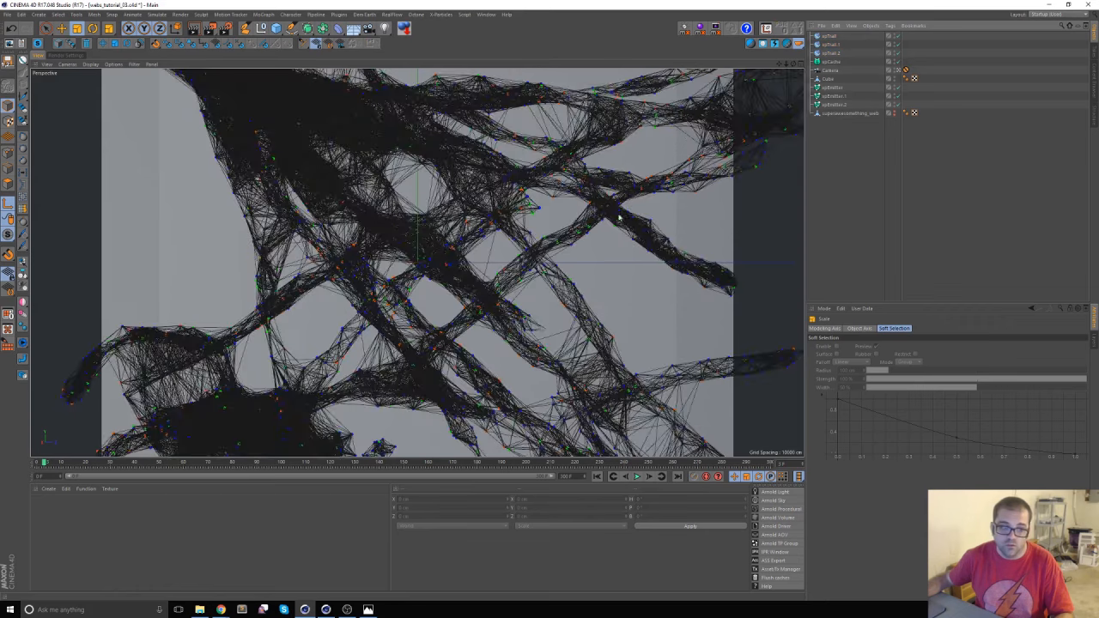
# Convert xpTrail, xpTrail.1 and xpTrail.2 to editable splines and generate a sweep object for each of them
pyautogui.click(853, 37)
pyautogui.keyDown('shift'); pyautogui.click(854, 53); pyautogui.keyUp('shift')
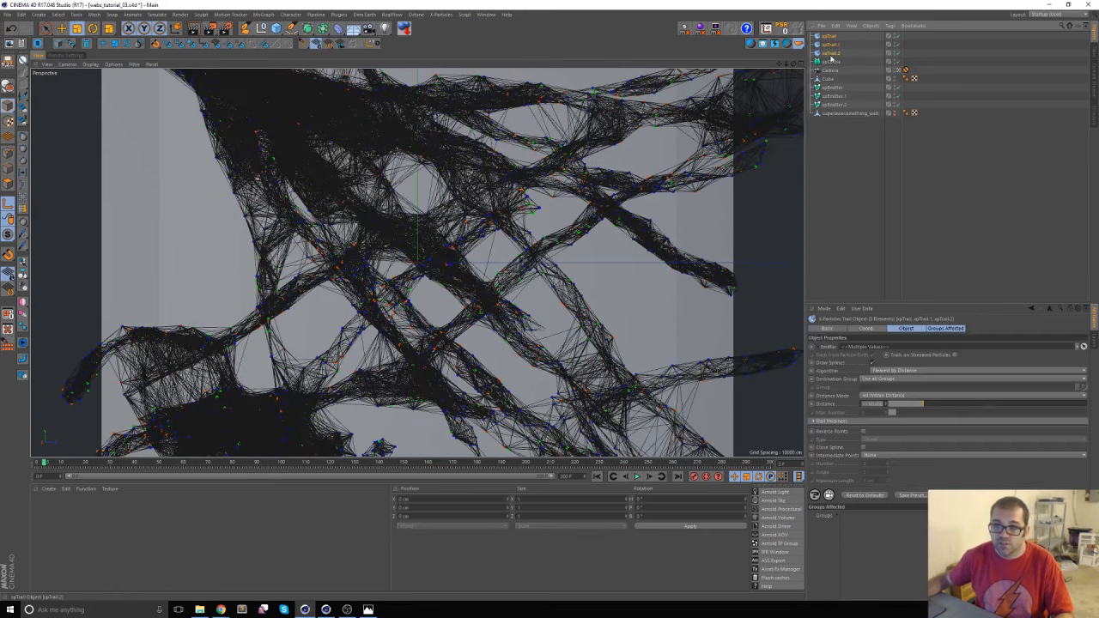
pyautogui.press('c')
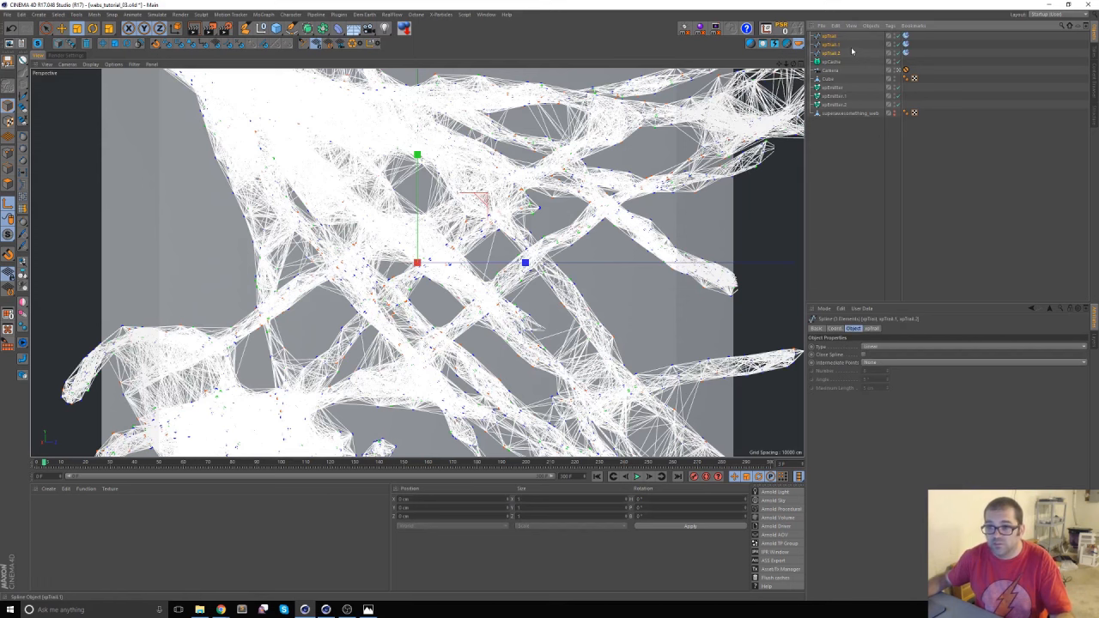
pyautogui.click(905, 36)
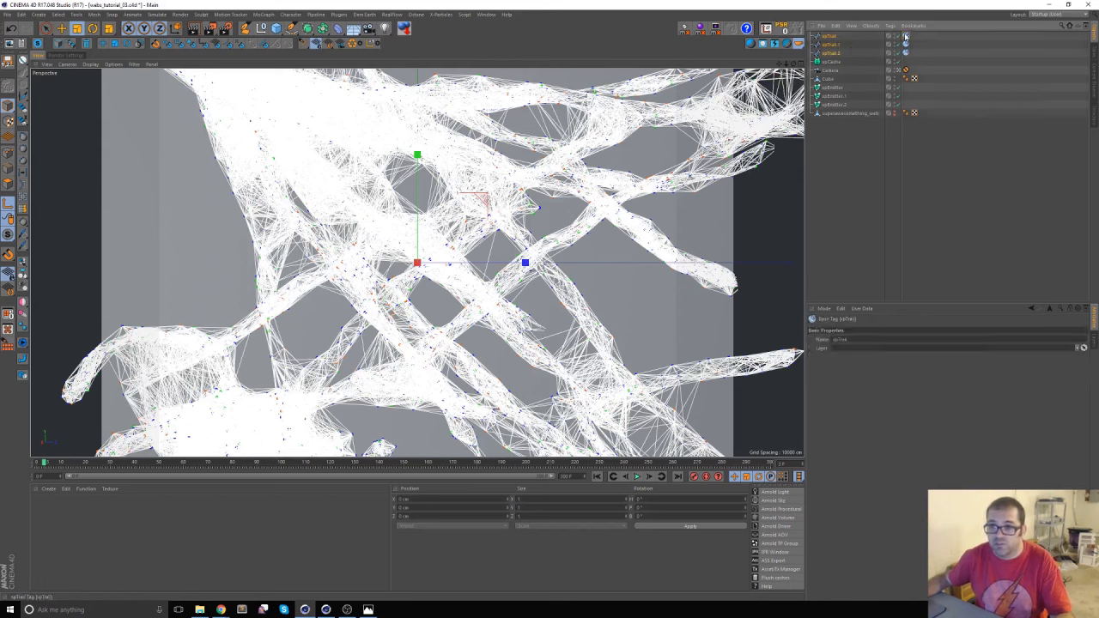
pyautogui.moveTo(850, 32); pyautogui.dragTo(827, 56)
pyautogui.press('t')
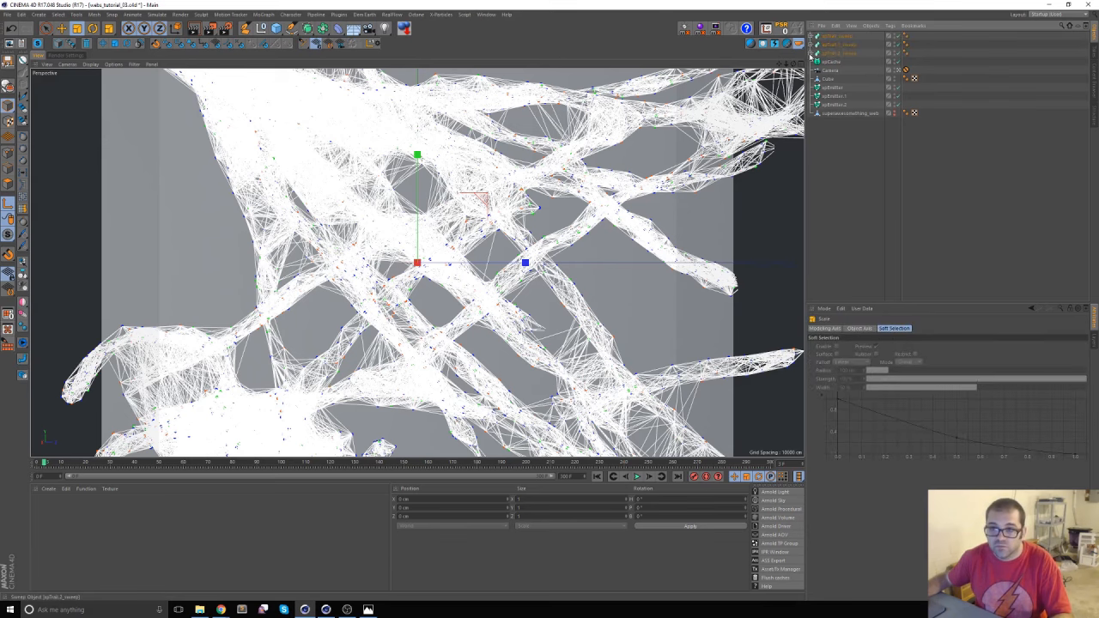
# Set the radius of the n-Side profiles in all three sweeps to 1 cm
pyautogui.click(810, 54)
pyautogui.click(810, 44)
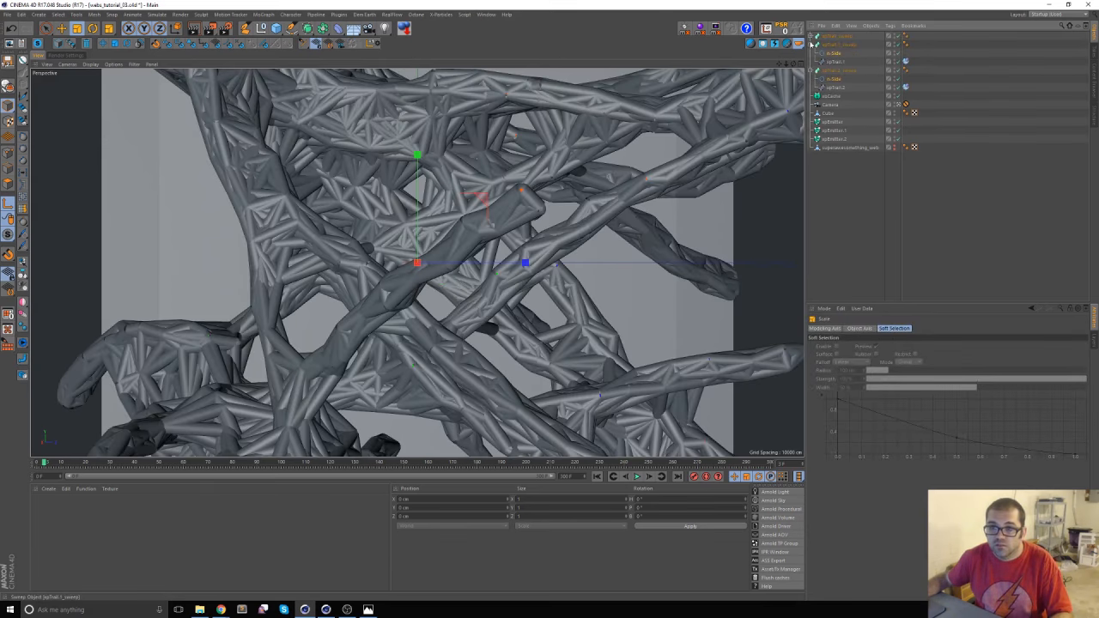
pyautogui.click(810, 36)
pyautogui.click(827, 45)
pyautogui.keyDown('ctrl'); pyautogui.click(830, 70); pyautogui.keyUp('ctrl')
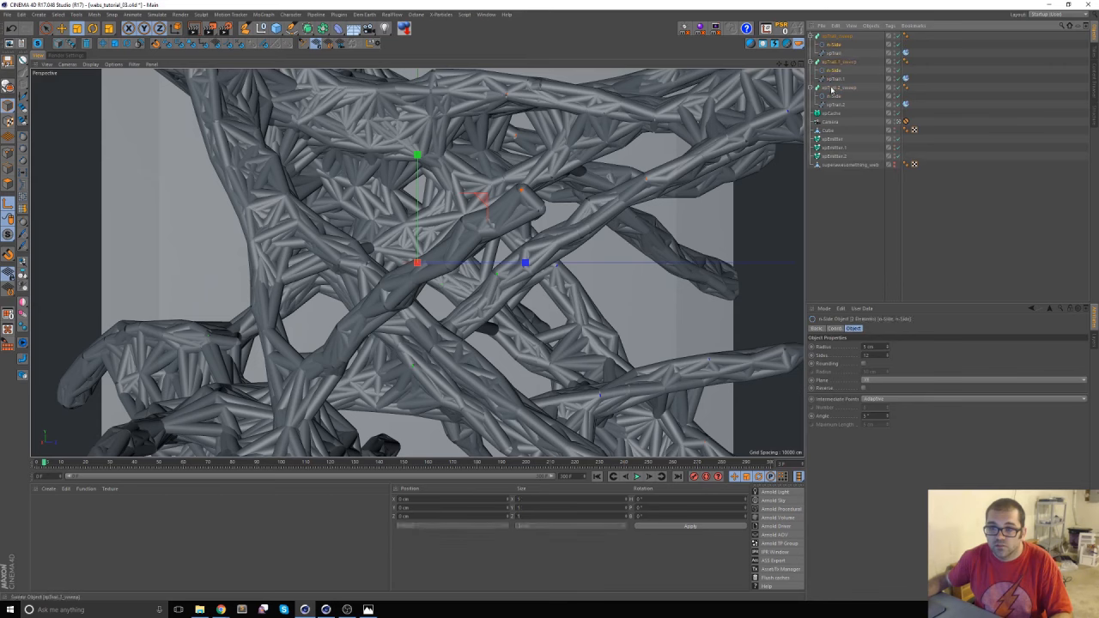
pyautogui.keyDown('ctrl'); pyautogui.click(831, 96); pyautogui.keyUp('ctrl')
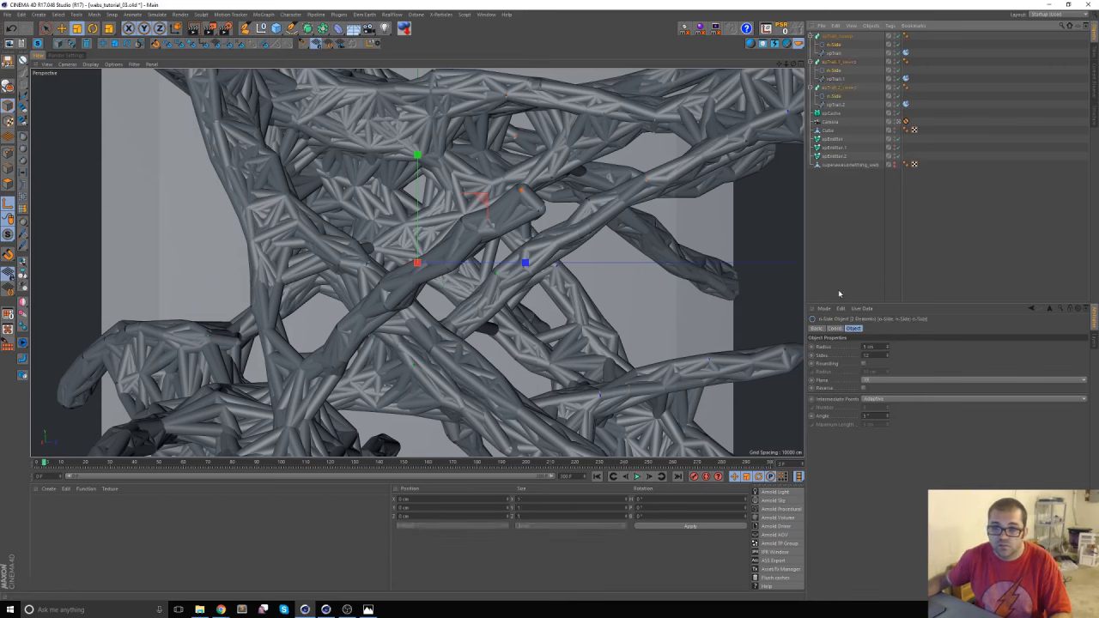
pyautogui.moveTo(875, 348); pyautogui.dragTo(848, 352)
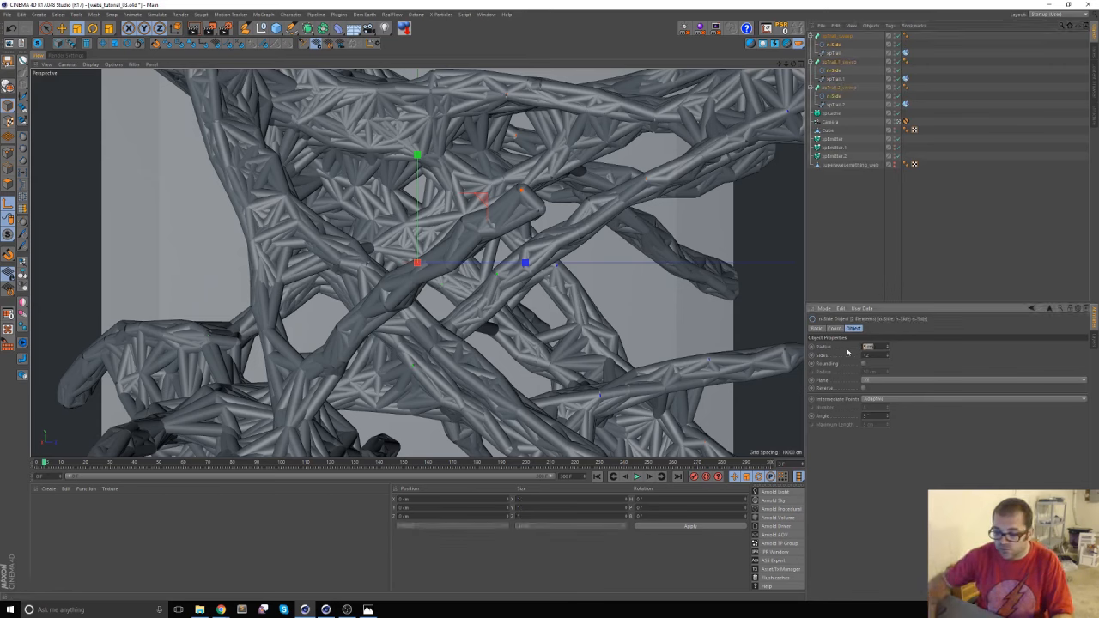
pyautogui.write('1')
pyautogui.press('Return')
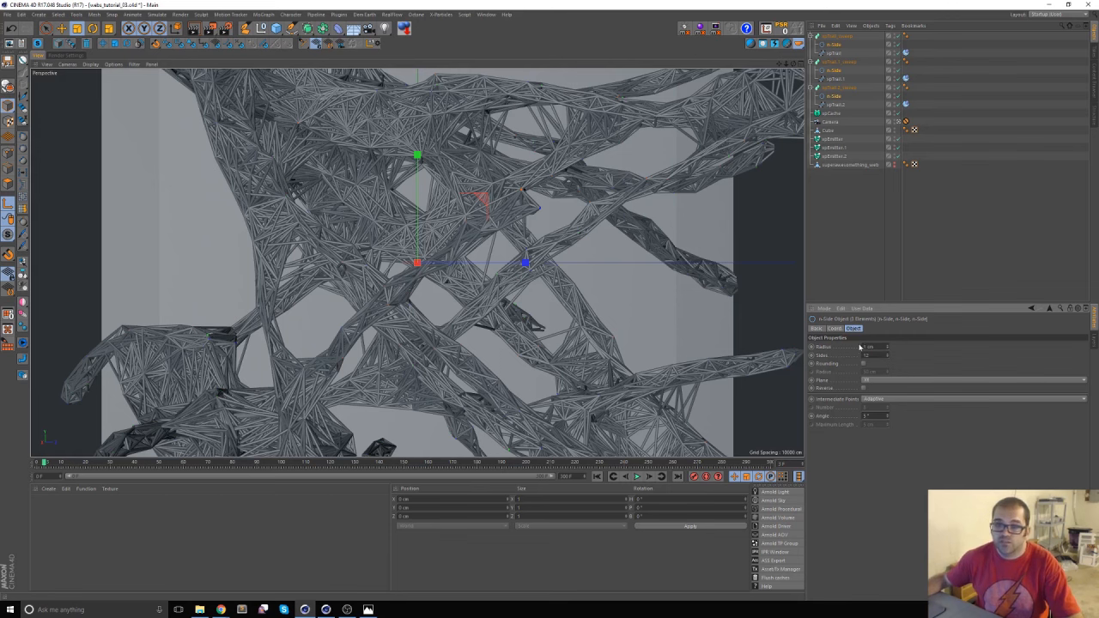
# Thin the web strands by setting the radius of the three n-Side profiles to 0.05 cm
pyautogui.moveTo(876, 348); pyautogui.dragTo(849, 352)
pyautogui.write('30')
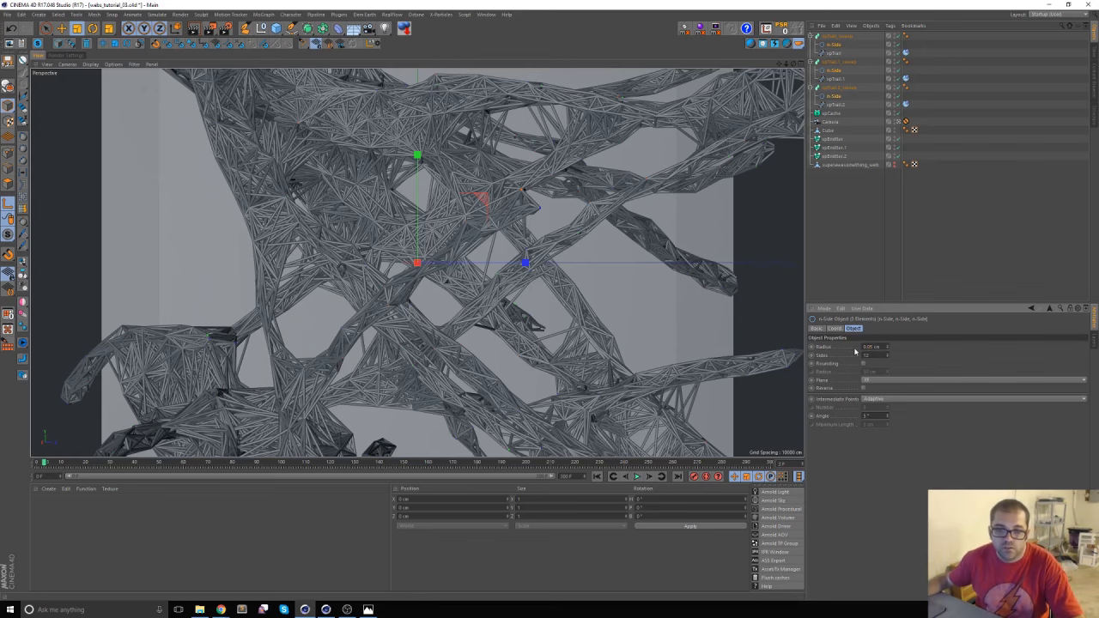
pyautogui.click(811, 203)
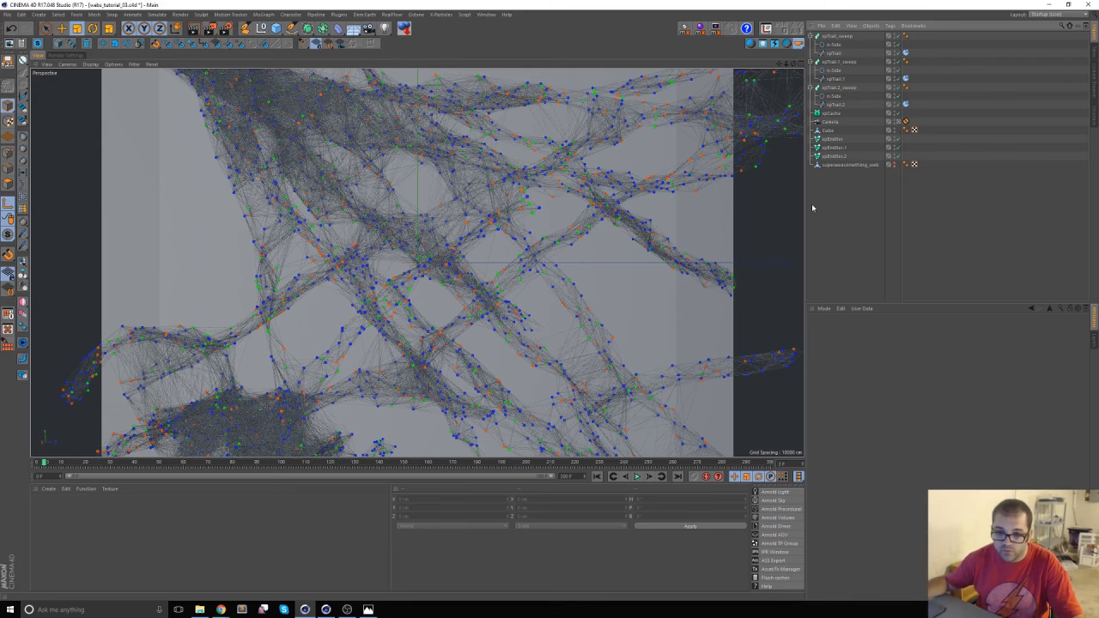
# Leave the scene camera's view and return the animation to its first frame
pyautogui.click(904, 122)
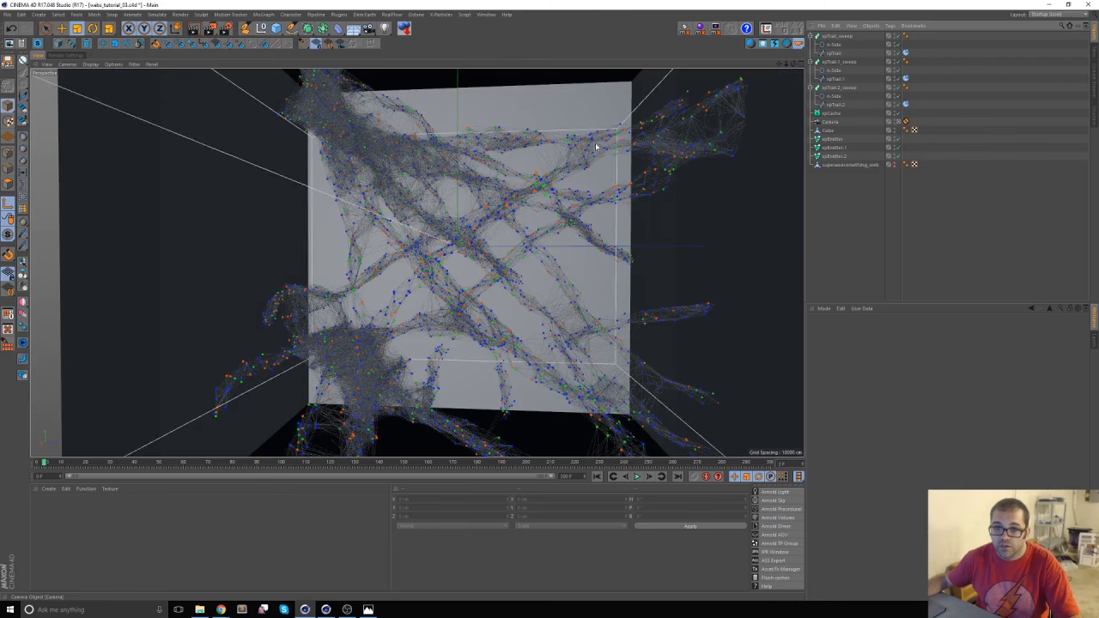
pyautogui.click(597, 477)
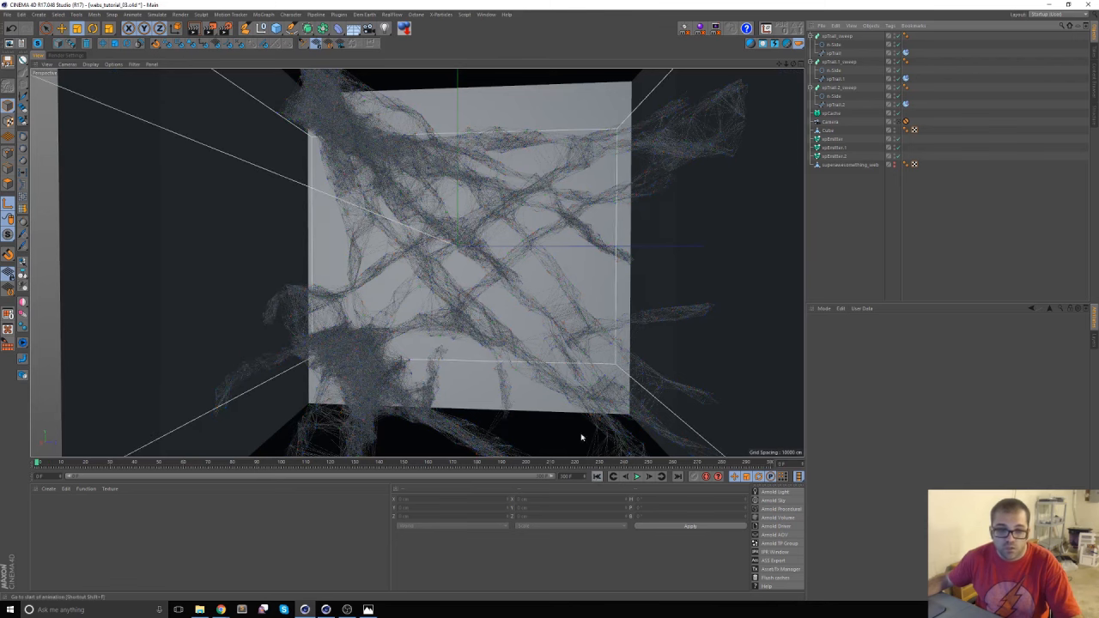
pyautogui.scroll(-5, 513, 118)
pyautogui.scroll(1, 508, 113)
pyautogui.keyDown('alt'); pyautogui.moveTo(505, 120); pyautogui.dragTo(474, 106); pyautogui.keyUp('alt')
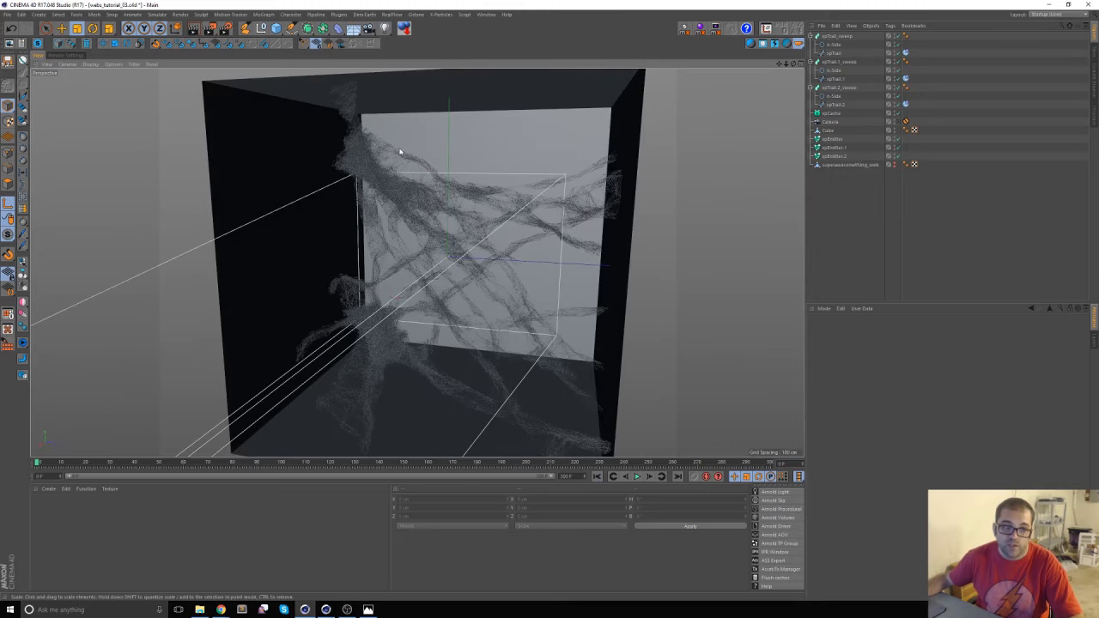
# Add an area light facing straight down near the box's ceiling, at a height of about 377 cm with a pitch of -90°
pyautogui.click(384, 29)
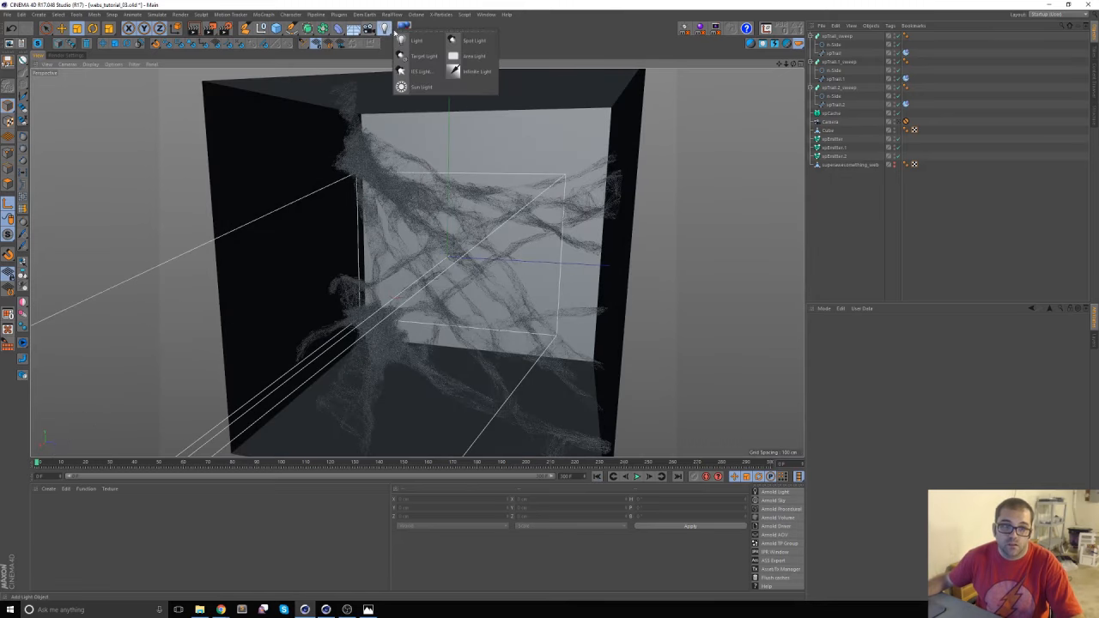
pyautogui.click(463, 55)
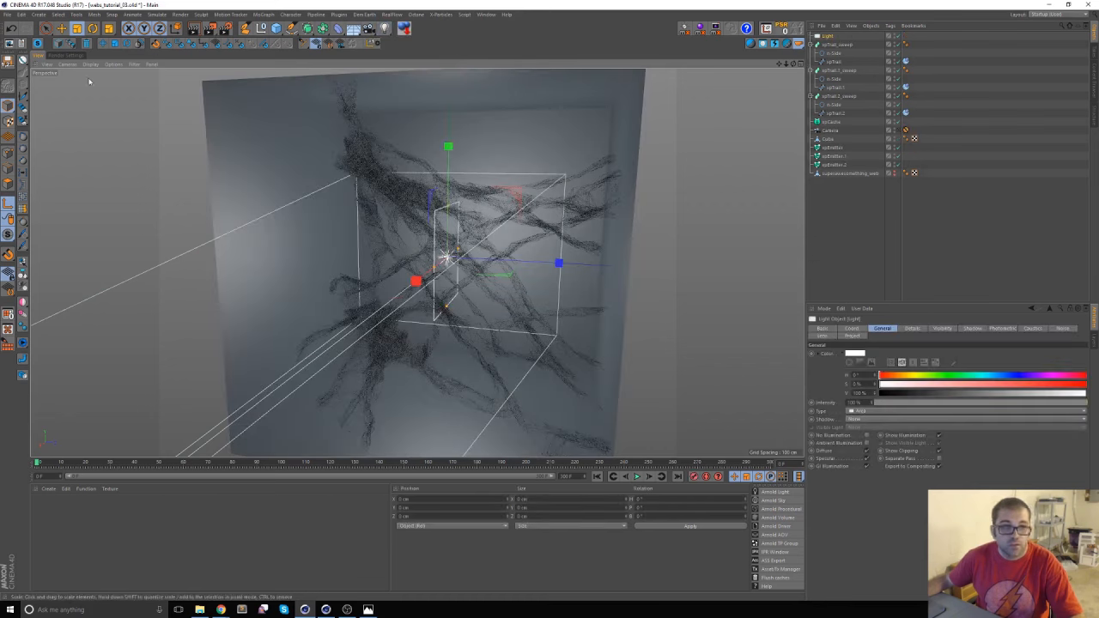
pyautogui.click(61, 28)
pyautogui.moveTo(443, 180); pyautogui.dragTo(457, 93)
pyautogui.press('r')
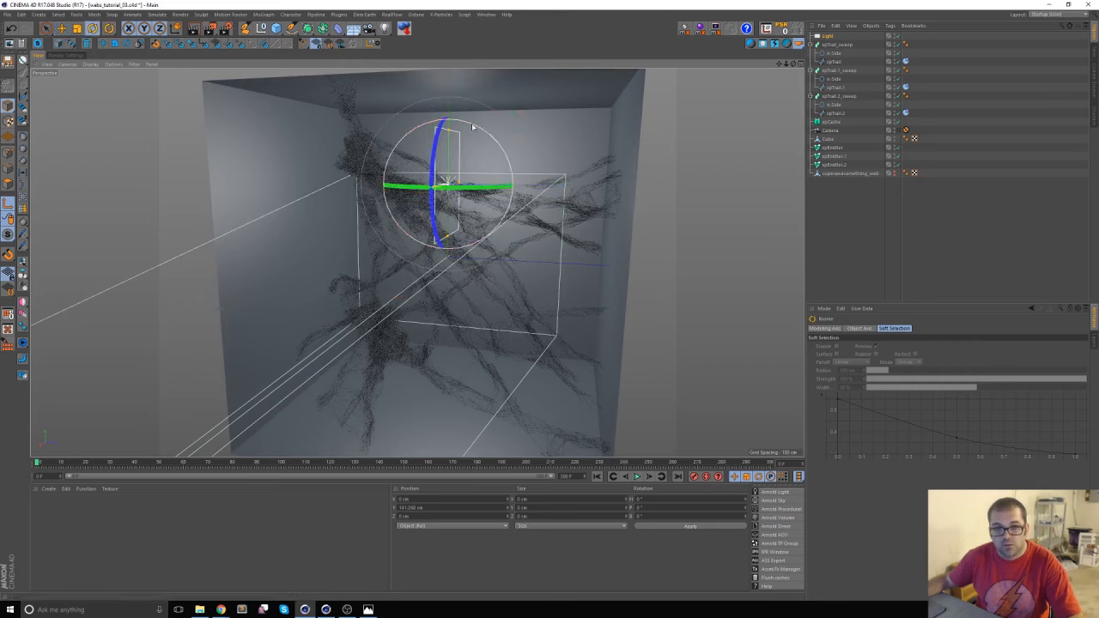
pyautogui.moveTo(473, 127); pyautogui.dragTo(507, 213)
pyautogui.press('space')
pyautogui.moveTo(448, 240); pyautogui.dragTo(447, 166)
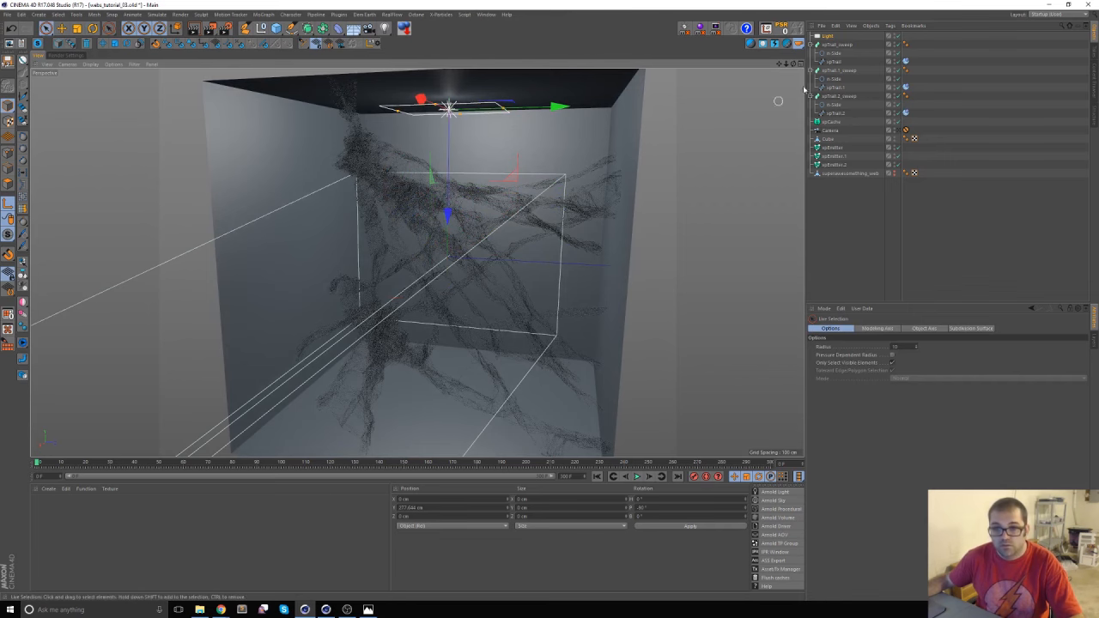
pyautogui.click(898, 130)
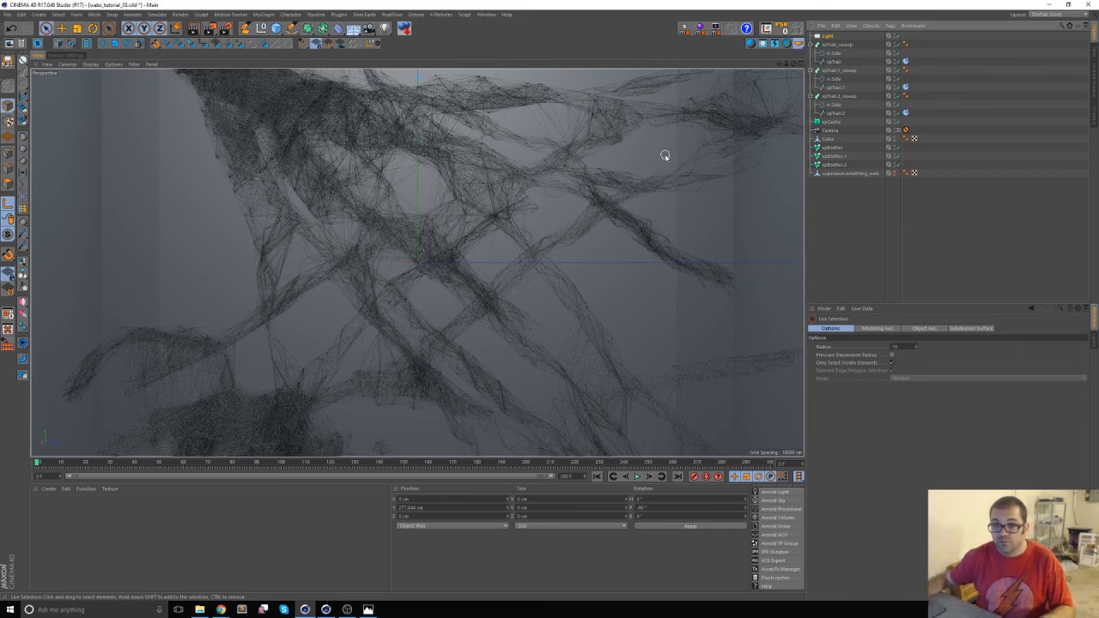
# Create a new material and apply it to xpTrail_sweep, xpTrail.1_sweep and the xpTrail.1 spline
pyautogui.doubleClick(49, 511)
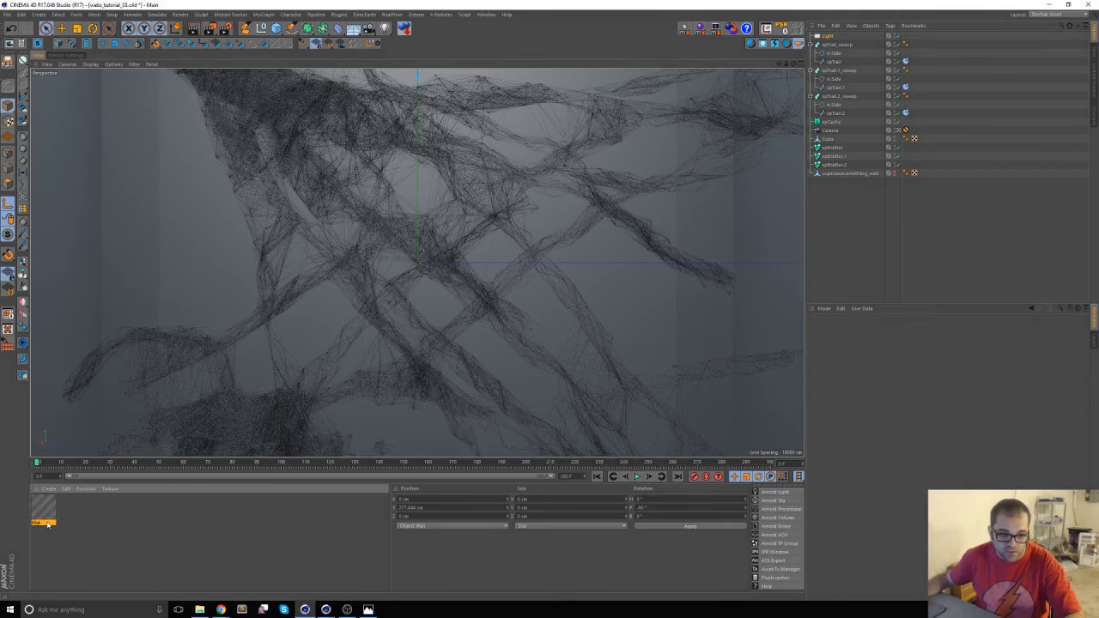
pyautogui.moveTo(43, 508); pyautogui.dragTo(848, 46)
pyautogui.keyDown('ctrl'); pyautogui.moveTo(914, 50); pyautogui.dragTo(915, 88); pyautogui.keyUp('ctrl')
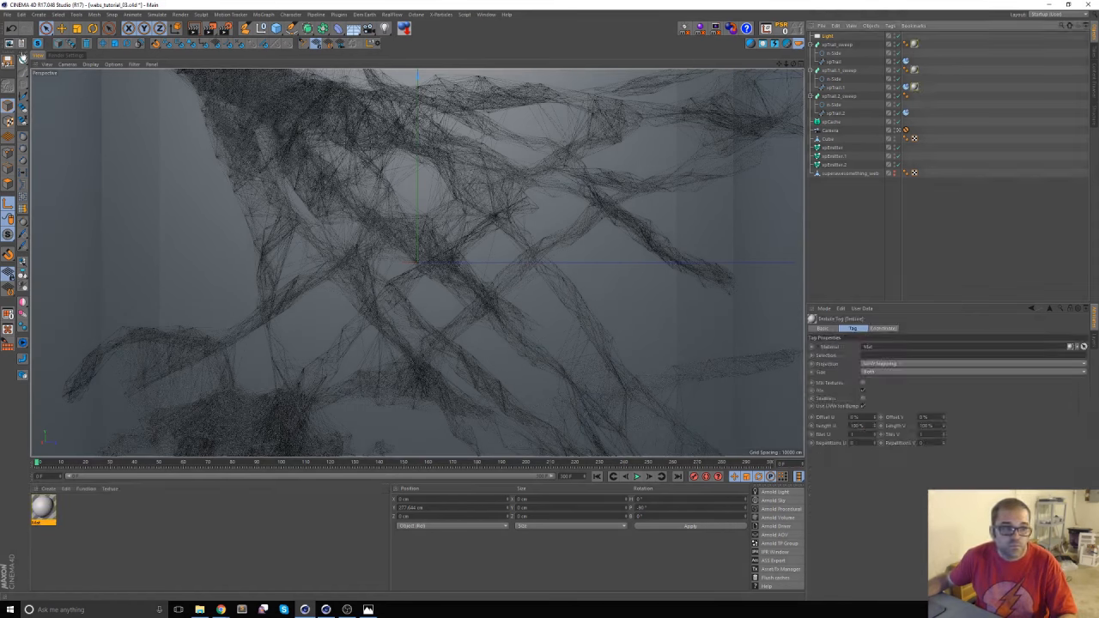
# Add Ambient Occlusion to the render settings and reduce its maximum ray length
pyautogui.click(65, 55)
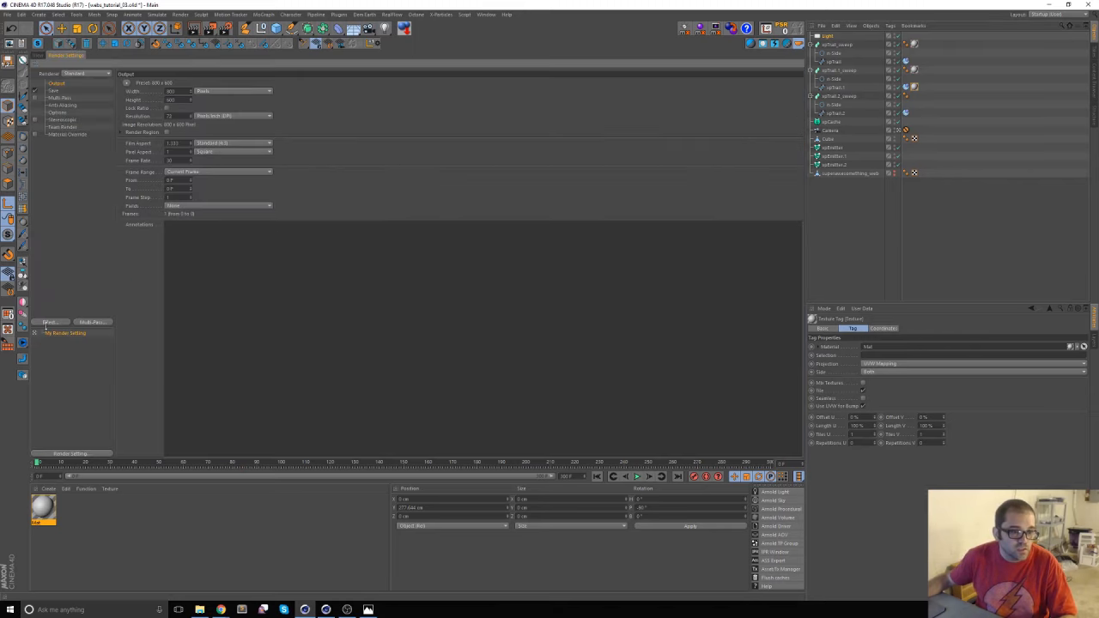
pyautogui.click(48, 322)
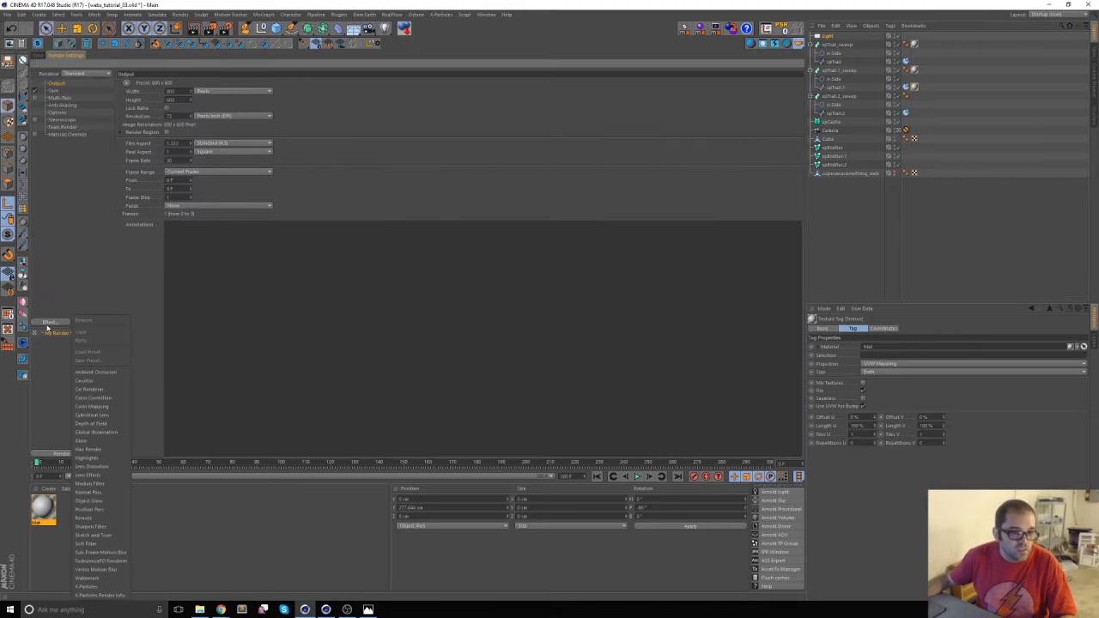
pyautogui.click(97, 373)
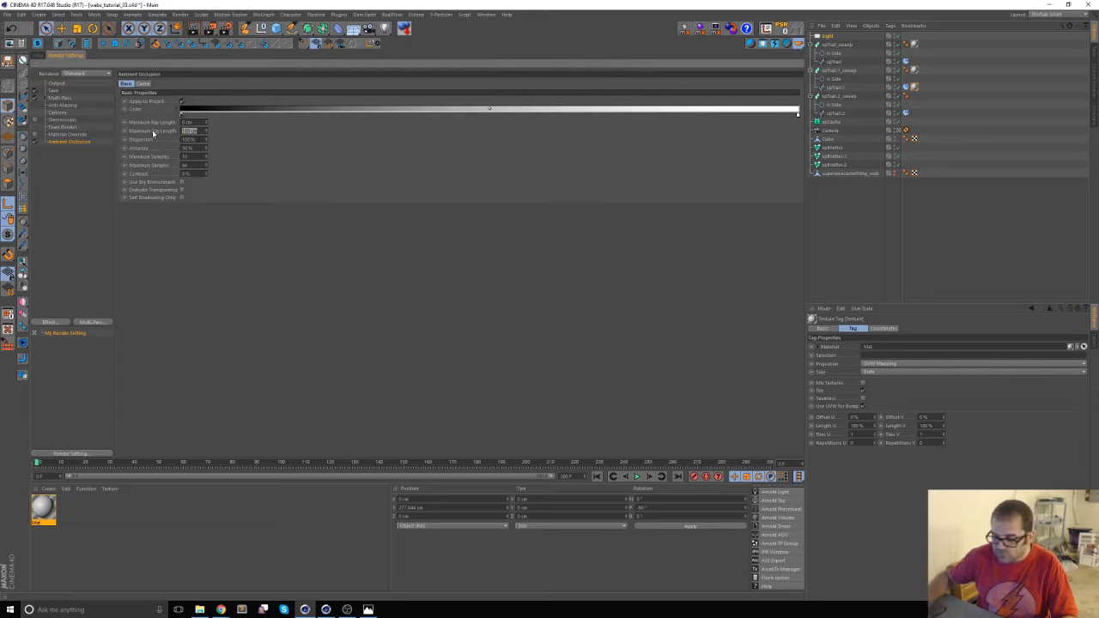
pyautogui.write('1')
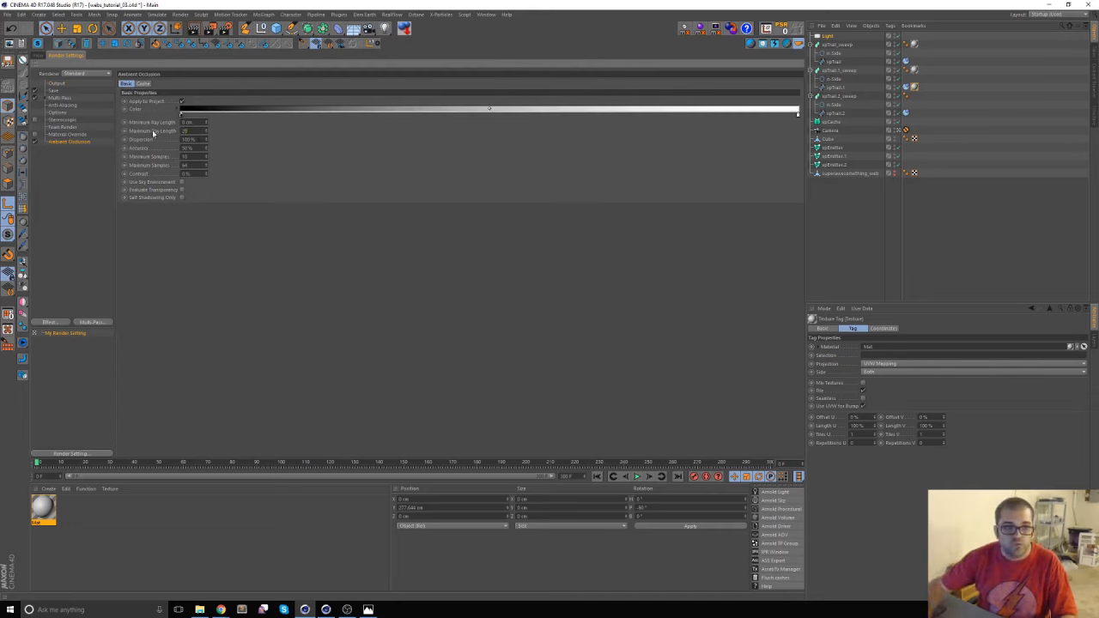
pyautogui.write('5')
pyautogui.press('Return')
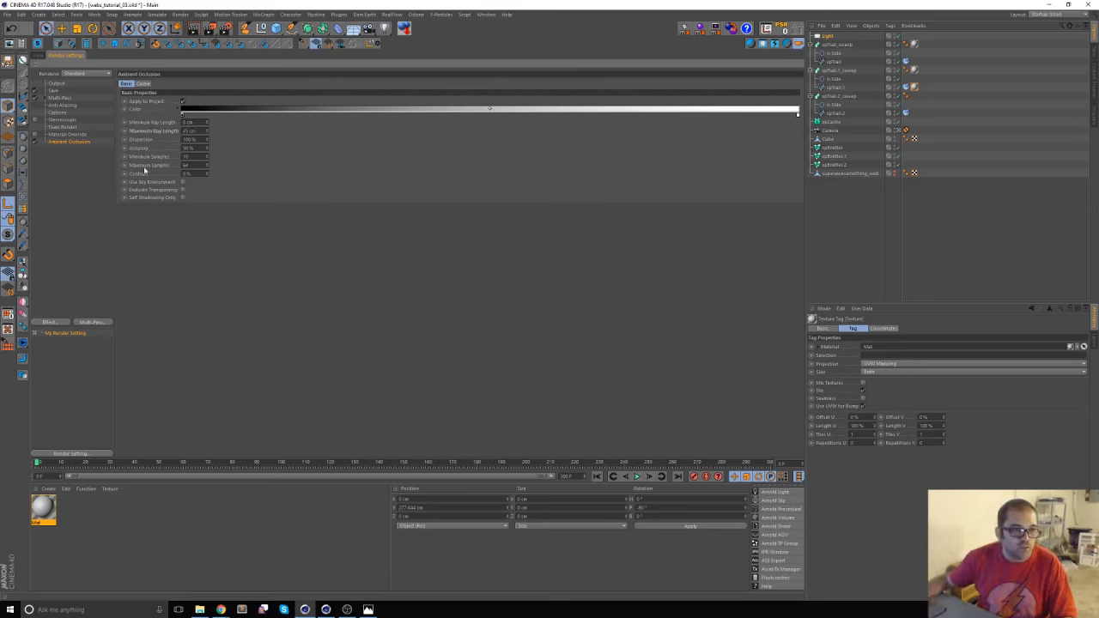
# Add Global Illumination with the Exterior - Physical Sky preset and switch the renderer to Physical
pyautogui.click(53, 322)
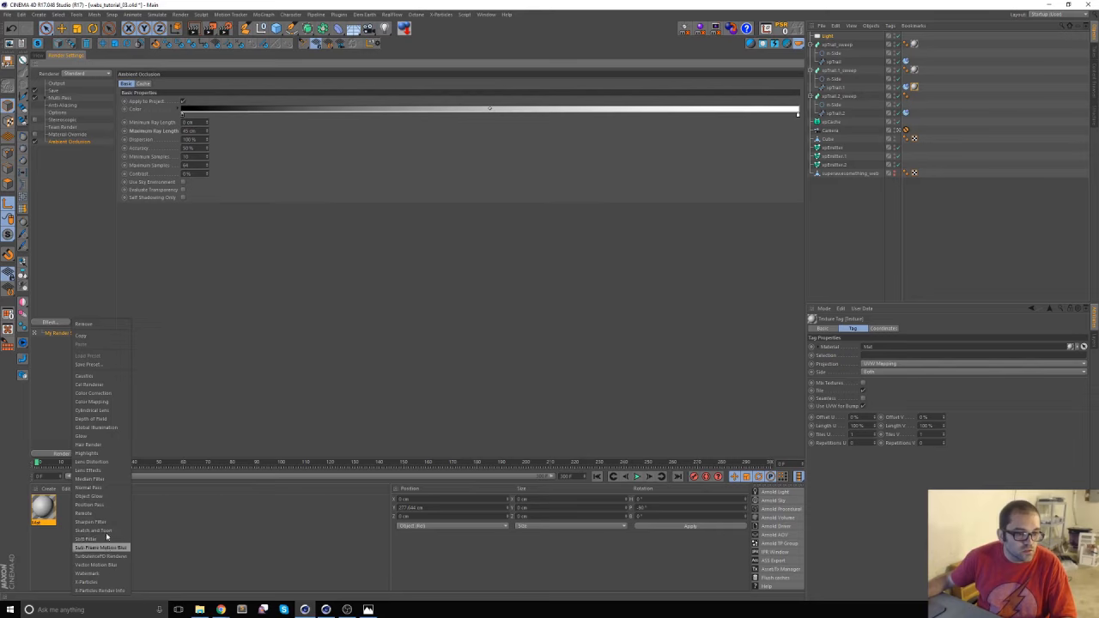
pyautogui.click(94, 427)
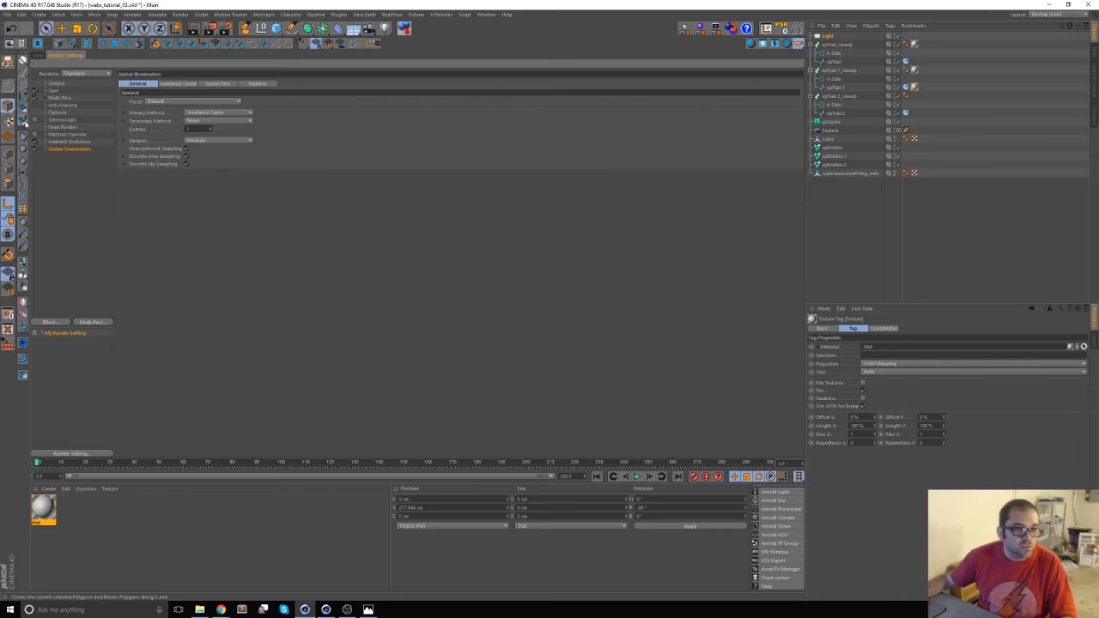
pyautogui.click(82, 74)
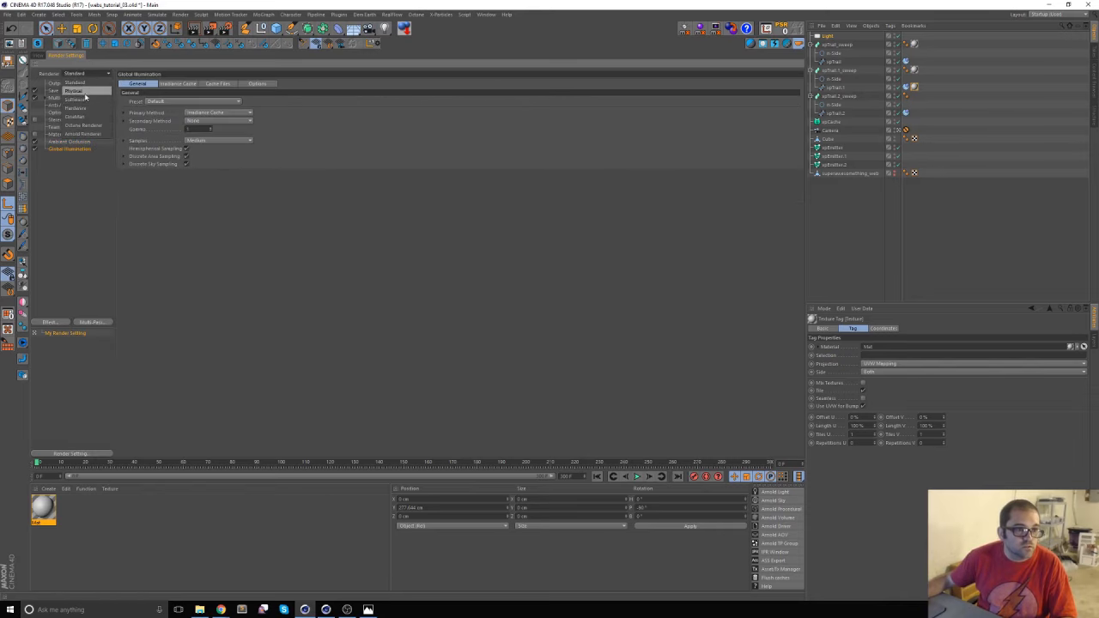
pyautogui.click(65, 107)
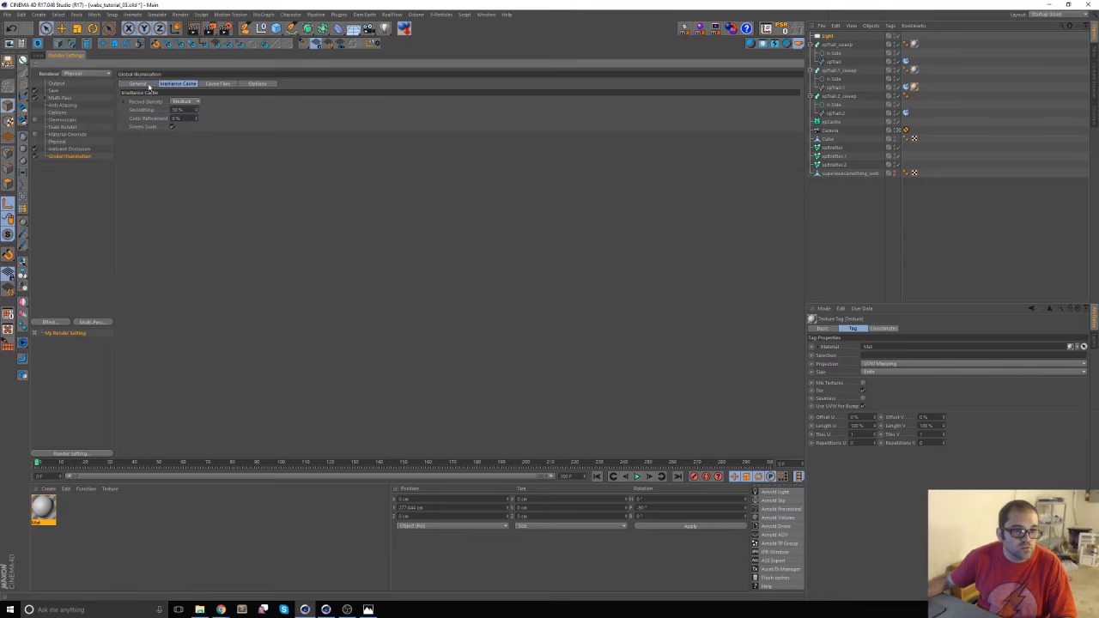
pyautogui.click(158, 102)
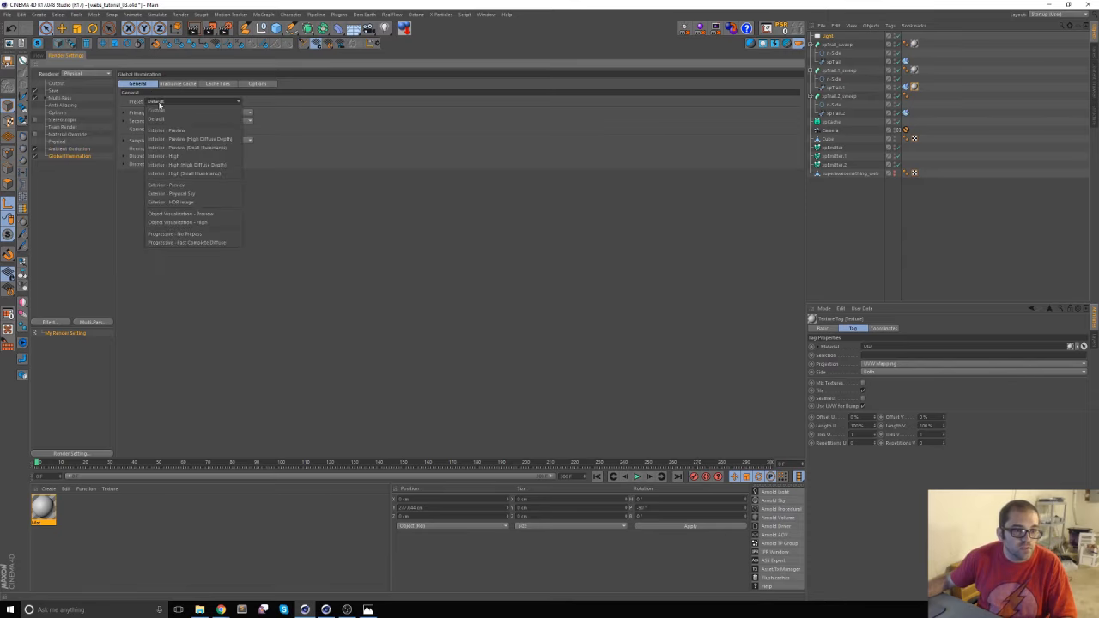
pyautogui.click(200, 195)
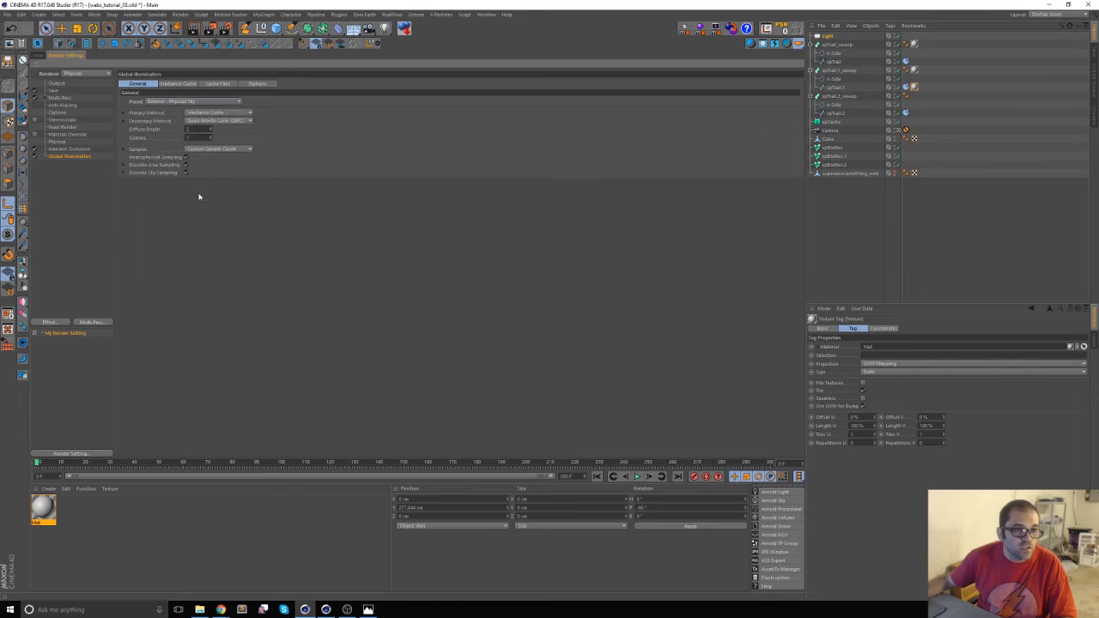
# Set the Physical renderer's sampler to Adaptive and its sampling quality to Automatic
pyautogui.click(69, 141)
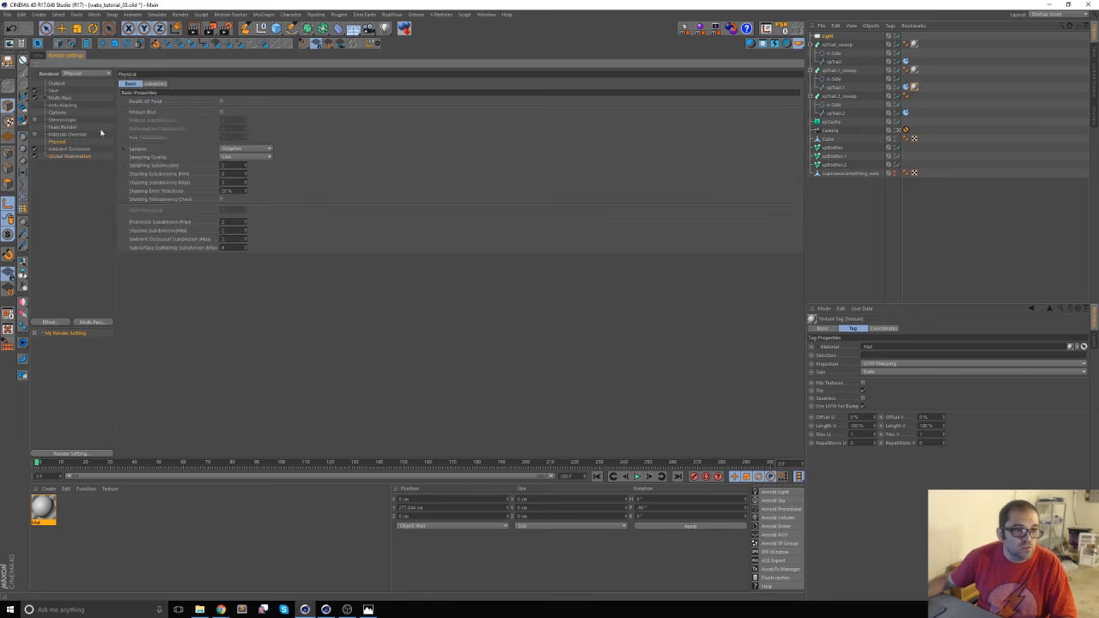
pyautogui.click(245, 148)
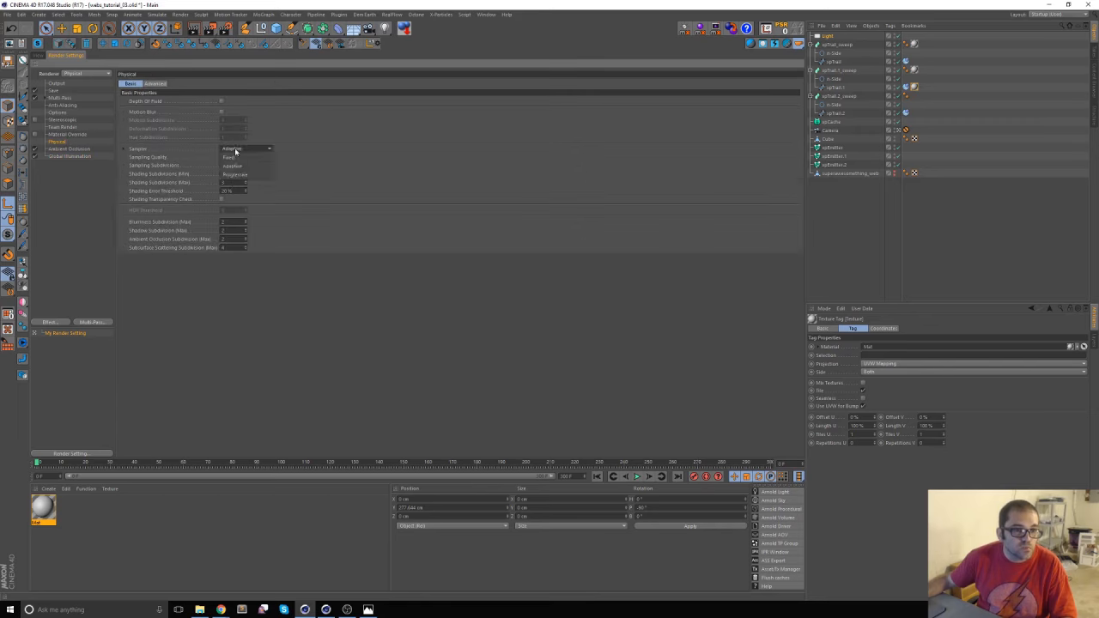
pyautogui.click(232, 166)
pyautogui.click(244, 157)
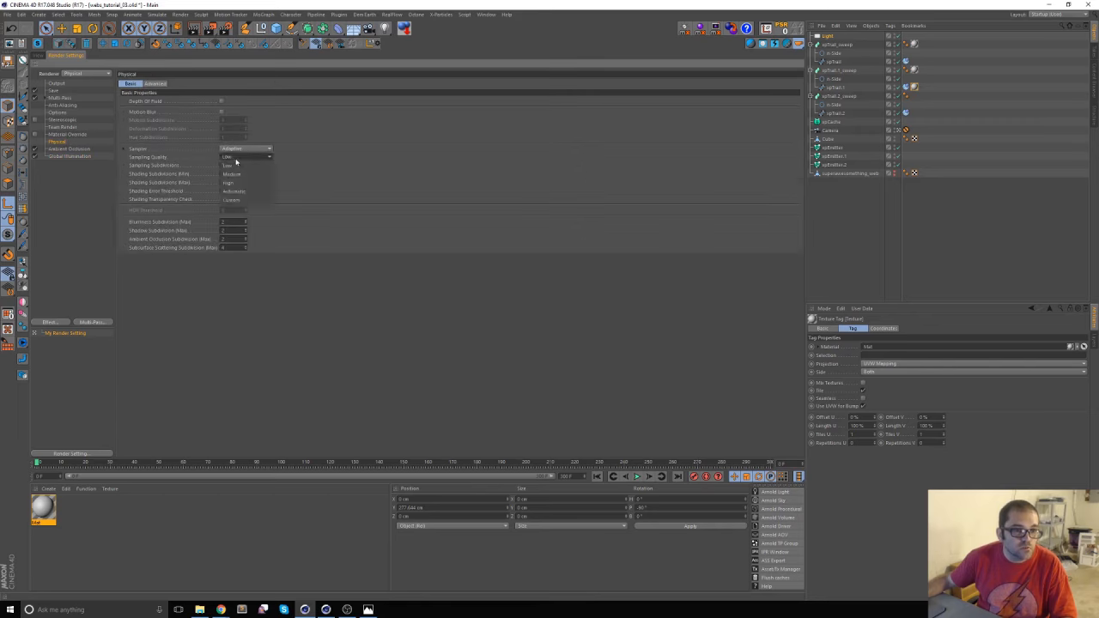
pyautogui.click(233, 191)
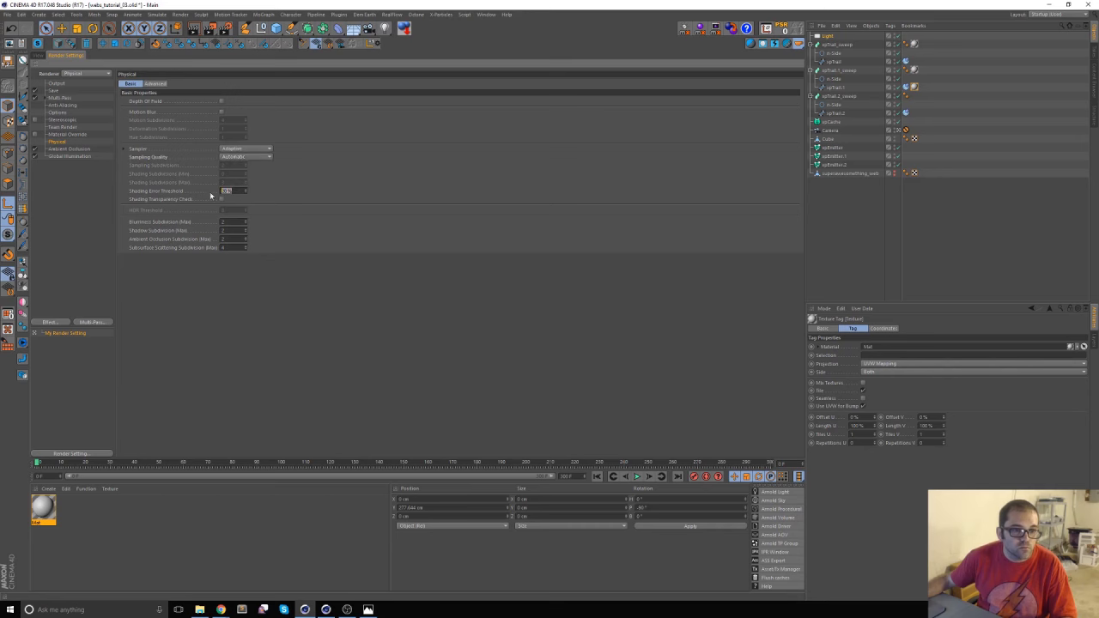
pyautogui.click(39, 56)
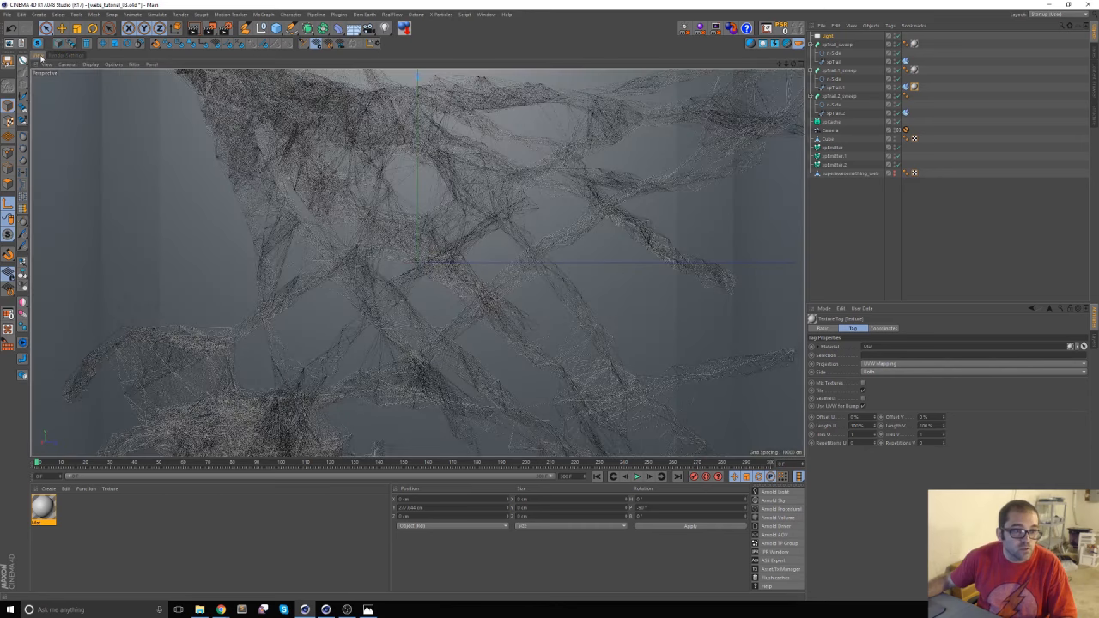
# Create a second material, darken its color to a grey of about 31% value, and apply it to the Cube
pyautogui.doubleClick(72, 510)
pyautogui.doubleClick(47, 508)
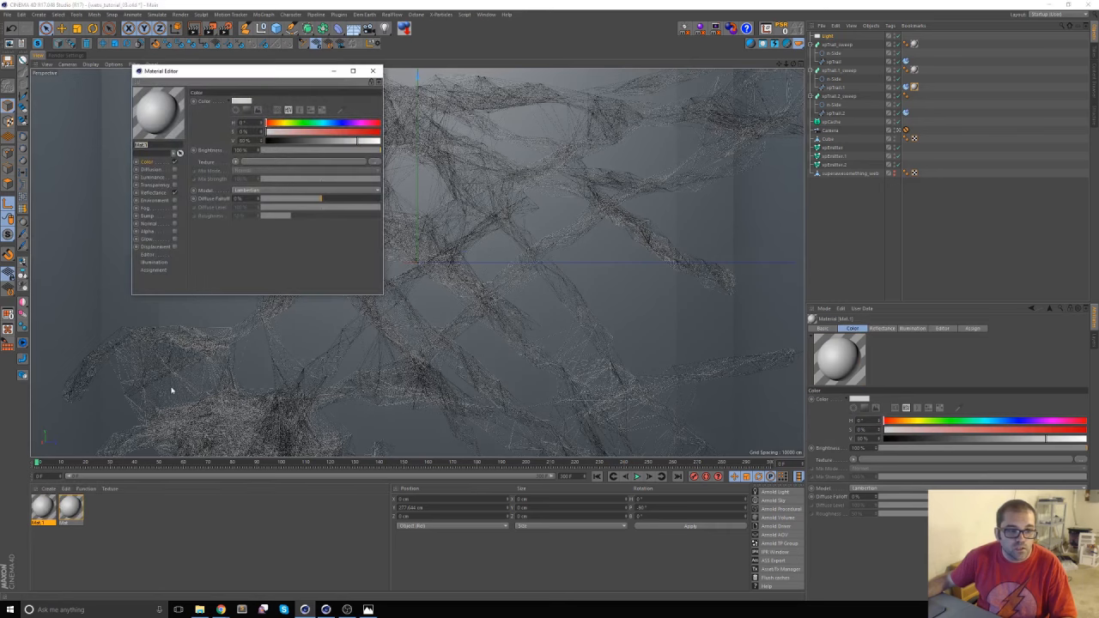
pyautogui.click(373, 72)
pyautogui.doubleClick(42, 508)
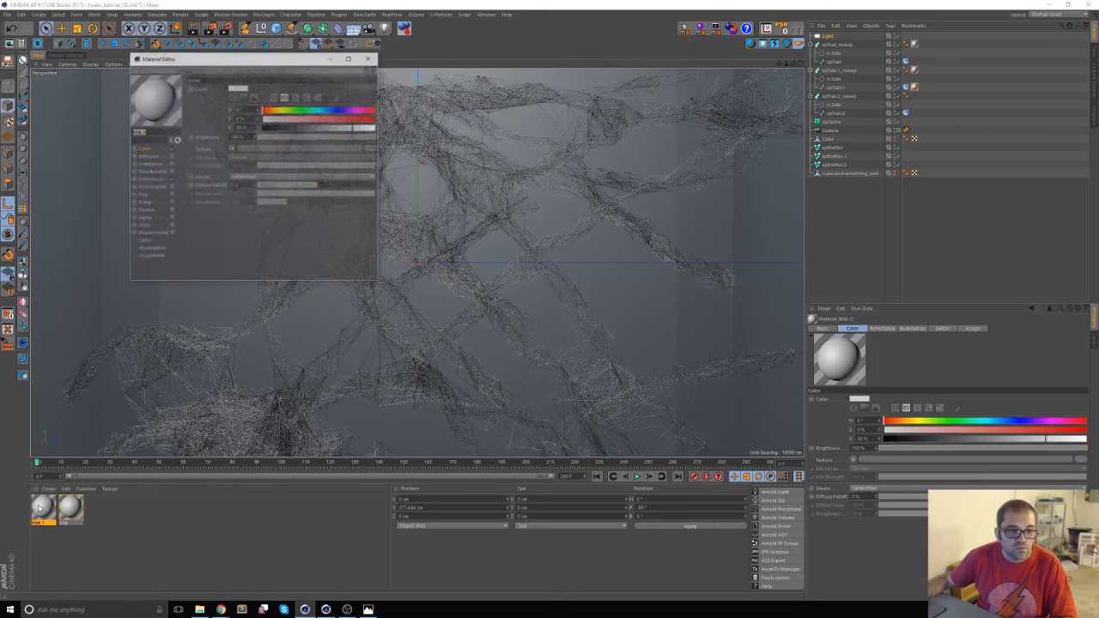
pyautogui.click(238, 88)
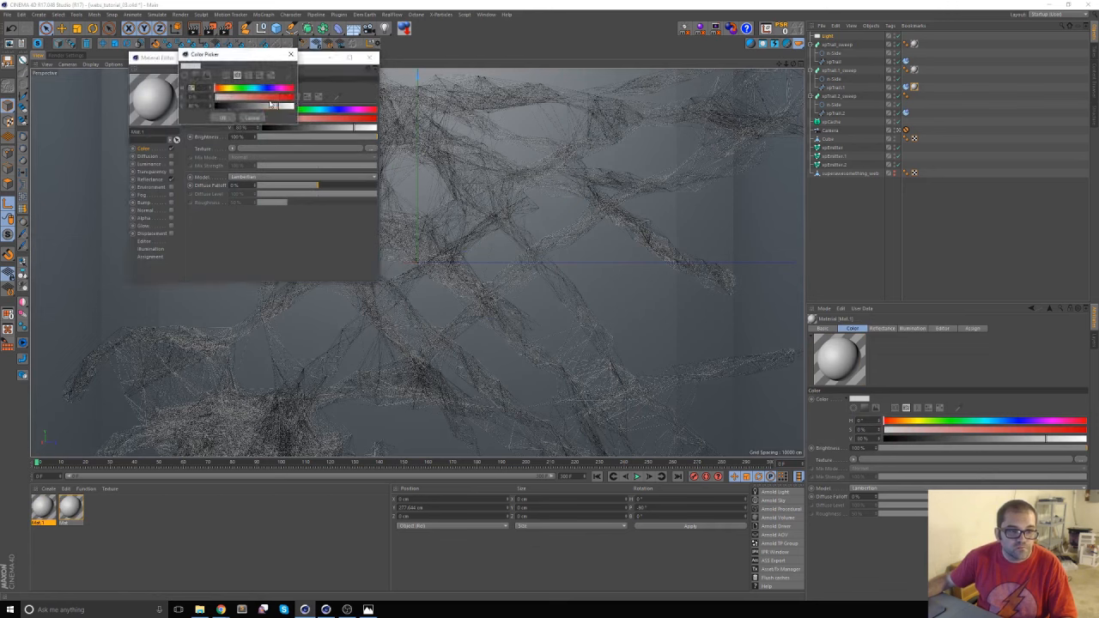
pyautogui.moveTo(245, 106); pyautogui.dragTo(239, 106)
pyautogui.click(227, 118)
pyautogui.click(369, 56)
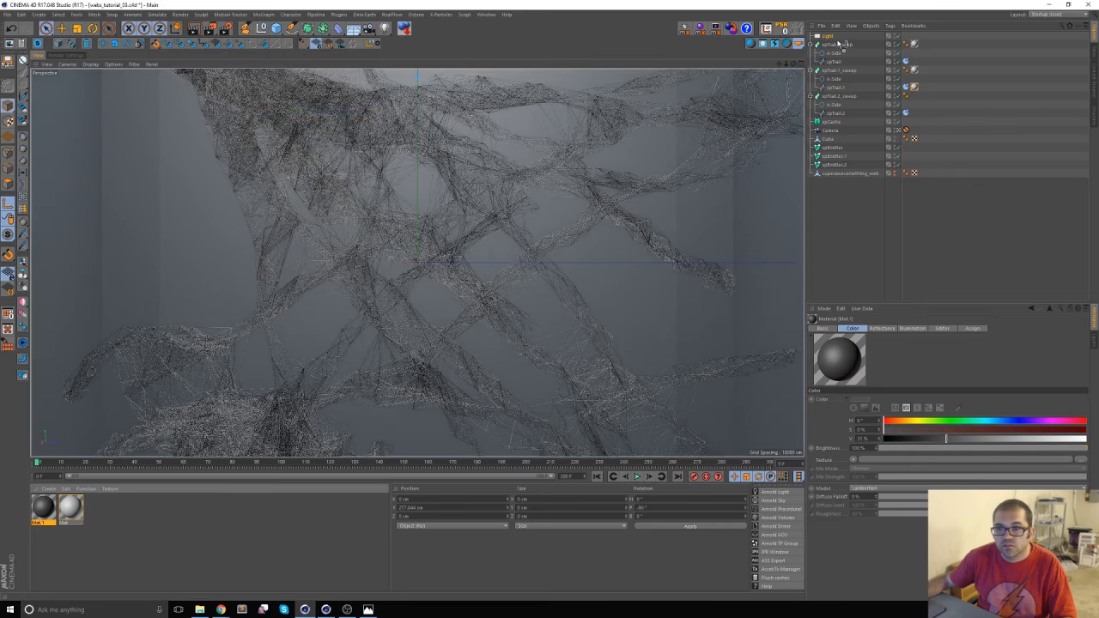
pyautogui.moveTo(839, 90); pyautogui.dragTo(827, 139)
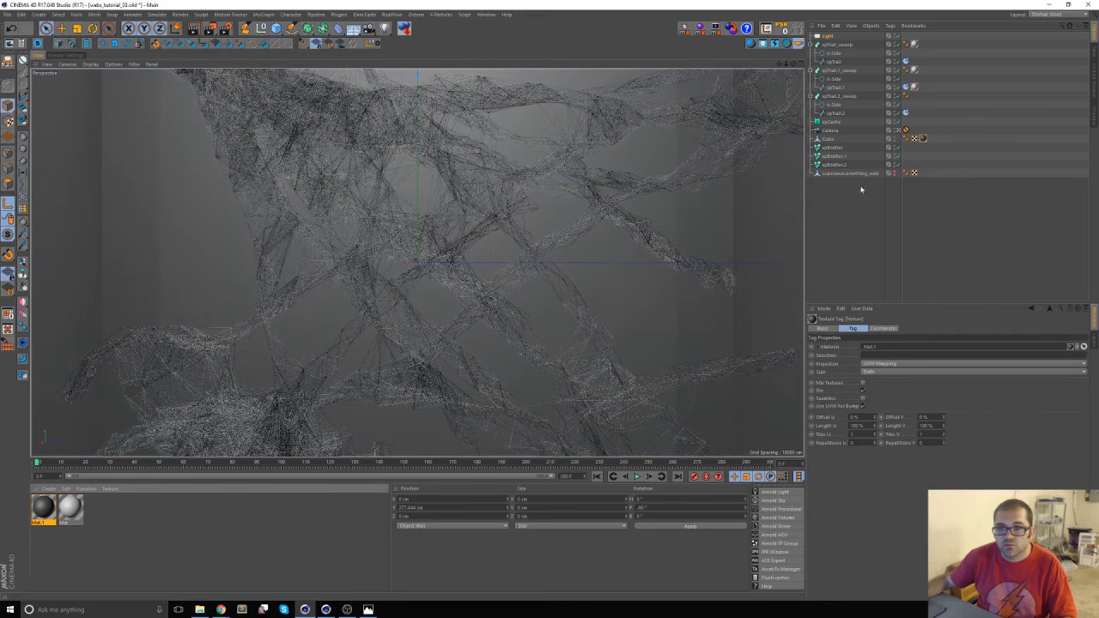
# Render the web scene in the perspective view as a preview and stop the render during the irradiance cache prepass
pyautogui.click(197, 29)
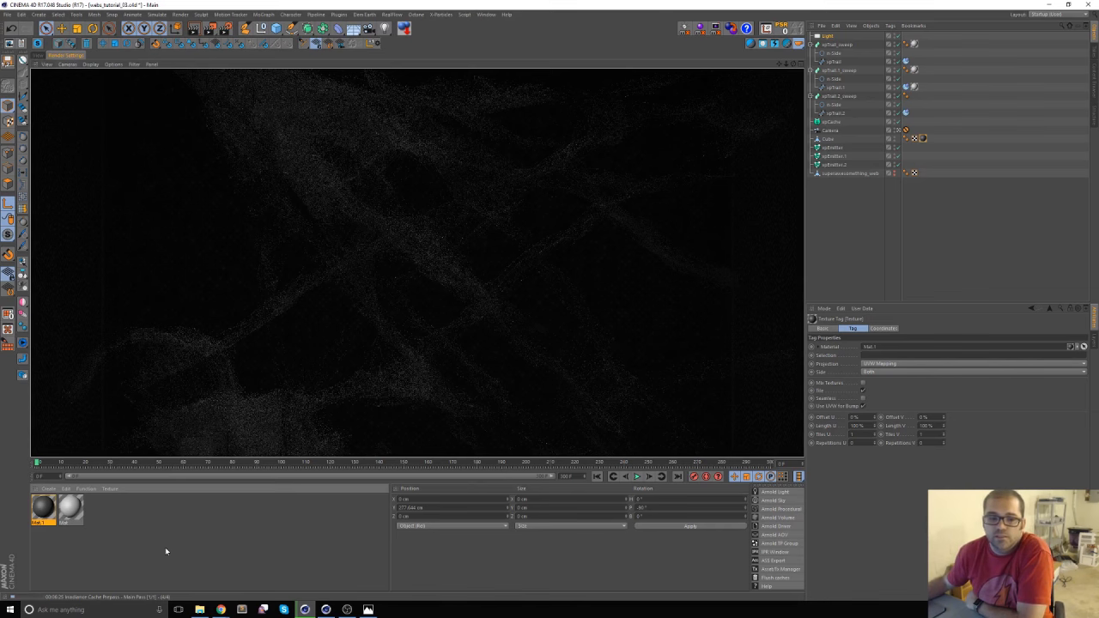
pyautogui.press('Escape')
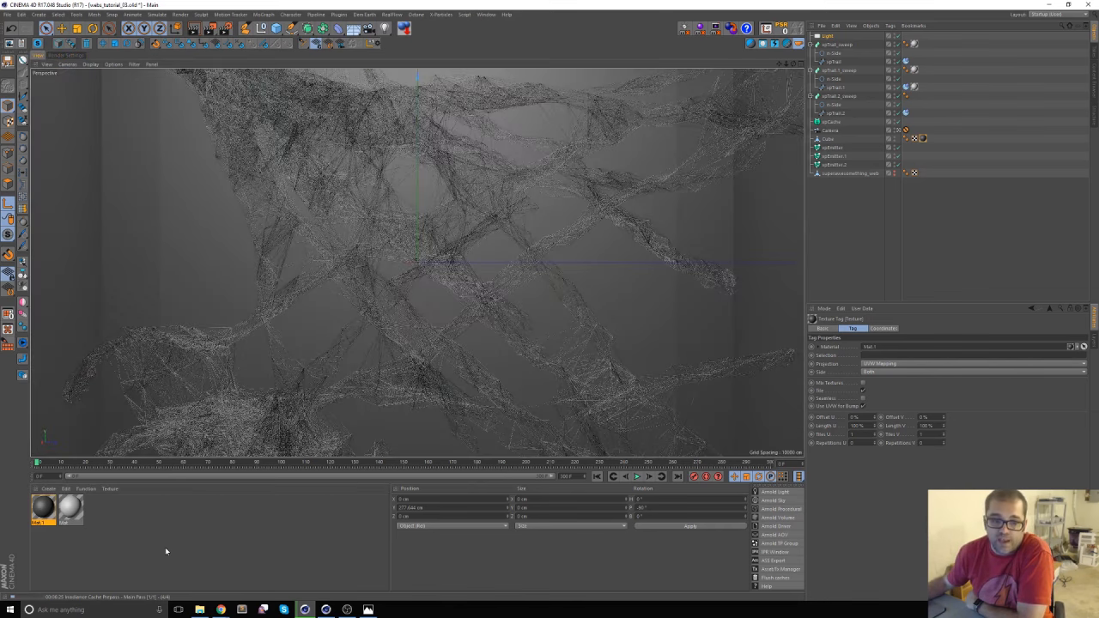